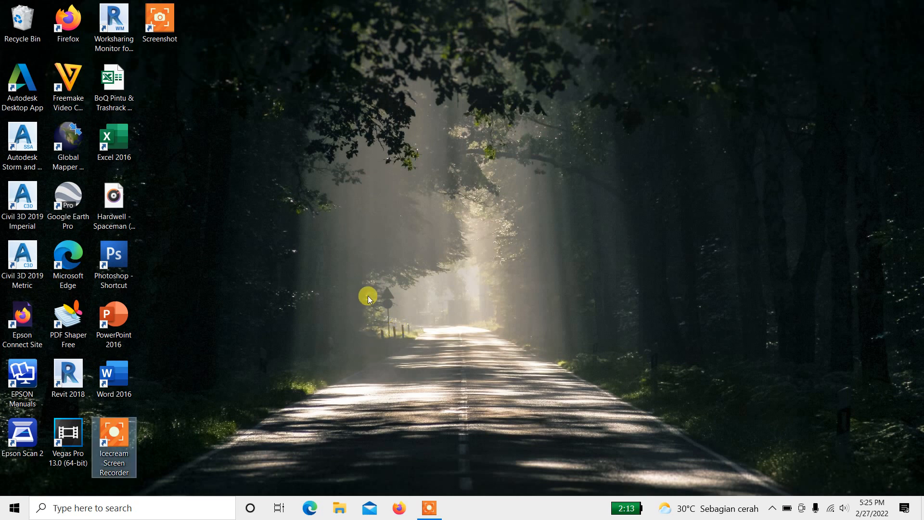
Step: Launch Civil 3D 2019 Metric from the desktop shortcut
{"action": "left_click", "coordinate": [423, 277]}
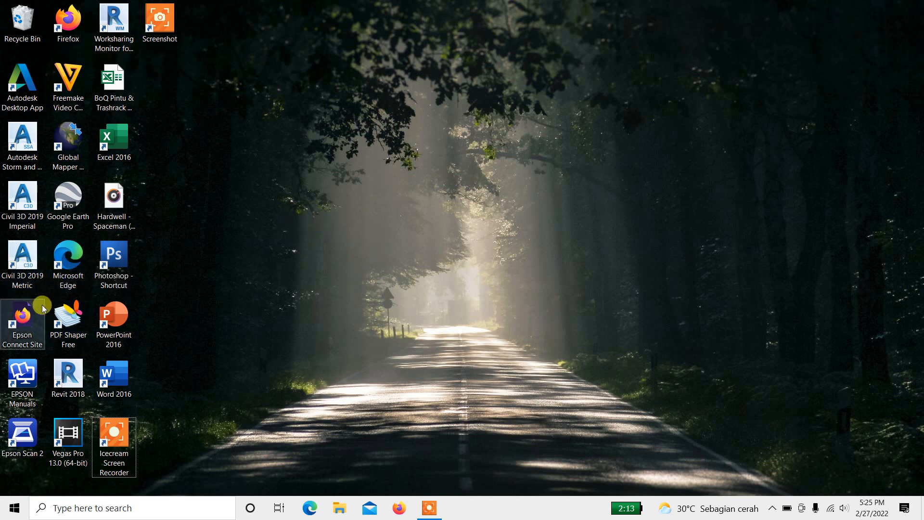
{"action": "left_click", "coordinate": [30, 231]}
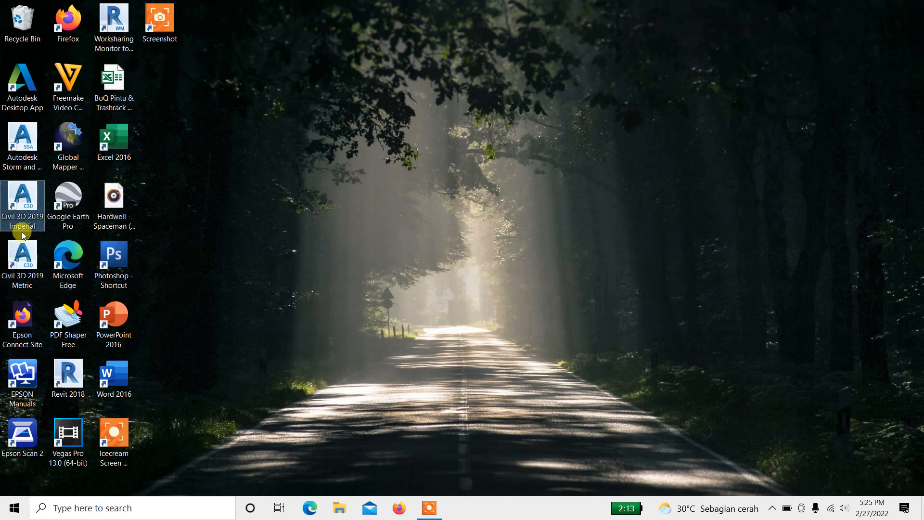
{"action": "left_click", "coordinate": [28, 260]}
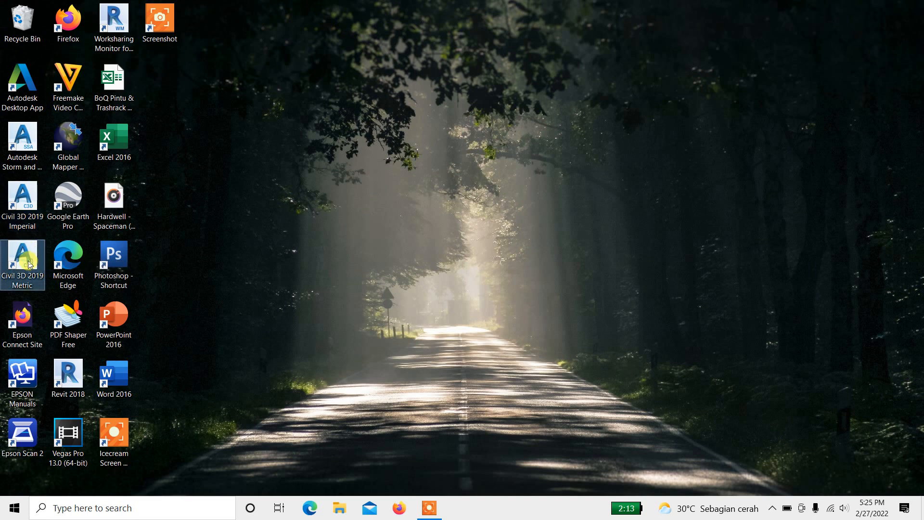
{"action": "left_click", "coordinate": [17, 150]}
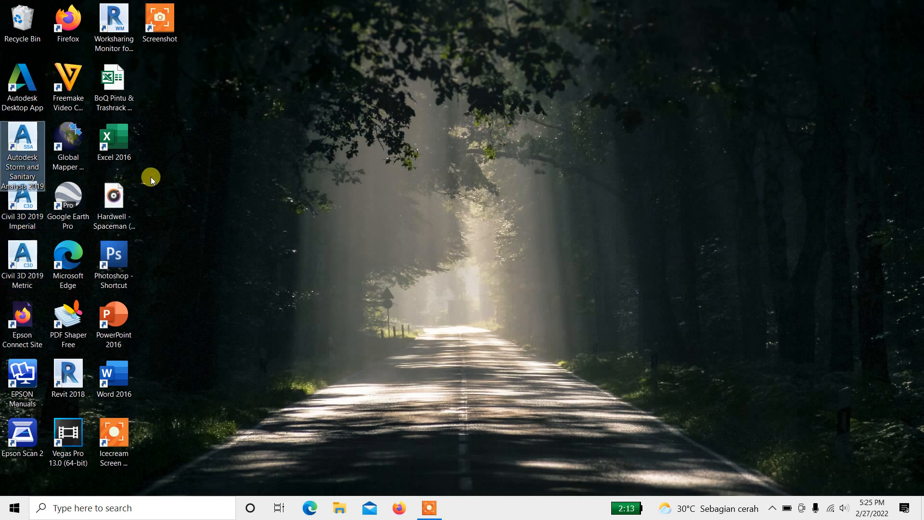
{"action": "left_click", "coordinate": [267, 187]}
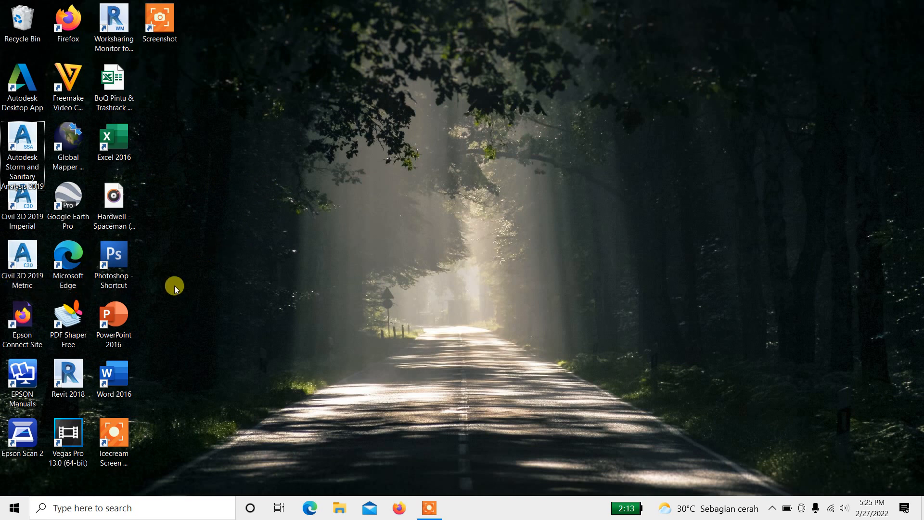
{"action": "double_click", "coordinate": [26, 268]}
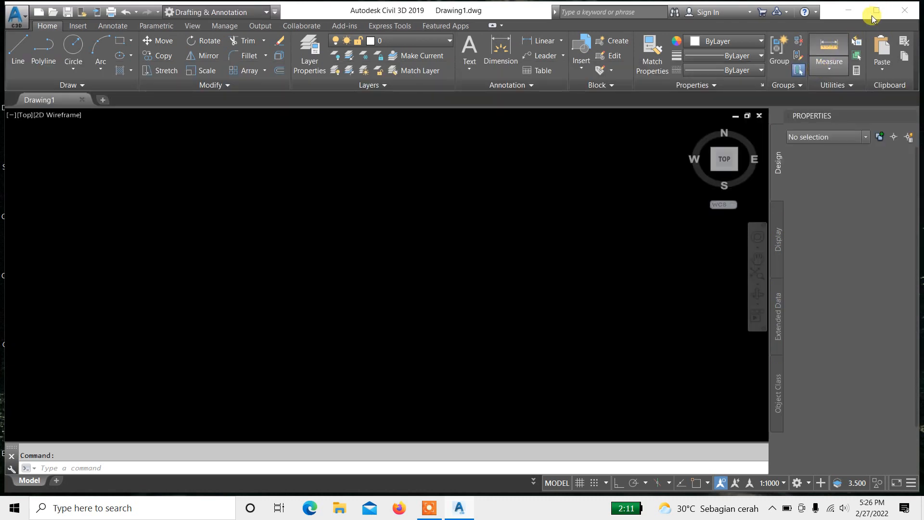
Step: Maximize the Civil 3D application window
{"action": "left_click", "coordinate": [537, 257]}
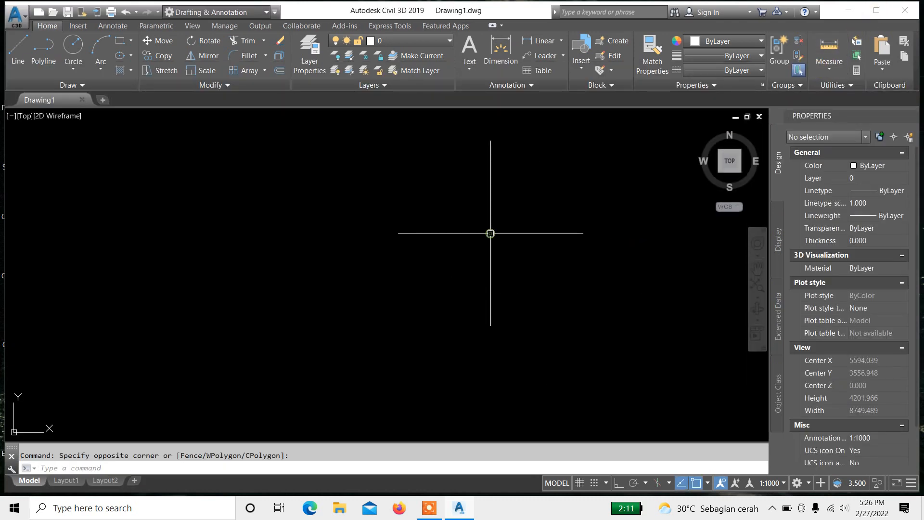
{"action": "left_click", "coordinate": [878, 12]}
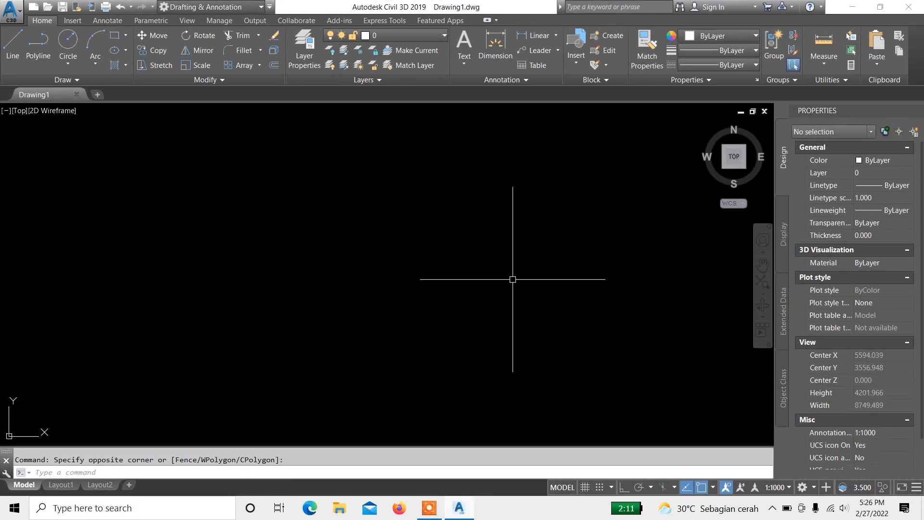
{"action": "left_click", "coordinate": [460, 234]}
{"action": "left_click", "coordinate": [471, 219]}
{"action": "left_click", "coordinate": [422, 235]}
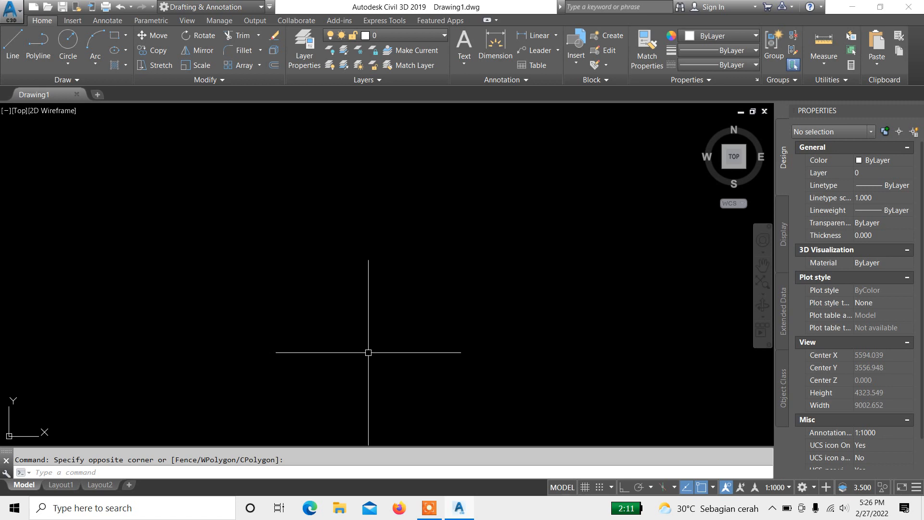
{"action": "left_click", "coordinate": [471, 340]}
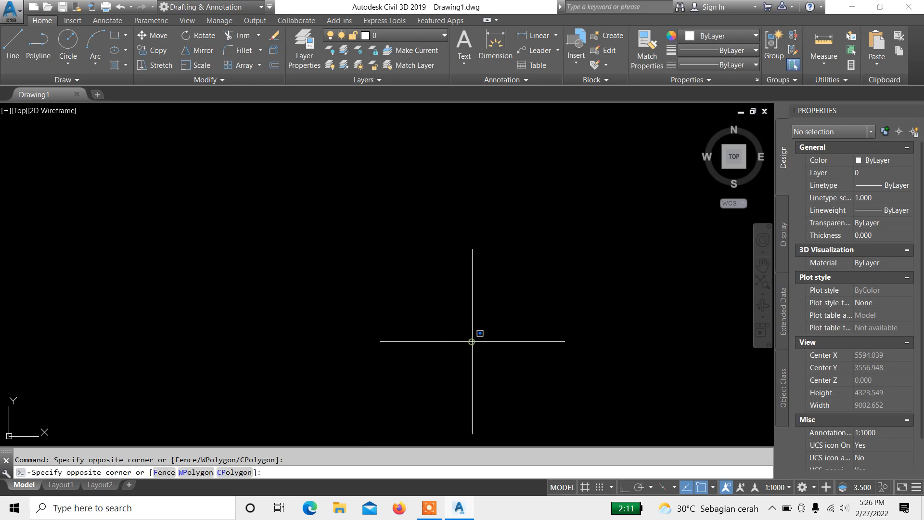
{"action": "left_click", "coordinate": [422, 291]}
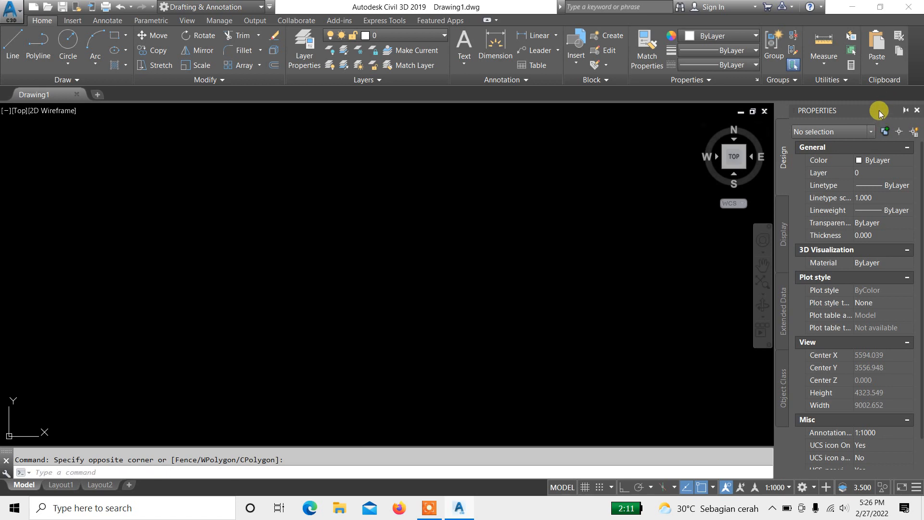
Step: Close the Properties palette and select the Drafting & Annotation workspace
{"action": "left_click", "coordinate": [917, 111]}
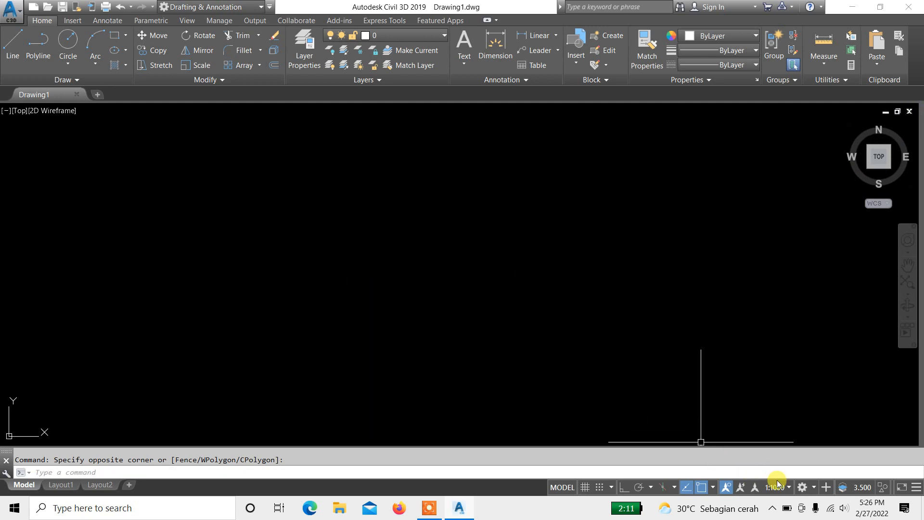
{"action": "left_click", "coordinate": [802, 487]}
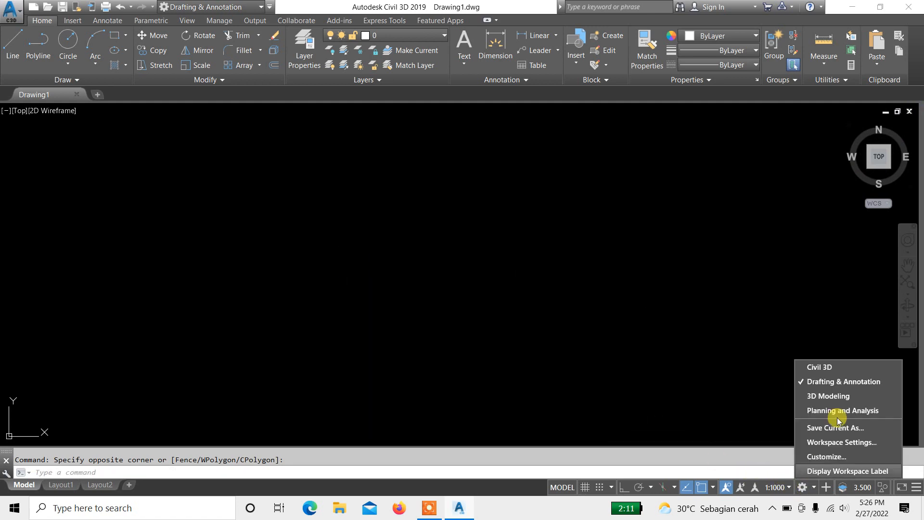
{"action": "left_click", "coordinate": [858, 385]}
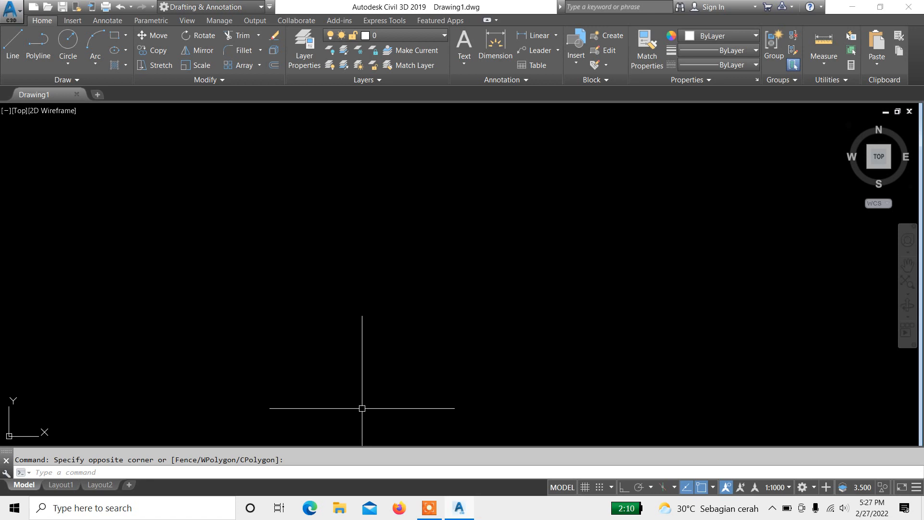
Step: Reopen the Properties palette and dock it beside the drawing area
{"action": "key", "text": "ctrl+1"}
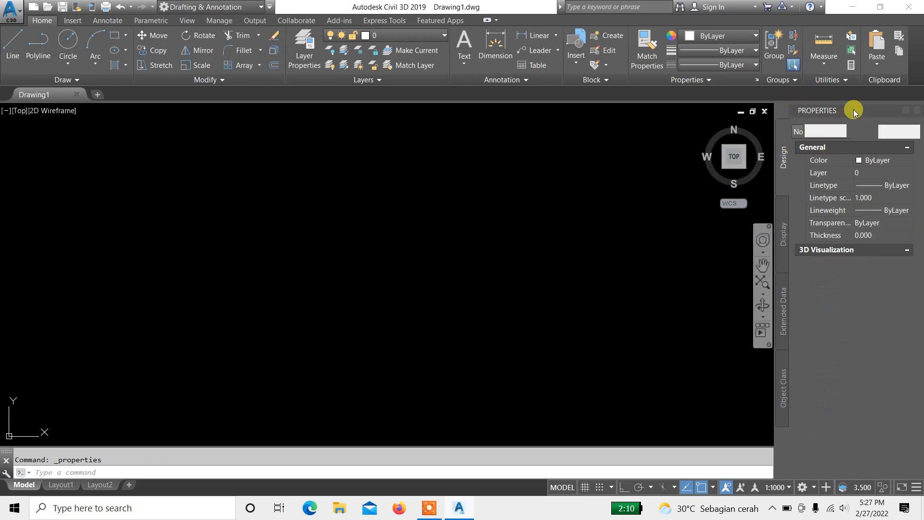
{"action": "mouse_move", "coordinate": [854, 112]}
{"action": "left_mouse_down"}
{"action": "mouse_move", "coordinate": [820, 126]}
{"action": "mouse_move", "coordinate": [837, 111]}
{"action": "left_mouse_up"}
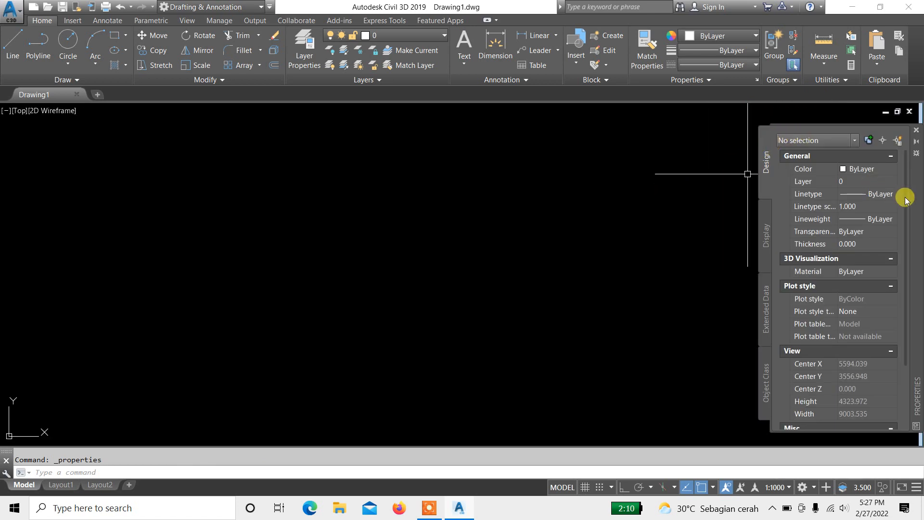
{"action": "mouse_move", "coordinate": [908, 201]}
{"action": "left_mouse_down"}
{"action": "mouse_move", "coordinate": [770, 223]}
{"action": "mouse_move", "coordinate": [918, 196]}
{"action": "mouse_move", "coordinate": [862, 196]}
{"action": "mouse_move", "coordinate": [918, 213]}
{"action": "mouse_move", "coordinate": [911, 202]}
{"action": "left_mouse_up"}
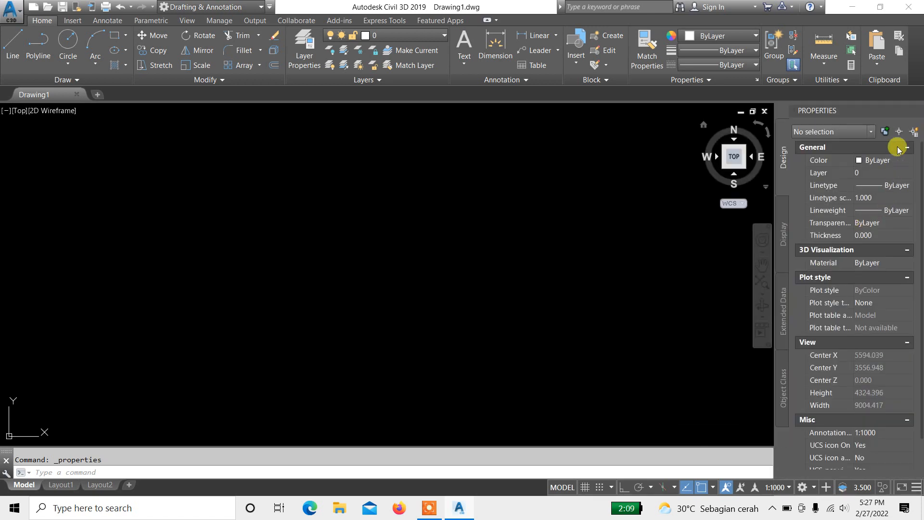
{"action": "left_click", "coordinate": [837, 107]}
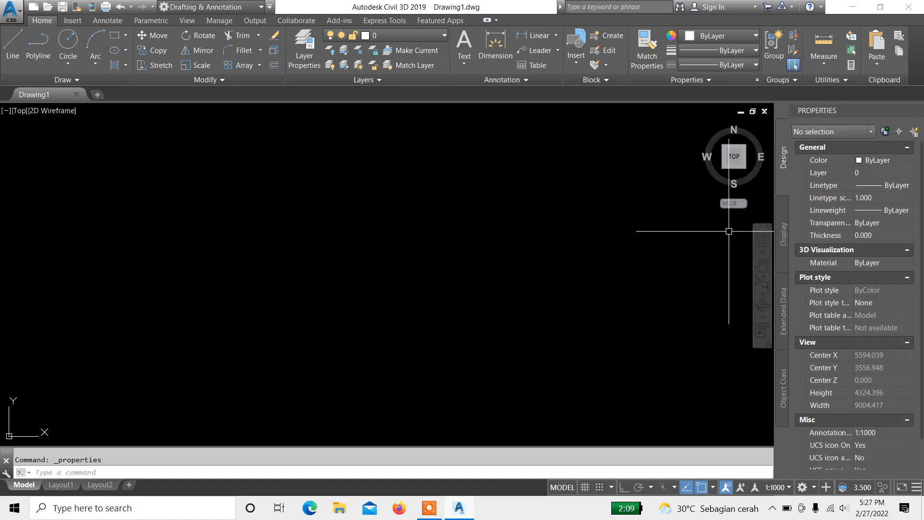
Step: Scroll through the Properties palette settings and slightly widen the docked palette
{"action": "left_click", "coordinate": [769, 228]}
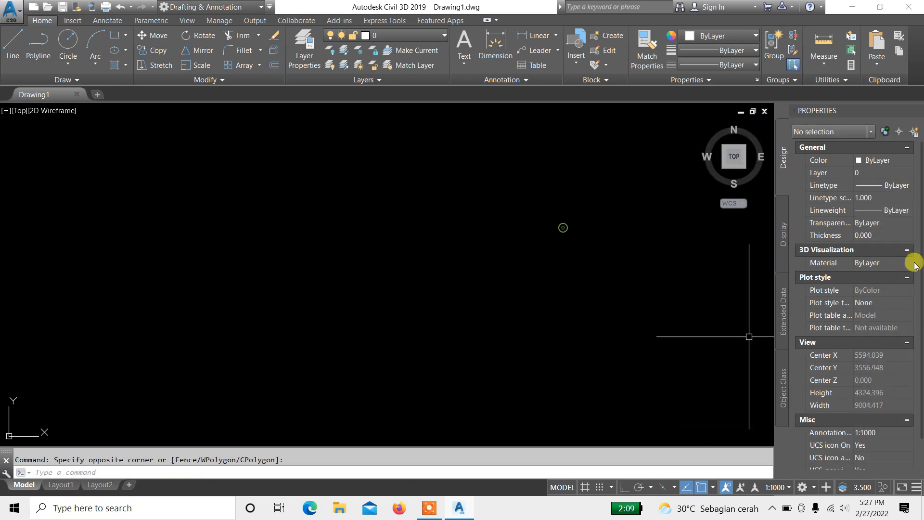
{"action": "scroll", "coordinate": [846, 312], "scroll_direction": "down", "scroll_amount": 2}
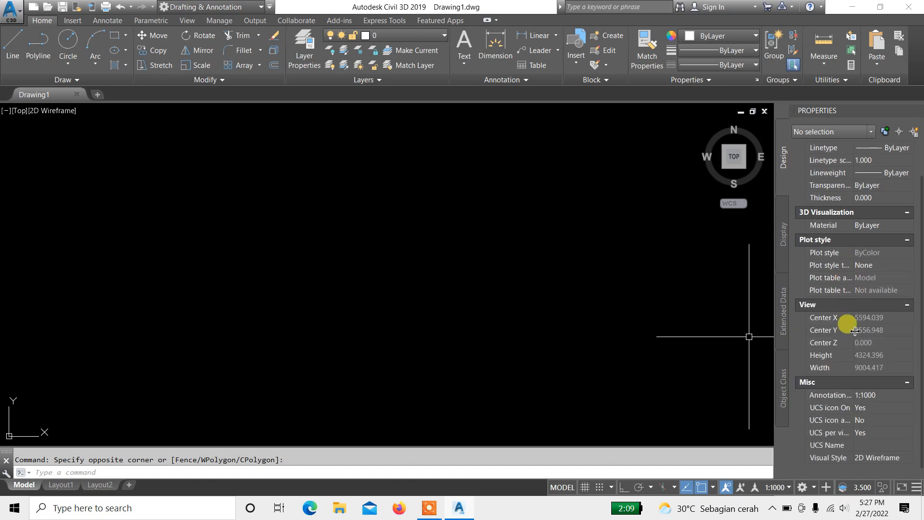
{"action": "scroll", "coordinate": [852, 322], "scroll_direction": "up", "scroll_amount": 2}
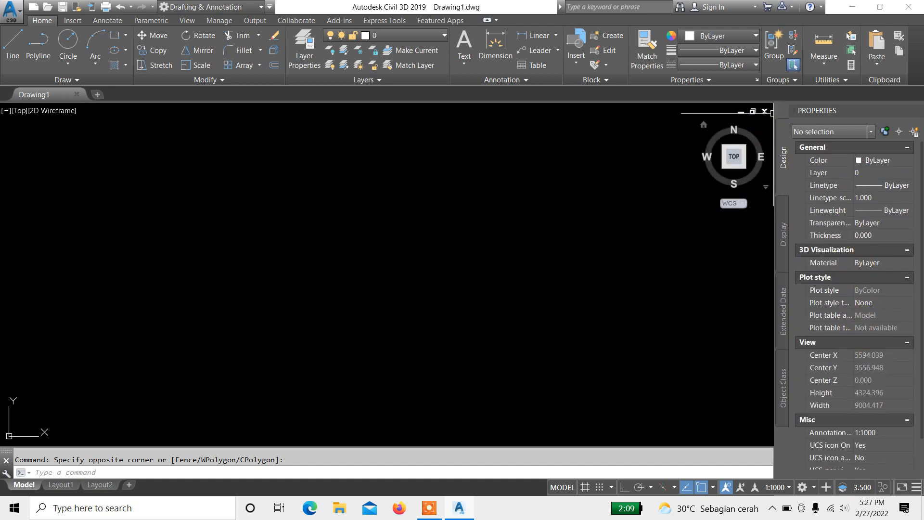
{"action": "left_click_drag", "start_coordinate": [774, 113], "coordinate": [767, 110]}
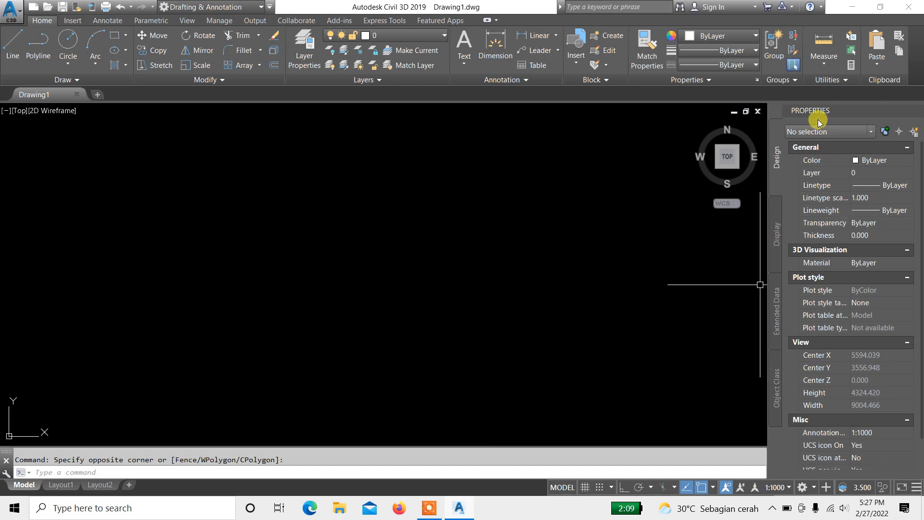
{"action": "left_click", "coordinate": [534, 335]}
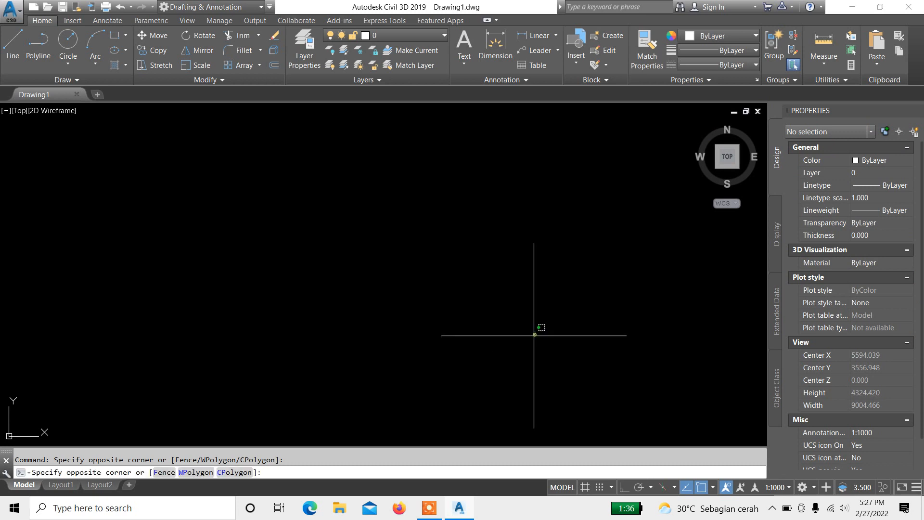
{"action": "left_click", "coordinate": [435, 219]}
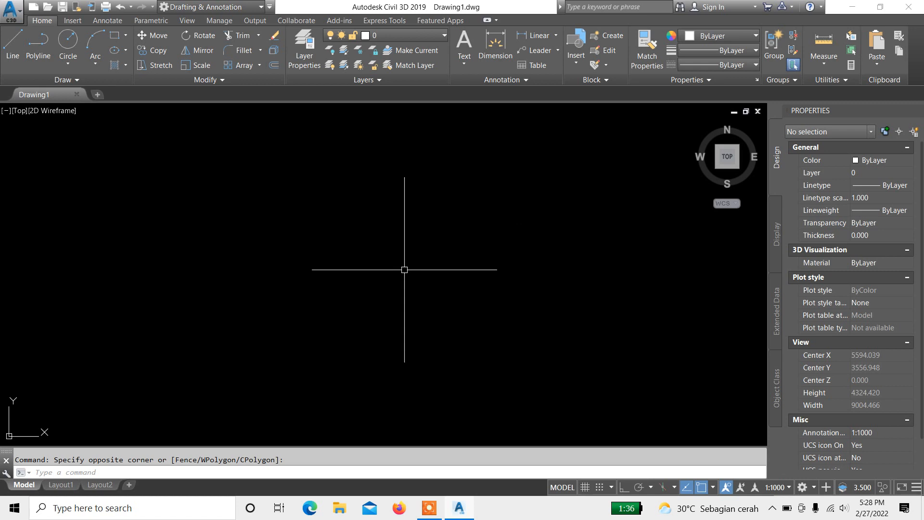
{"action": "left_click", "coordinate": [423, 320]}
{"action": "left_click", "coordinate": [348, 226]}
{"action": "left_click", "coordinate": [351, 235]}
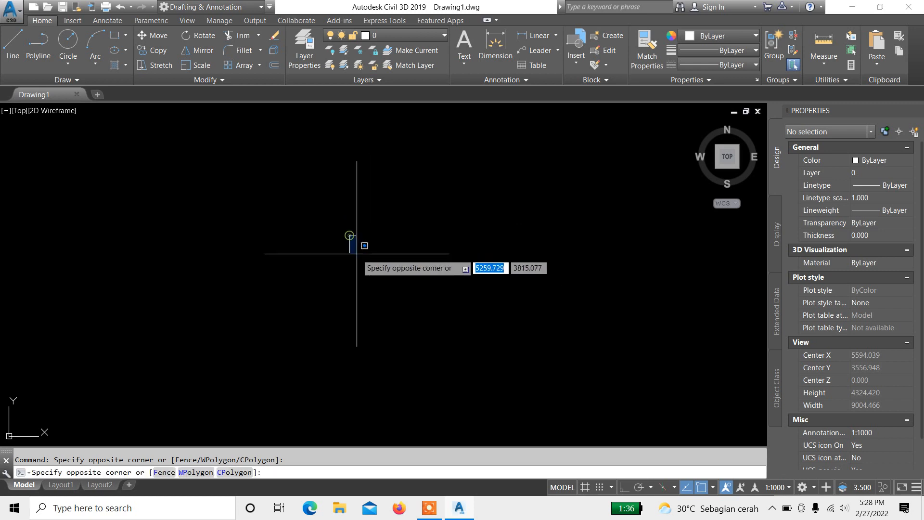
{"action": "left_click", "coordinate": [338, 259]}
{"action": "key", "text": "Return"}
{"action": "key", "text": "Escape"}
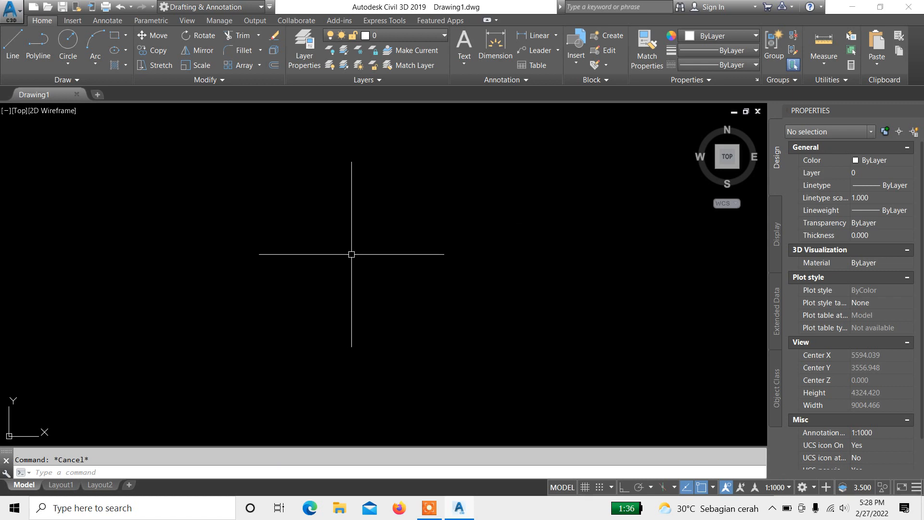
Step: Open the Drawing Units dialog with UN and set the insertion-scale units to Meters
{"action": "type", "text": "u"}
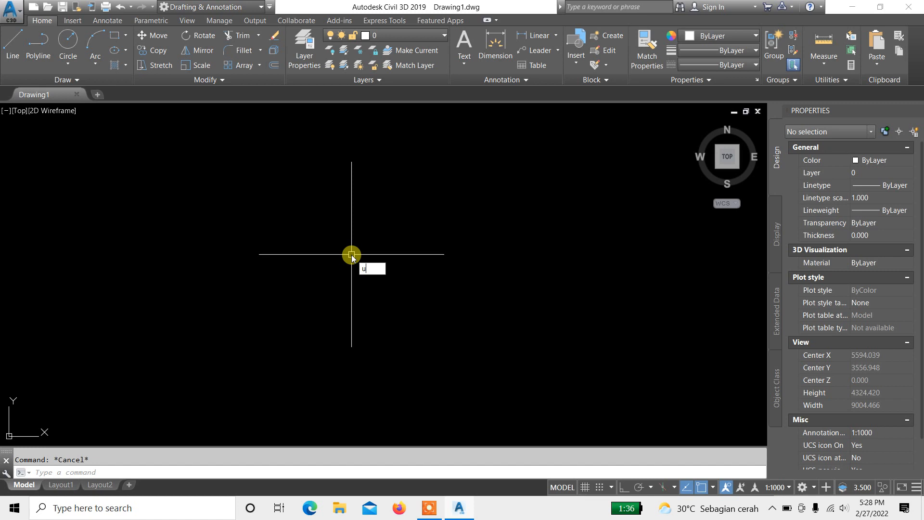
{"action": "type", "text": "nn"}
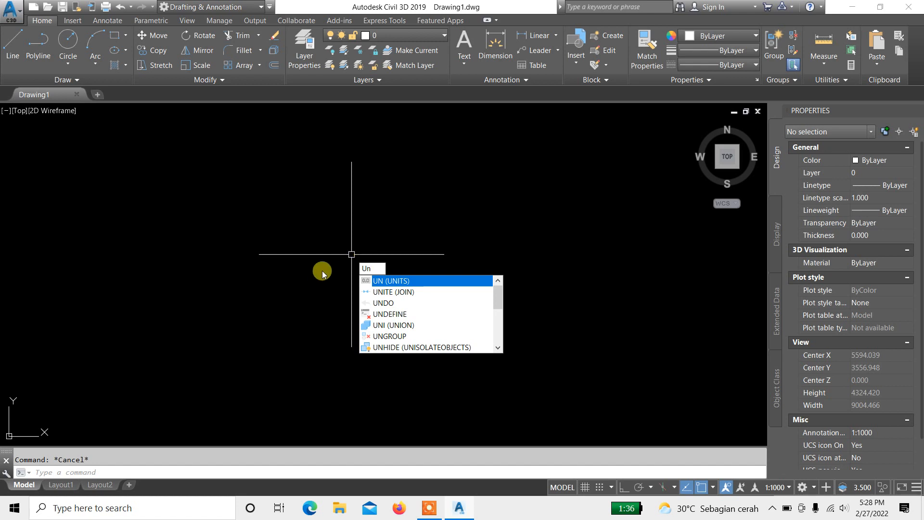
{"action": "key", "text": "Return"}
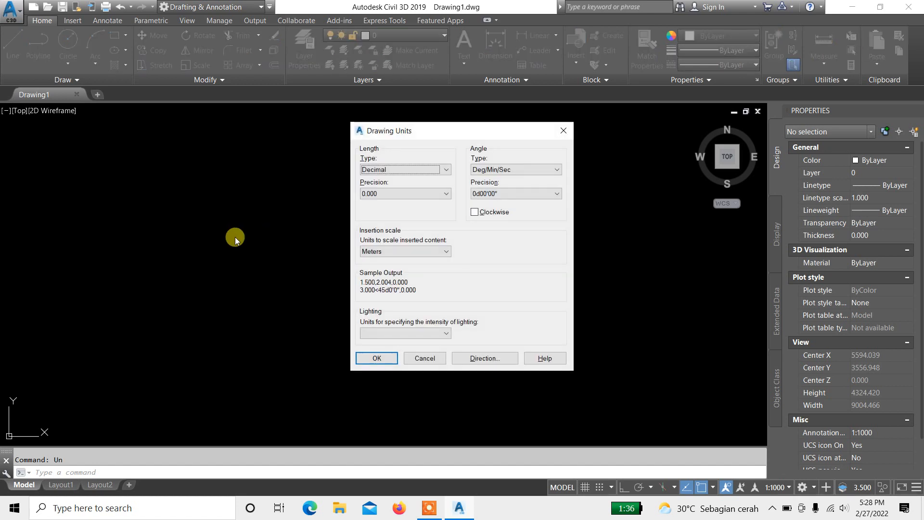
{"action": "left_click", "coordinate": [431, 250]}
{"action": "left_click", "coordinate": [426, 318]}
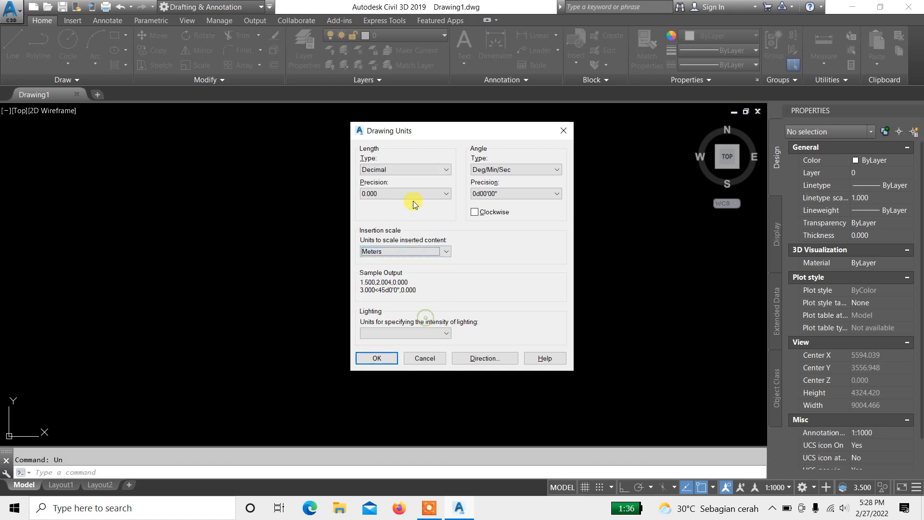
{"action": "left_click", "coordinate": [390, 252]}
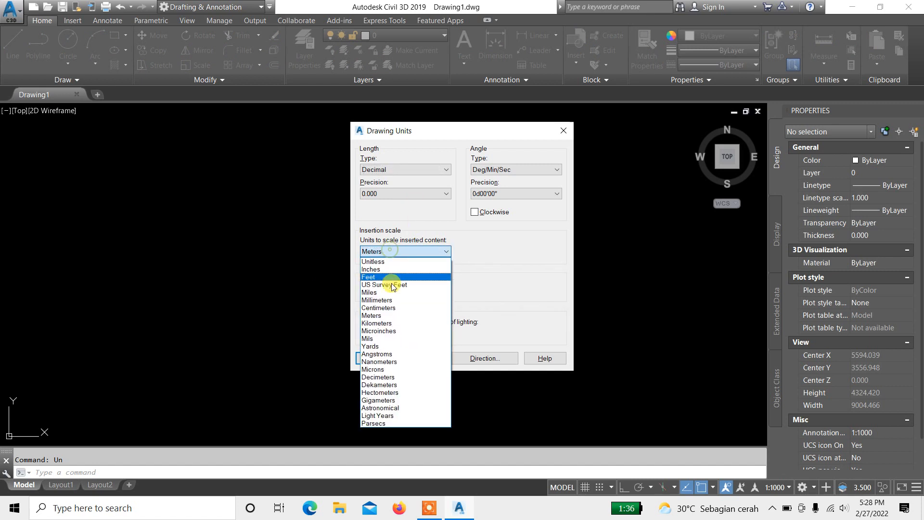
{"action": "left_click", "coordinate": [391, 316]}
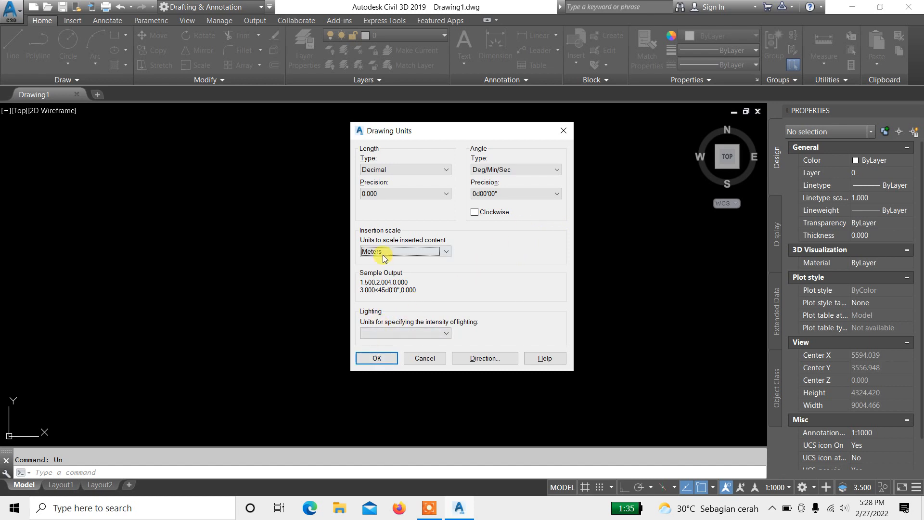
{"action": "left_click", "coordinate": [376, 359]}
{"action": "left_click", "coordinate": [472, 288]}
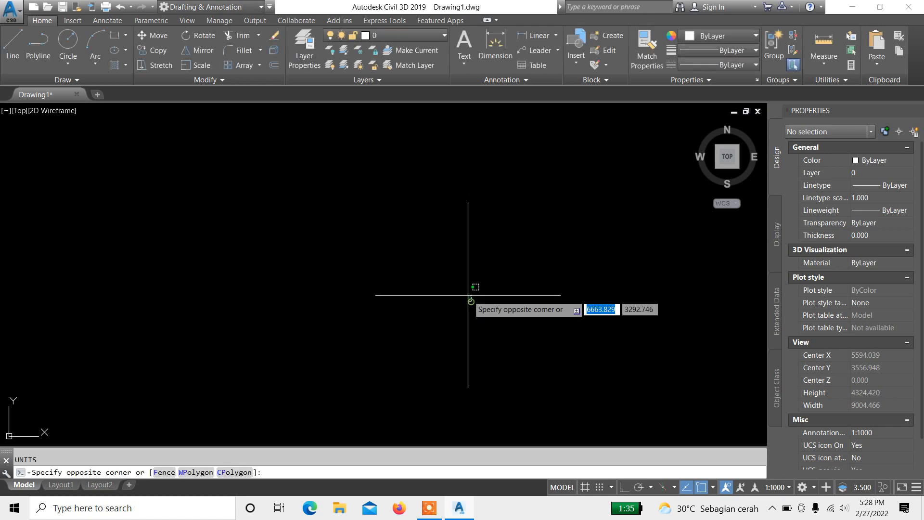
{"action": "key", "text": "Escape"}
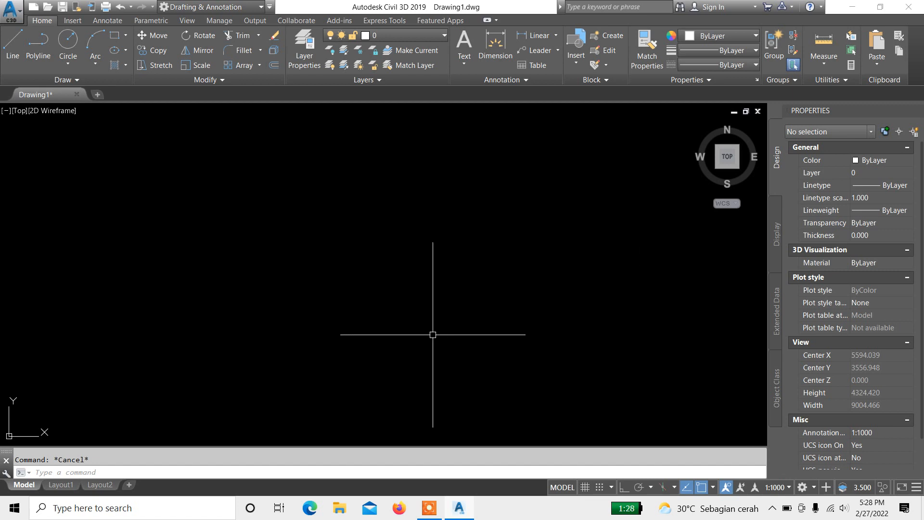
Step: Open the object snap settings, review the enabled snap modes, and confirm them with OK
{"action": "type", "text": "O"}
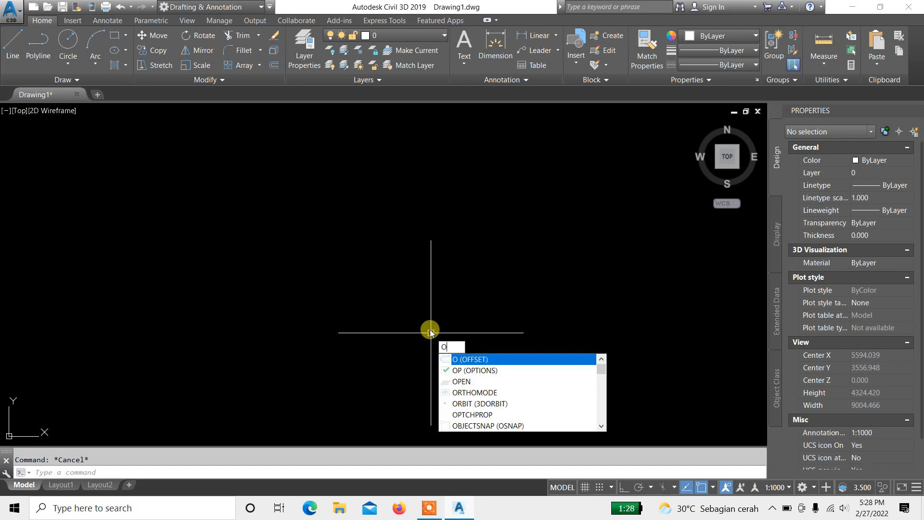
{"action": "type", "text": "S"}
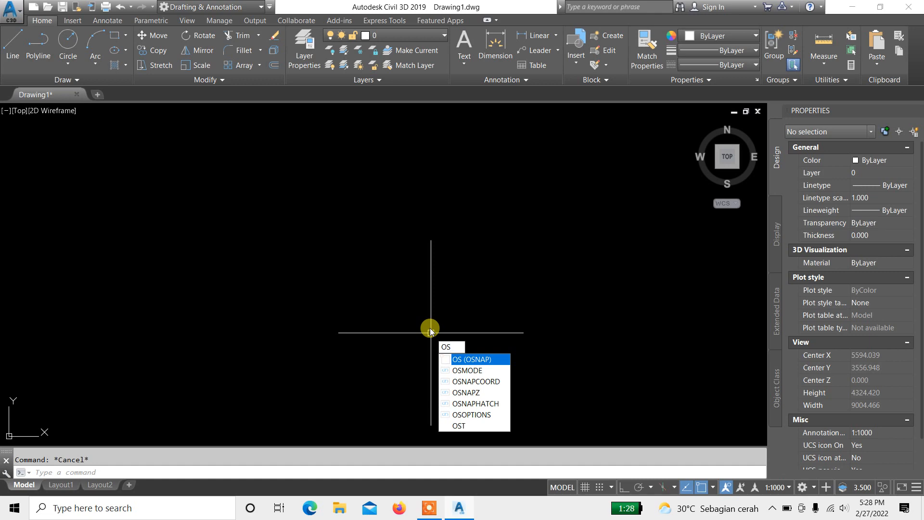
{"action": "key", "text": "Return"}
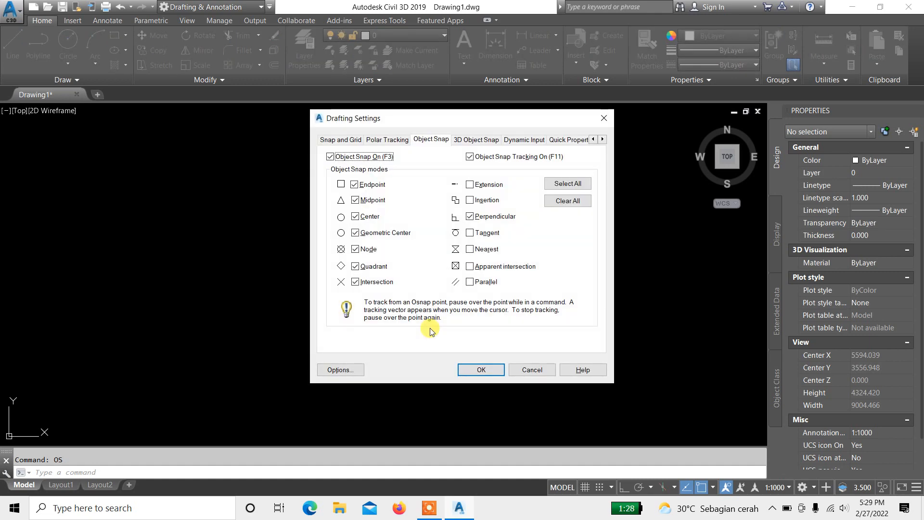
{"action": "key", "text": "Escape"}
{"action": "left_click", "coordinate": [465, 357]}
{"action": "left_click", "coordinate": [394, 235]}
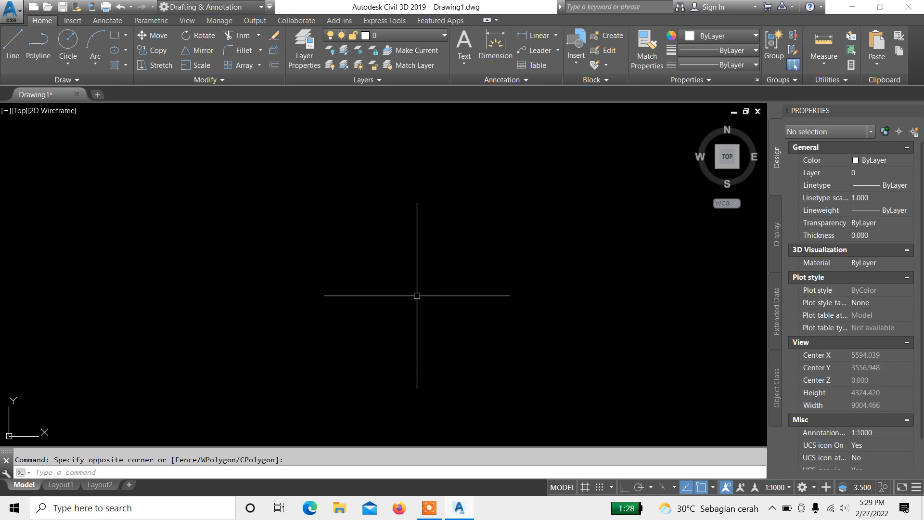
{"action": "key", "text": "Return"}
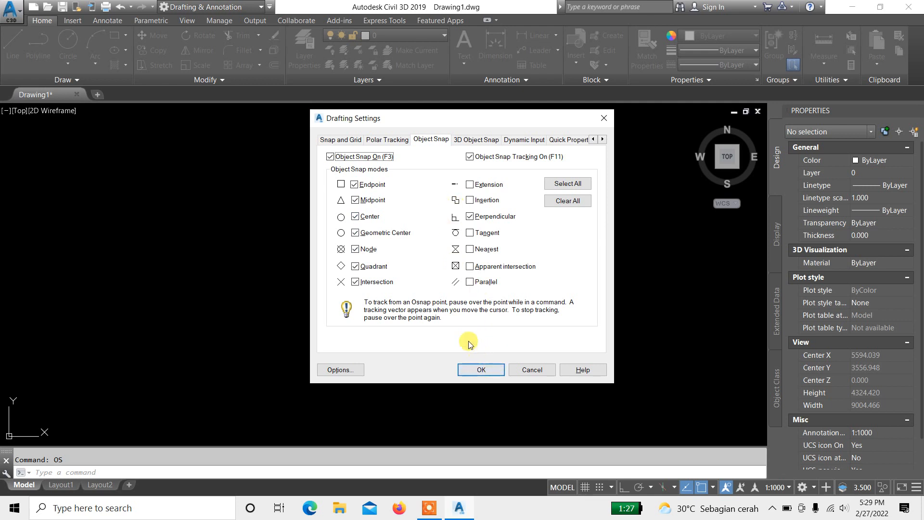
{"action": "left_click", "coordinate": [482, 370]}
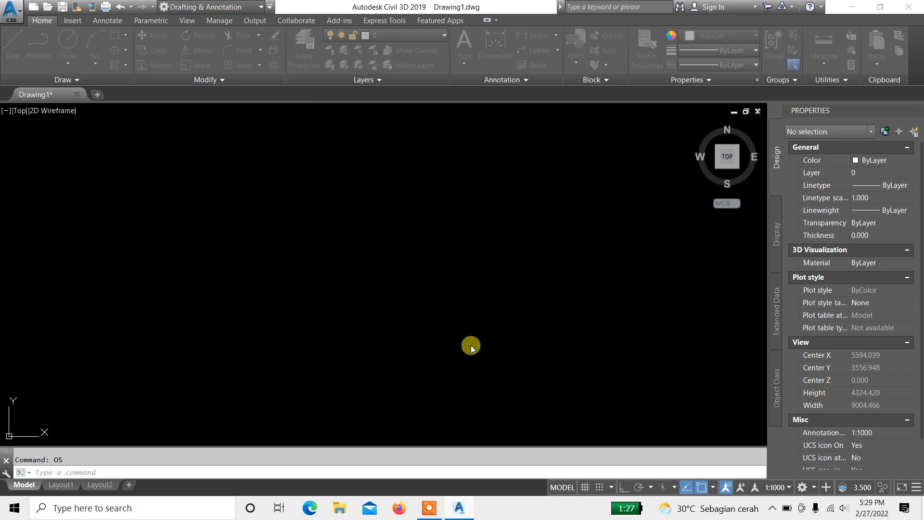
{"action": "left_click", "coordinate": [471, 345]}
{"action": "key", "text": "Escape"}
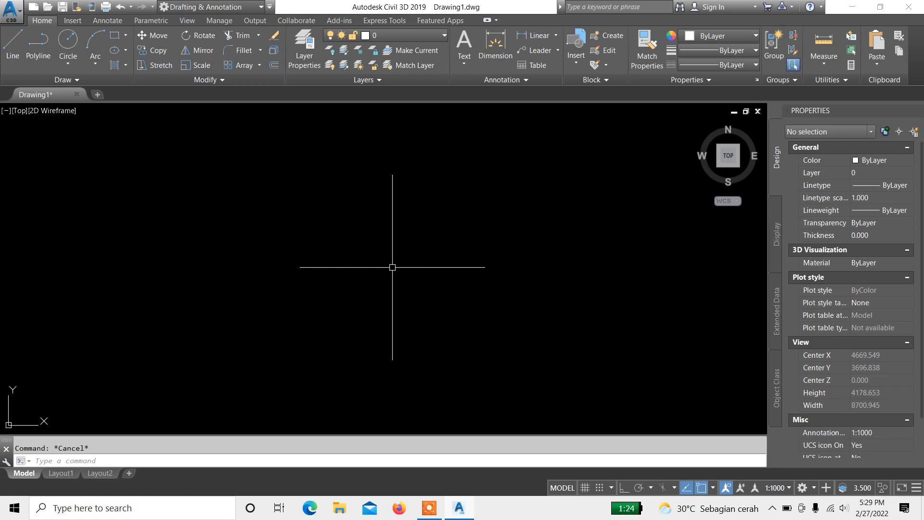
{"action": "scroll", "coordinate": [371, 250], "scroll_direction": "up", "scroll_amount": 4}
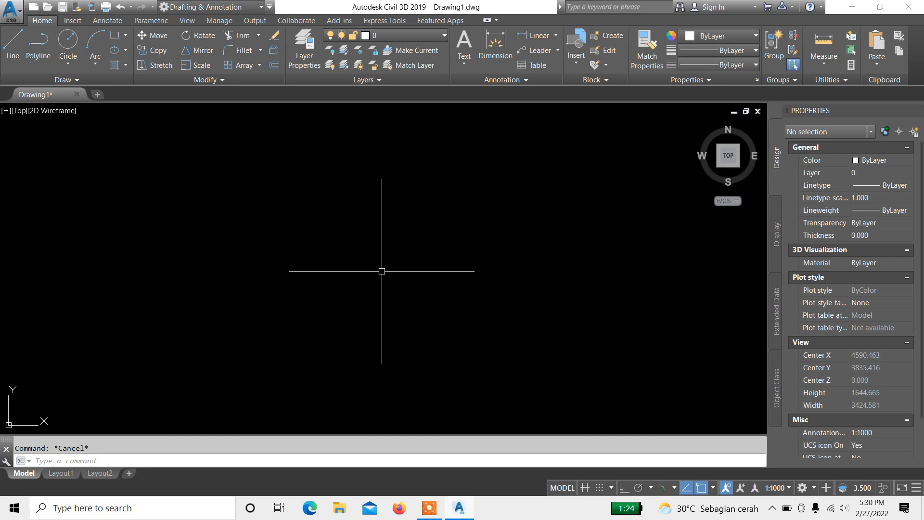
{"action": "left_click", "coordinate": [371, 207]}
{"action": "left_click", "coordinate": [209, 262]}
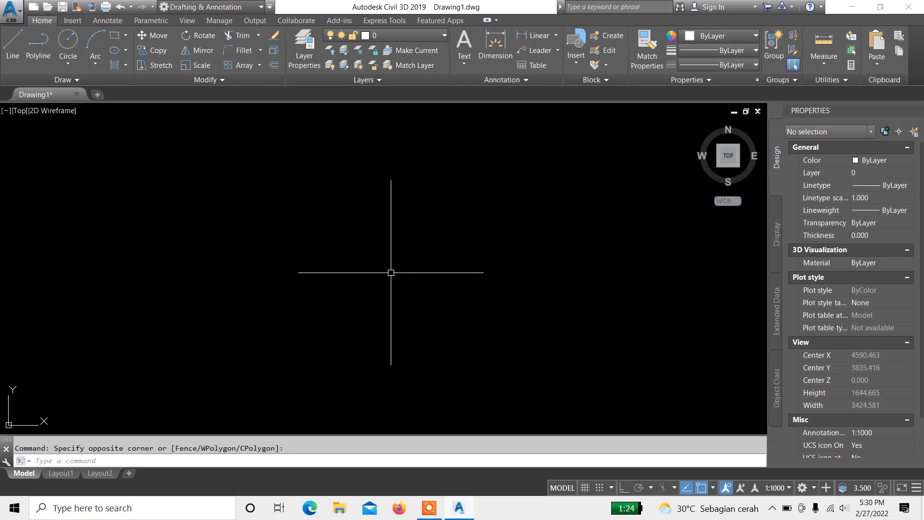
{"action": "key", "text": "Escape"}
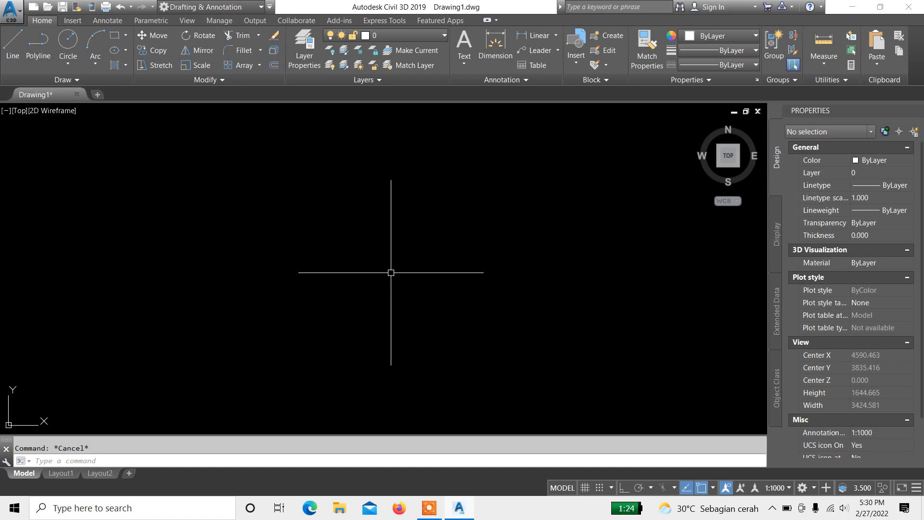
Step: Start a polyline at a picked point in the drawing area and switch Ortho mode on
{"action": "type", "text": "PL"}
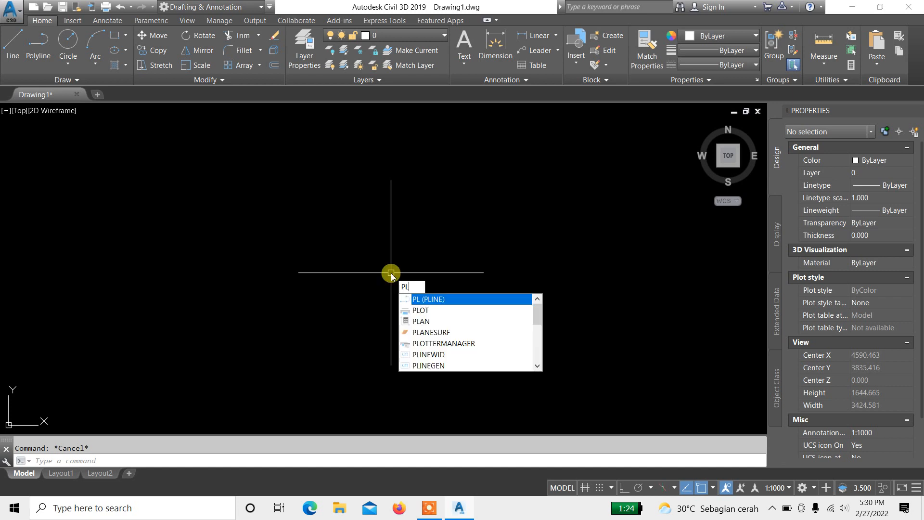
{"action": "key", "text": "Return"}
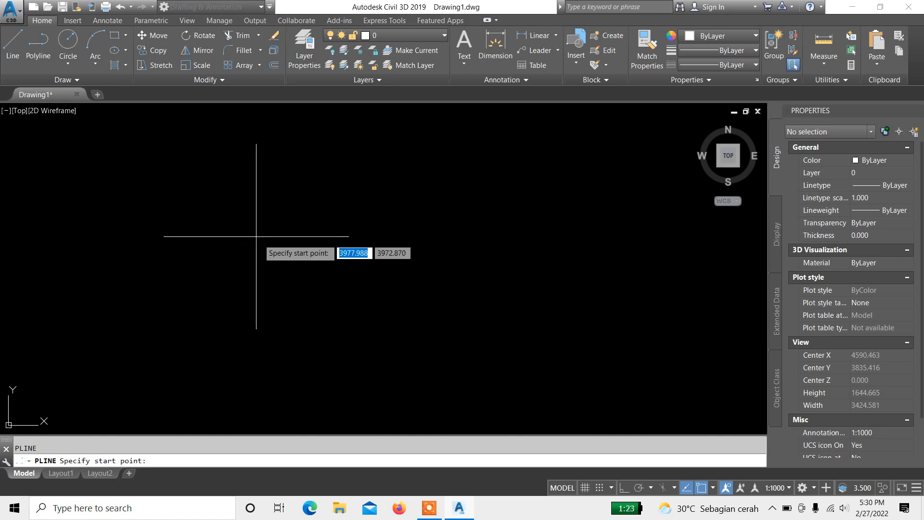
{"action": "left_click", "coordinate": [223, 223]}
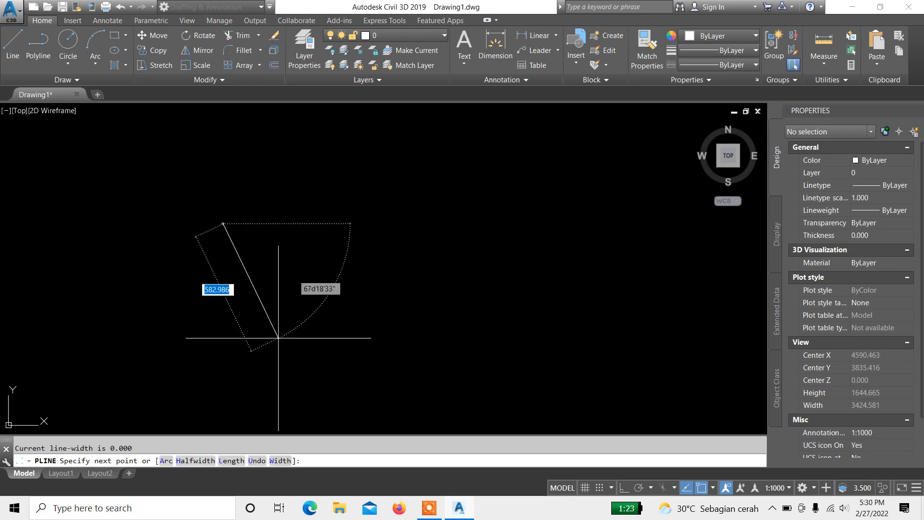
{"action": "scroll", "coordinate": [207, 205], "scroll_direction": "up", "scroll_amount": 6}
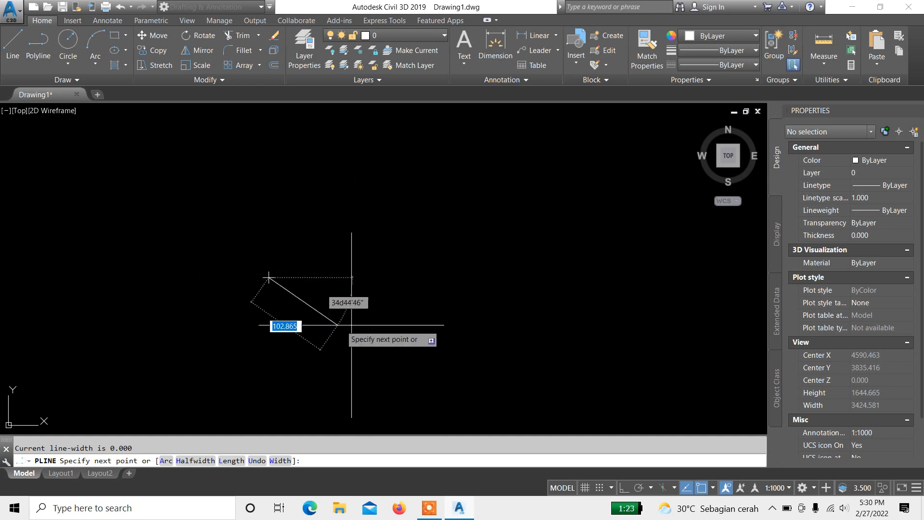
{"action": "left_click", "coordinate": [625, 488]}
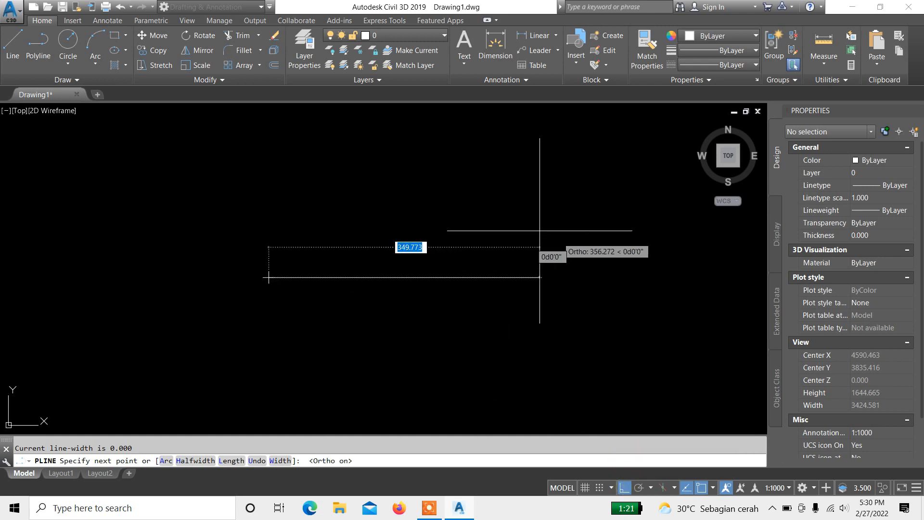
{"action": "scroll", "coordinate": [278, 287], "scroll_direction": "up", "scroll_amount": 5}
{"action": "scroll", "coordinate": [212, 254], "scroll_direction": "up", "scroll_amount": 4}
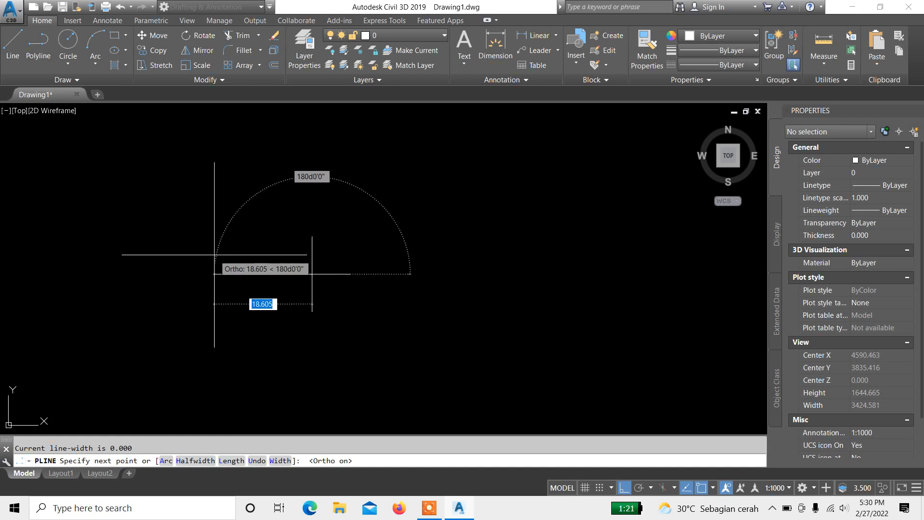
{"action": "scroll", "coordinate": [312, 259], "scroll_direction": "up", "scroll_amount": 4}
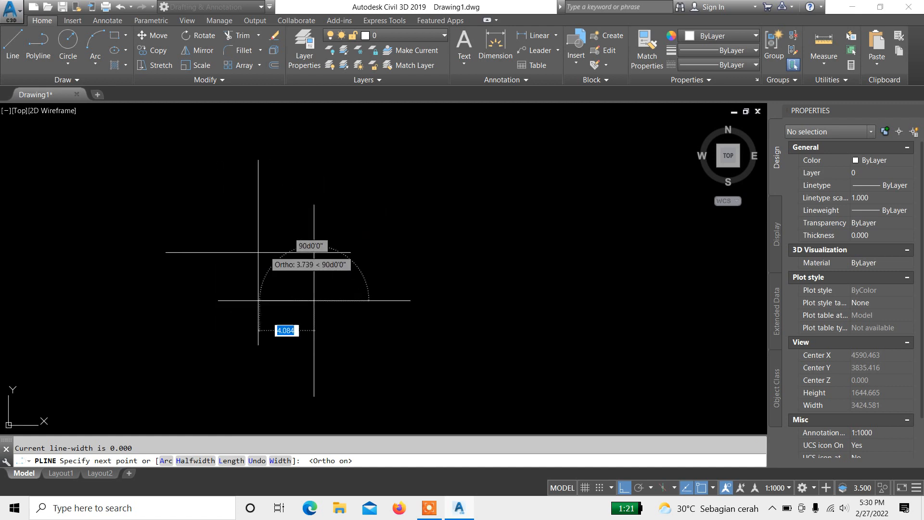
{"action": "scroll", "coordinate": [258, 253], "scroll_direction": "down", "scroll_amount": 4}
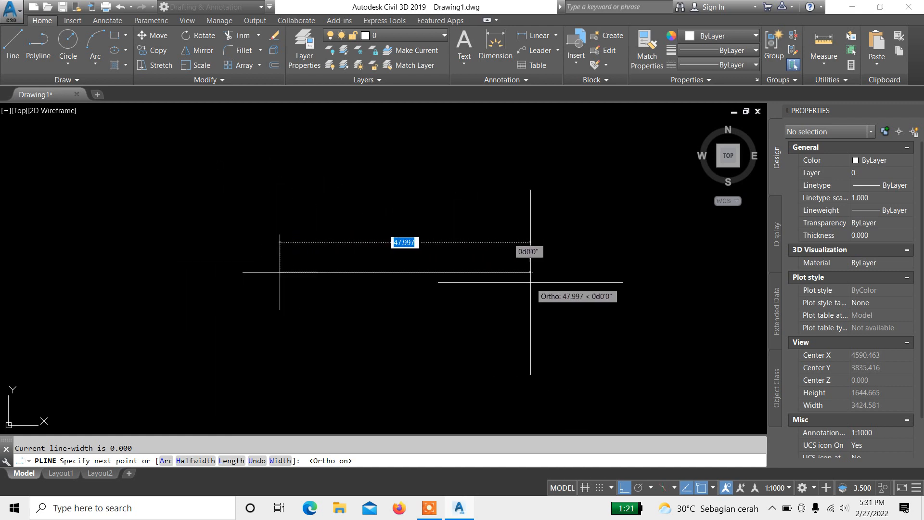
{"action": "scroll", "coordinate": [247, 278], "scroll_direction": "down", "scroll_amount": 4}
{"action": "scroll", "coordinate": [413, 295], "scroll_direction": "up", "scroll_amount": 2}
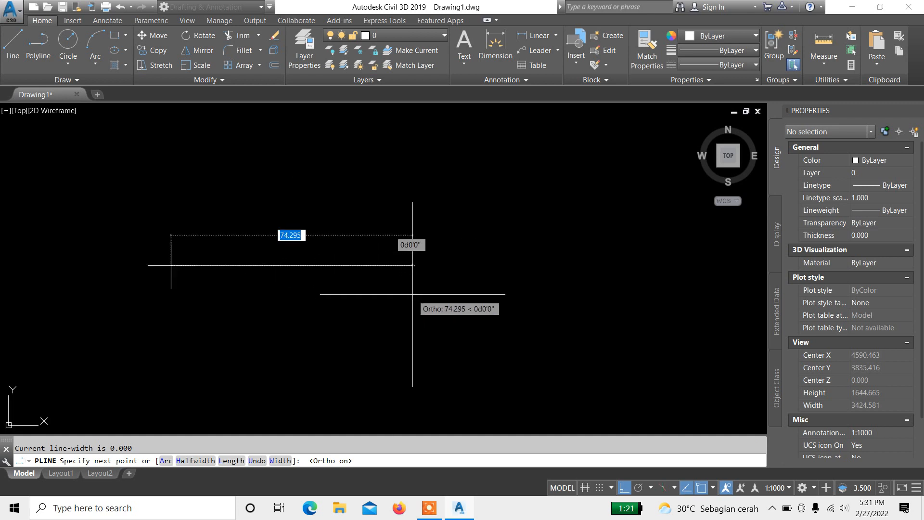
Step: Draw polyline segments 40 units to the right and 30 units downward
{"action": "type", "text": "4"}
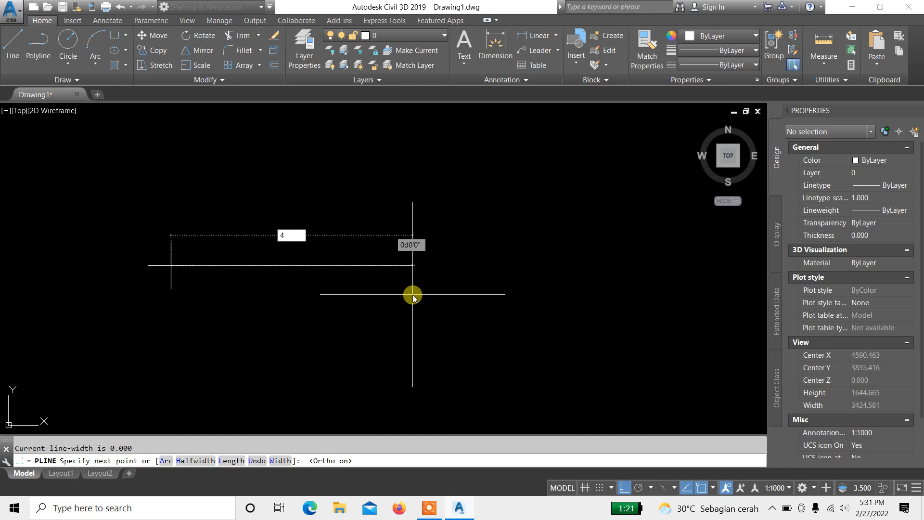
{"action": "type", "text": "0"}
{"action": "key", "text": "Return"}
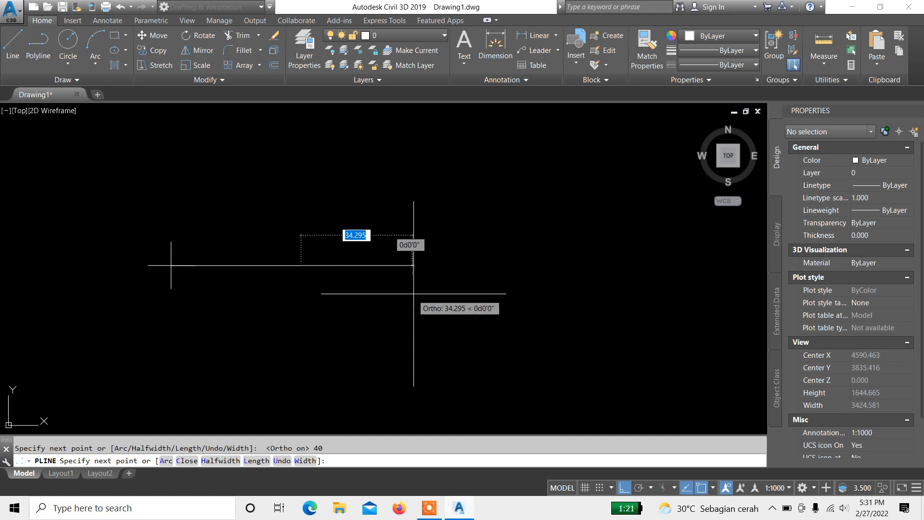
{"action": "scroll", "coordinate": [420, 149], "scroll_direction": "down", "scroll_amount": 2}
{"action": "scroll", "coordinate": [270, 349], "scroll_direction": "up", "scroll_amount": 2}
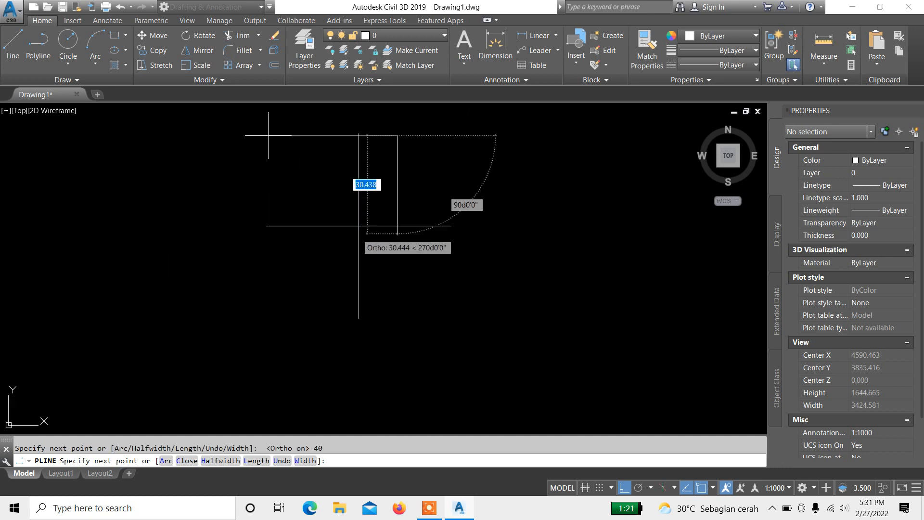
{"action": "middle_click_drag", "start_coordinate": [445, 224], "coordinate": [469, 270]}
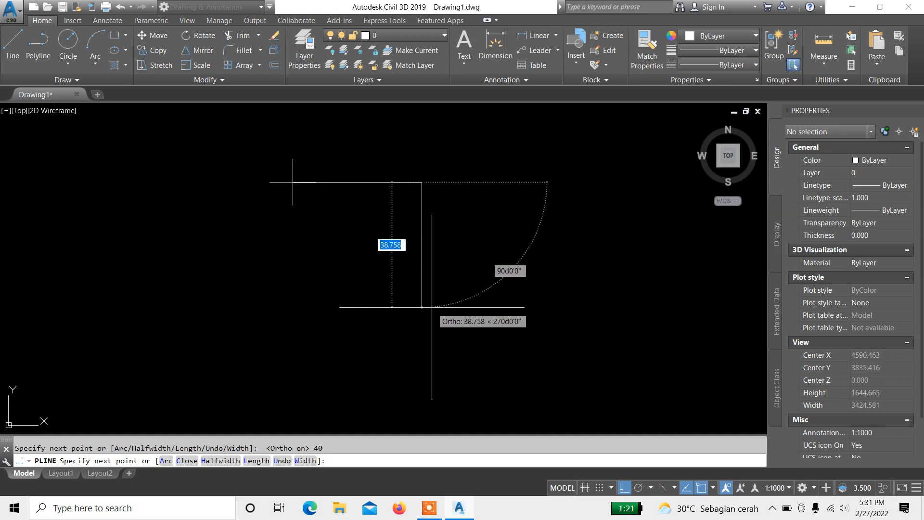
{"action": "type", "text": "3"}
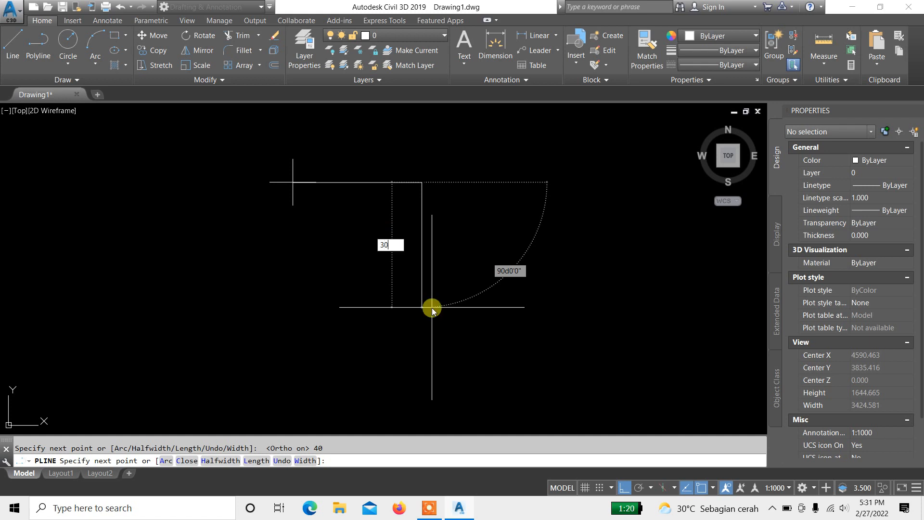
{"action": "type", "text": "0"}
{"action": "key", "text": "Return"}
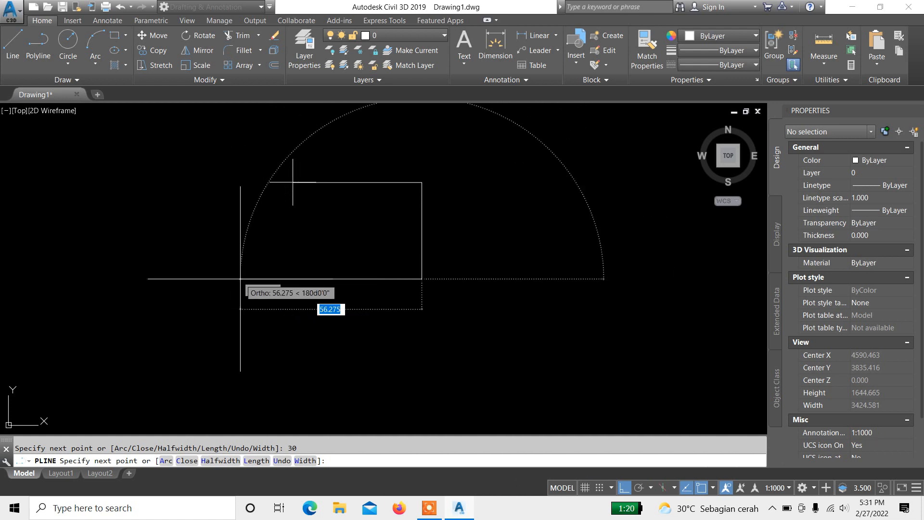
Step: Draw a 40-unit segment to the left and close the polyline at its start point, forming a 40 × 30 rectangle
{"action": "type", "text": "40"}
{"action": "key", "text": "Return"}
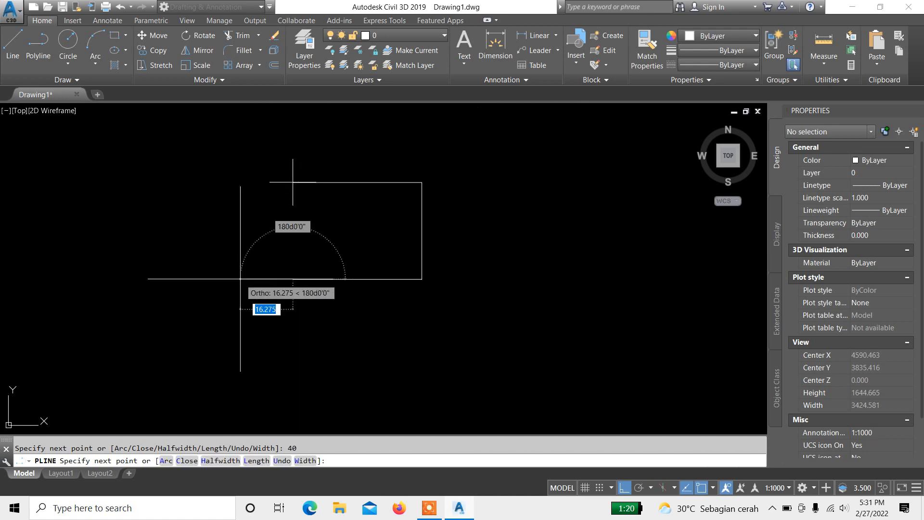
{"action": "scroll", "coordinate": [303, 135], "scroll_direction": "up", "scroll_amount": 6}
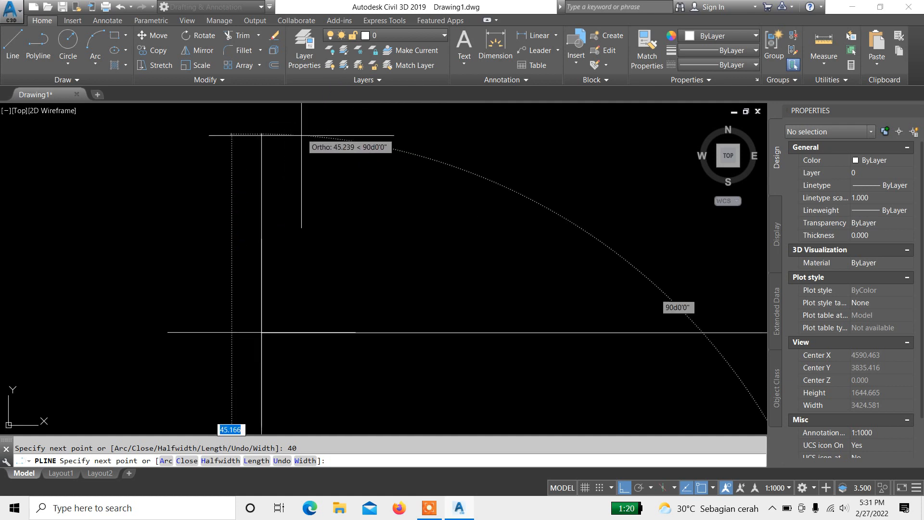
{"action": "middle_click_drag", "start_coordinate": [268, 326], "coordinate": [325, 189]}
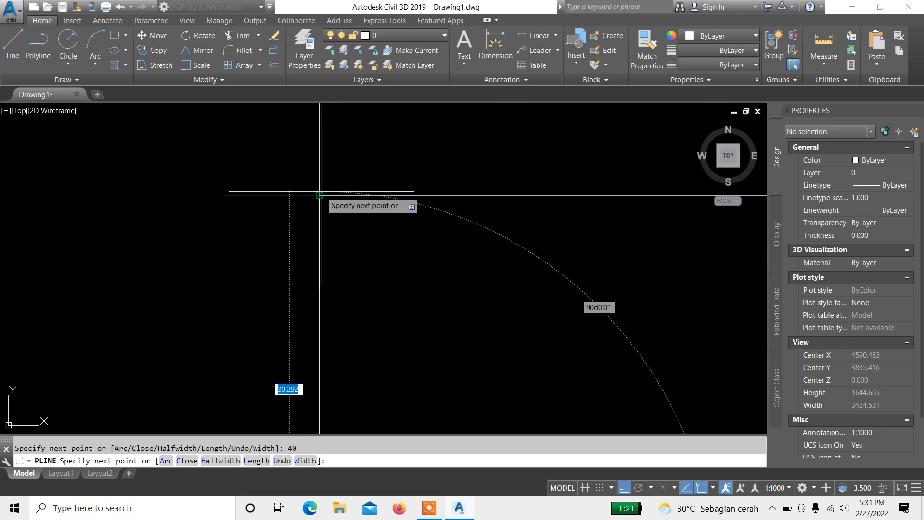
{"action": "scroll", "coordinate": [319, 195], "scroll_direction": "down", "scroll_amount": 5}
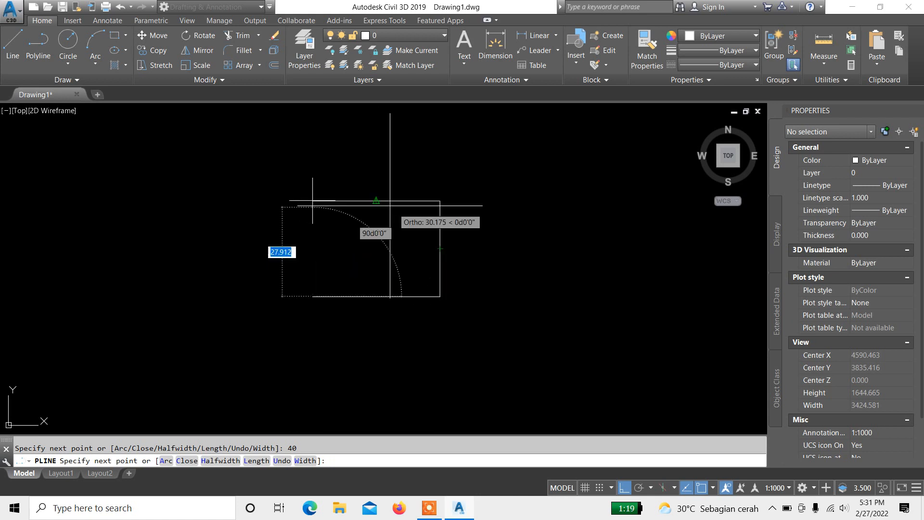
{"action": "scroll", "coordinate": [376, 200], "scroll_direction": "up", "scroll_amount": 4}
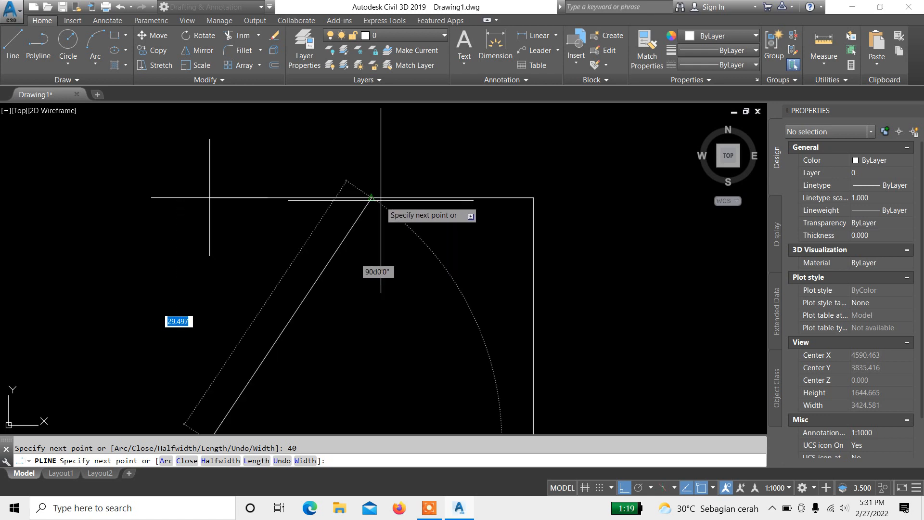
{"action": "scroll", "coordinate": [305, 201], "scroll_direction": "down", "scroll_amount": 4}
{"action": "scroll", "coordinate": [306, 202], "scroll_direction": "up", "scroll_amount": 4}
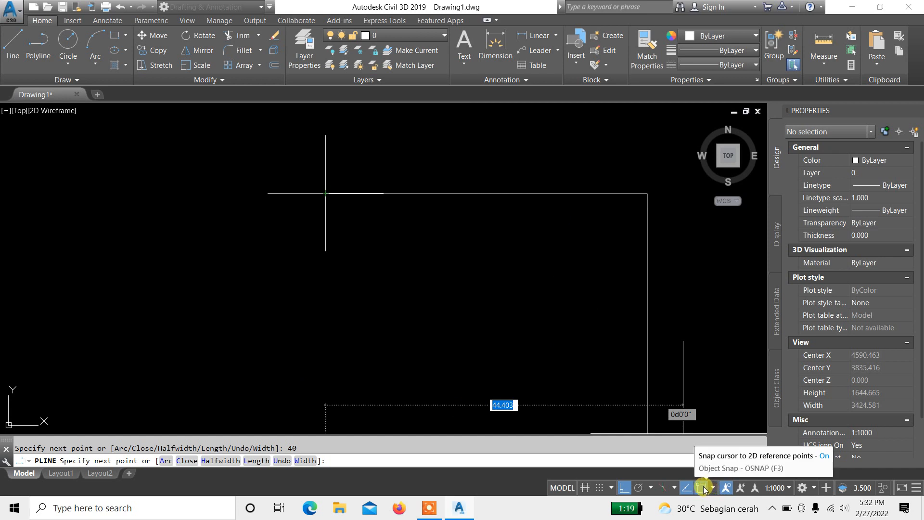
{"action": "middle_click_drag", "start_coordinate": [384, 281], "coordinate": [402, 236]}
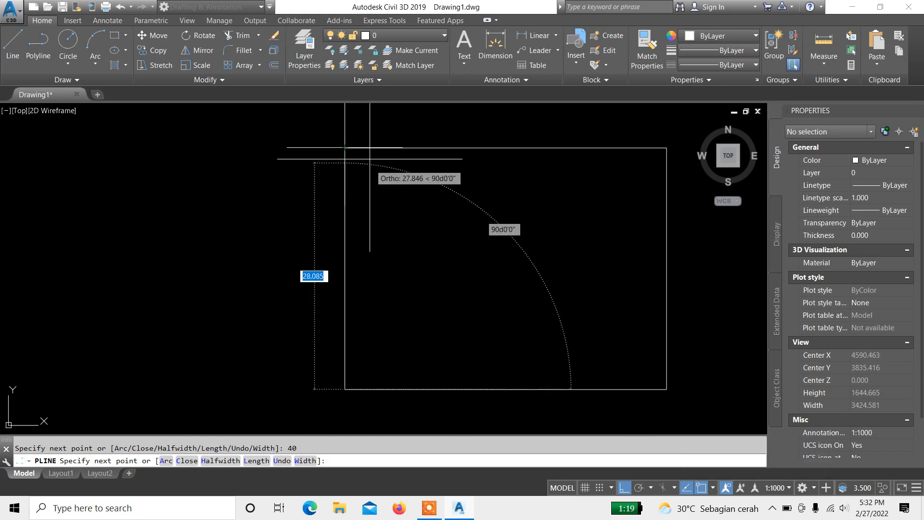
{"action": "scroll", "coordinate": [332, 160], "scroll_direction": "up", "scroll_amount": 2}
{"action": "scroll", "coordinate": [352, 141], "scroll_direction": "down", "scroll_amount": 3}
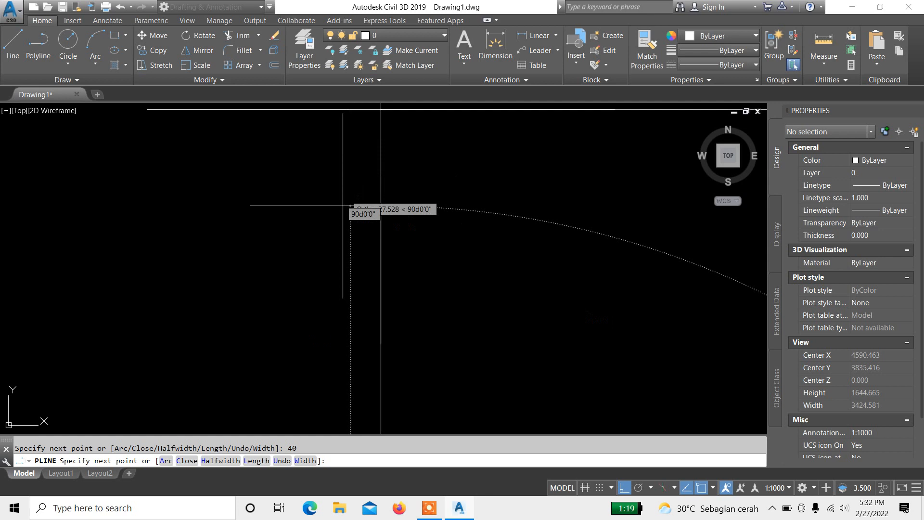
{"action": "left_click", "coordinate": [365, 186]}
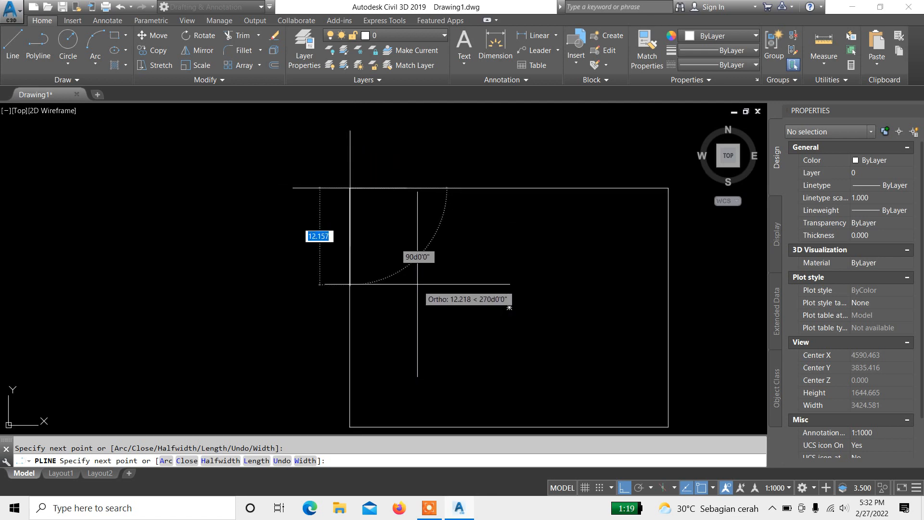
{"action": "key", "text": "Escape"}
{"action": "scroll", "coordinate": [418, 276], "scroll_direction": "down", "scroll_amount": 4}
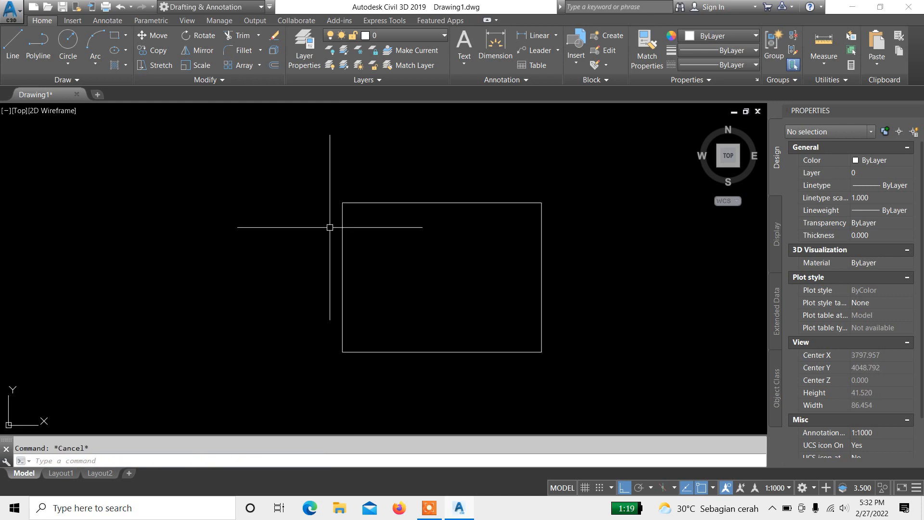
Step: Select the rectangle polyline to inspect its properties, and adjust the view around it
{"action": "left_click", "coordinate": [585, 232]}
{"action": "left_click", "coordinate": [368, 231]}
{"action": "scroll", "coordinate": [361, 217], "scroll_direction": "up", "scroll_amount": 2}
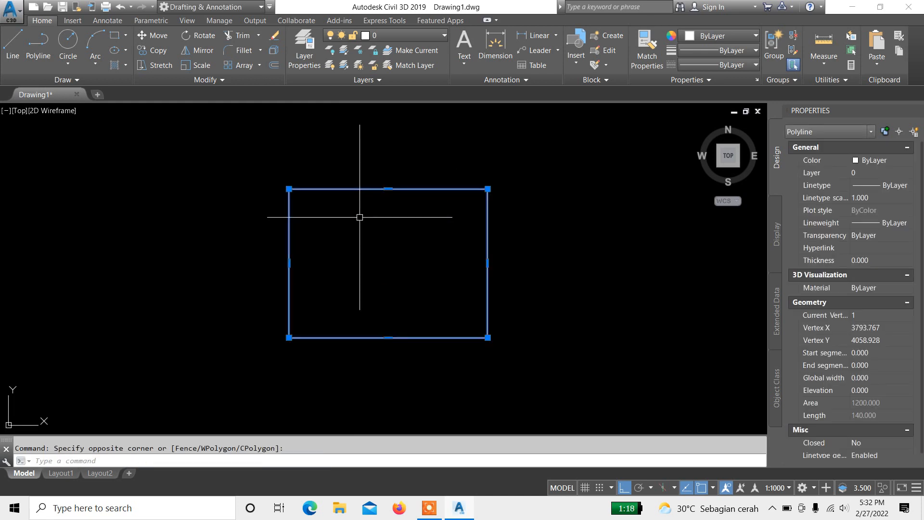
{"action": "key", "text": "Escape"}
{"action": "left_click", "coordinate": [405, 260]}
{"action": "left_click", "coordinate": [391, 166]}
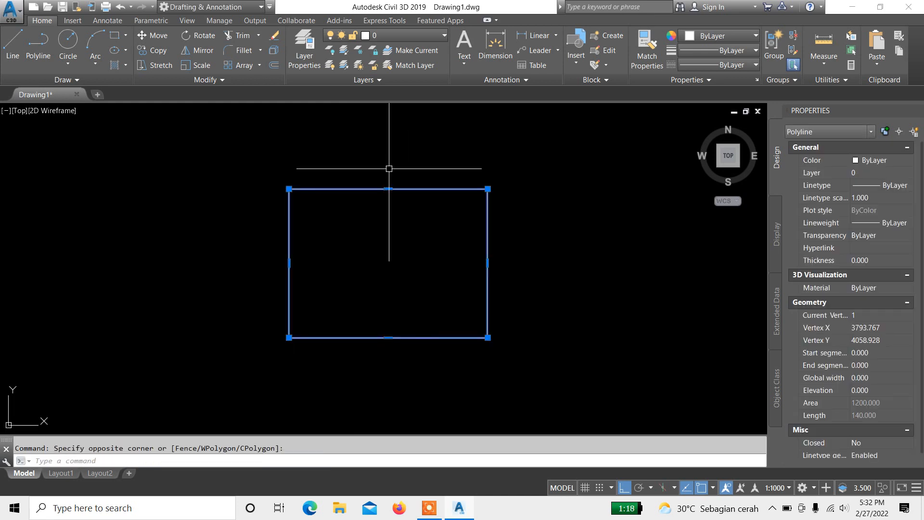
{"action": "key", "text": "Escape"}
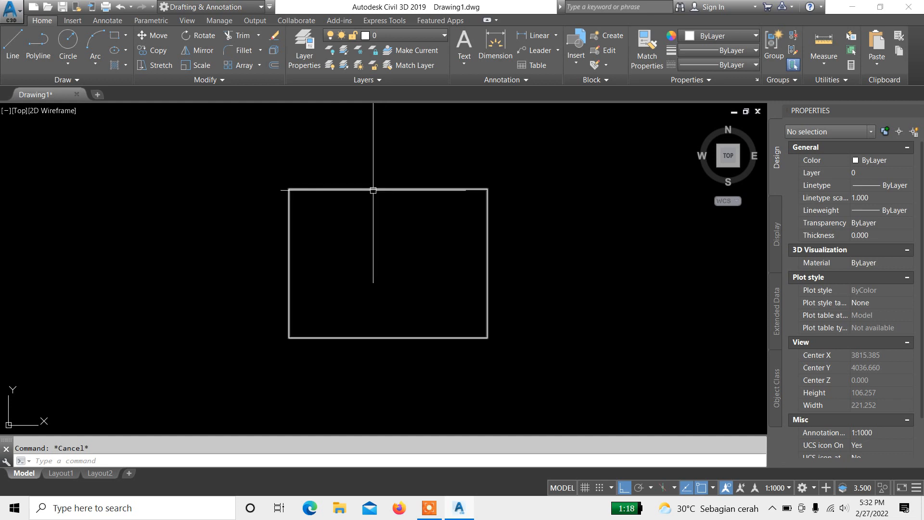
{"action": "scroll", "coordinate": [385, 253], "scroll_direction": "up", "scroll_amount": 3}
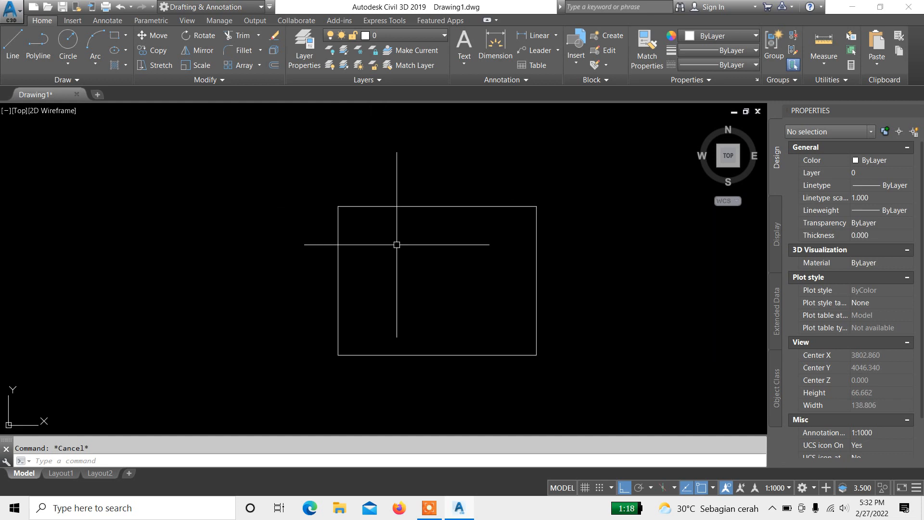
{"action": "mouse_move", "coordinate": [385, 253]}
{"action": "middle_mouse_down"}
{"action": "mouse_move", "coordinate": [382, 201]}
{"action": "mouse_move", "coordinate": [372, 263]}
{"action": "middle_mouse_up"}
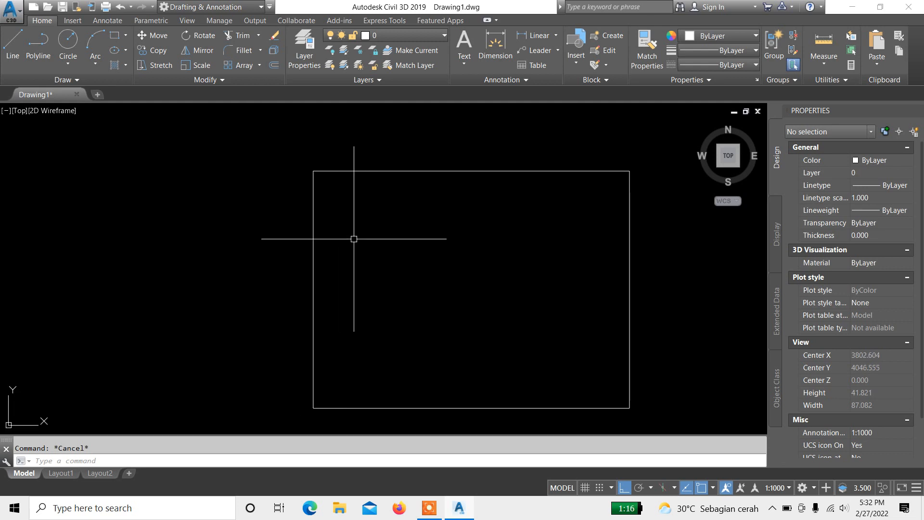
{"action": "middle_click_drag", "start_coordinate": [355, 247], "coordinate": [360, 232]}
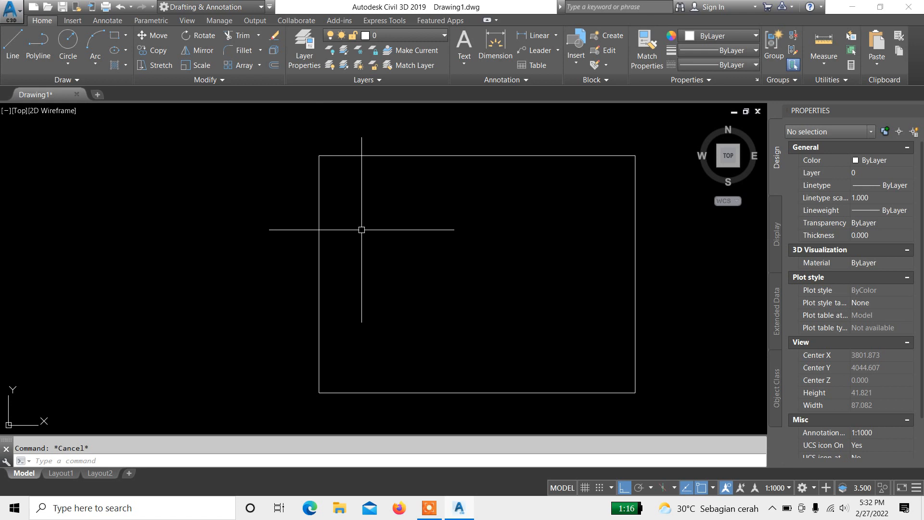
{"action": "middle_click_drag", "start_coordinate": [375, 221], "coordinate": [377, 239]}
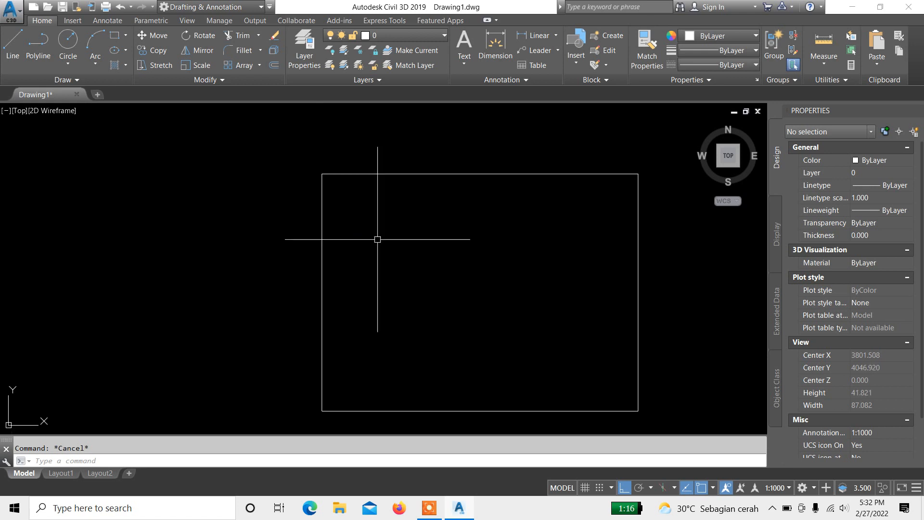
Step: Open Notepad from the Windows search to review the command notes, then return to the drawing
{"action": "left_click", "coordinate": [178, 504]}
{"action": "type", "text": "note"}
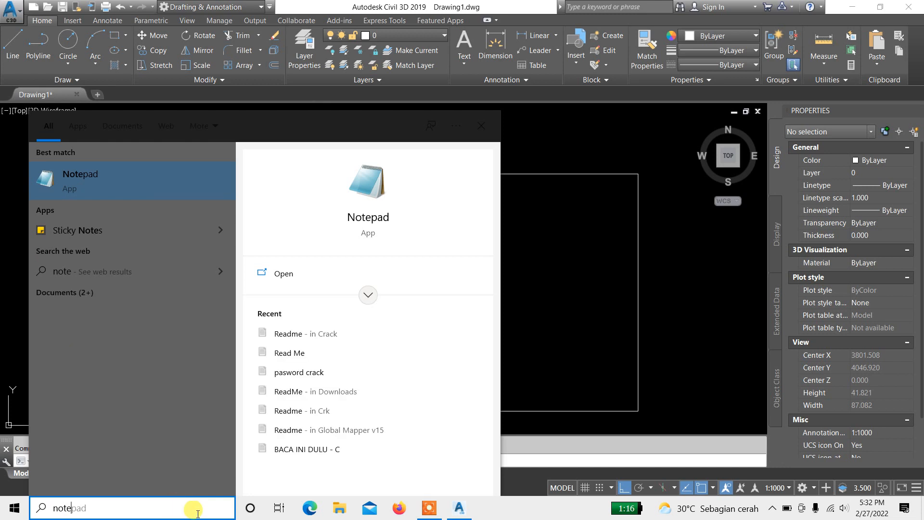
{"action": "left_click", "coordinate": [374, 226]}
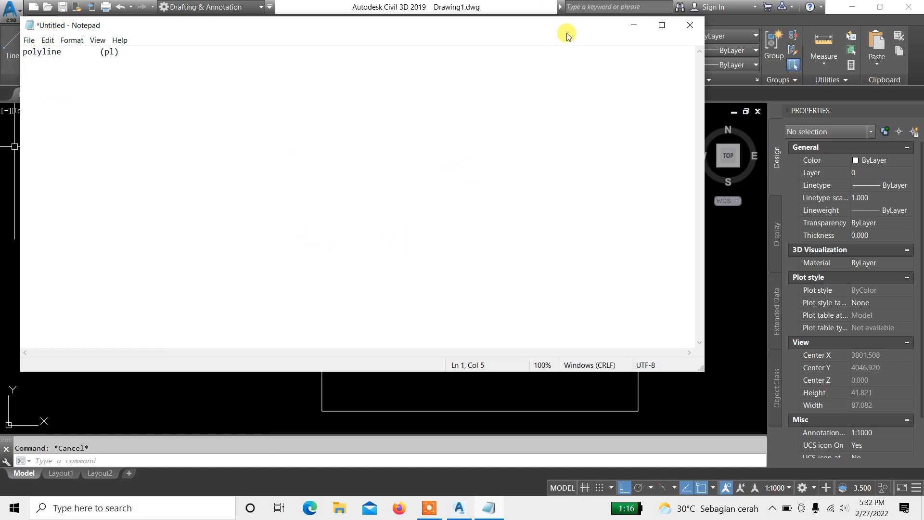
{"action": "left_click", "coordinate": [633, 30]}
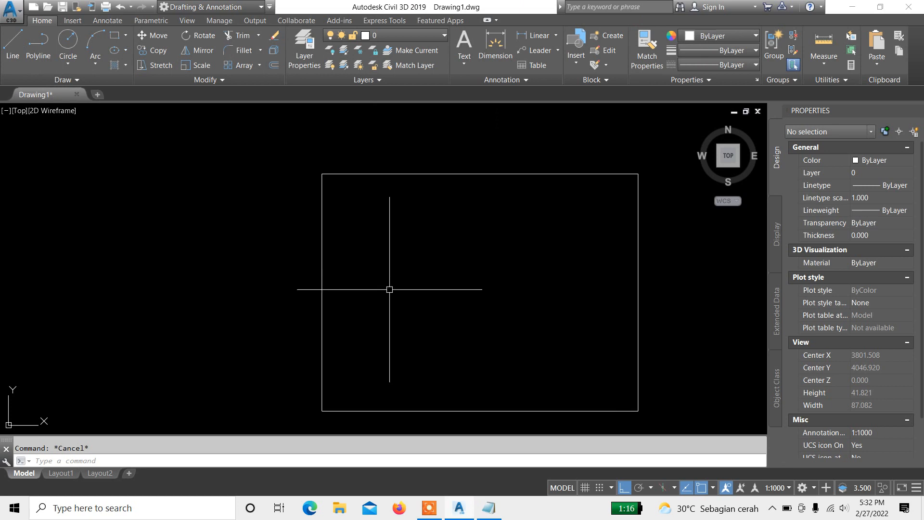
{"action": "middle_click_drag", "start_coordinate": [390, 287], "coordinate": [338, 272]}
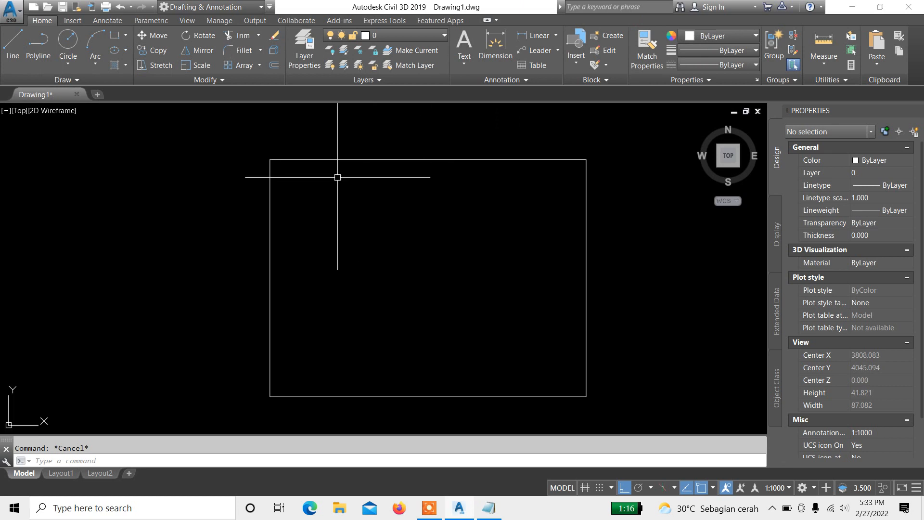
{"action": "middle_click_drag", "start_coordinate": [410, 238], "coordinate": [394, 229]}
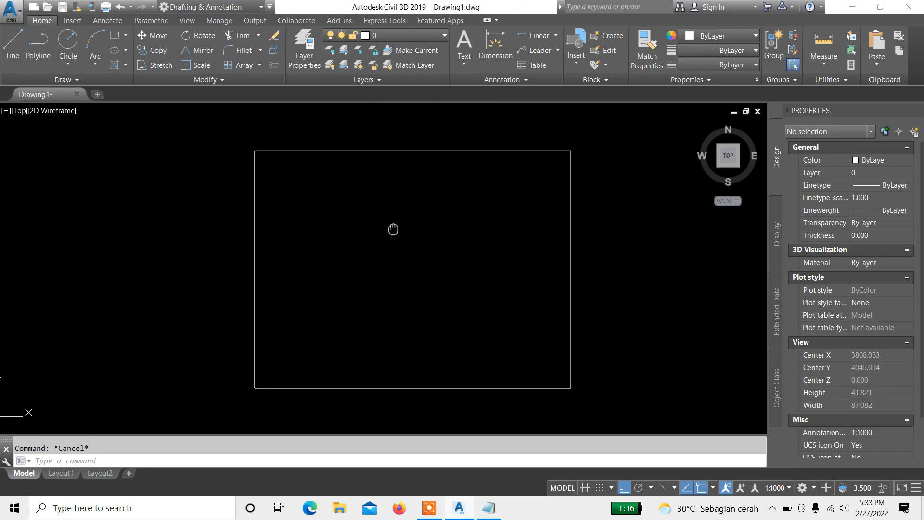
{"action": "left_click", "coordinate": [446, 150]}
{"action": "left_click", "coordinate": [409, 216]}
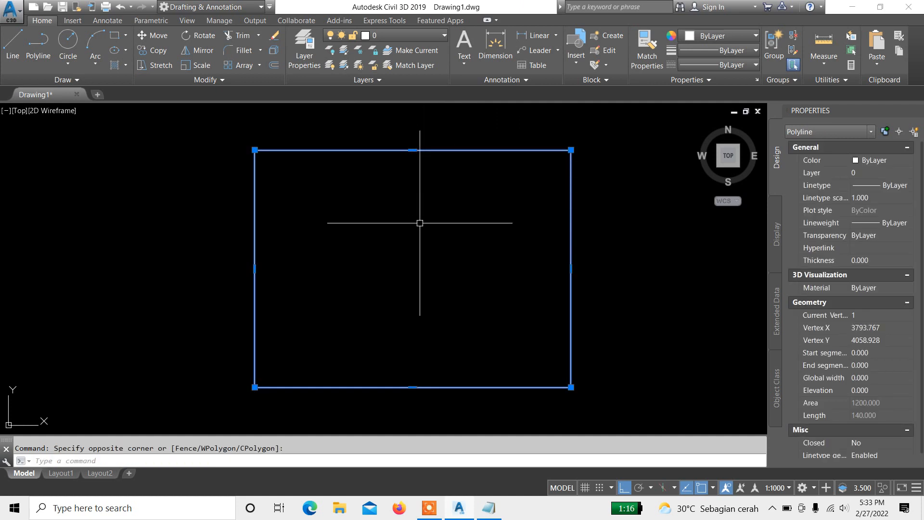
{"action": "key", "text": "Escape"}
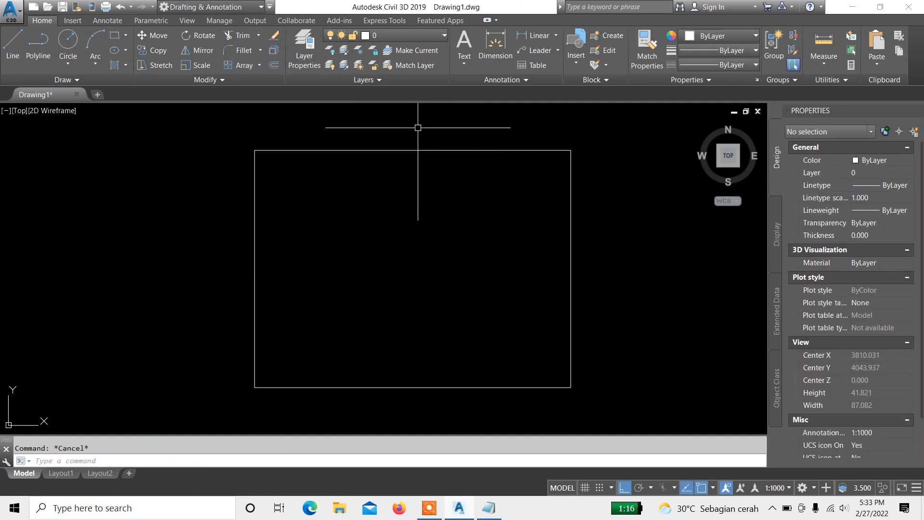
{"action": "left_click", "coordinate": [419, 128]}
{"action": "left_click", "coordinate": [376, 208]}
{"action": "key", "text": "Escape"}
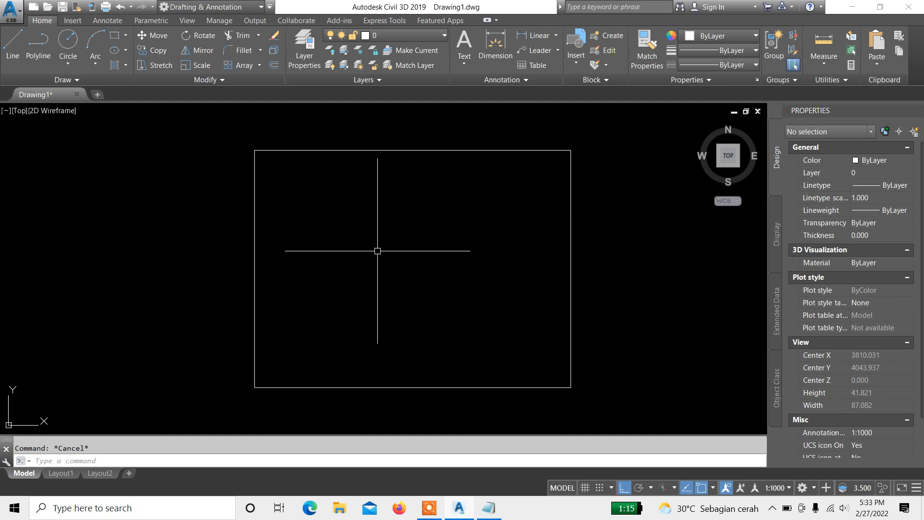
{"action": "mouse_move", "coordinate": [384, 211]}
{"action": "middle_mouse_down"}
{"action": "mouse_move", "coordinate": [384, 244]}
{"action": "mouse_move", "coordinate": [384, 192]}
{"action": "middle_mouse_up"}
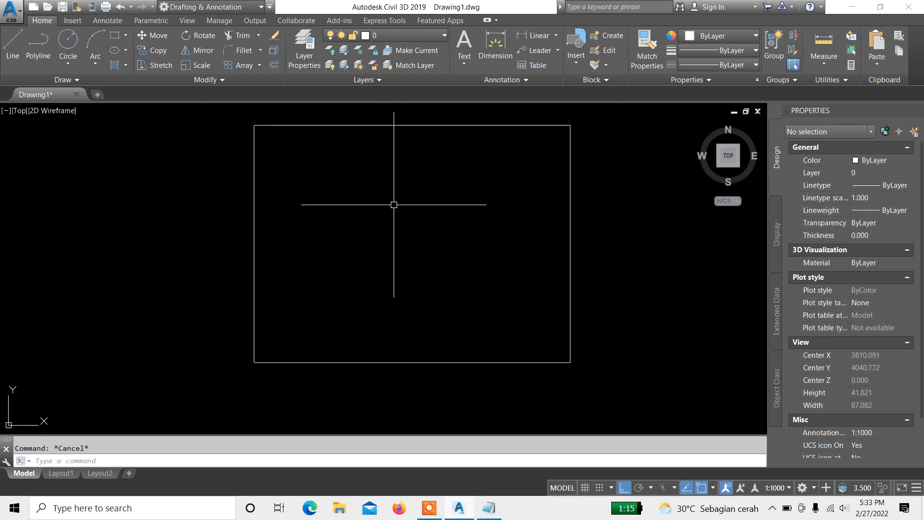
{"action": "left_click", "coordinate": [430, 119]}
{"action": "left_click", "coordinate": [404, 159]}
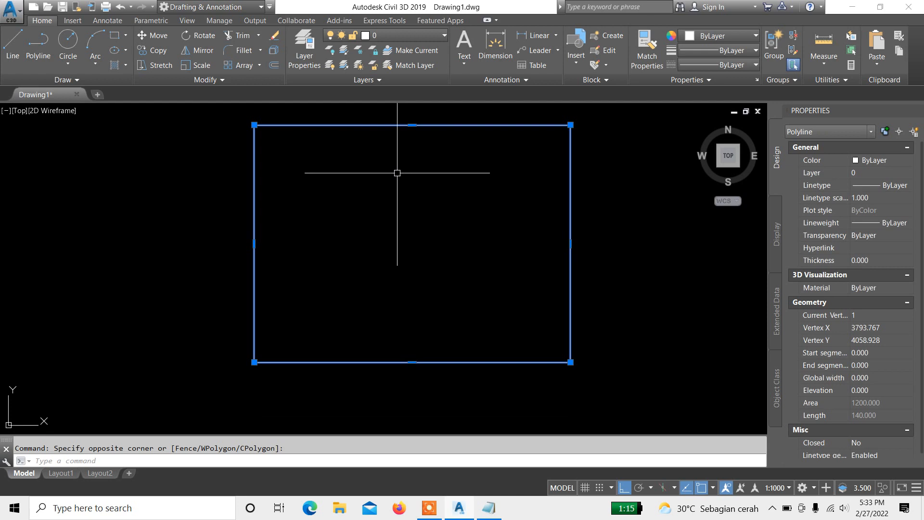
{"action": "key", "text": "Escape"}
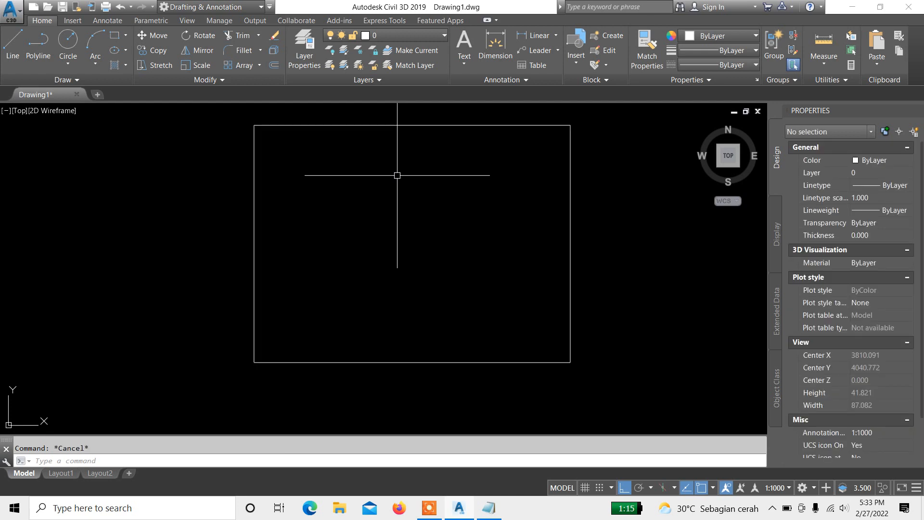
{"action": "middle_click_drag", "start_coordinate": [338, 143], "coordinate": [336, 178]}
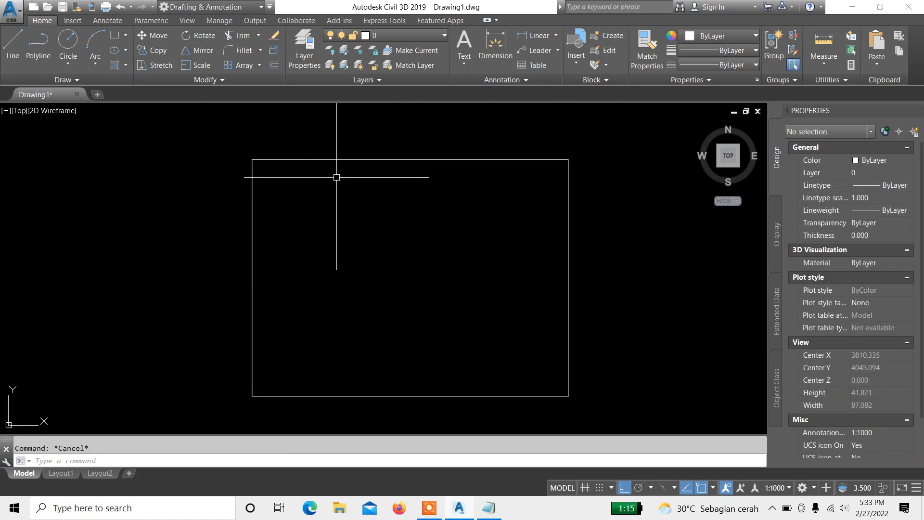
{"action": "middle_click_drag", "start_coordinate": [361, 210], "coordinate": [331, 166]}
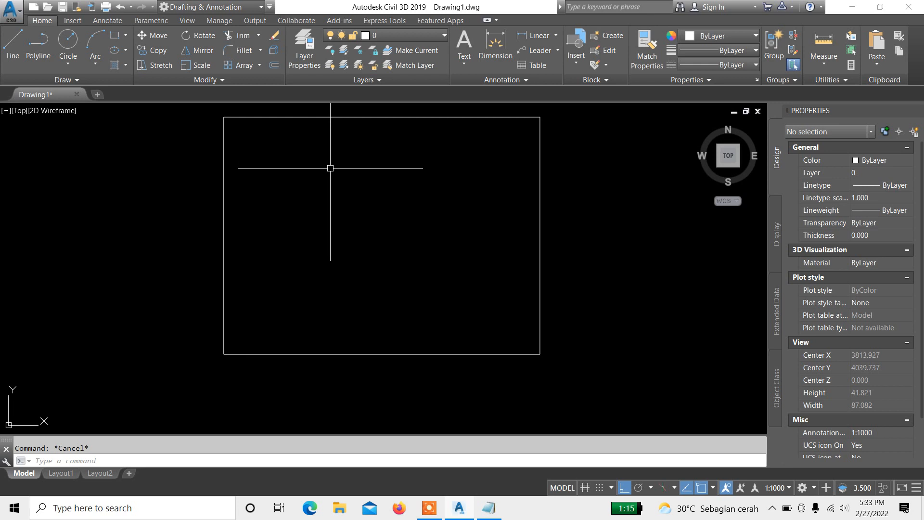
Step: Offset the rectangle polyline 20 units outward using the Offset command
{"action": "type", "text": "o"}
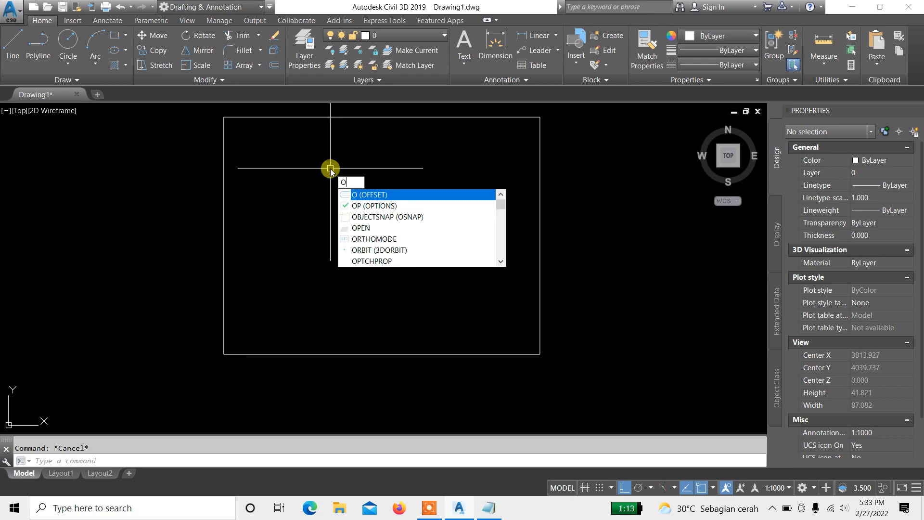
{"action": "key", "text": "Return"}
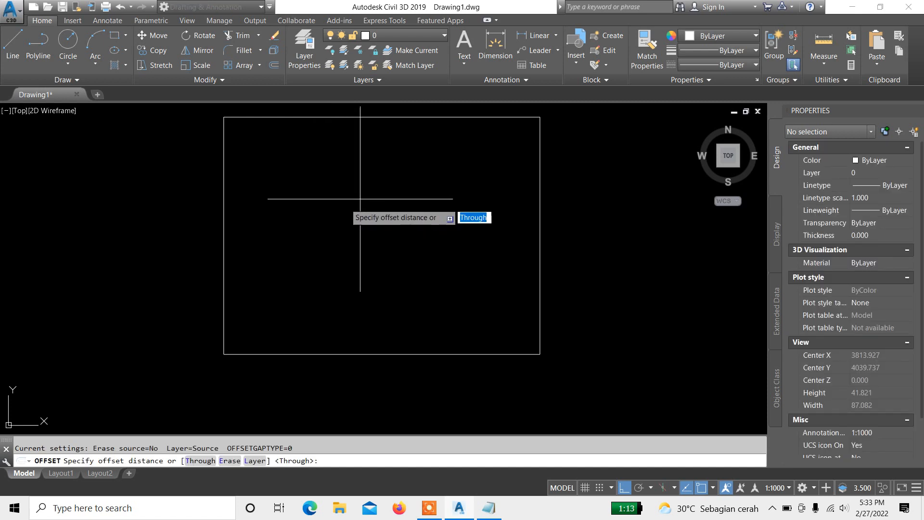
{"action": "mouse_move", "coordinate": [356, 198]}
{"action": "middle_mouse_down"}
{"action": "mouse_move", "coordinate": [355, 218]}
{"action": "mouse_move", "coordinate": [371, 224]}
{"action": "middle_mouse_up"}
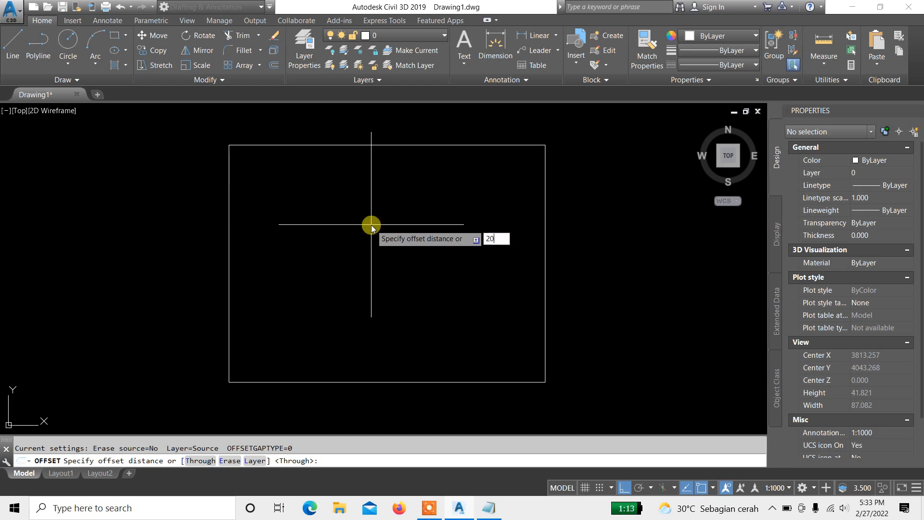
{"action": "type", "text": "20"}
{"action": "key", "text": "Return"}
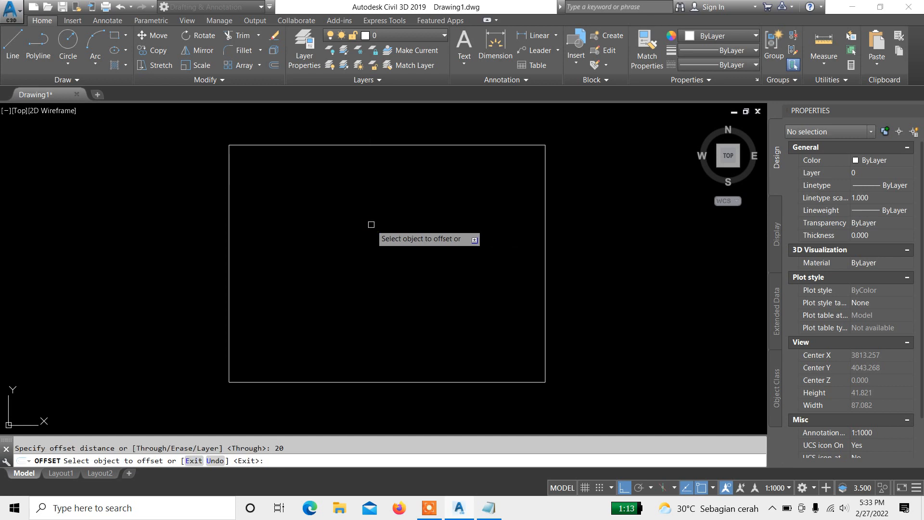
{"action": "left_click", "coordinate": [381, 146]}
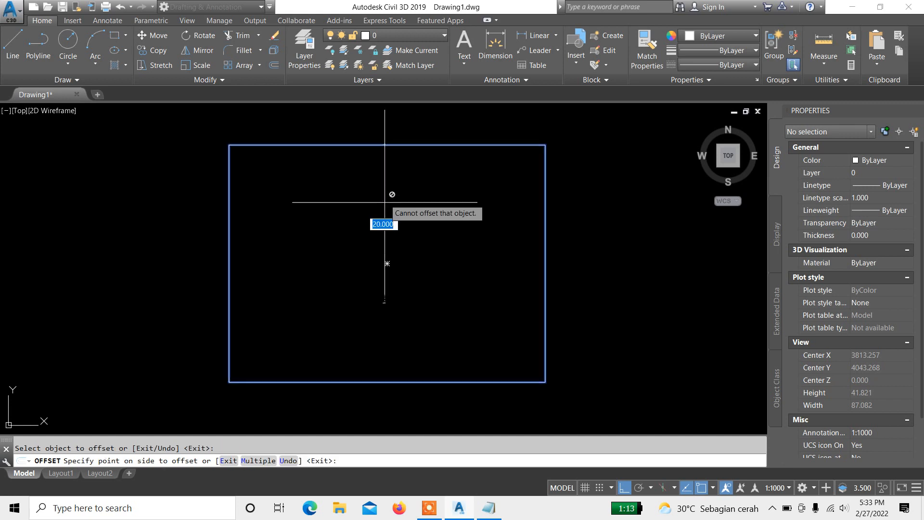
{"action": "middle_click_drag", "start_coordinate": [407, 236], "coordinate": [409, 329]}
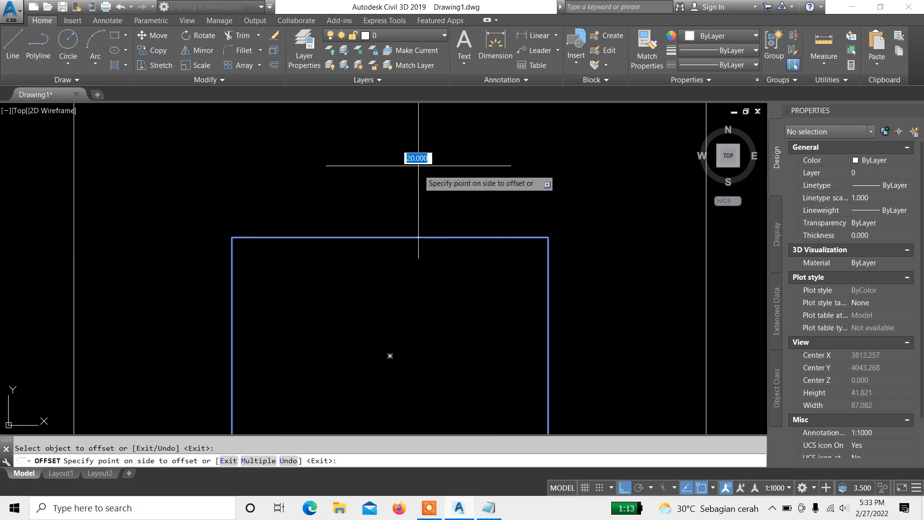
{"action": "scroll", "coordinate": [417, 169], "scroll_direction": "down", "scroll_amount": 4}
{"action": "scroll", "coordinate": [425, 155], "scroll_direction": "up", "scroll_amount": 2}
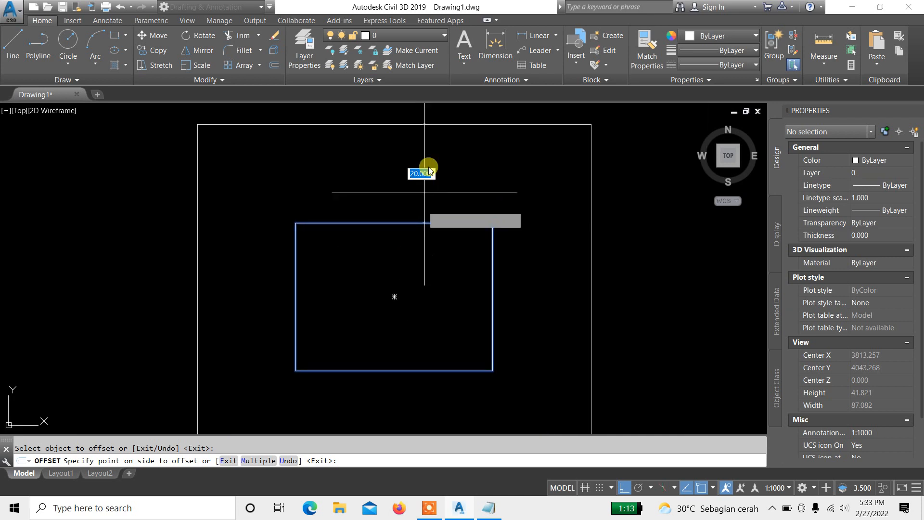
{"action": "left_click", "coordinate": [427, 164]}
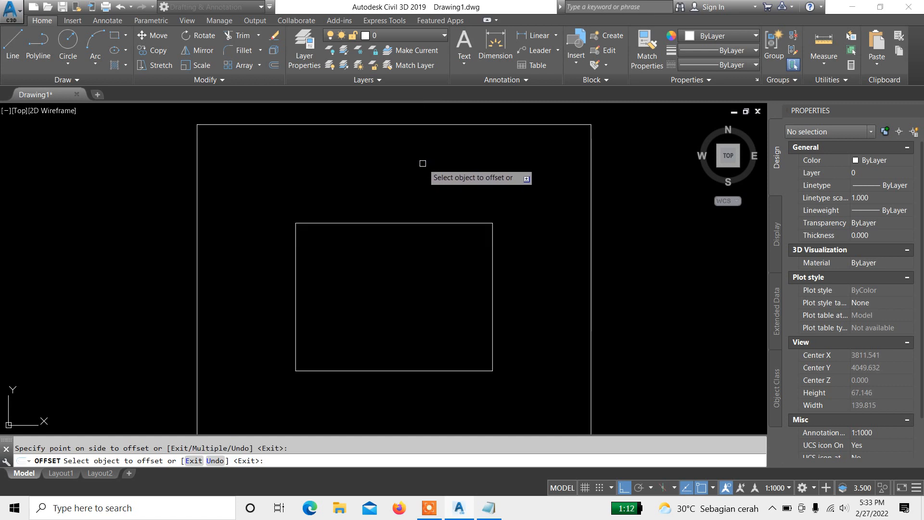
{"action": "key", "text": "Return"}
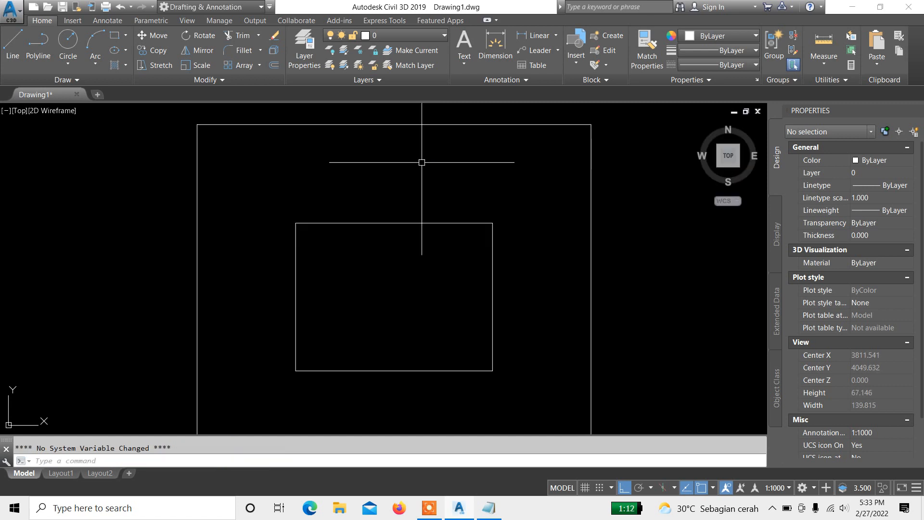
Step: Select the new outer offset polyline to inspect its properties
{"action": "mouse_move", "coordinate": [408, 233]}
{"action": "middle_mouse_down"}
{"action": "mouse_move", "coordinate": [393, 272]}
{"action": "mouse_move", "coordinate": [401, 254]}
{"action": "mouse_move", "coordinate": [360, 242]}
{"action": "middle_mouse_up"}
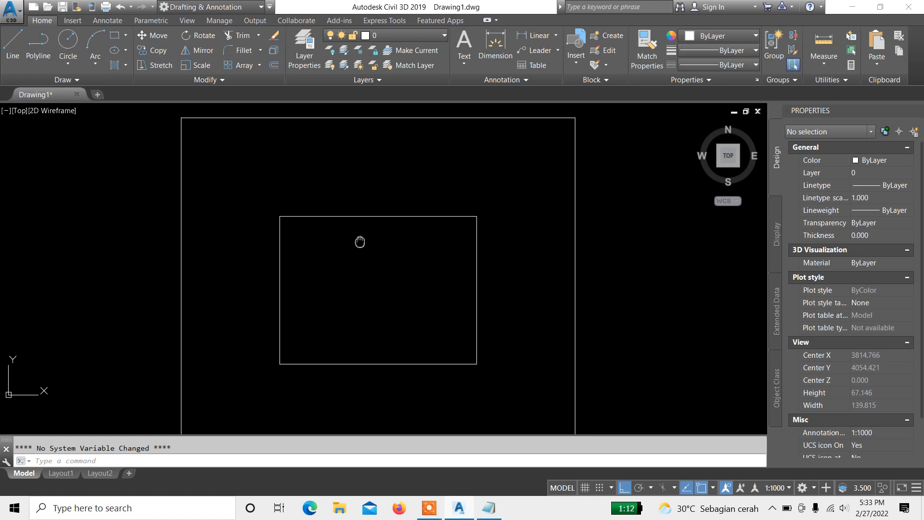
{"action": "middle_click_drag", "start_coordinate": [376, 199], "coordinate": [389, 176]}
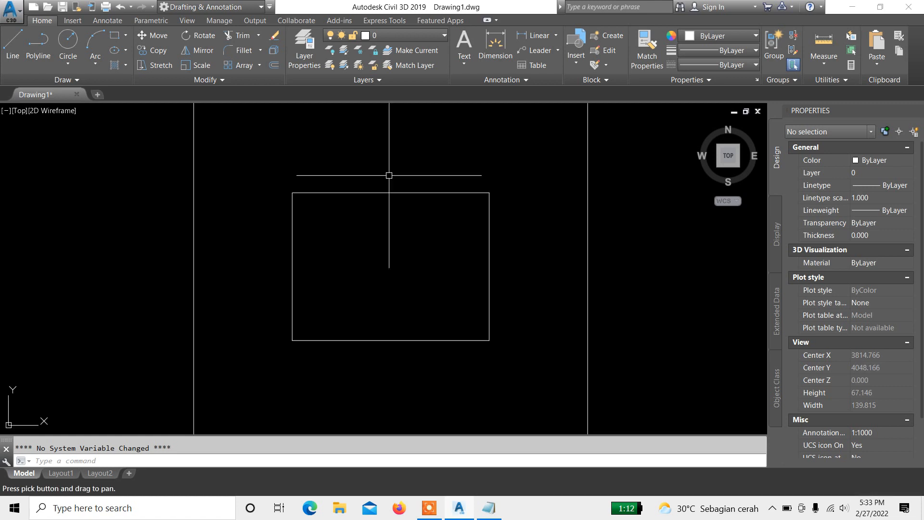
{"action": "middle_click_drag", "start_coordinate": [438, 202], "coordinate": [413, 235]}
{"action": "key", "text": "Escape"}
{"action": "left_click", "coordinate": [581, 199]}
{"action": "left_click", "coordinate": [492, 186]}
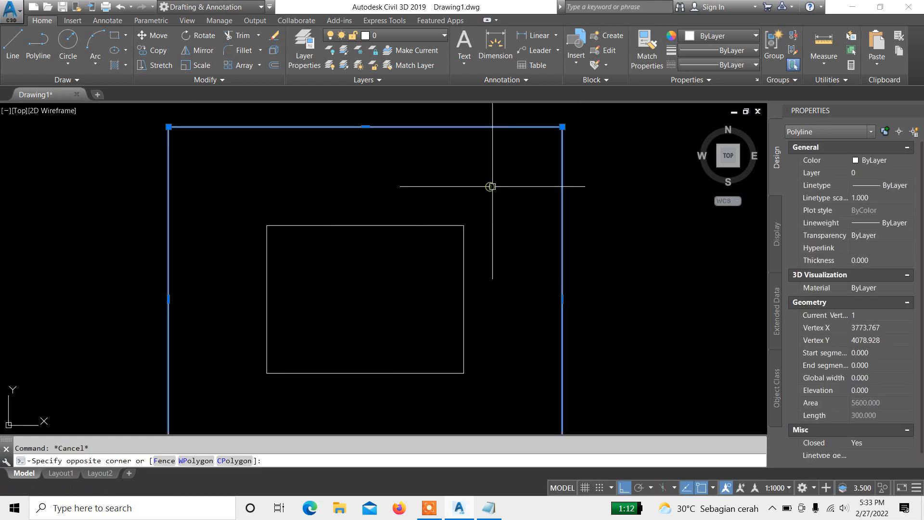
{"action": "key", "text": "Escape"}
{"action": "left_click", "coordinate": [565, 174]}
{"action": "left_click", "coordinate": [462, 181]}
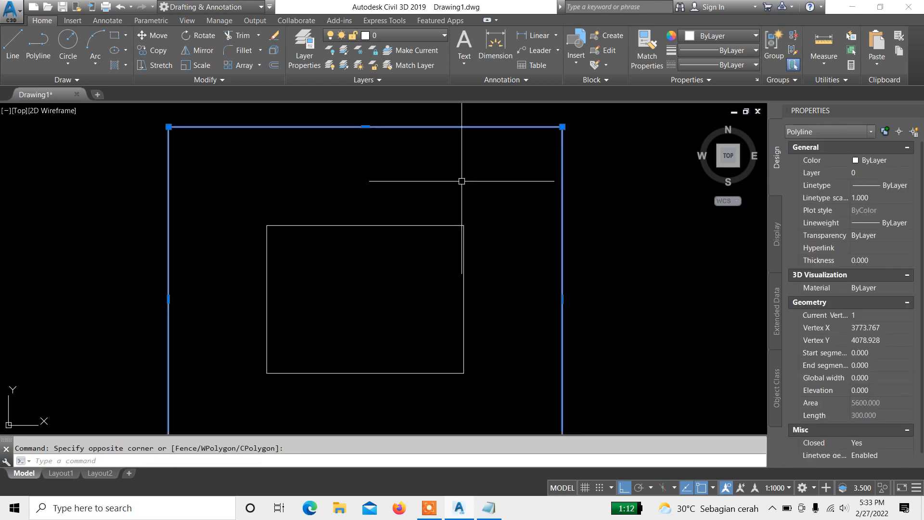
{"action": "key", "text": "Escape"}
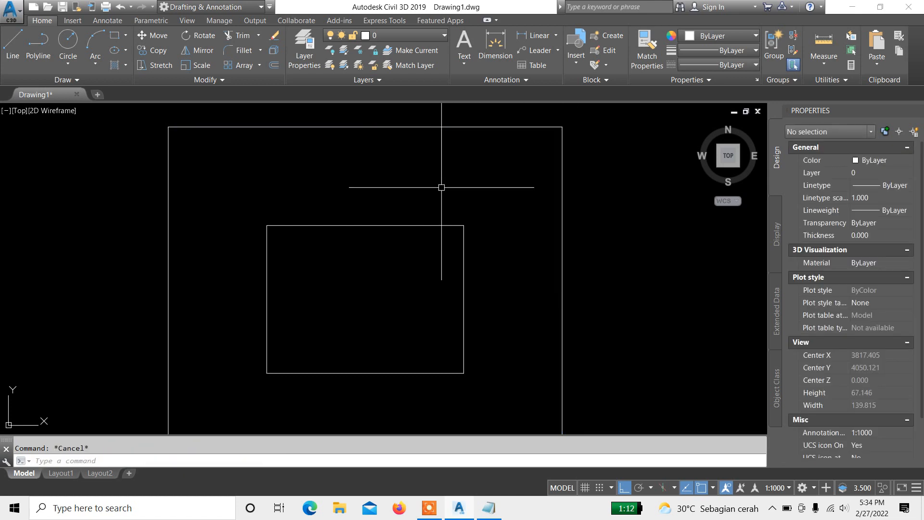
{"action": "middle_click_drag", "start_coordinate": [390, 206], "coordinate": [403, 212]}
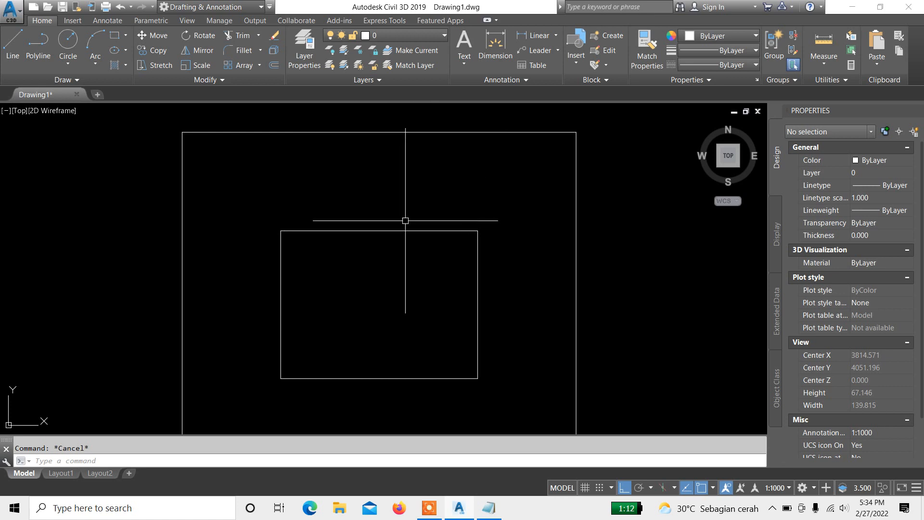
{"action": "scroll", "coordinate": [409, 229], "scroll_direction": "up", "scroll_amount": 3}
{"action": "middle_click_drag", "start_coordinate": [409, 230], "coordinate": [384, 221]}
{"action": "middle_click_drag", "start_coordinate": [396, 165], "coordinate": [413, 241]}
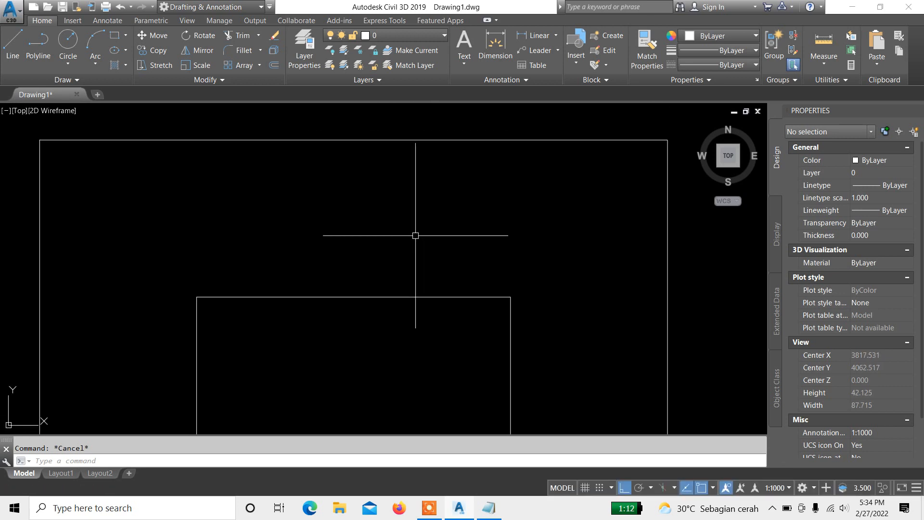
{"action": "type", "text": "PL"}
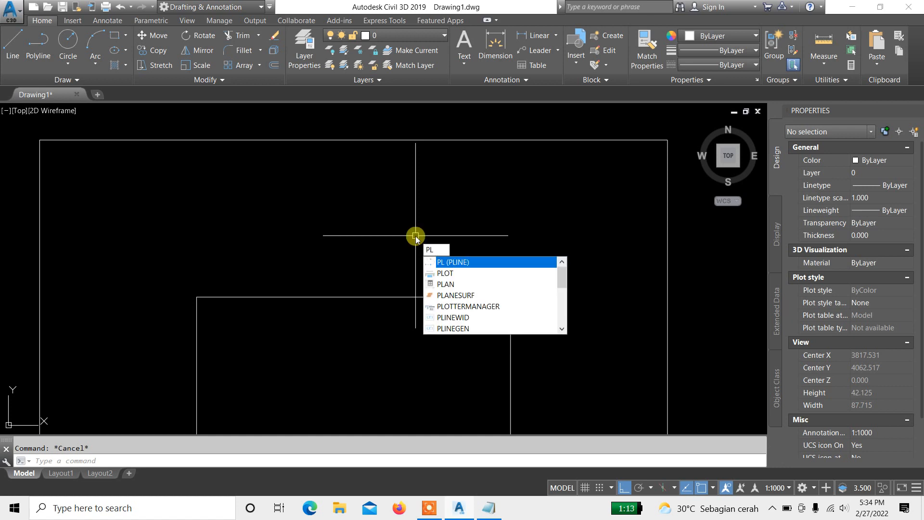
{"action": "key", "text": "Return"}
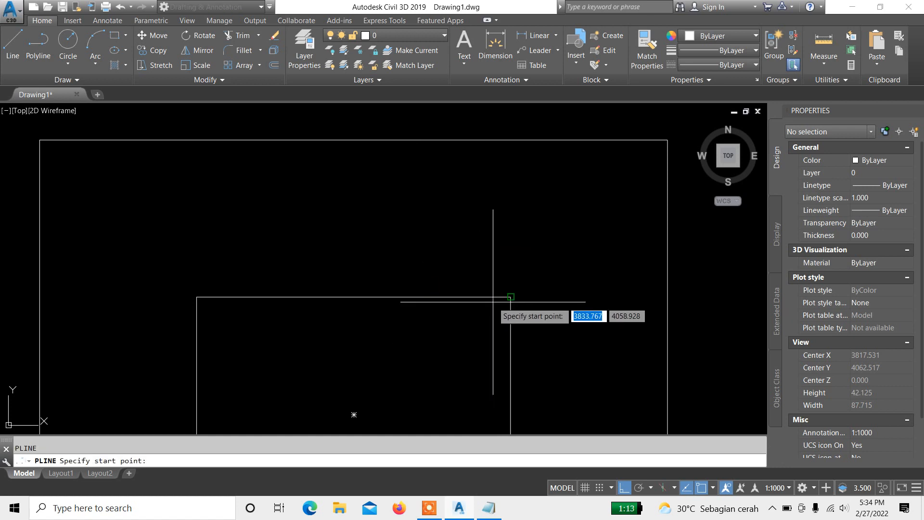
{"action": "left_click", "coordinate": [511, 297]}
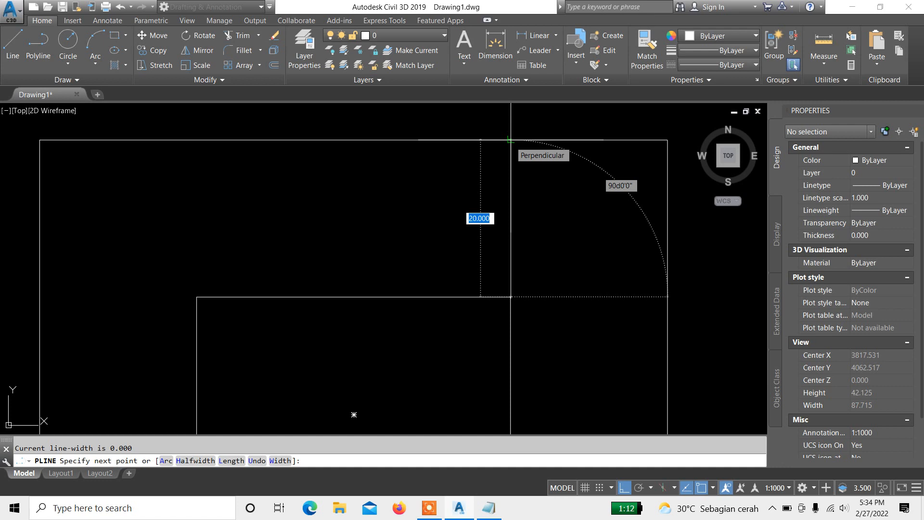
{"action": "key", "text": "Escape"}
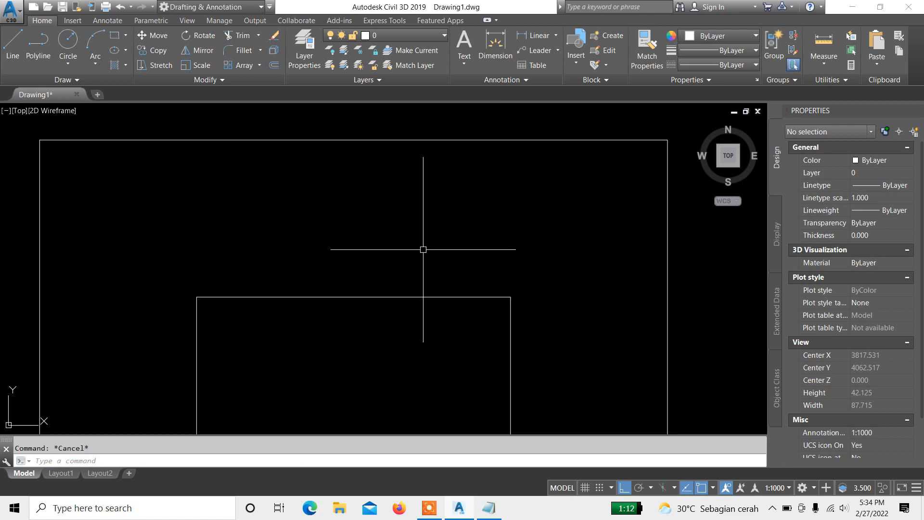
Step: Add an "offset (o)" line to the Notepad command notes, then return to the drawing
{"action": "middle_click_drag", "start_coordinate": [423, 250], "coordinate": [417, 219]}
{"action": "left_click", "coordinate": [489, 508]}
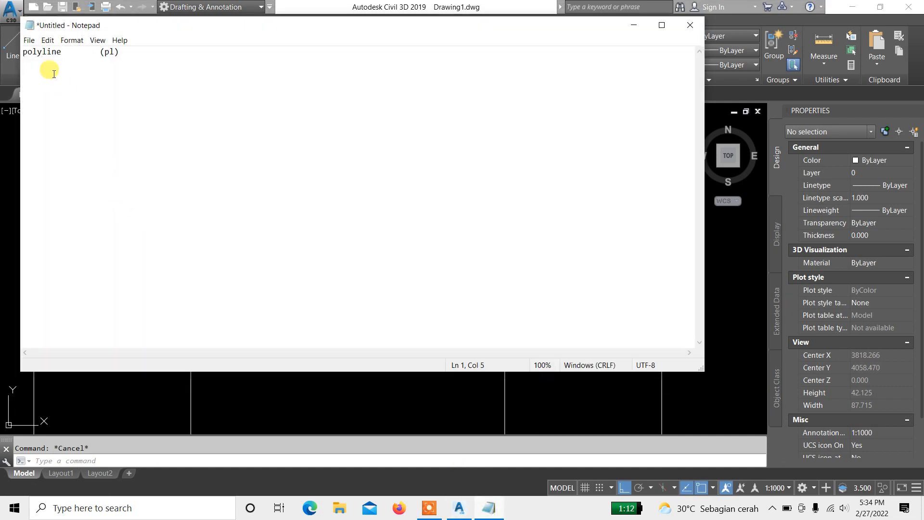
{"action": "left_click", "coordinate": [49, 71]}
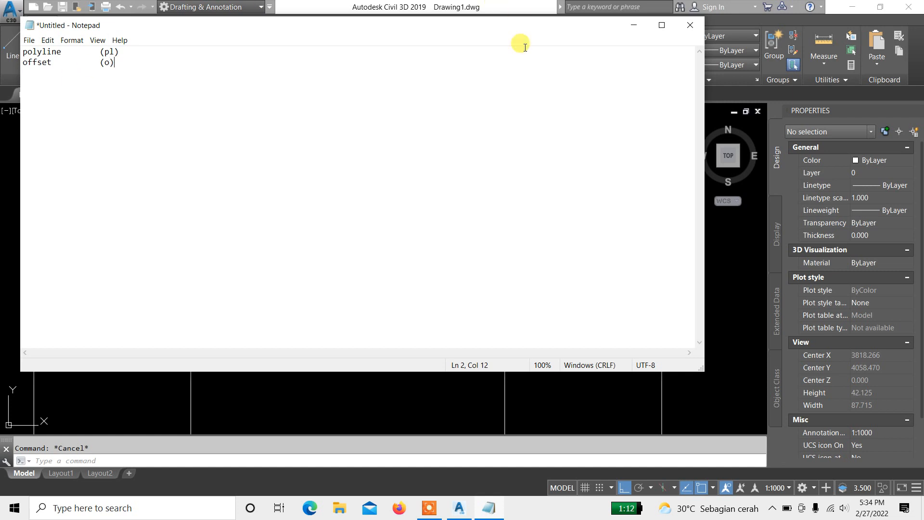
{"action": "left_click", "coordinate": [635, 25]}
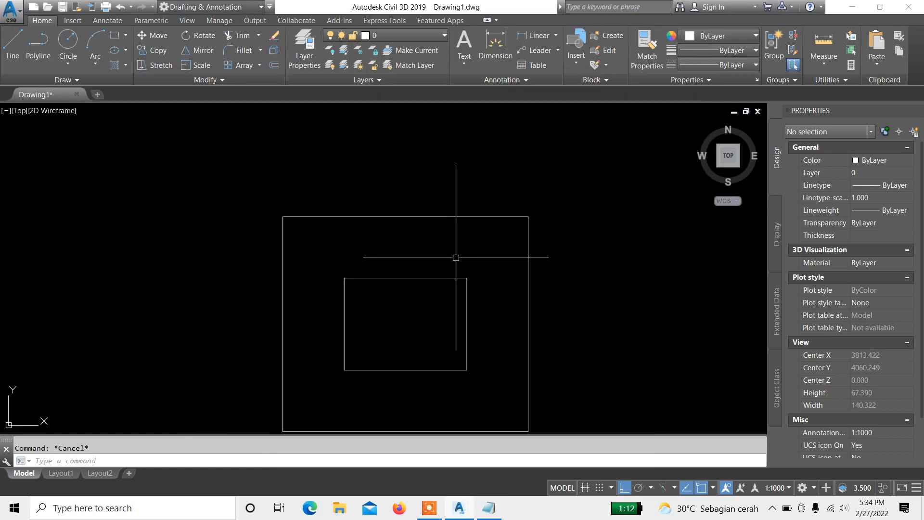
Step: Erase the outer offset polyline around the rectangle
{"action": "middle_click_drag", "start_coordinate": [456, 258], "coordinate": [452, 222]}
{"action": "left_click", "coordinate": [591, 207]}
{"action": "left_click", "coordinate": [451, 205]}
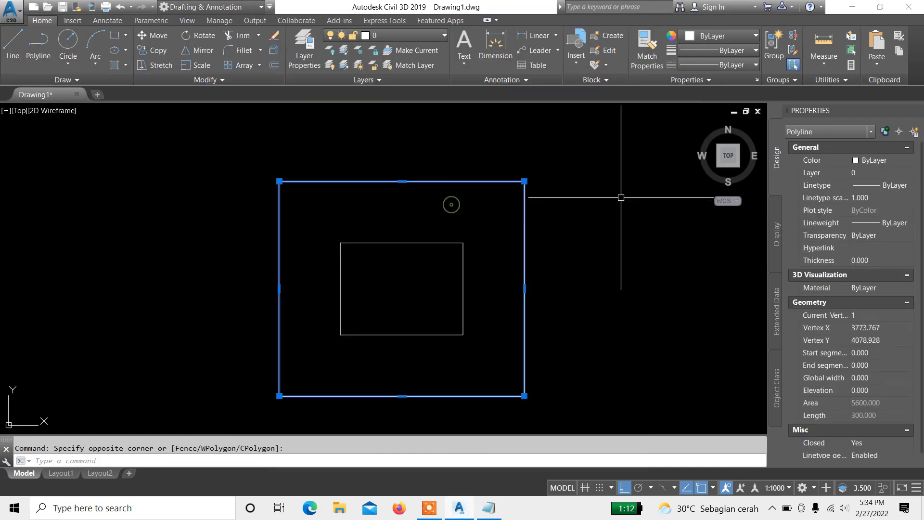
{"action": "scroll", "coordinate": [501, 218], "scroll_direction": "up", "scroll_amount": 2}
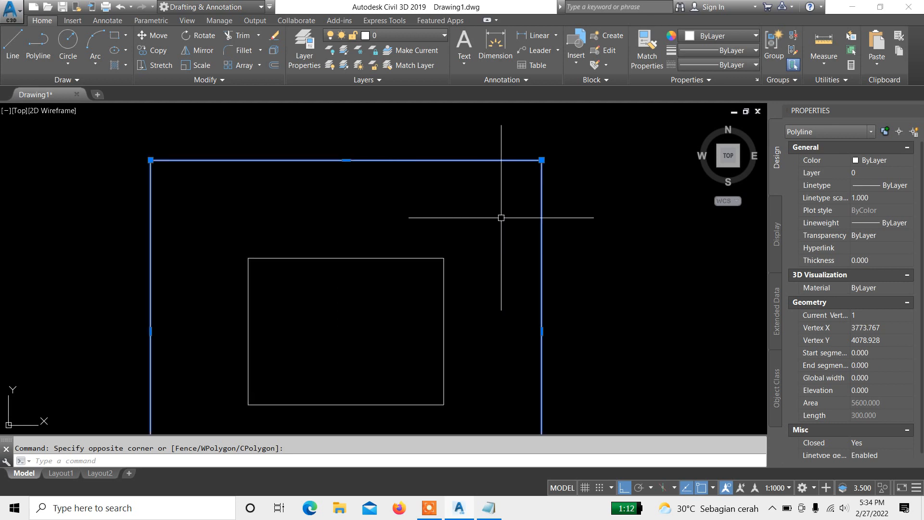
{"action": "type", "text": "E"}
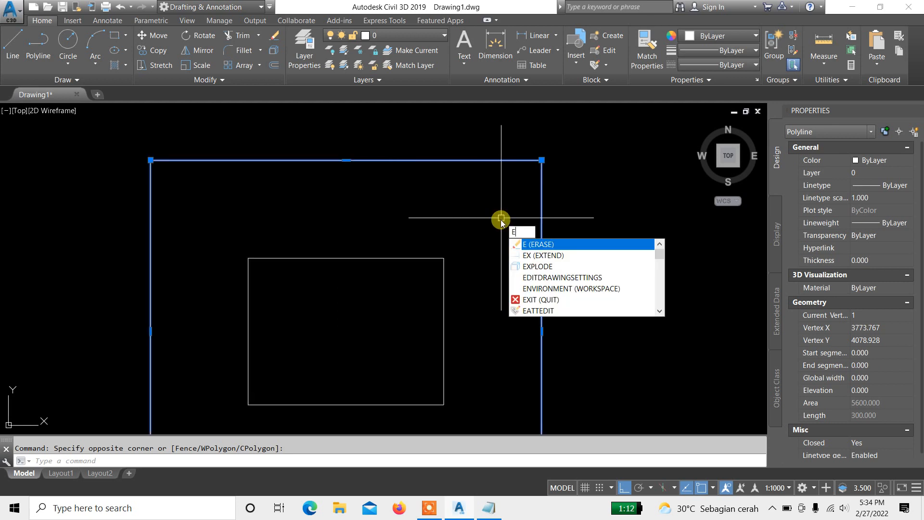
{"action": "key", "text": "Escape"}
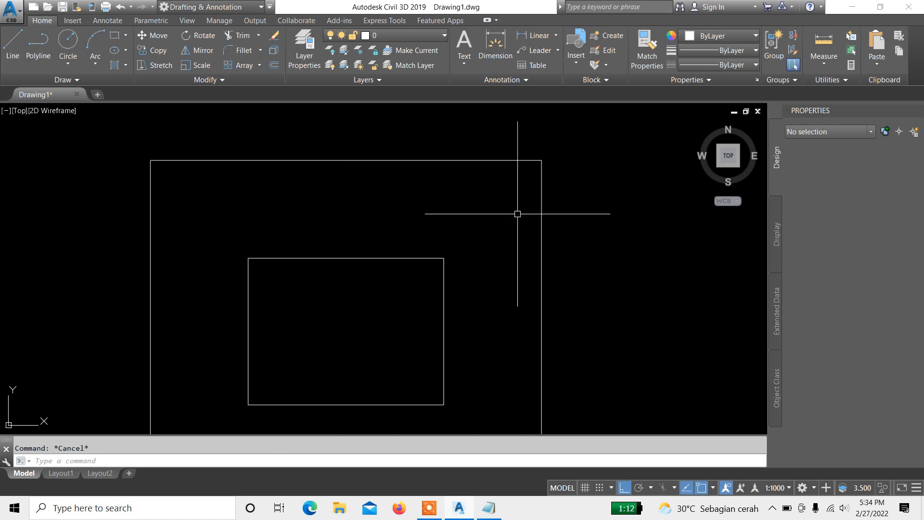
{"action": "left_click", "coordinate": [635, 196]}
{"action": "left_click", "coordinate": [460, 207]}
{"action": "type", "text": "E"}
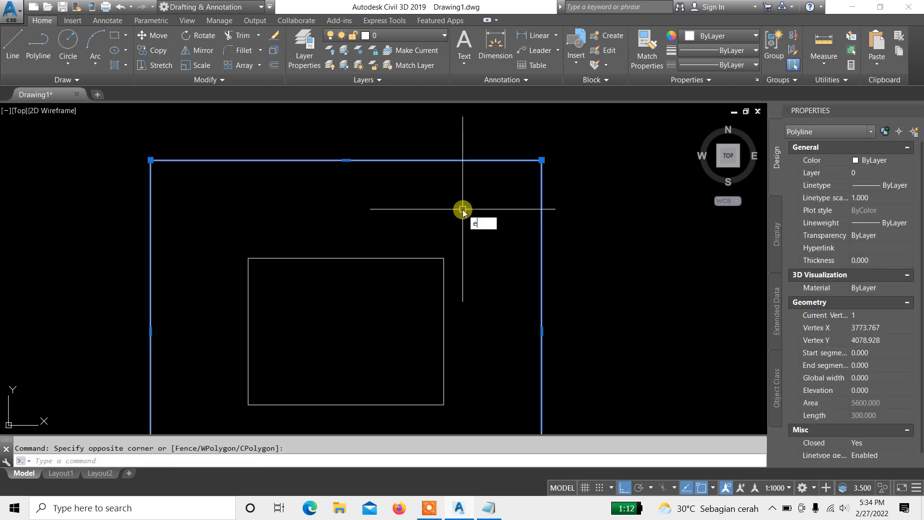
{"action": "key", "text": "Return"}
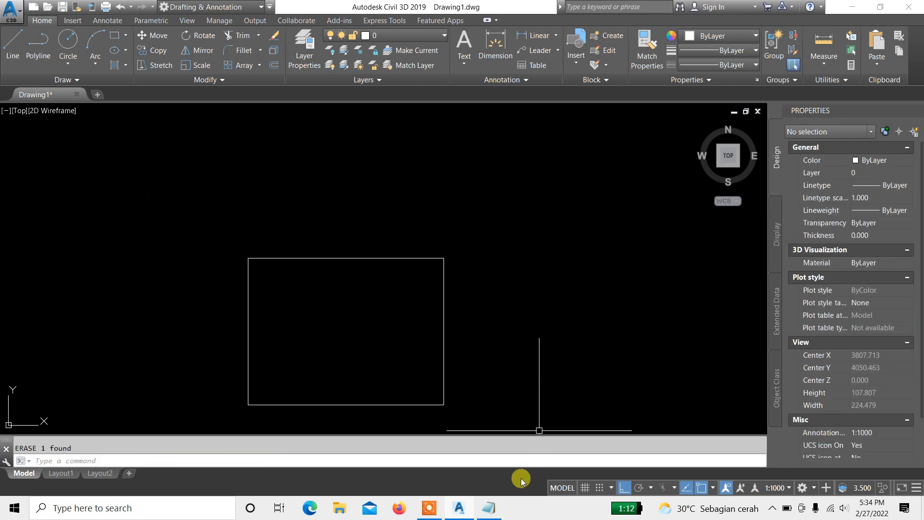
Step: Review the Notepad command notes and return to the drawing
{"action": "left_click", "coordinate": [496, 512]}
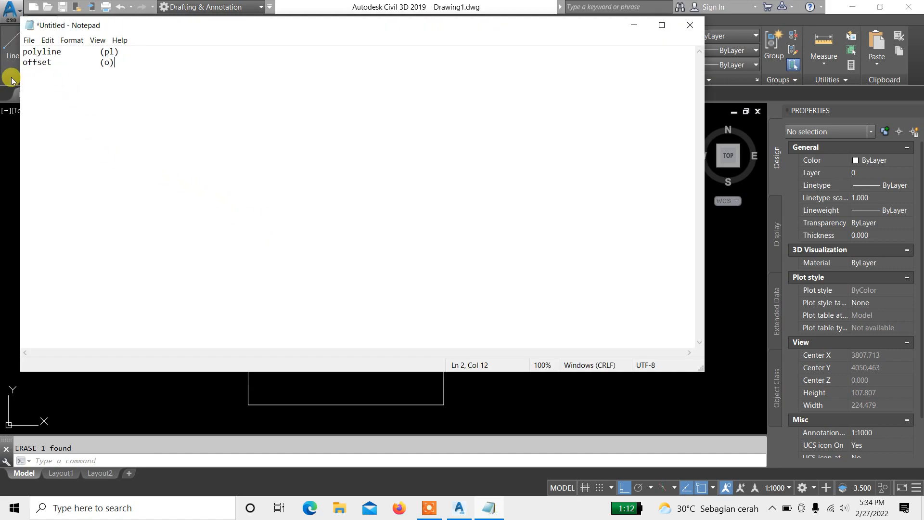
{"action": "key", "text": "Return"}
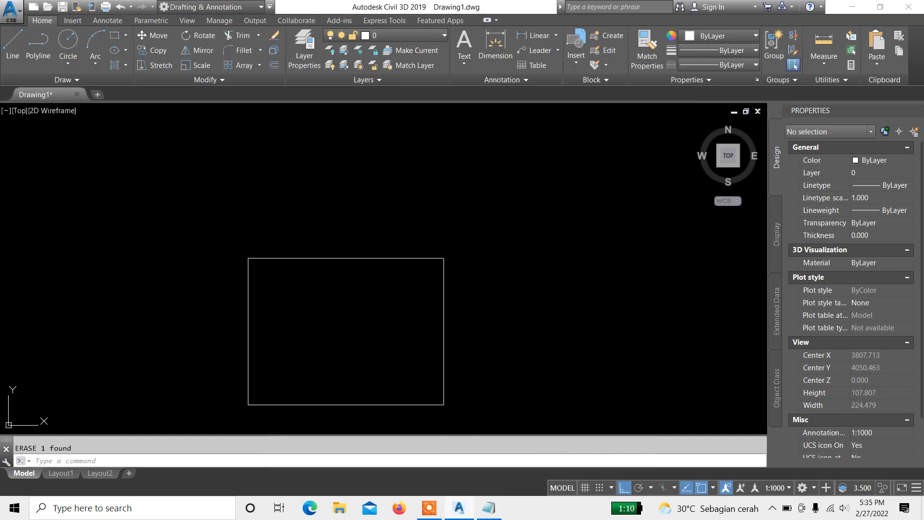
{"action": "scroll", "coordinate": [462, 289], "scroll_direction": "up", "scroll_amount": 2}
{"action": "middle_click_drag", "start_coordinate": [435, 304], "coordinate": [512, 192]}
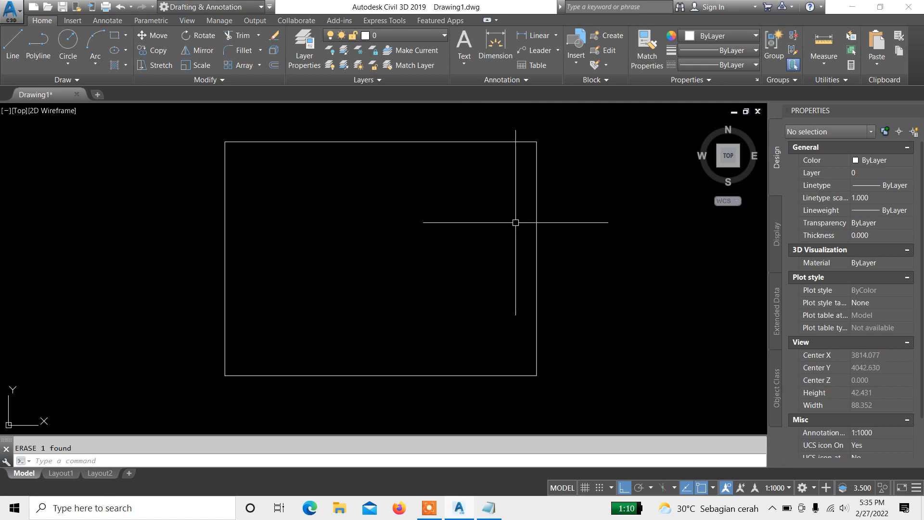
{"action": "key", "text": "Return"}
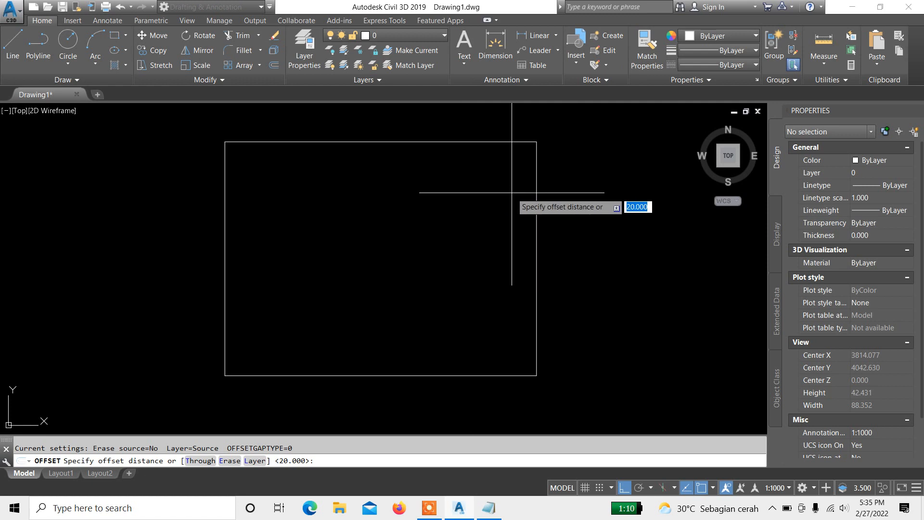
{"action": "key", "text": "Return"}
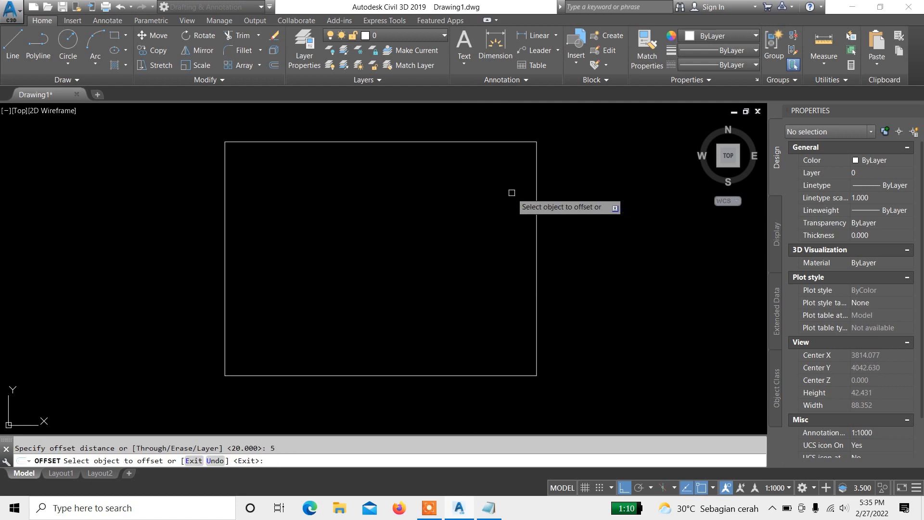
{"action": "left_click", "coordinate": [537, 202]}
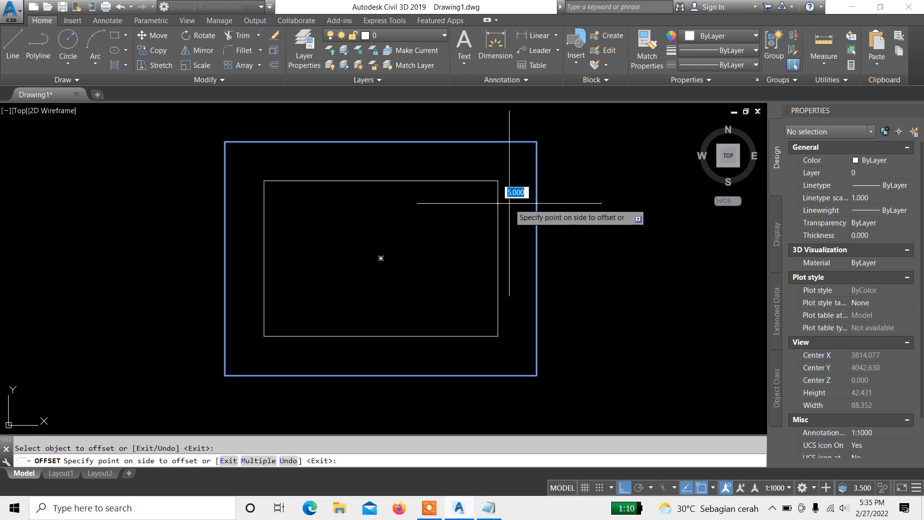
{"action": "key", "text": "Escape"}
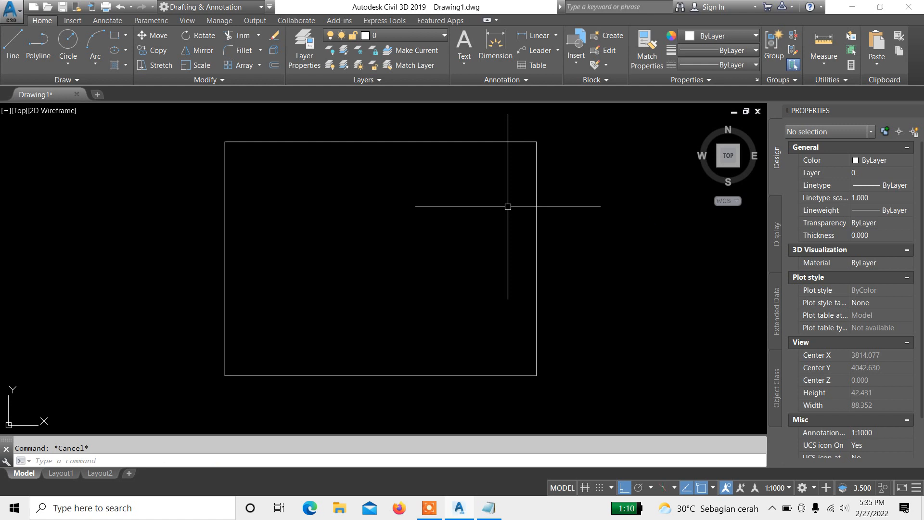
Step: Offset the rectangle polyline 3 units inward with the Offset command
{"action": "type", "text": "O"}
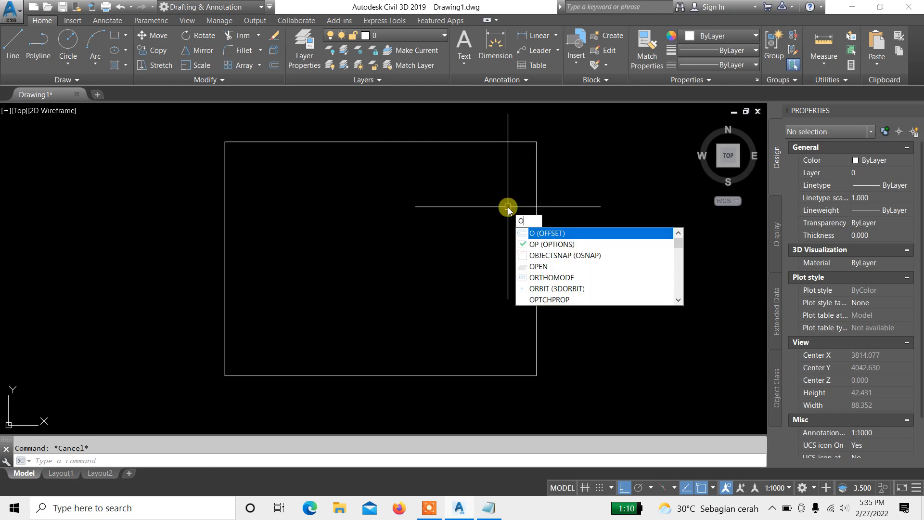
{"action": "key", "text": "Return"}
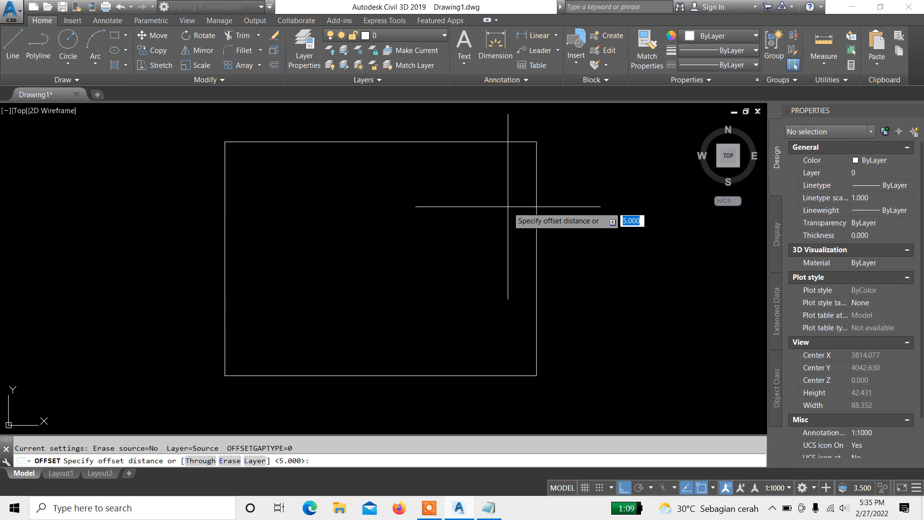
{"action": "type", "text": "3"}
{"action": "key", "text": "Return"}
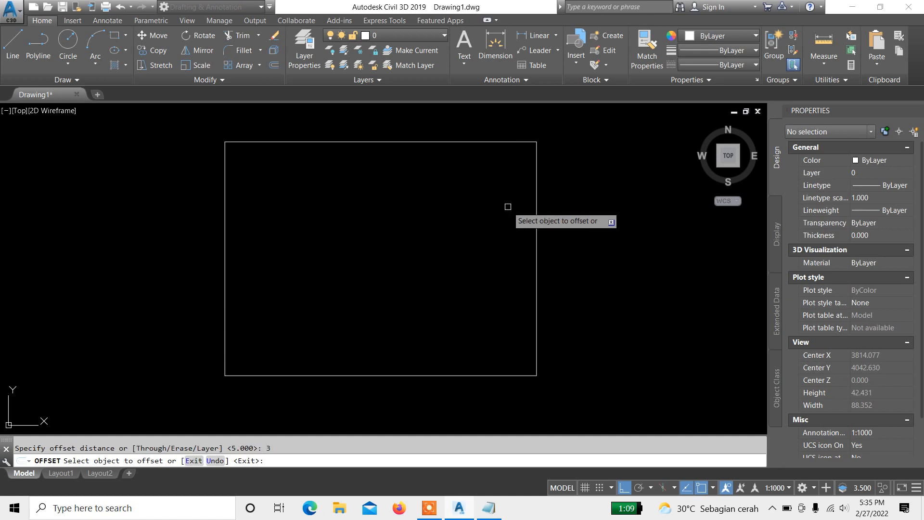
{"action": "left_click", "coordinate": [536, 206]}
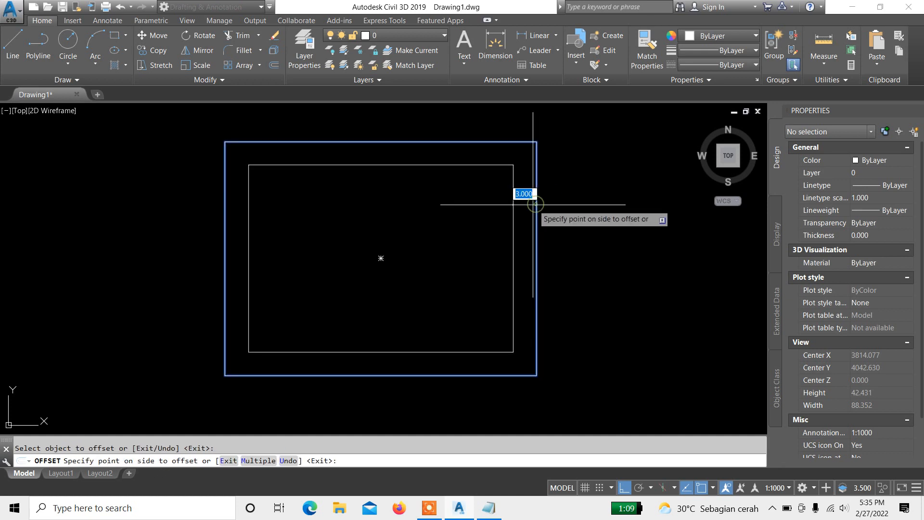
{"action": "left_click", "coordinate": [503, 210]}
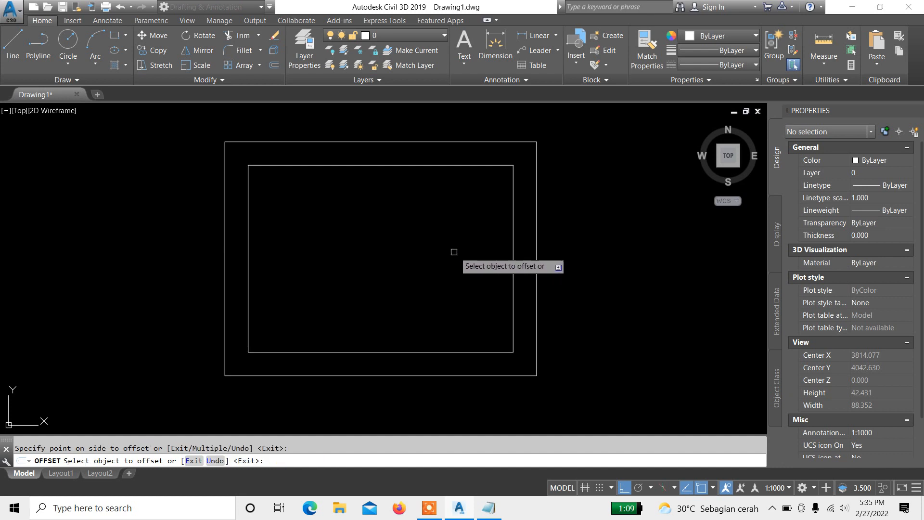
{"action": "key", "text": "Return"}
Step: Draw a vertical polyline from the inner rectangle's top edge straight down about 21 units
{"action": "middle_click_drag", "start_coordinate": [386, 280], "coordinate": [404, 237]}
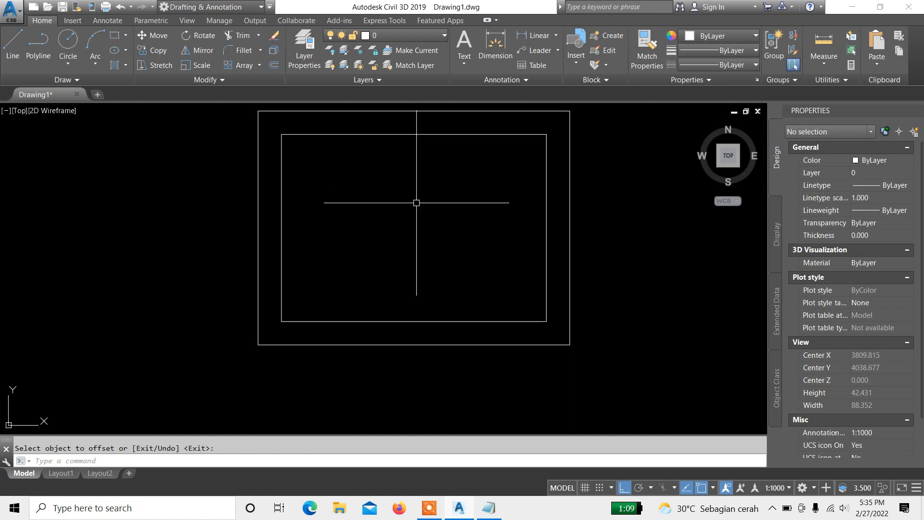
{"action": "middle_click_drag", "start_coordinate": [394, 308], "coordinate": [380, 322]}
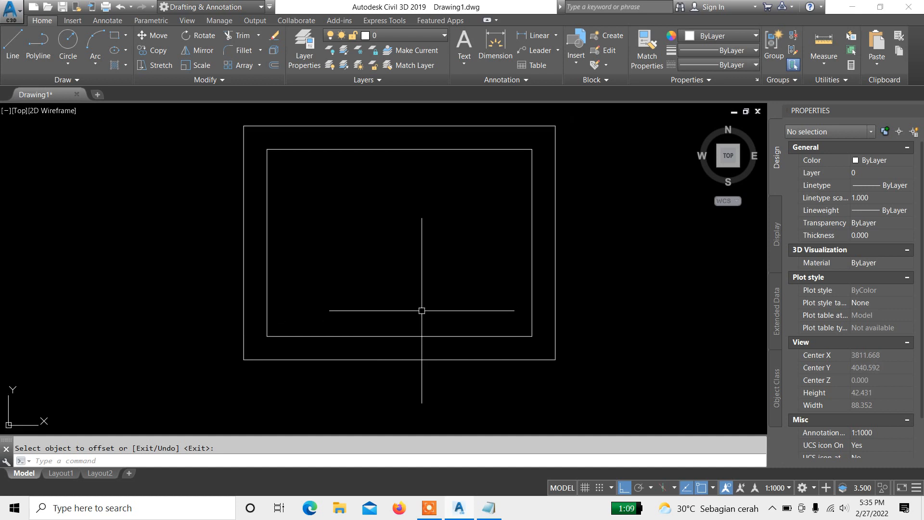
{"action": "mouse_move", "coordinate": [416, 310]}
{"action": "middle_mouse_down"}
{"action": "mouse_move", "coordinate": [392, 328]}
{"action": "mouse_move", "coordinate": [410, 306]}
{"action": "middle_mouse_up"}
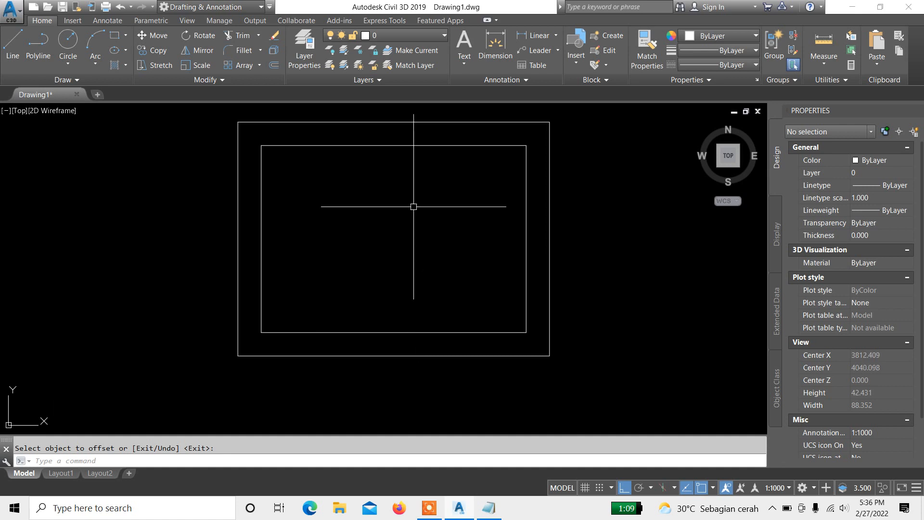
{"action": "middle_click_drag", "start_coordinate": [418, 185], "coordinate": [396, 159]}
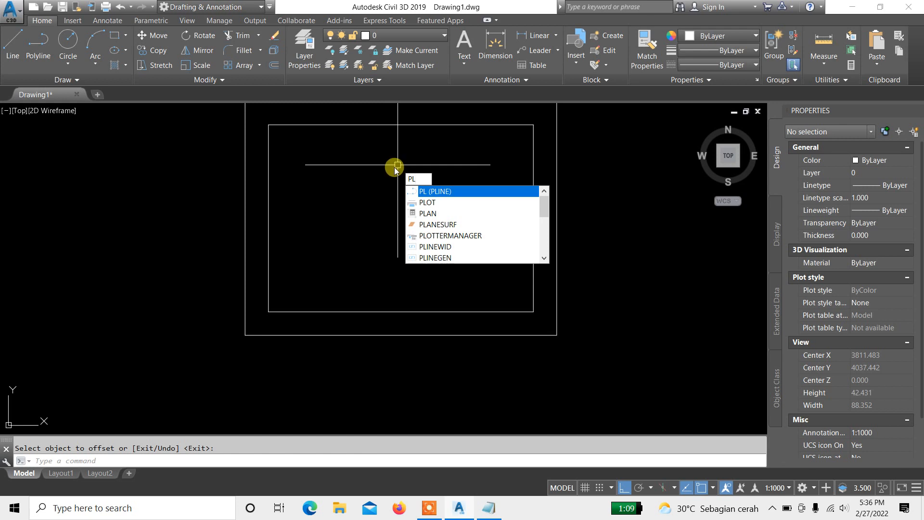
{"action": "key", "text": "Return"}
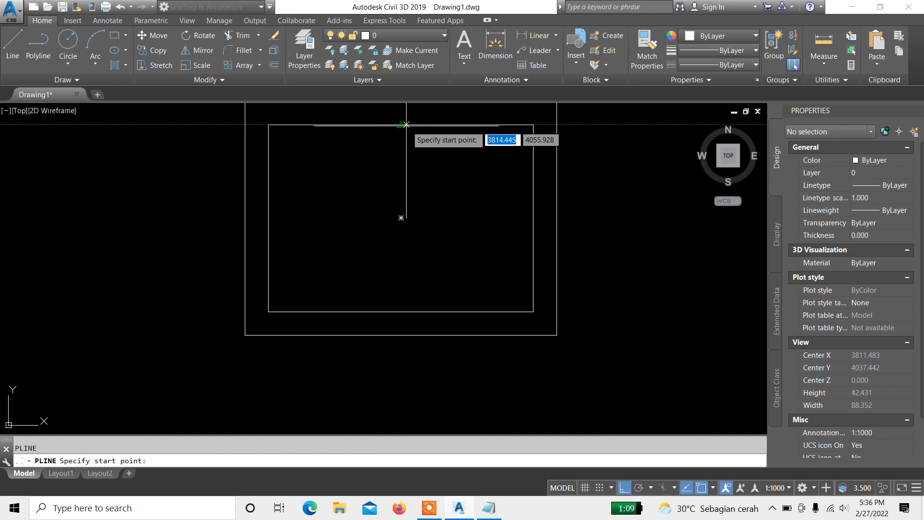
{"action": "scroll", "coordinate": [407, 125], "scroll_direction": "up", "scroll_amount": 2}
{"action": "left_click", "coordinate": [409, 122]}
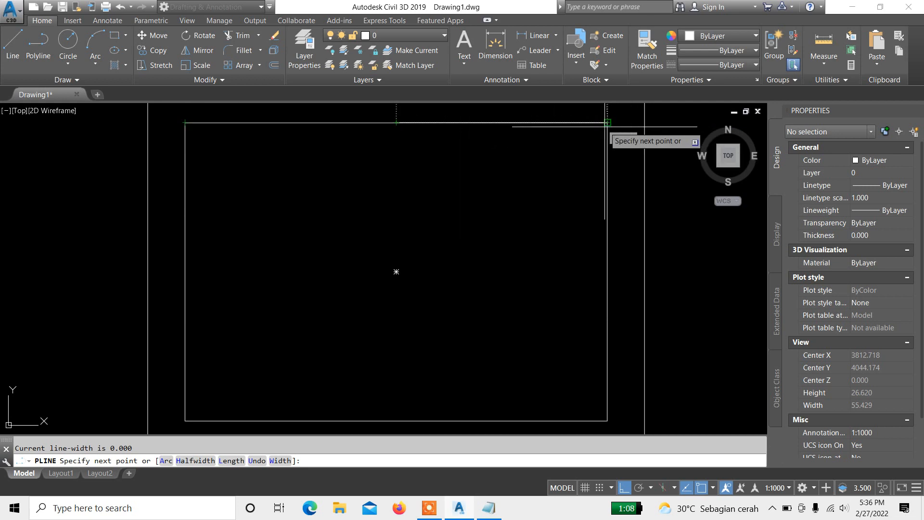
{"action": "scroll", "coordinate": [437, 140], "scroll_direction": "down", "scroll_amount": 2}
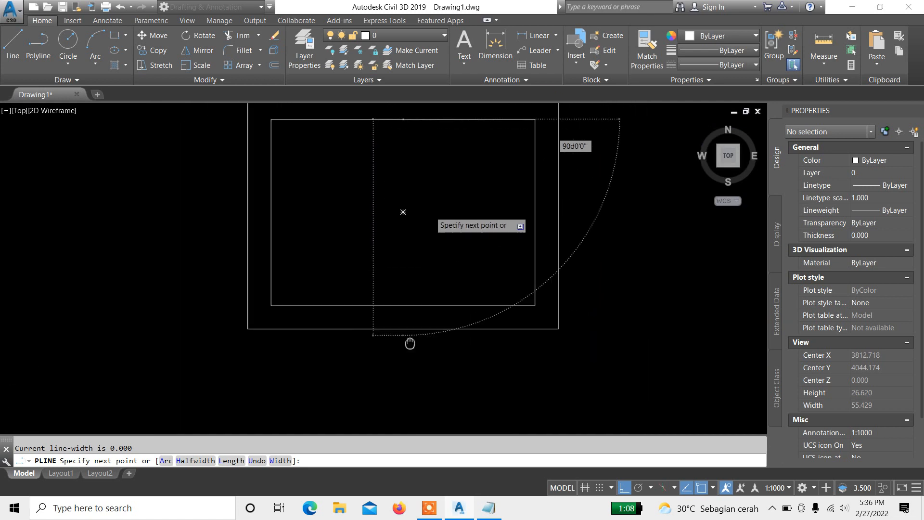
{"action": "scroll", "coordinate": [433, 283], "scroll_direction": "up", "scroll_amount": 2}
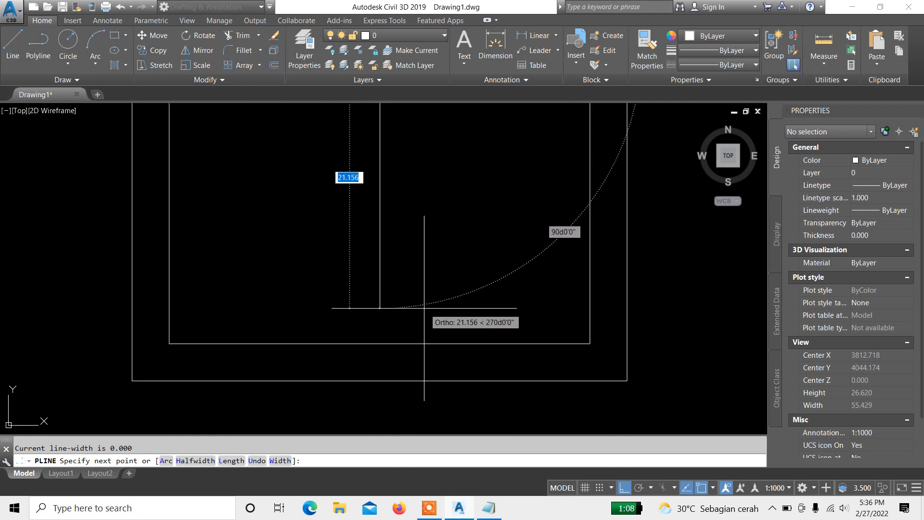
{"action": "left_click", "coordinate": [426, 305]}
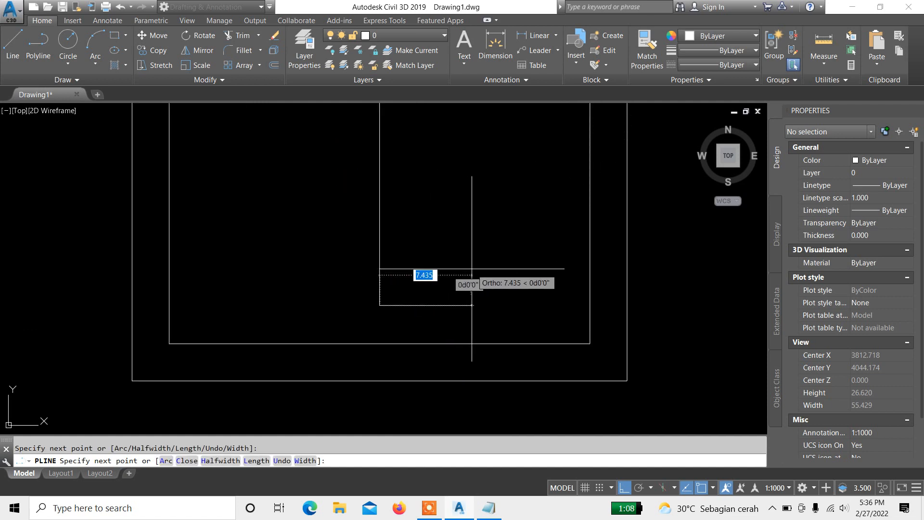
{"action": "key", "text": "Return"}
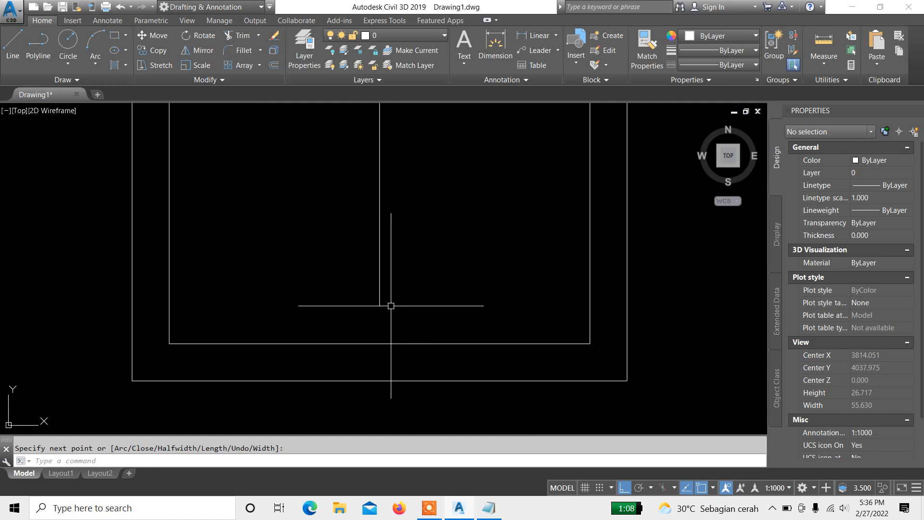
Step: Extend the vertical polyline down to the inner rectangle's bottom edge with the Extend command
{"action": "mouse_move", "coordinate": [382, 304]}
{"action": "middle_mouse_down"}
{"action": "mouse_move", "coordinate": [391, 293]}
{"action": "mouse_move", "coordinate": [389, 262]}
{"action": "middle_mouse_up"}
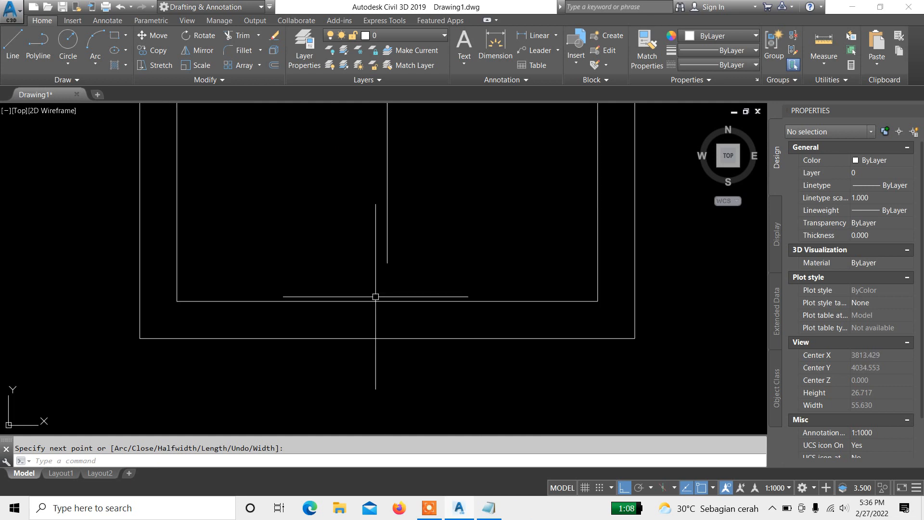
{"action": "scroll", "coordinate": [442, 268], "scroll_direction": "up", "scroll_amount": 2}
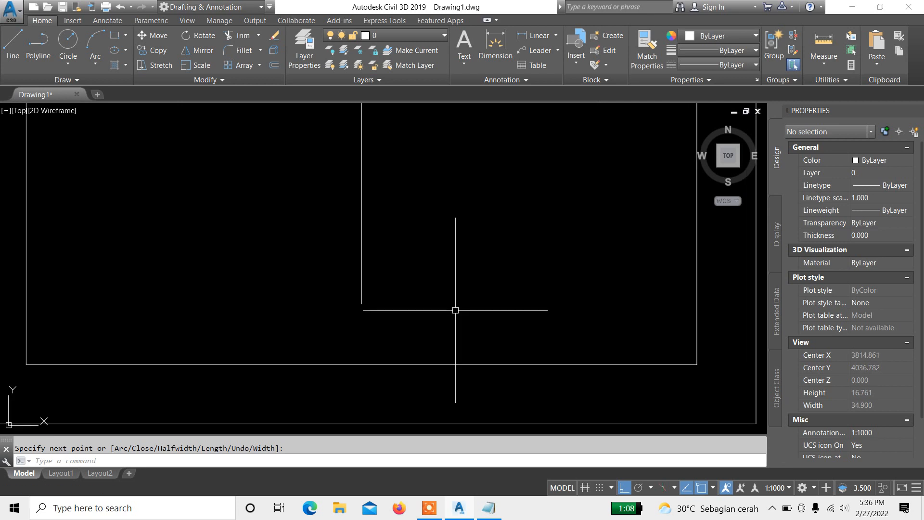
{"action": "type", "text": "EX"}
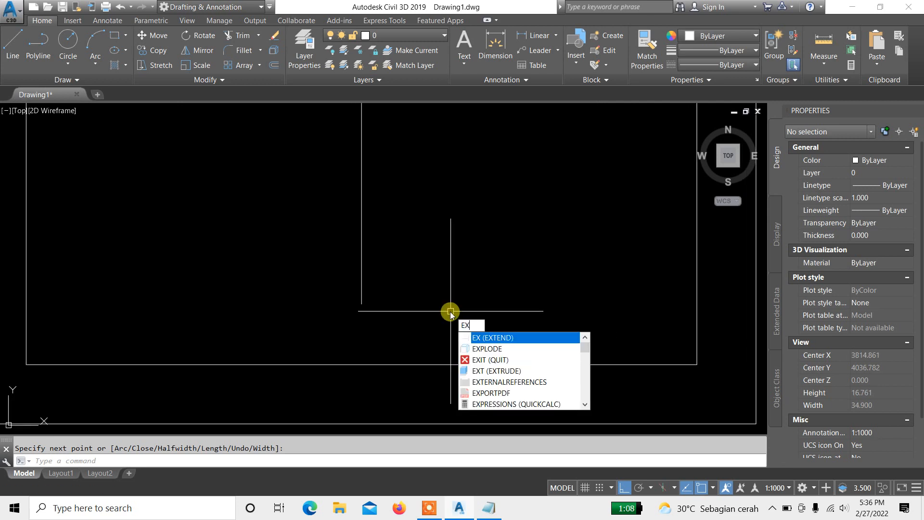
{"action": "key", "text": "Return"}
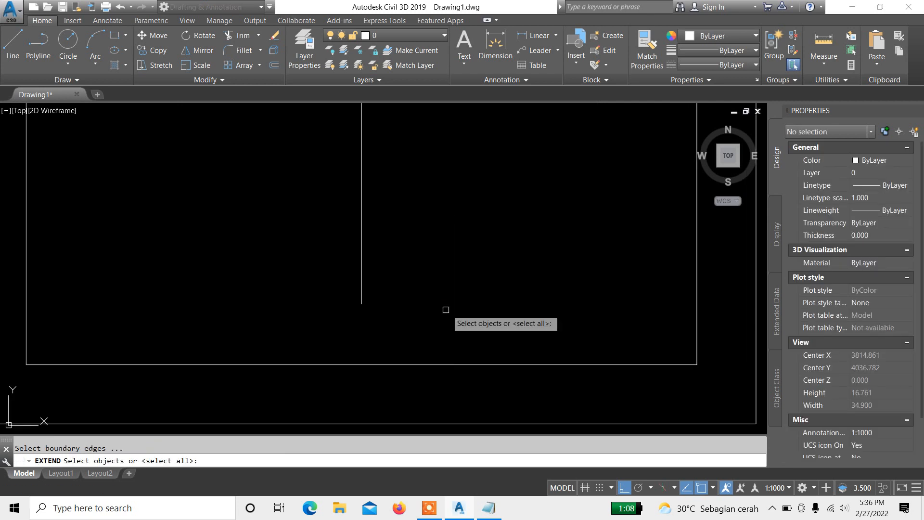
{"action": "left_click", "coordinate": [460, 343]}
{"action": "left_click", "coordinate": [424, 377]}
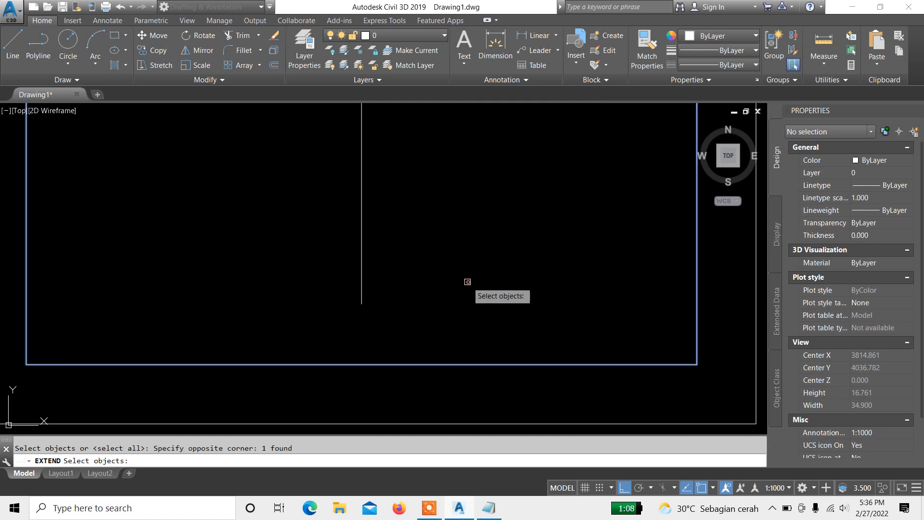
{"action": "key", "text": "Return"}
{"action": "left_click", "coordinate": [481, 310]}
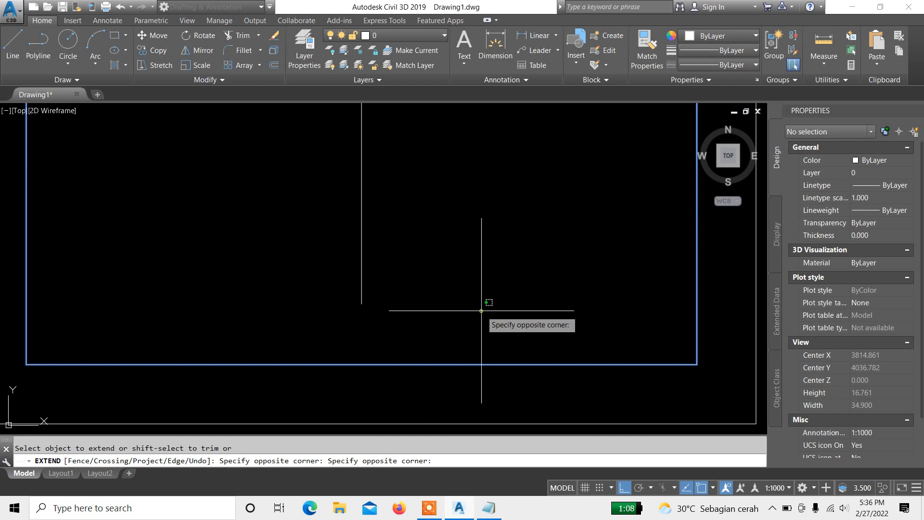
{"action": "left_click", "coordinate": [326, 263]}
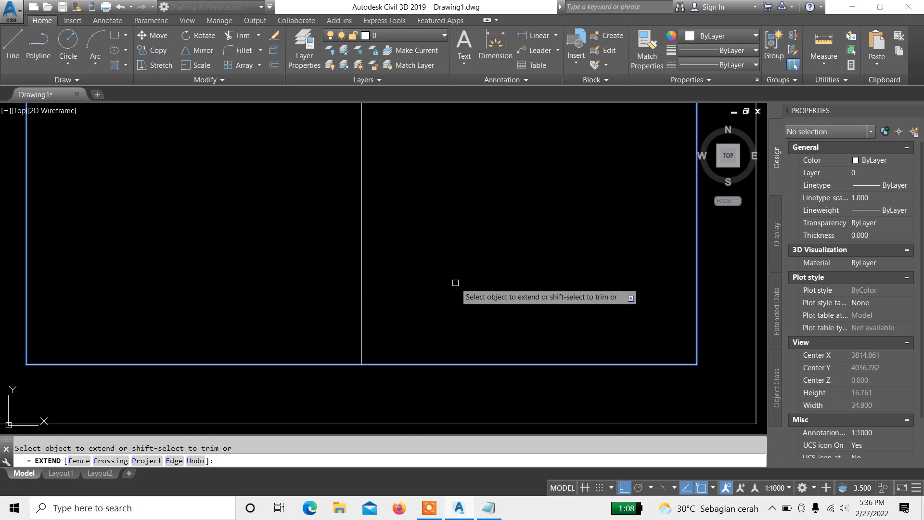
{"action": "key", "text": "Return"}
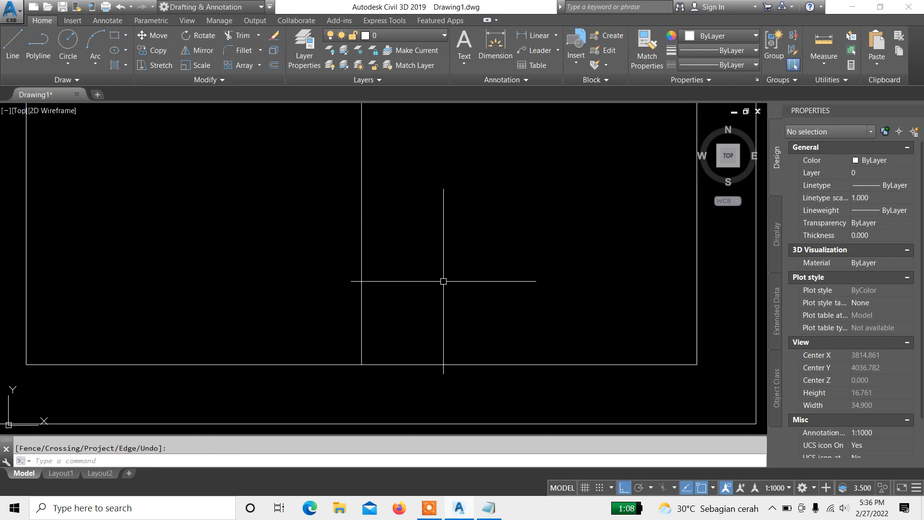
Step: Check the extend (ex) entry in the Notepad command notes and return to the drawing
{"action": "mouse_move", "coordinate": [424, 305]}
{"action": "middle_mouse_down"}
{"action": "mouse_move", "coordinate": [435, 286]}
{"action": "mouse_move", "coordinate": [481, 285]}
{"action": "middle_mouse_up"}
{"action": "left_click", "coordinate": [483, 504]}
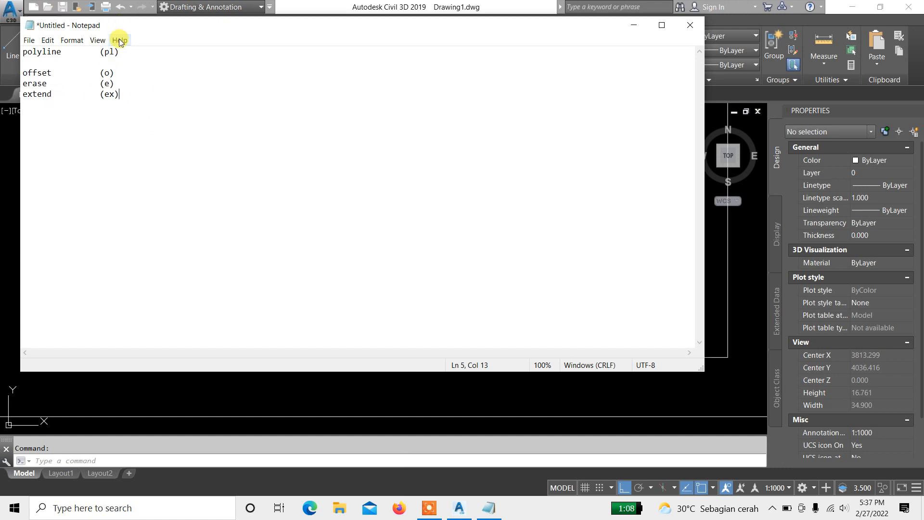
{"action": "left_click", "coordinate": [637, 29]}
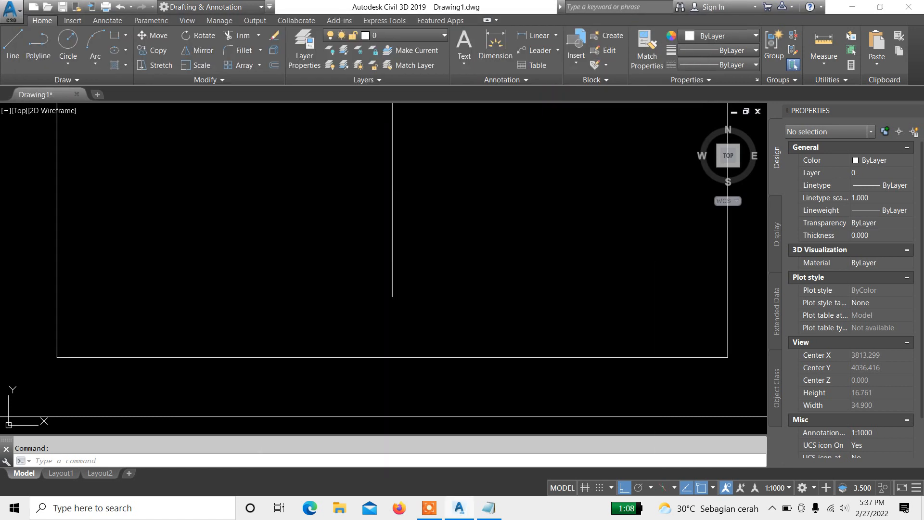
Step: Repeat the Extend command on the vertical polyline using the inner rectangle as the boundary
{"action": "scroll", "coordinate": [419, 262], "scroll_direction": "up", "scroll_amount": 5}
{"action": "left_click", "coordinate": [426, 223]}
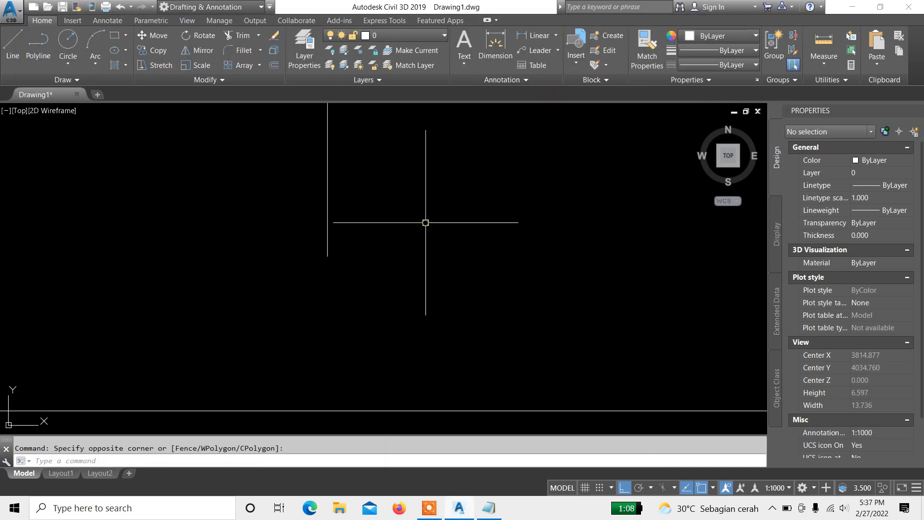
{"action": "type", "text": "ex"}
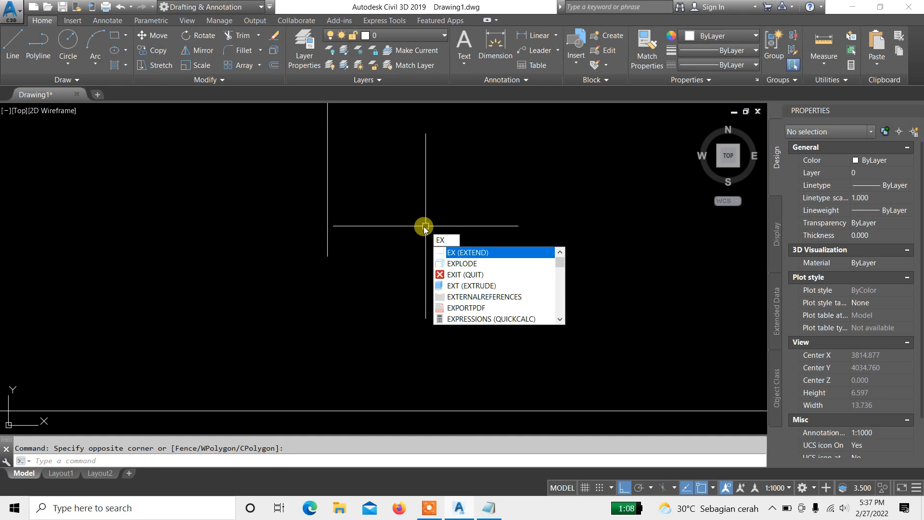
{"action": "key", "text": "Return"}
{"action": "middle_click_drag", "start_coordinate": [417, 280], "coordinate": [410, 207]}
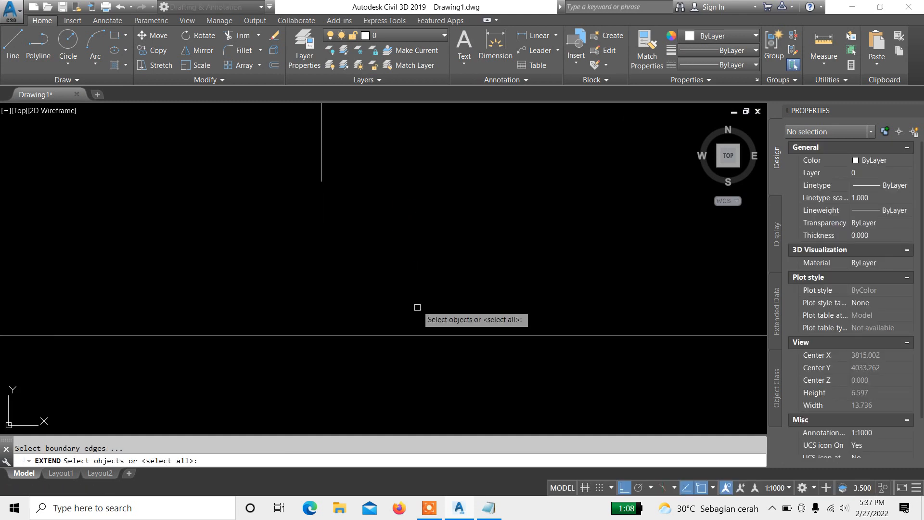
{"action": "scroll", "coordinate": [455, 317], "scroll_direction": "down", "scroll_amount": 2}
{"action": "left_click", "coordinate": [492, 254]}
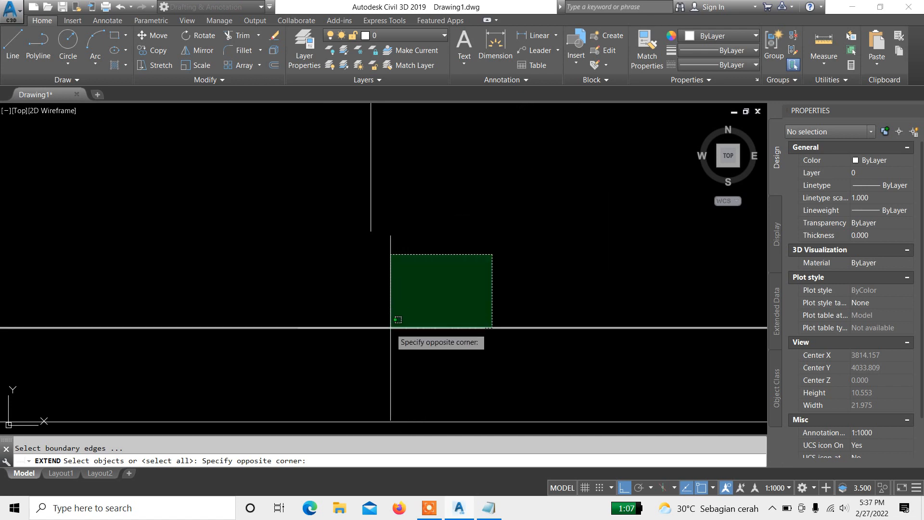
{"action": "scroll", "coordinate": [377, 348], "scroll_direction": "down", "scroll_amount": 3}
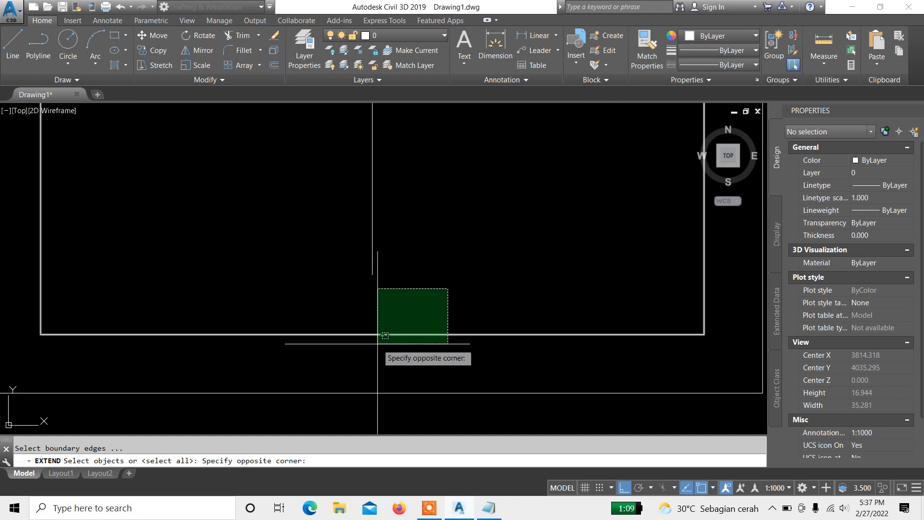
{"action": "scroll", "coordinate": [376, 347], "scroll_direction": "up", "scroll_amount": 3}
{"action": "scroll", "coordinate": [385, 345], "scroll_direction": "down", "scroll_amount": 3}
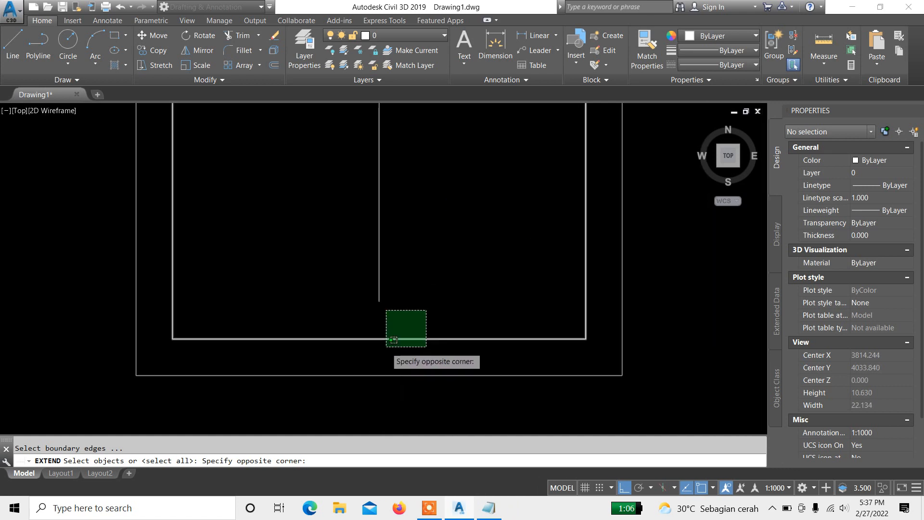
{"action": "scroll", "coordinate": [400, 337], "scroll_direction": "down", "scroll_amount": 2}
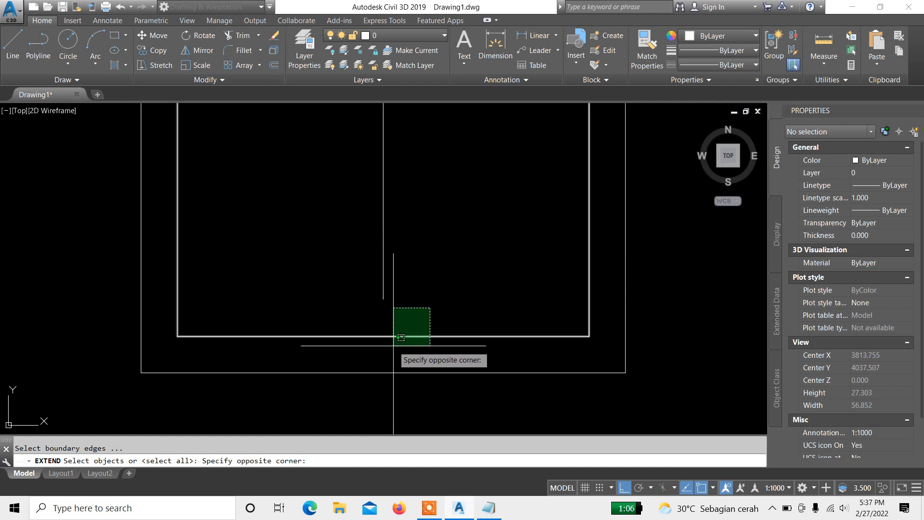
{"action": "left_click", "coordinate": [401, 337]}
{"action": "scroll", "coordinate": [432, 305], "scroll_direction": "up", "scroll_amount": 3}
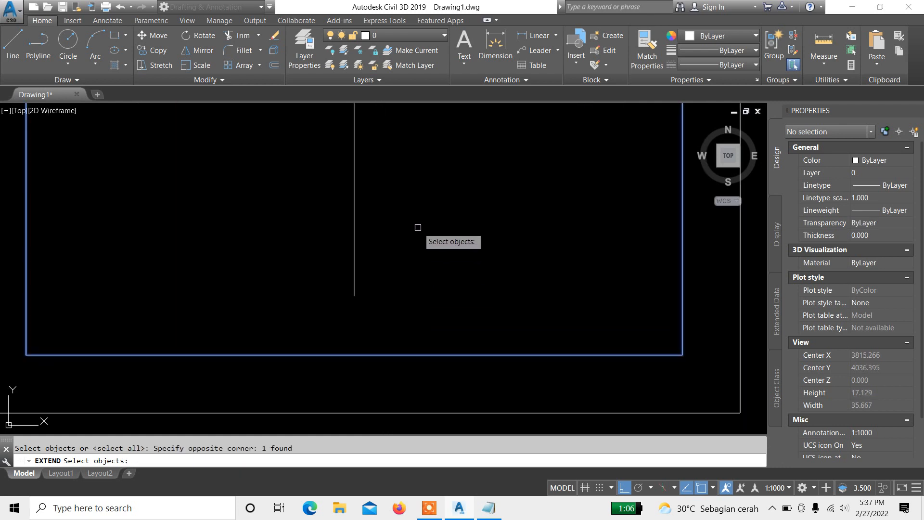
{"action": "key", "text": "Return"}
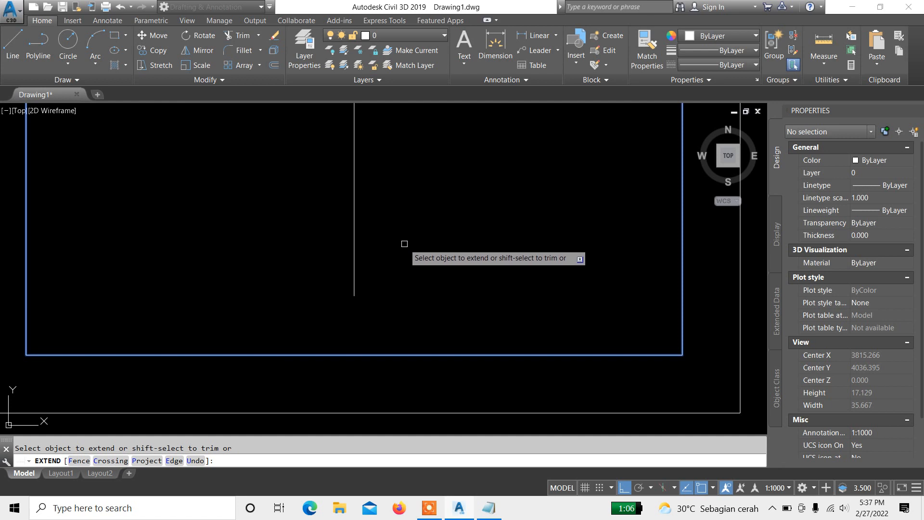
{"action": "middle_click_drag", "start_coordinate": [403, 275], "coordinate": [423, 223]}
{"action": "left_click", "coordinate": [403, 272]}
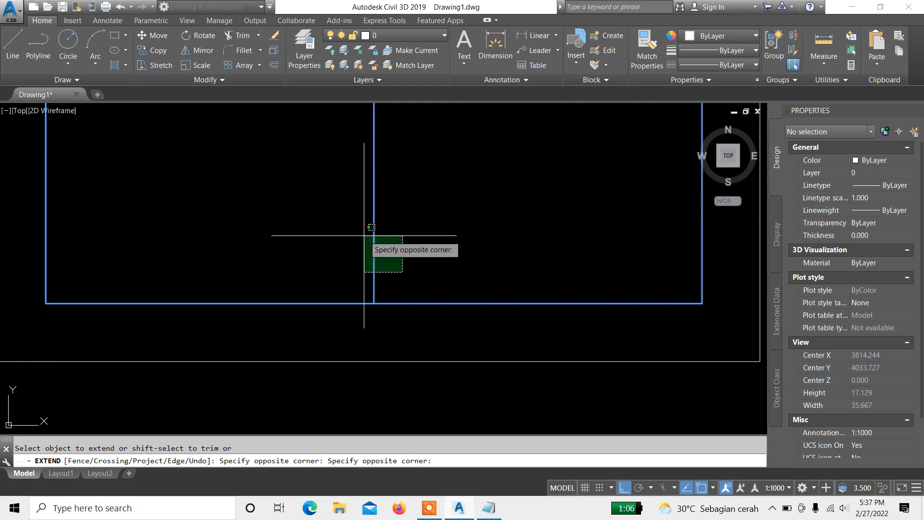
{"action": "left_click", "coordinate": [448, 266]}
{"action": "left_click", "coordinate": [334, 159]}
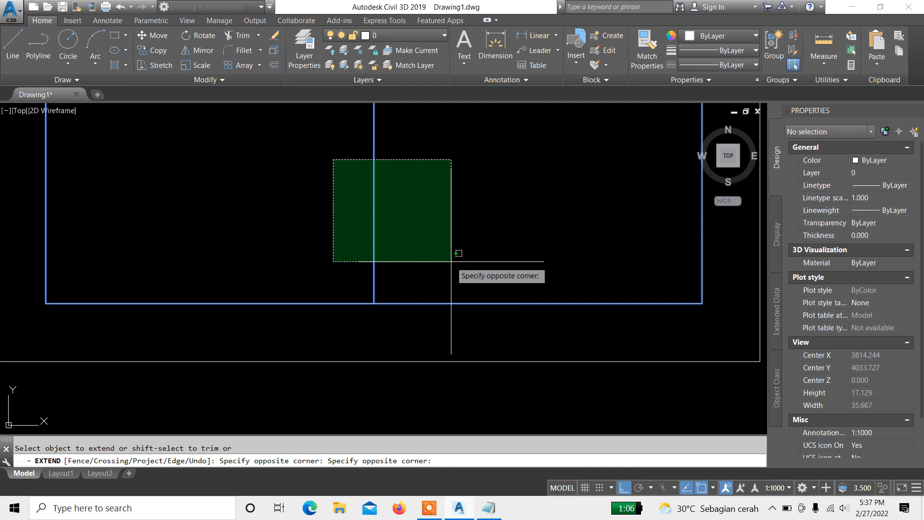
{"action": "left_click", "coordinate": [451, 262]}
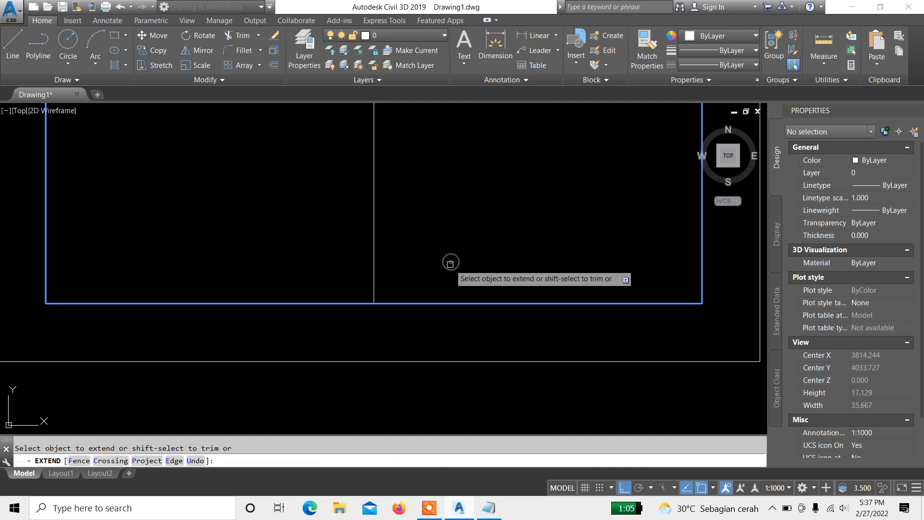
{"action": "key", "text": "Return"}
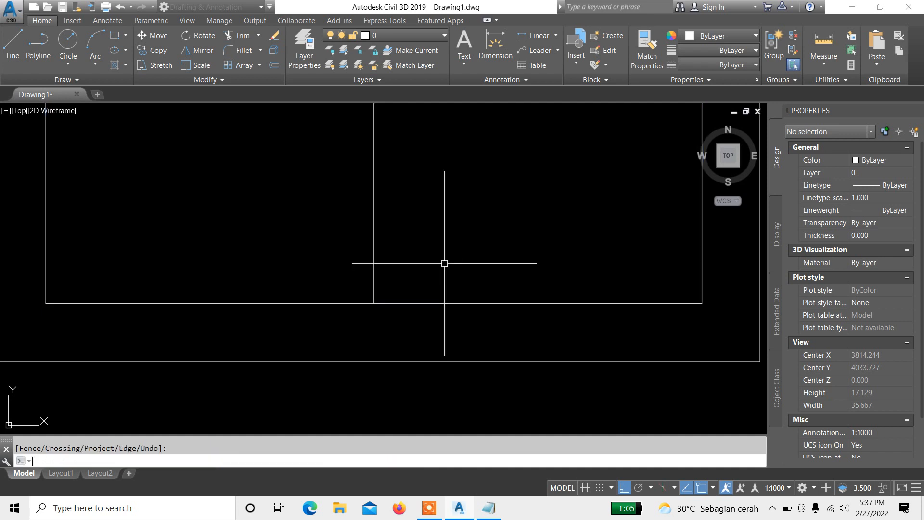
Step: Select the vertical polyline to inspect its properties
{"action": "middle_click_drag", "start_coordinate": [418, 255], "coordinate": [392, 363]}
{"action": "scroll", "coordinate": [413, 289], "scroll_direction": "down", "scroll_amount": 4}
{"action": "left_click", "coordinate": [423, 284]}
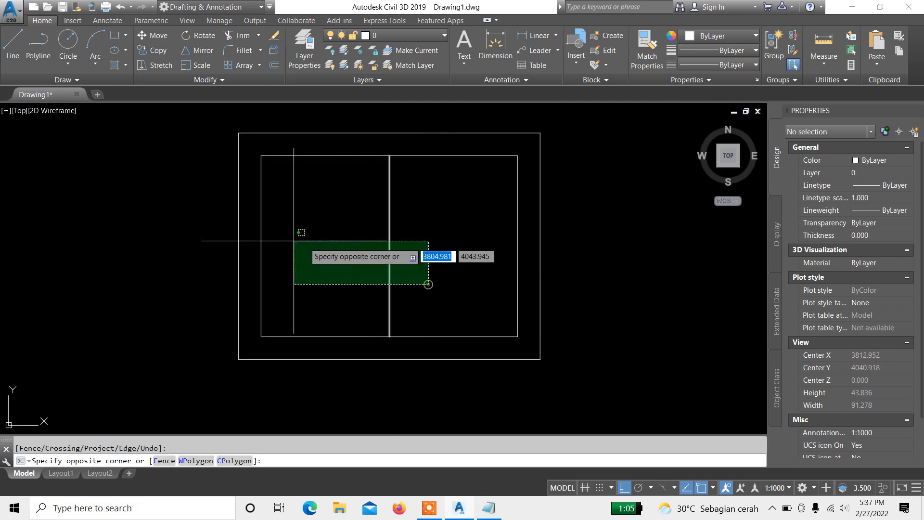
{"action": "left_click", "coordinate": [297, 243]}
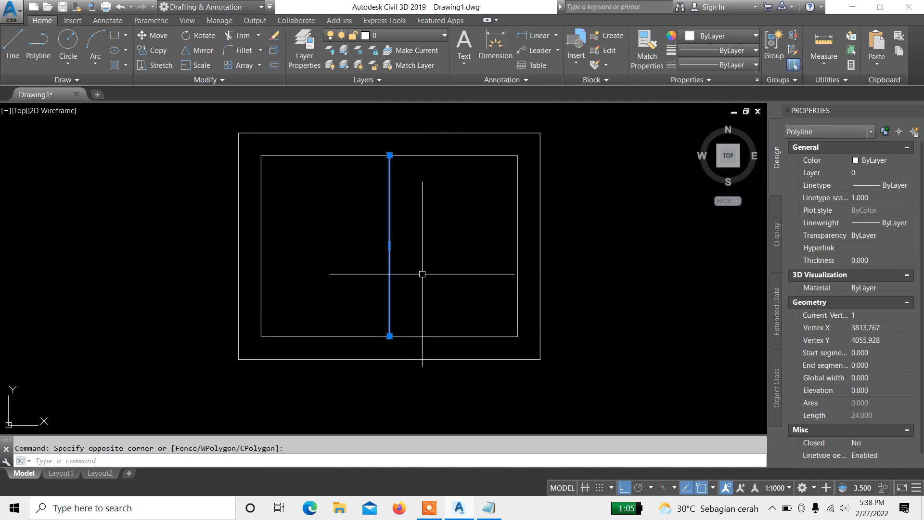
Step: Deselect the vertical polyline and undo its last extension
{"action": "key", "text": "Escape"}
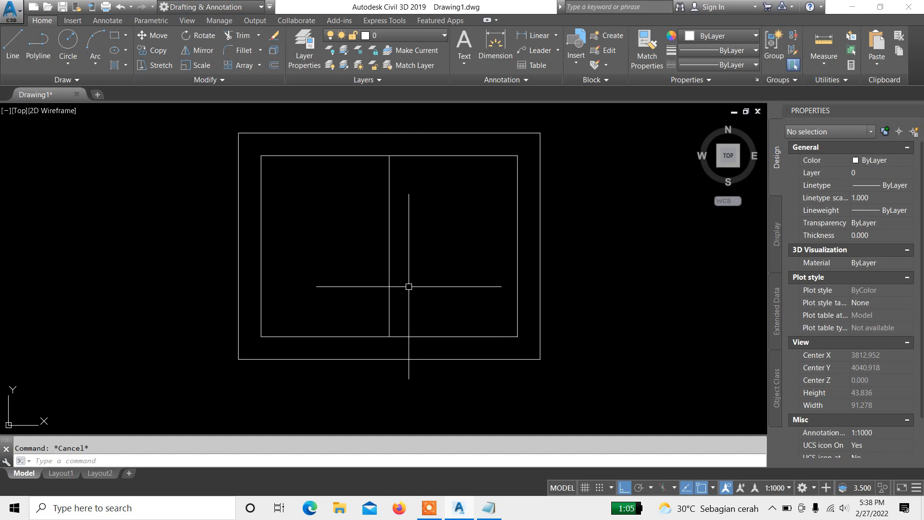
{"action": "scroll", "coordinate": [406, 281], "scroll_direction": "up", "scroll_amount": 4}
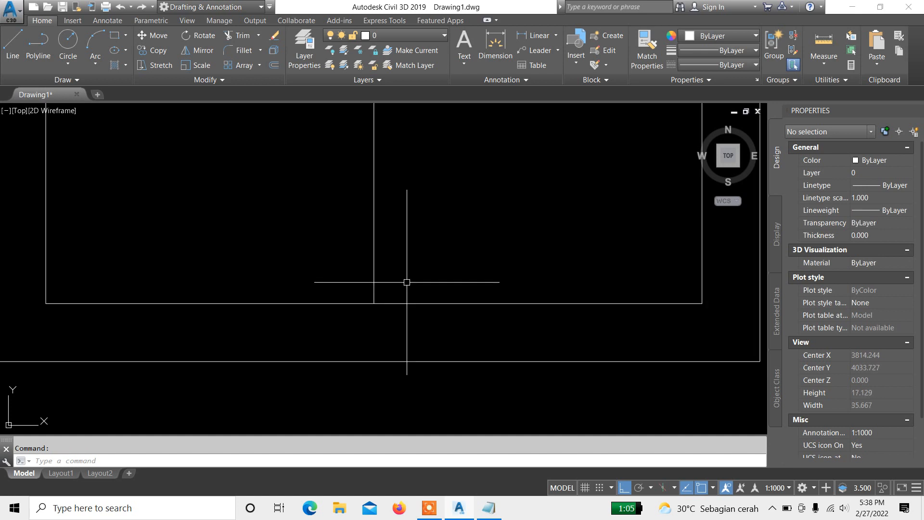
{"action": "key", "text": "ctrl+z"}
{"action": "scroll", "coordinate": [369, 250], "scroll_direction": "down", "scroll_amount": 4}
{"action": "middle_click_drag", "start_coordinate": [373, 243], "coordinate": [406, 281]}
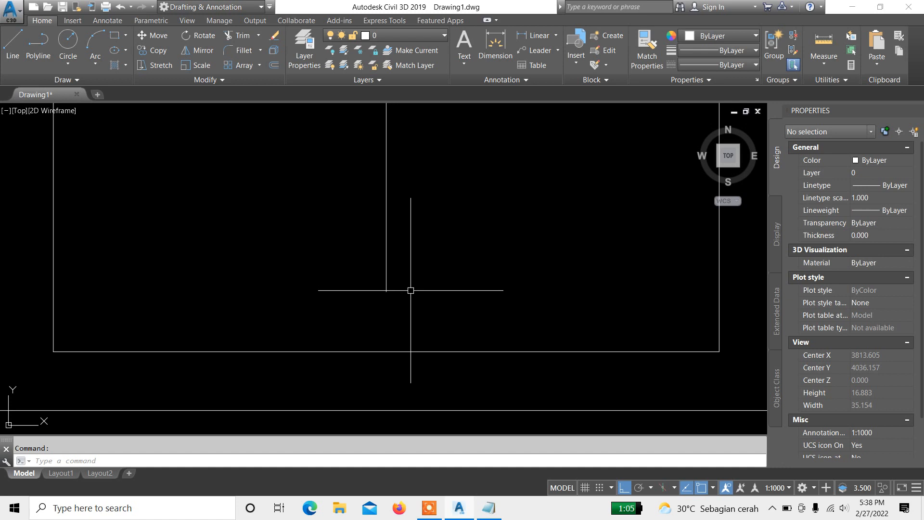
{"action": "mouse_move", "coordinate": [405, 289]}
{"action": "middle_mouse_down"}
{"action": "mouse_move", "coordinate": [411, 252]}
{"action": "mouse_move", "coordinate": [413, 288]}
{"action": "middle_mouse_up"}
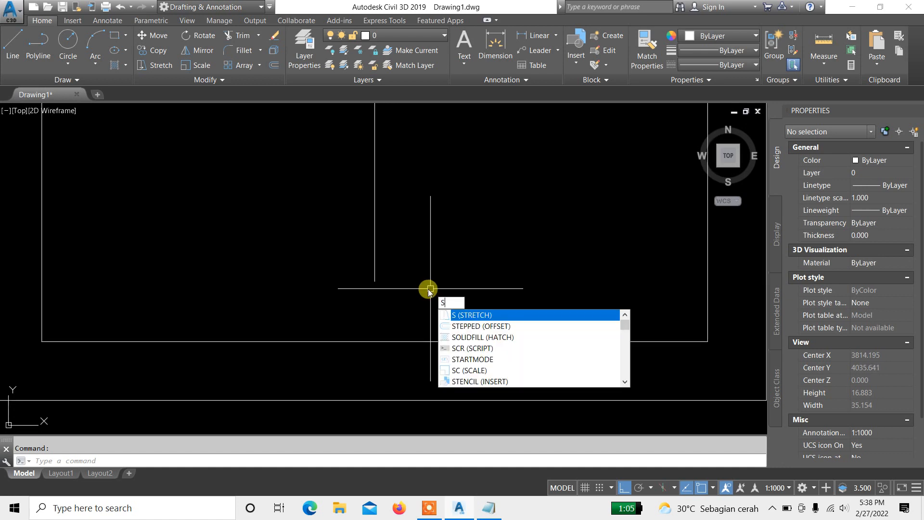
{"action": "key", "text": "Escape"}
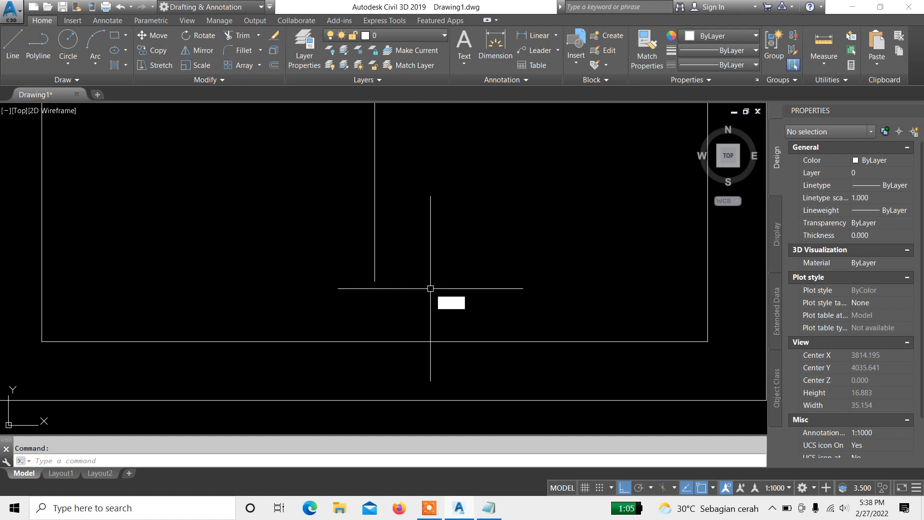
Step: Check the stretch (s) entry in the Notepad command notes and return to the drawing
{"action": "left_click", "coordinate": [491, 507]}
{"action": "left_click", "coordinate": [123, 158]}
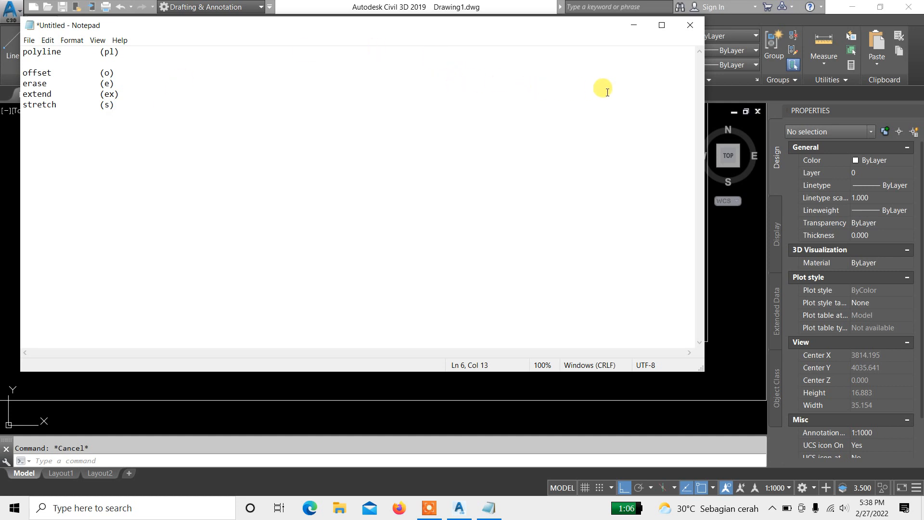
{"action": "left_click", "coordinate": [634, 25]}
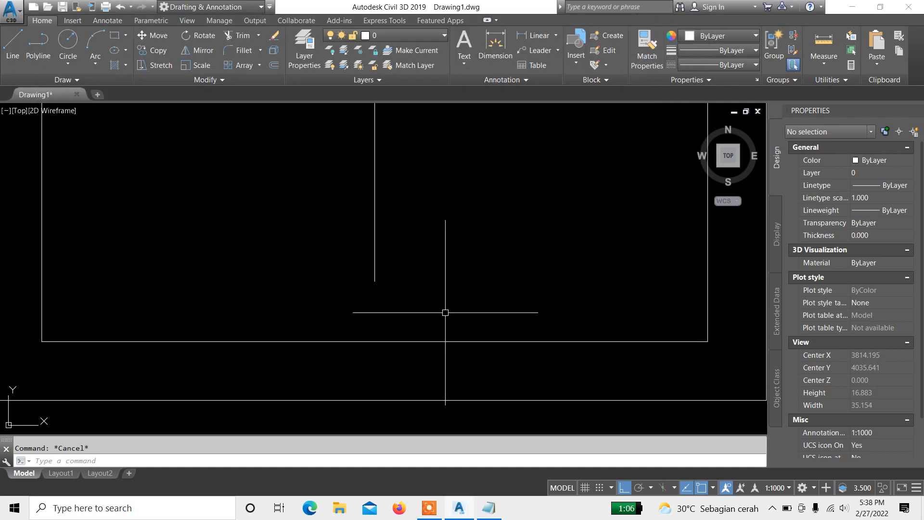
Step: Stretch the vertical polyline's lower end down to the midpoint of the inner rectangle's bottom edge
{"action": "middle_click_drag", "start_coordinate": [445, 313], "coordinate": [470, 284]}
{"action": "left_click", "coordinate": [435, 166]}
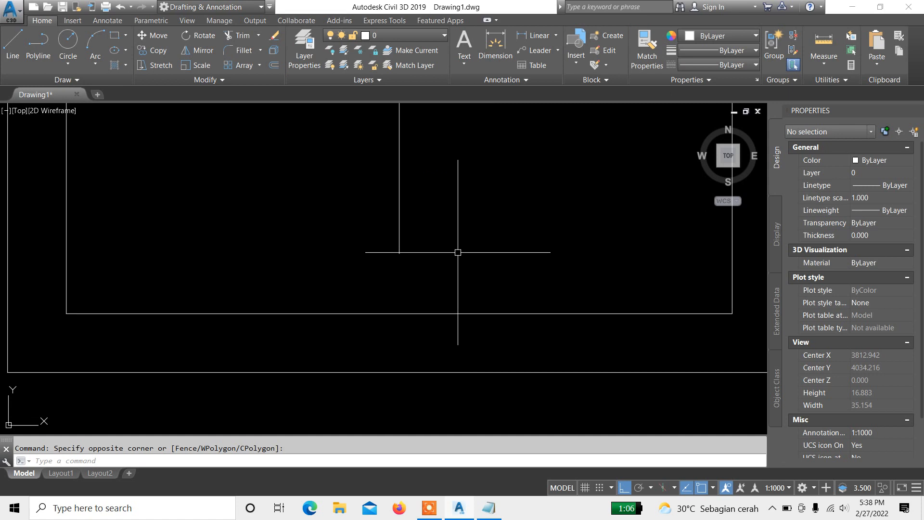
{"action": "type", "text": "S"}
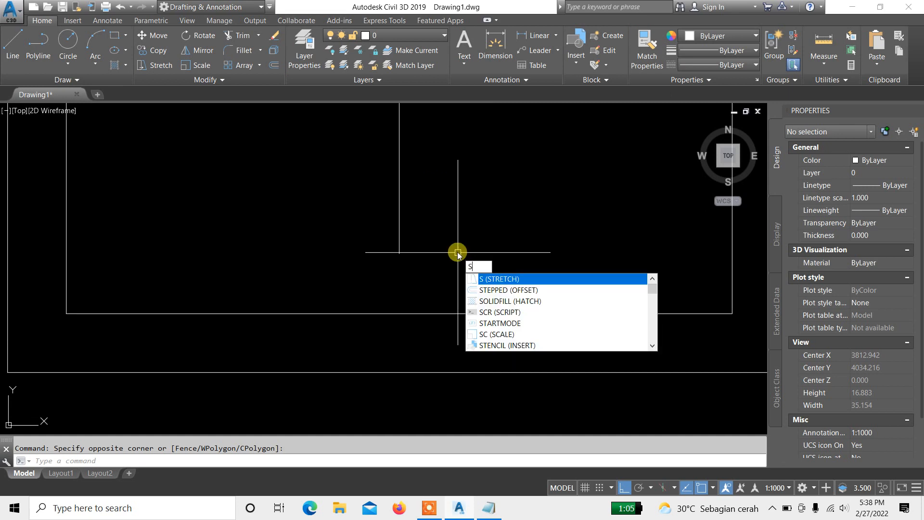
{"action": "key", "text": "Return"}
{"action": "scroll", "coordinate": [433, 270], "scroll_direction": "up", "scroll_amount": 2}
{"action": "left_click", "coordinate": [502, 283]}
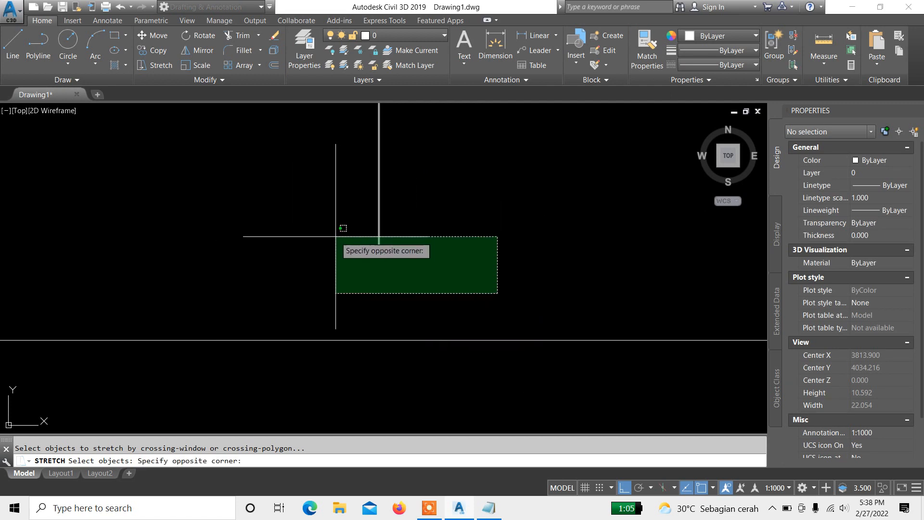
{"action": "left_click", "coordinate": [299, 227]}
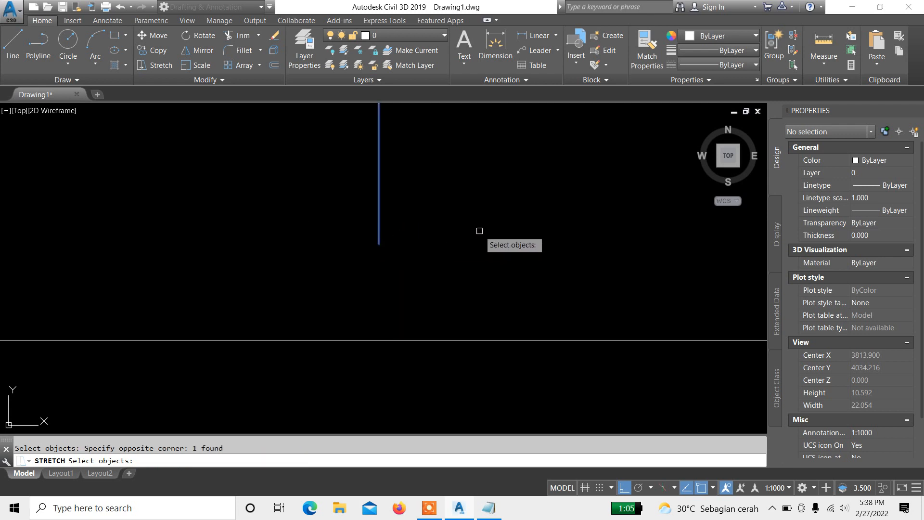
{"action": "key", "text": "Return"}
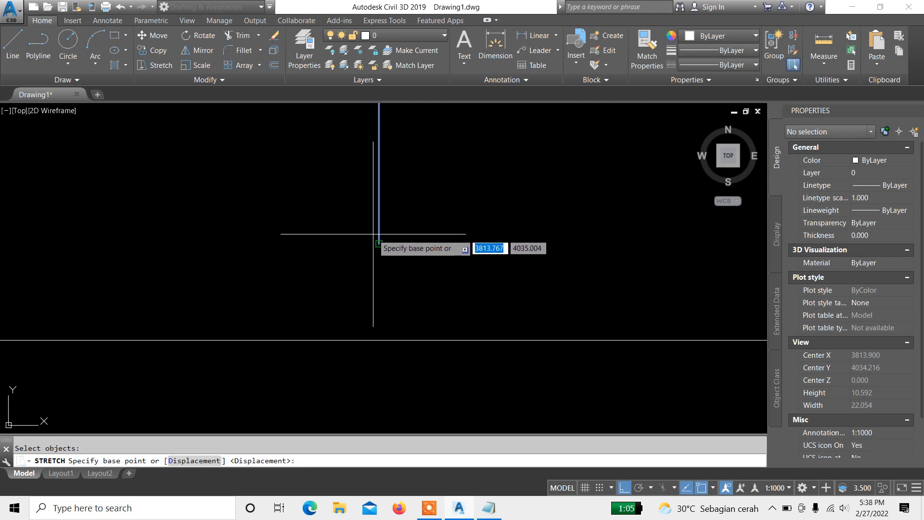
{"action": "scroll", "coordinate": [373, 234], "scroll_direction": "up", "scroll_amount": 5}
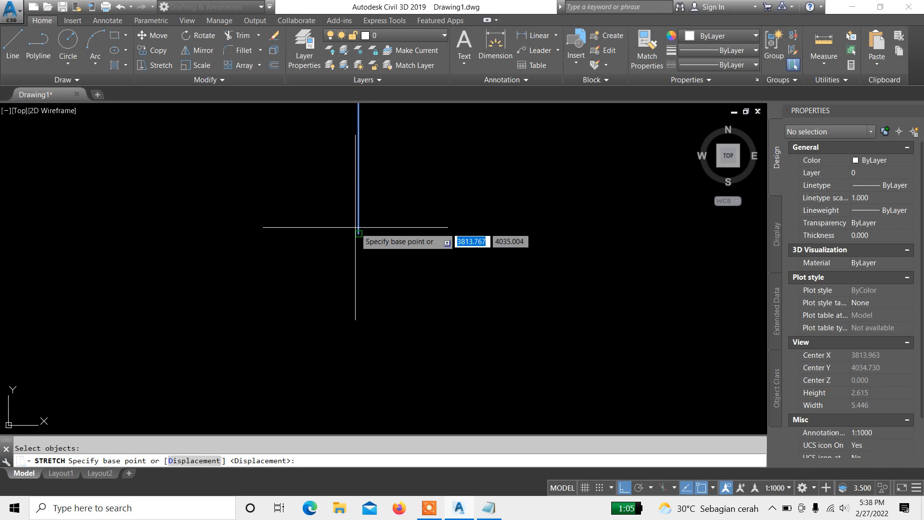
{"action": "left_click", "coordinate": [355, 228]}
{"action": "scroll", "coordinate": [359, 175], "scroll_direction": "down", "scroll_amount": 5}
{"action": "scroll", "coordinate": [376, 304], "scroll_direction": "up", "scroll_amount": 3}
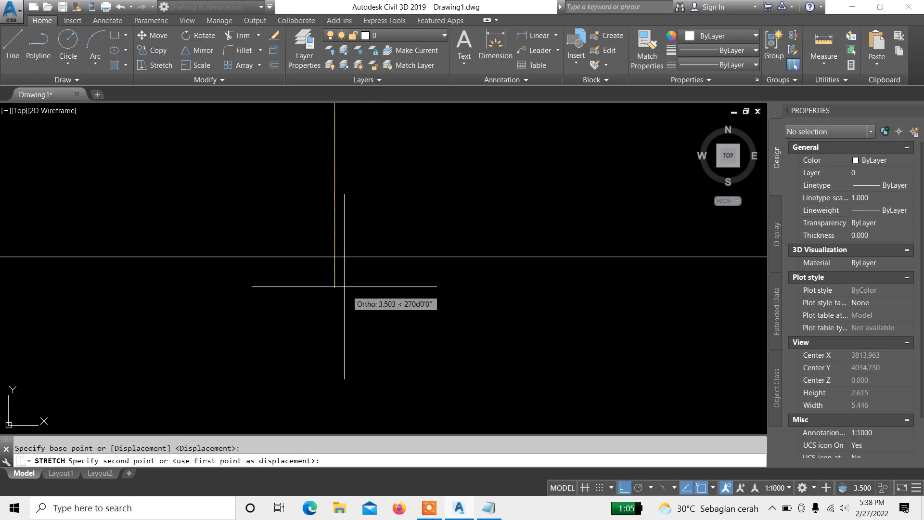
{"action": "left_click", "coordinate": [334, 258]}
{"action": "scroll", "coordinate": [335, 257], "scroll_direction": "down", "scroll_amount": 6}
{"action": "scroll", "coordinate": [405, 293], "scroll_direction": "up", "scroll_amount": 3}
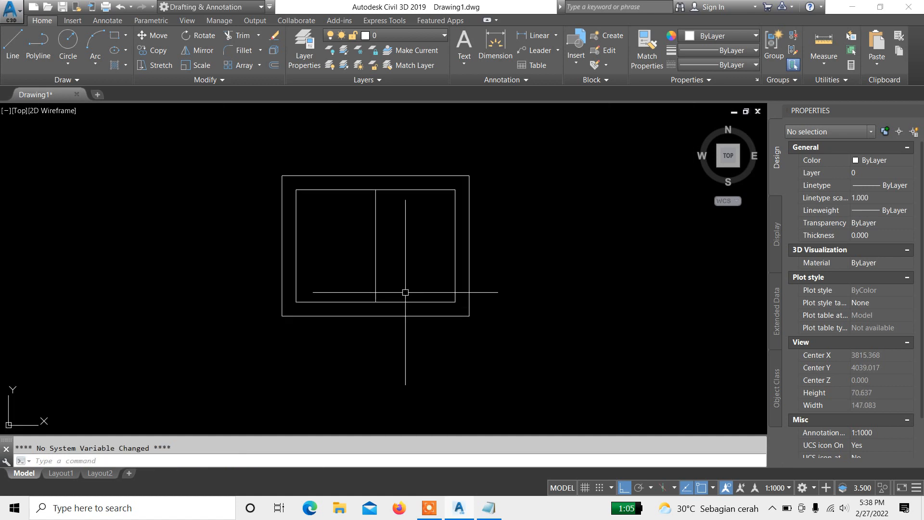
Step: Undo the stretch of the vertical polyline
{"action": "left_click", "coordinate": [425, 259]}
{"action": "left_click", "coordinate": [365, 236]}
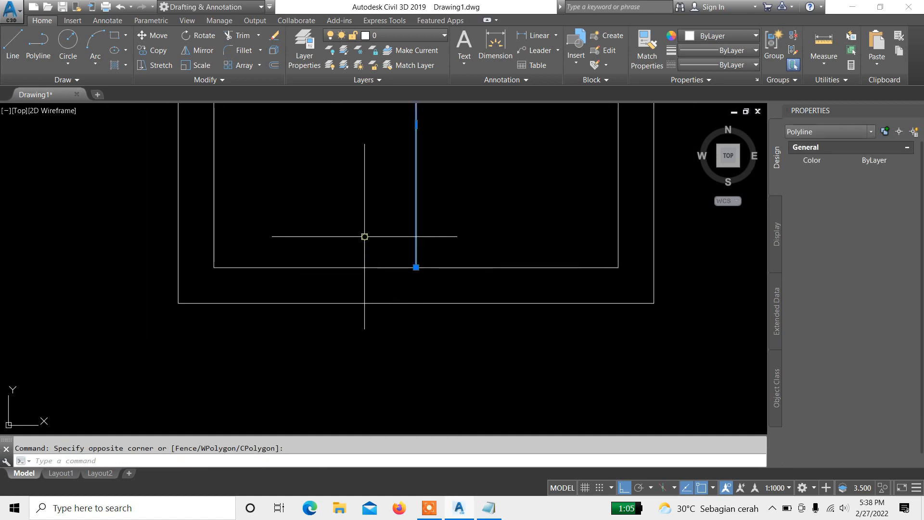
{"action": "key", "text": "Escape"}
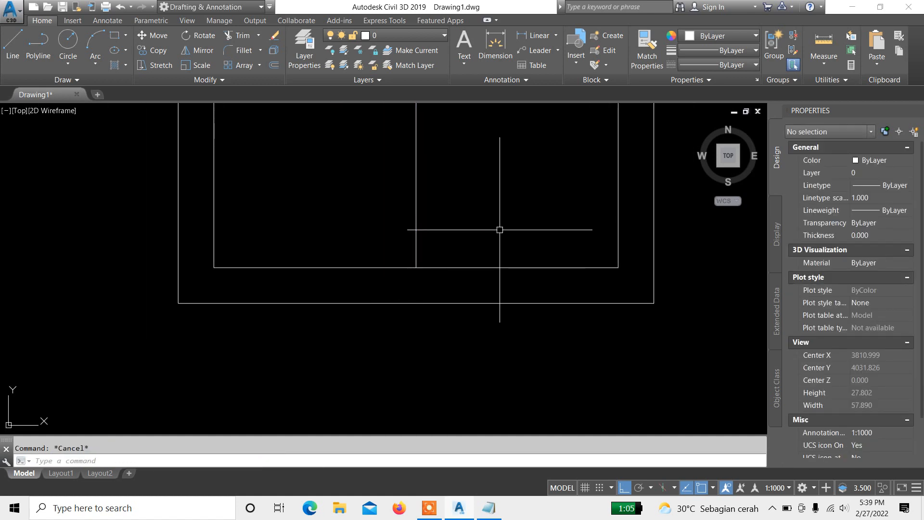
{"action": "scroll", "coordinate": [496, 227], "scroll_direction": "up", "scroll_amount": 8}
{"action": "scroll", "coordinate": [496, 227], "scroll_direction": "down", "scroll_amount": 6}
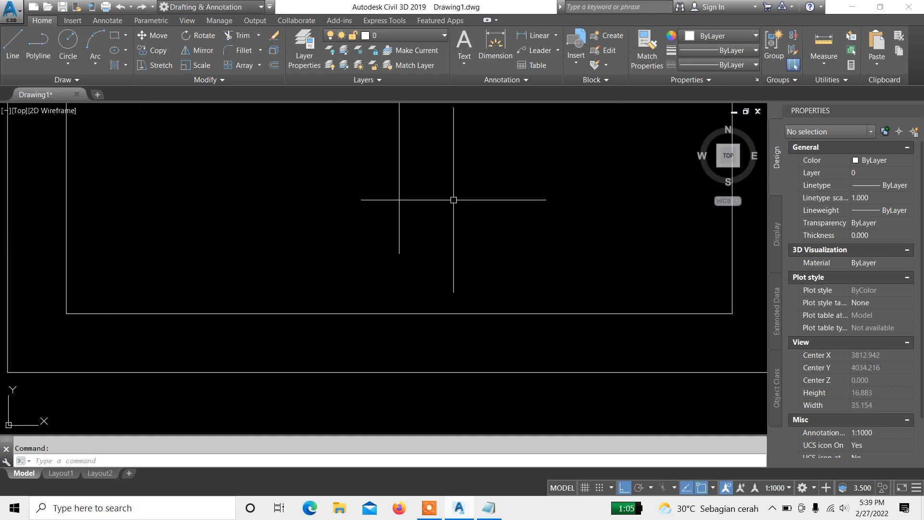
Step: Start Stretch and try several crossing-window selections around the vertical polyline's lower end
{"action": "type", "text": "s"}
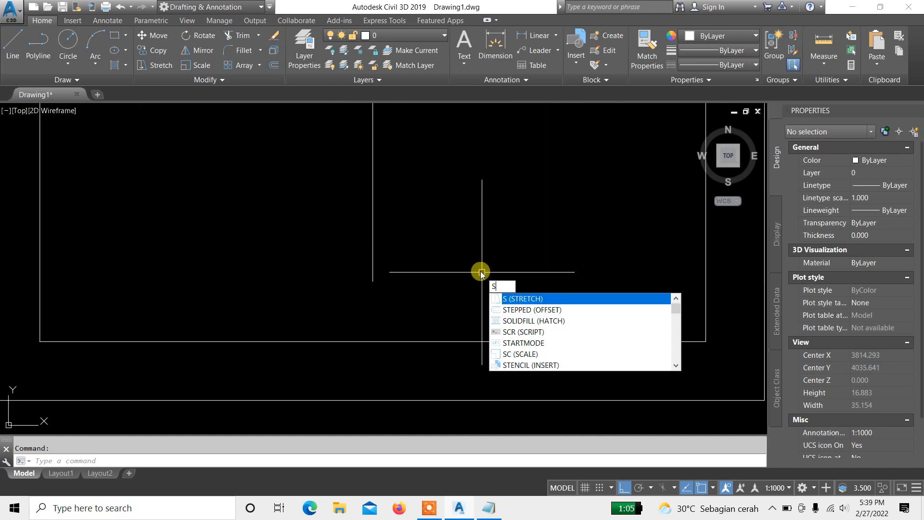
{"action": "key", "text": "Return"}
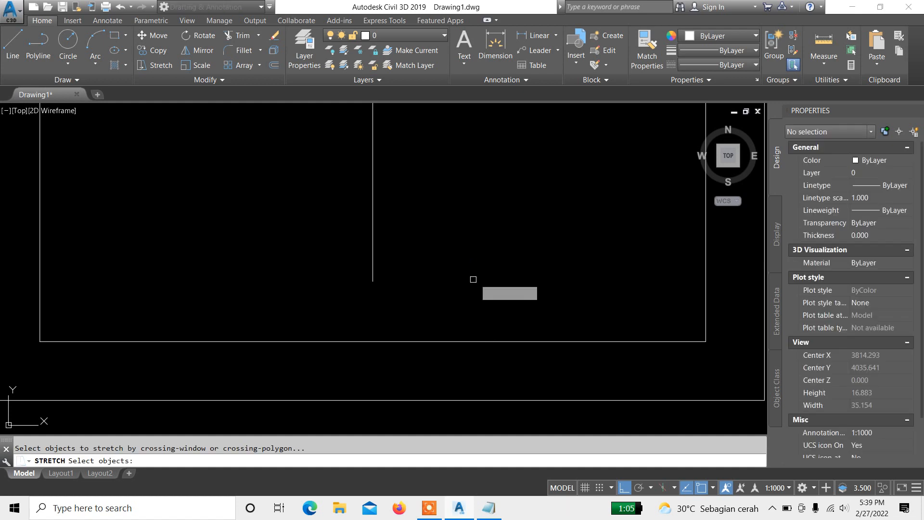
{"action": "scroll", "coordinate": [392, 285], "scroll_direction": "up", "scroll_amount": 2}
{"action": "scroll", "coordinate": [357, 259], "scroll_direction": "down", "scroll_amount": 2}
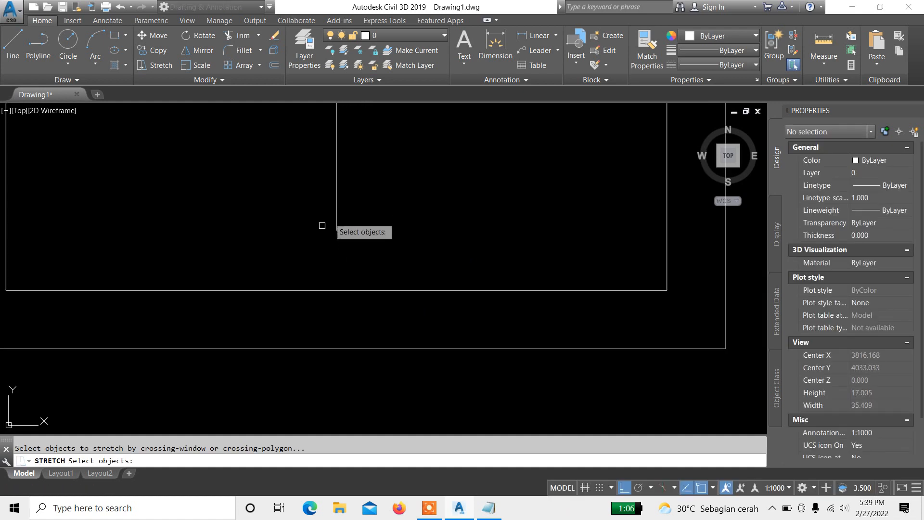
{"action": "left_click", "coordinate": [283, 167]}
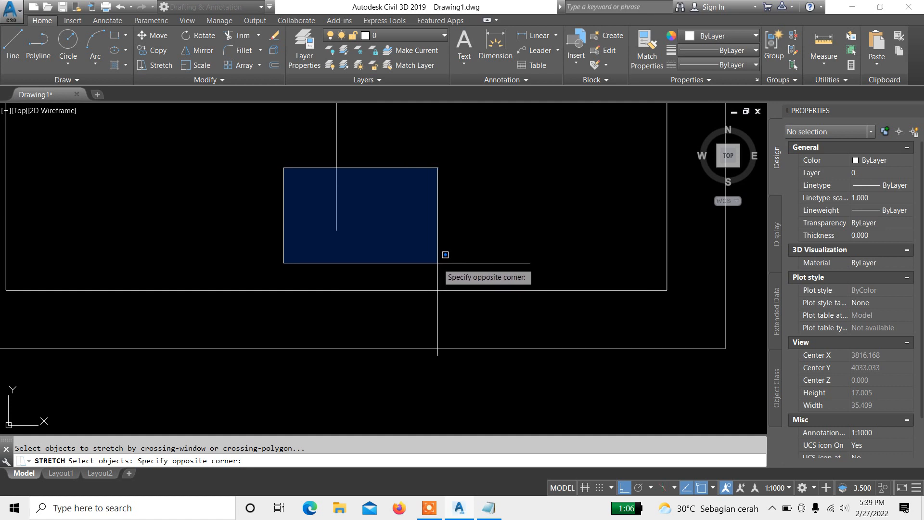
{"action": "left_click", "coordinate": [259, 178]}
{"action": "left_click", "coordinate": [397, 252]}
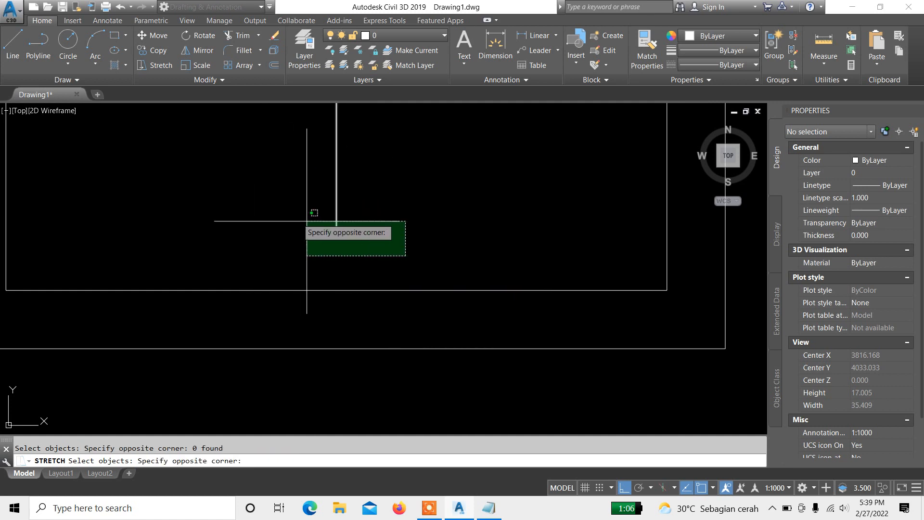
{"action": "left_click", "coordinate": [447, 255]}
{"action": "left_click", "coordinate": [275, 181]}
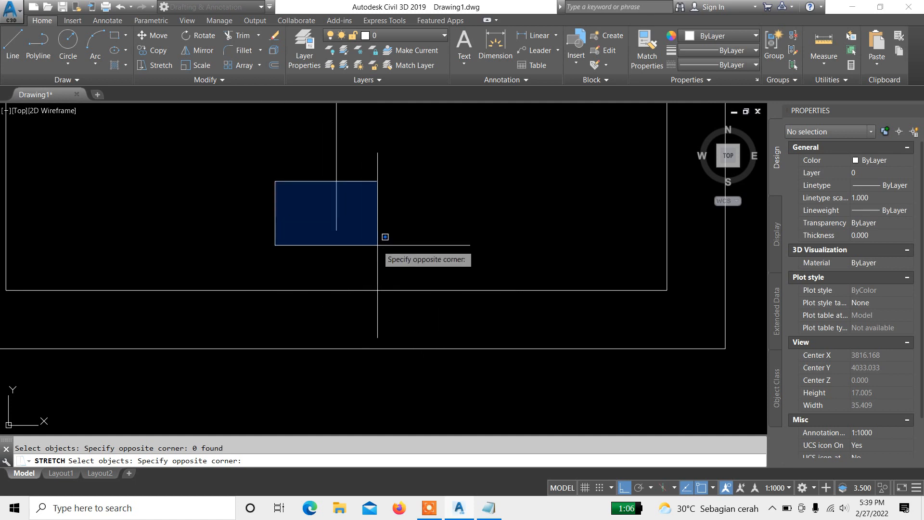
{"action": "double_click", "coordinate": [407, 255]}
{"action": "left_click", "coordinate": [408, 255]}
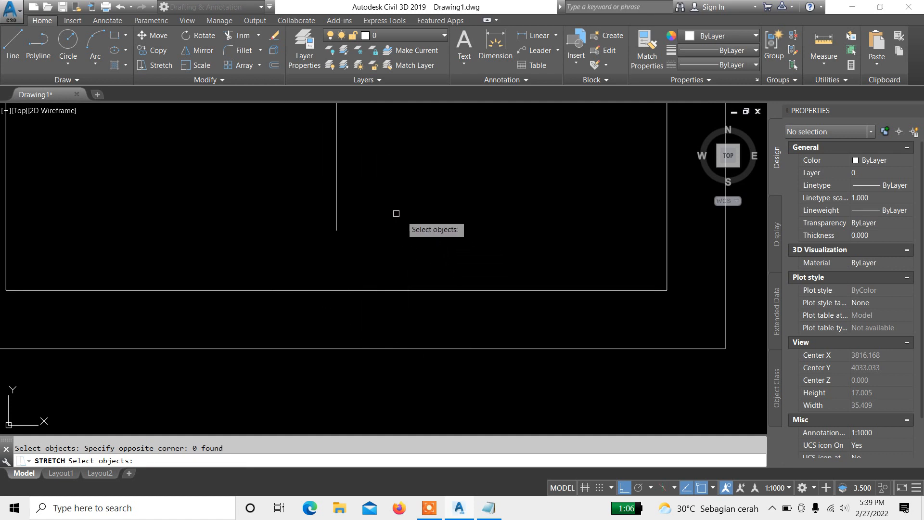
Step: Try stretching the vertical polyline by enclosing it in a crossing window and picking a base point, then cancel
{"action": "mouse_move", "coordinate": [394, 213]}
{"action": "middle_mouse_down"}
{"action": "mouse_move", "coordinate": [361, 276]}
{"action": "mouse_move", "coordinate": [413, 183]}
{"action": "middle_mouse_up"}
{"action": "middle_click_drag", "start_coordinate": [411, 264], "coordinate": [378, 248]}
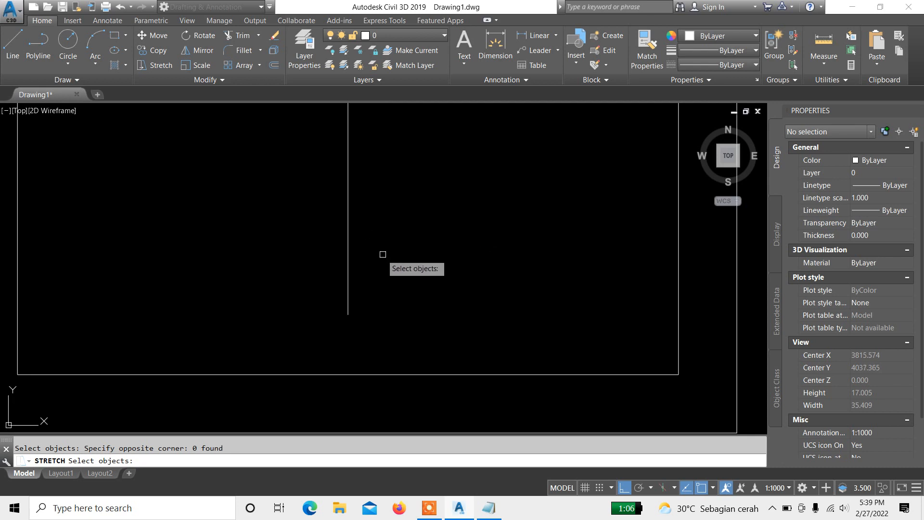
{"action": "left_click", "coordinate": [314, 274]}
{"action": "left_click", "coordinate": [430, 328]}
{"action": "middle_click_drag", "start_coordinate": [429, 335], "coordinate": [428, 278]}
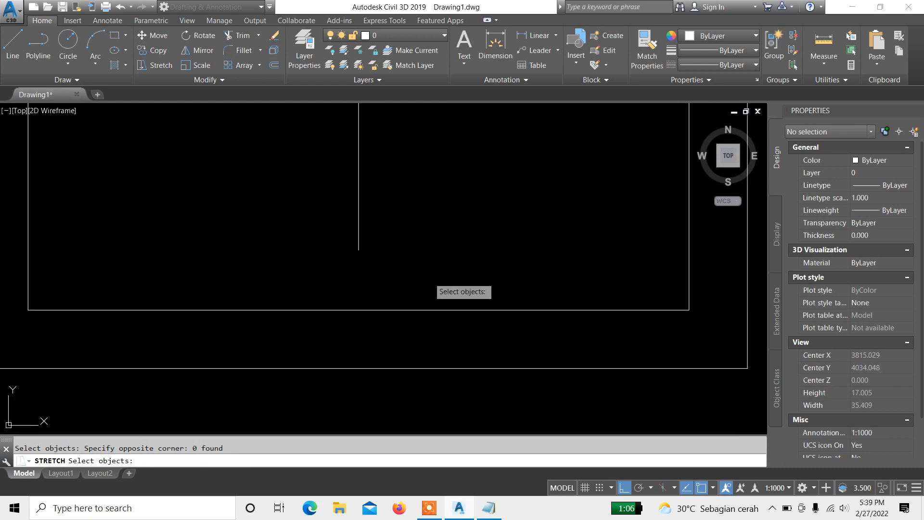
{"action": "left_click", "coordinate": [429, 278]}
{"action": "scroll", "coordinate": [315, 145], "scroll_direction": "down", "scroll_amount": 4}
{"action": "middle_click_drag", "start_coordinate": [316, 145], "coordinate": [351, 272]}
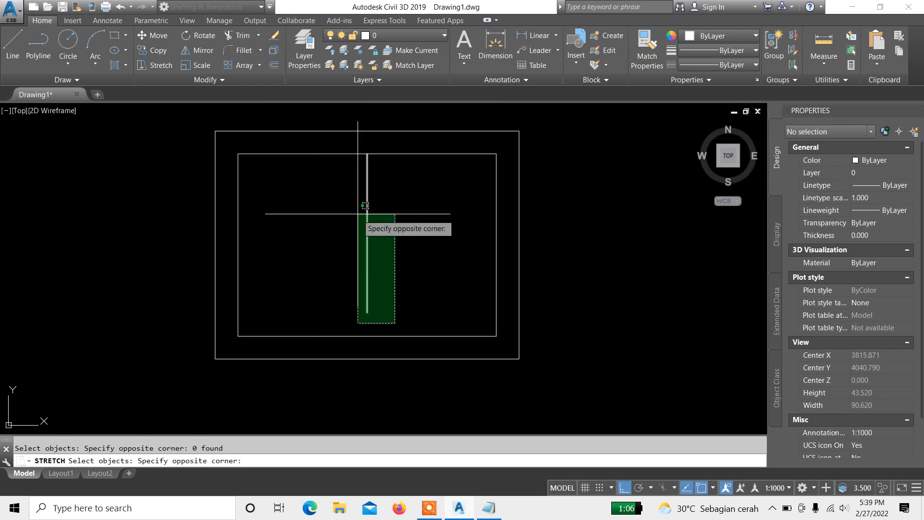
{"action": "mouse_move", "coordinate": [355, 214]}
{"action": "middle_mouse_down"}
{"action": "mouse_move", "coordinate": [372, 157]}
{"action": "mouse_move", "coordinate": [360, 172]}
{"action": "middle_mouse_up"}
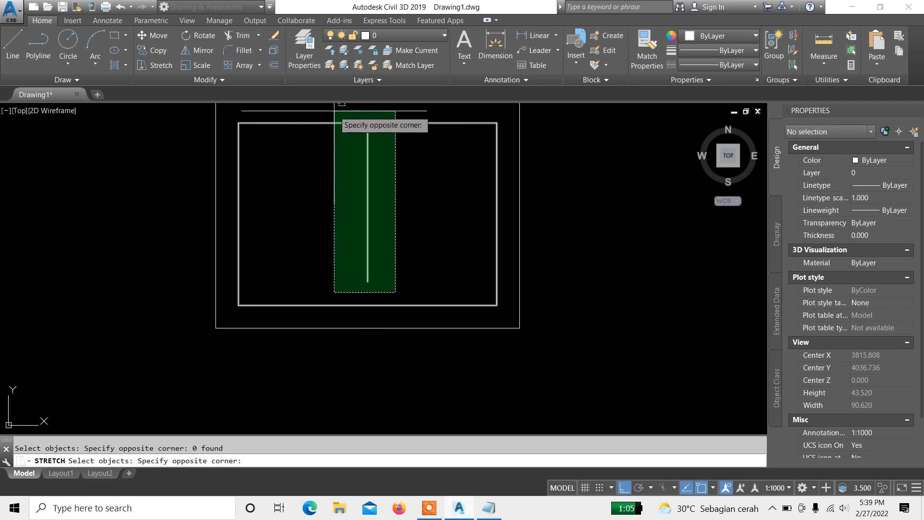
{"action": "left_click", "coordinate": [337, 108]}
{"action": "key", "text": "Return"}
{"action": "left_click", "coordinate": [436, 175]}
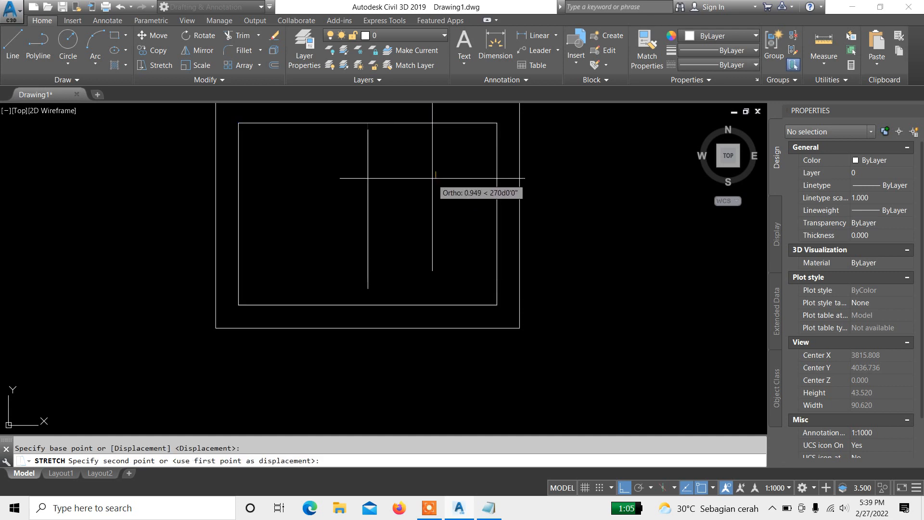
{"action": "key", "text": "Escape"}
{"action": "scroll", "coordinate": [384, 295], "scroll_direction": "up", "scroll_amount": 4}
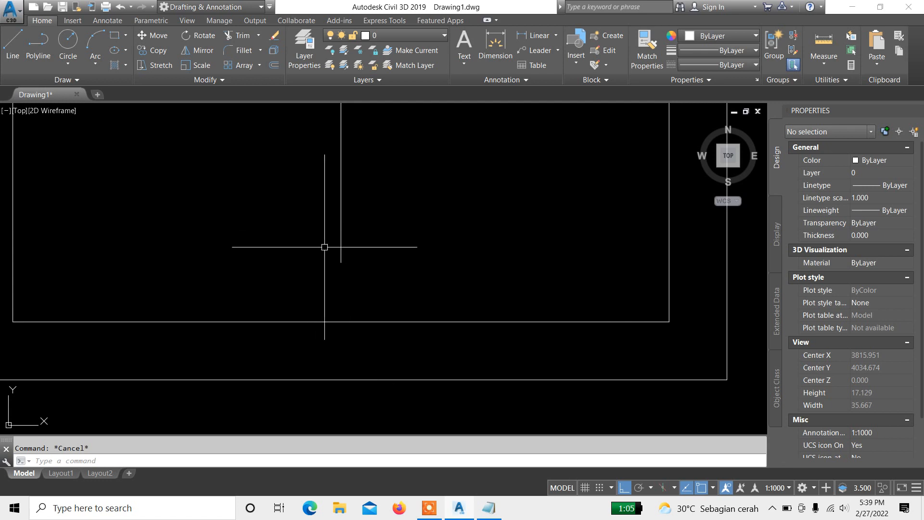
Step: Stretch the vertical polyline's lower end down to the inner rectangle's bottom edge using a crossing-window selection
{"action": "type", "text": "s"}
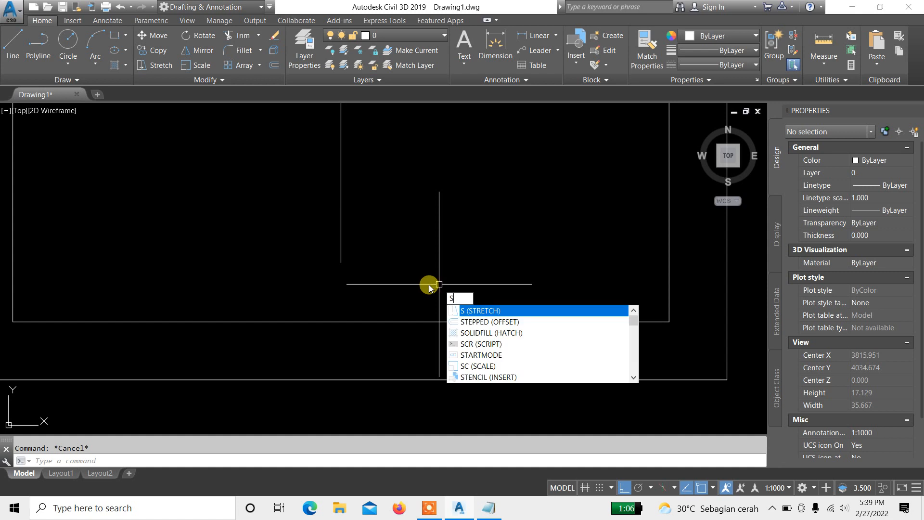
{"action": "key", "text": "Return"}
{"action": "left_click", "coordinate": [453, 307]}
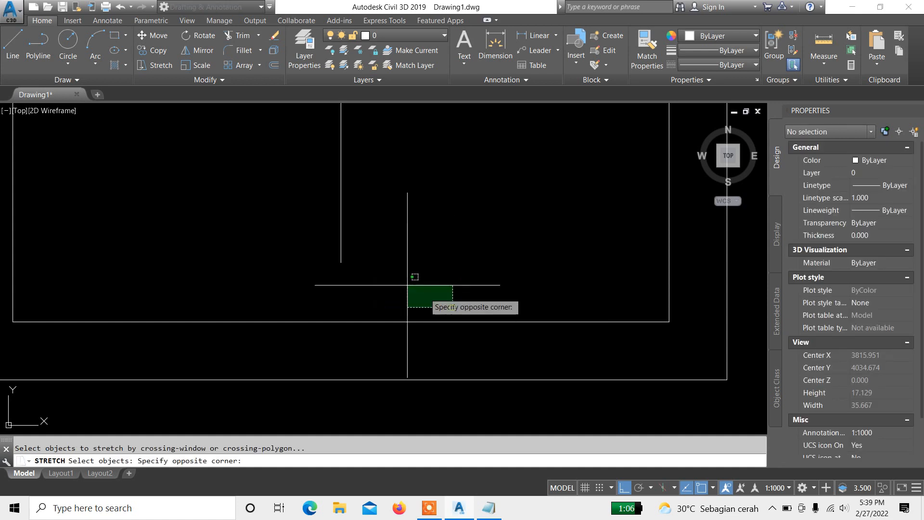
{"action": "left_click", "coordinate": [294, 249]}
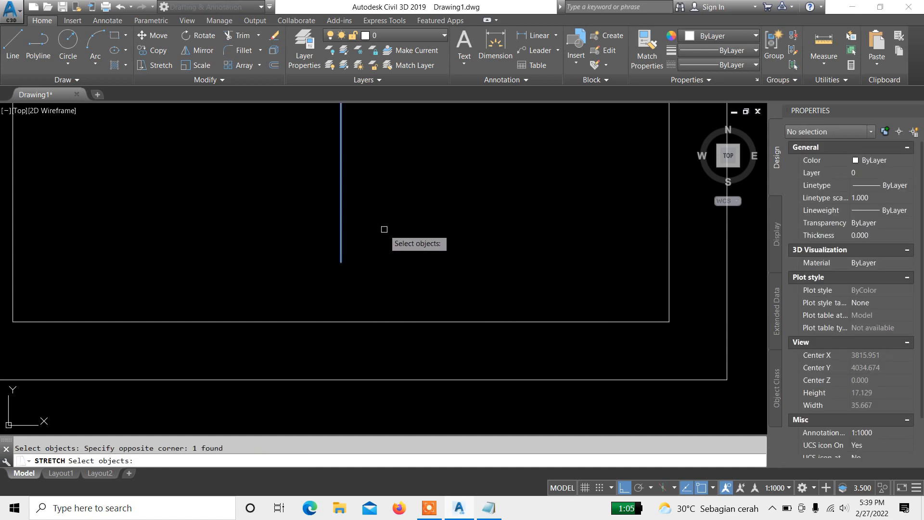
{"action": "key", "text": "Return"}
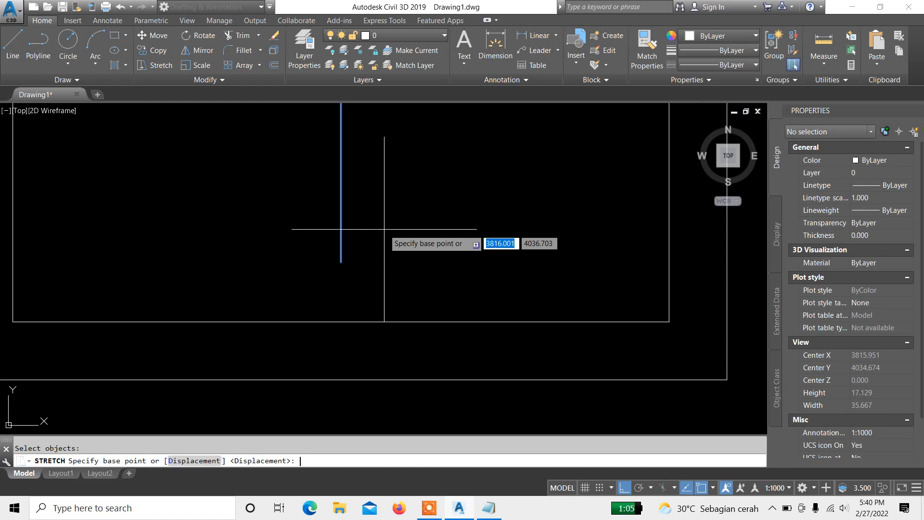
{"action": "left_click", "coordinate": [339, 257]}
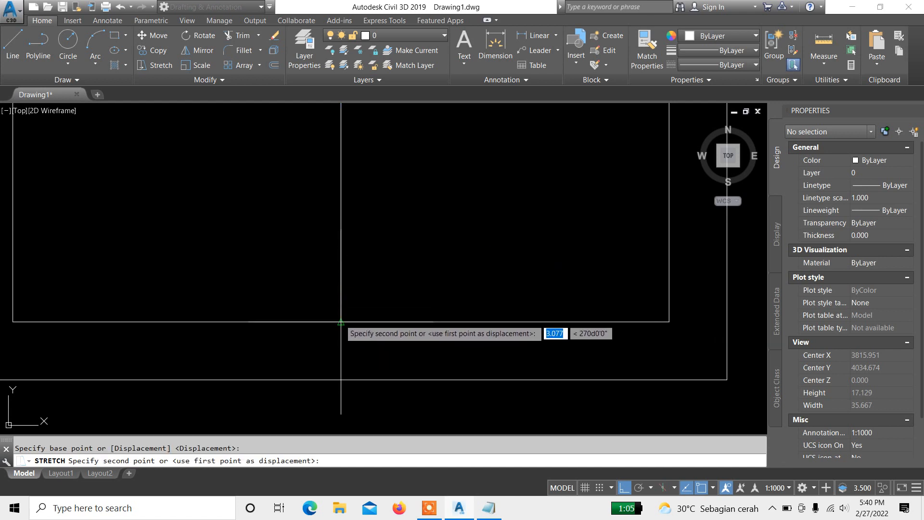
{"action": "scroll", "coordinate": [355, 248], "scroll_direction": "down", "scroll_amount": 5}
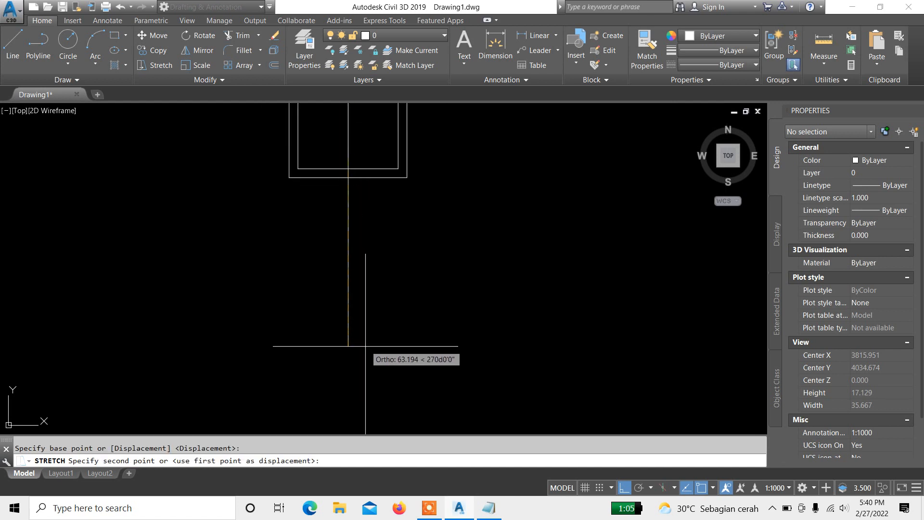
{"action": "scroll", "coordinate": [332, 183], "scroll_direction": "up", "scroll_amount": 5}
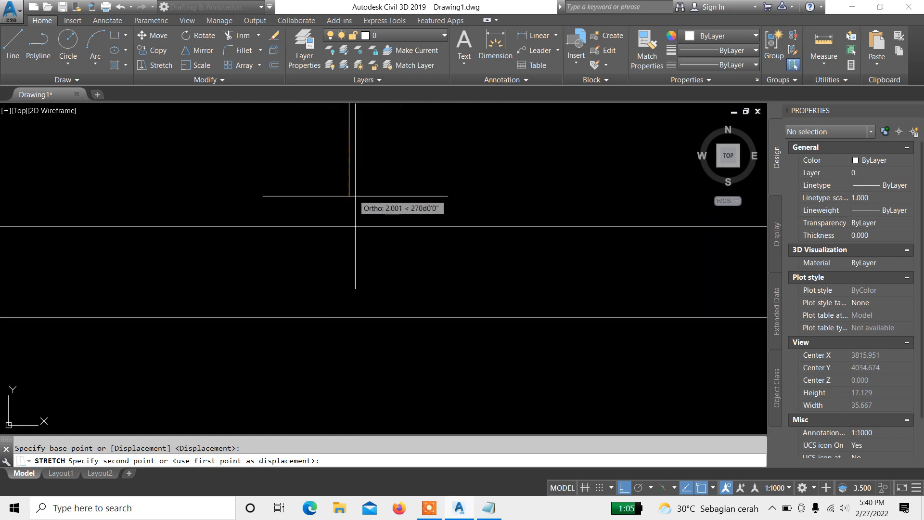
{"action": "left_click", "coordinate": [359, 222]}
{"action": "scroll", "coordinate": [351, 245], "scroll_direction": "down", "scroll_amount": 3}
{"action": "middle_click_drag", "start_coordinate": [382, 148], "coordinate": [406, 296]}
{"action": "key", "text": "Escape"}
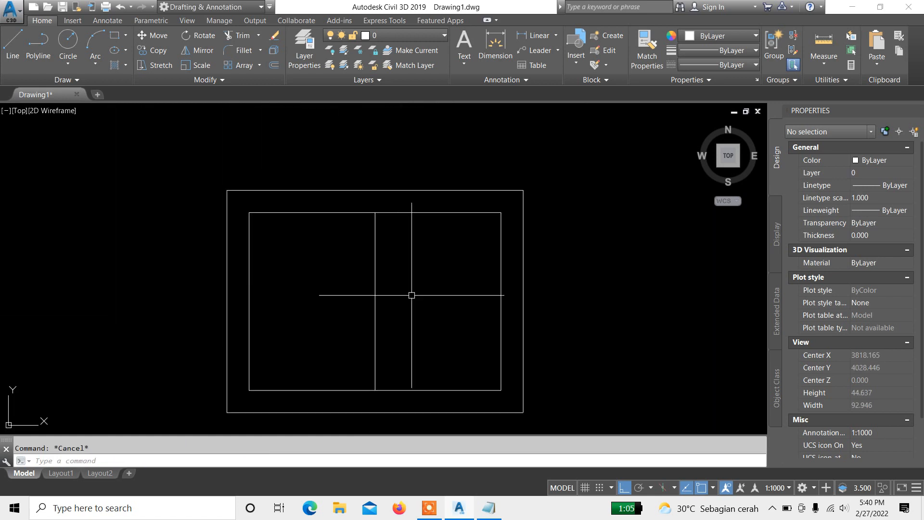
Step: Draw a short horizontal polyline from the end of the inner top edge perpendicular to the vertical line on the right
{"action": "mouse_move", "coordinate": [528, 257]}
{"action": "middle_mouse_down"}
{"action": "mouse_move", "coordinate": [488, 183]}
{"action": "mouse_move", "coordinate": [489, 241]}
{"action": "mouse_move", "coordinate": [477, 196]}
{"action": "mouse_move", "coordinate": [503, 212]}
{"action": "middle_mouse_up"}
{"action": "scroll", "coordinate": [462, 200], "scroll_direction": "up", "scroll_amount": 2}
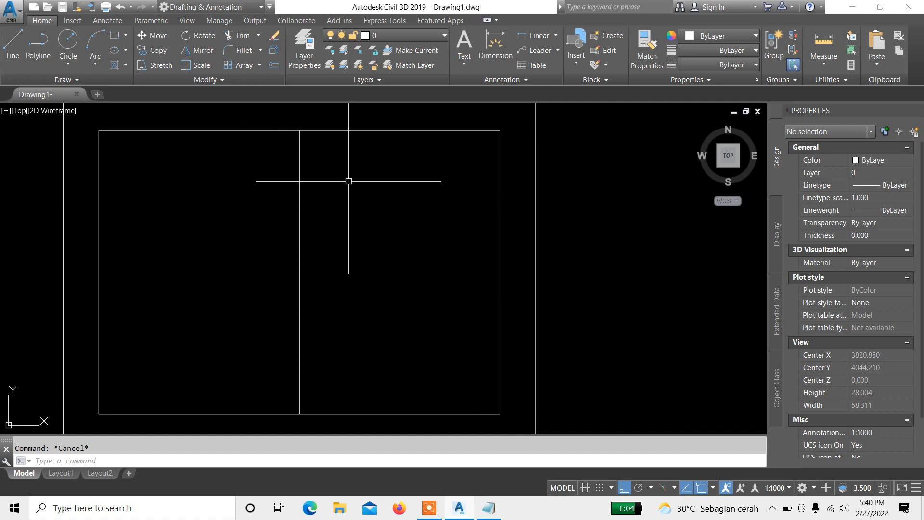
{"action": "type", "text": "pl"}
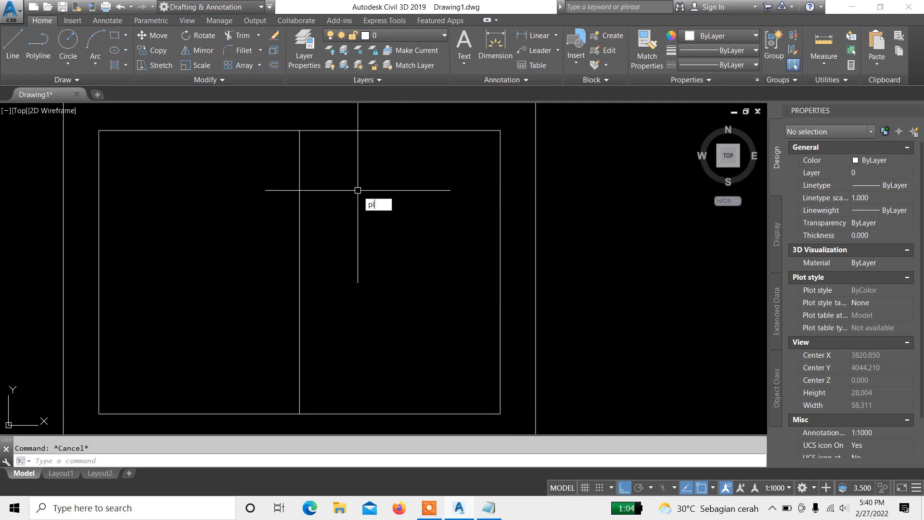
{"action": "key", "text": "Return"}
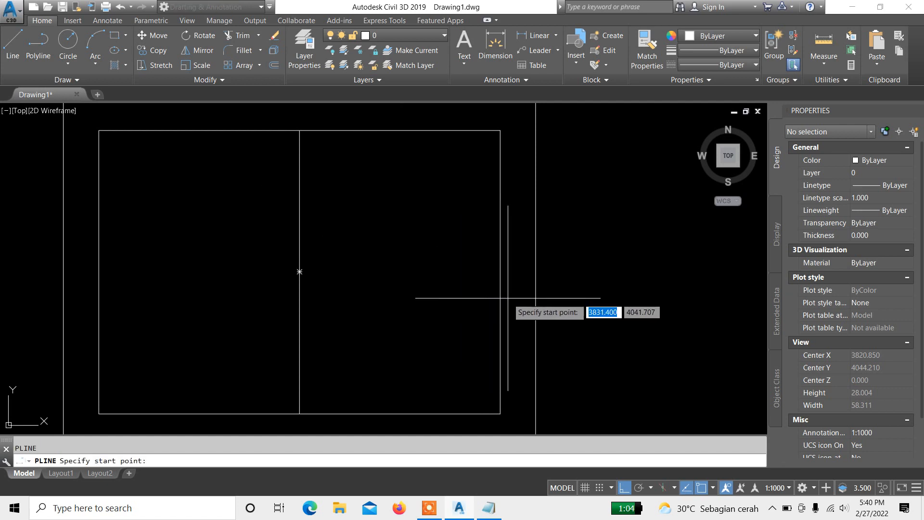
{"action": "middle_click_drag", "start_coordinate": [484, 134], "coordinate": [411, 175]}
{"action": "scroll", "coordinate": [415, 177], "scroll_direction": "up", "scroll_amount": 2}
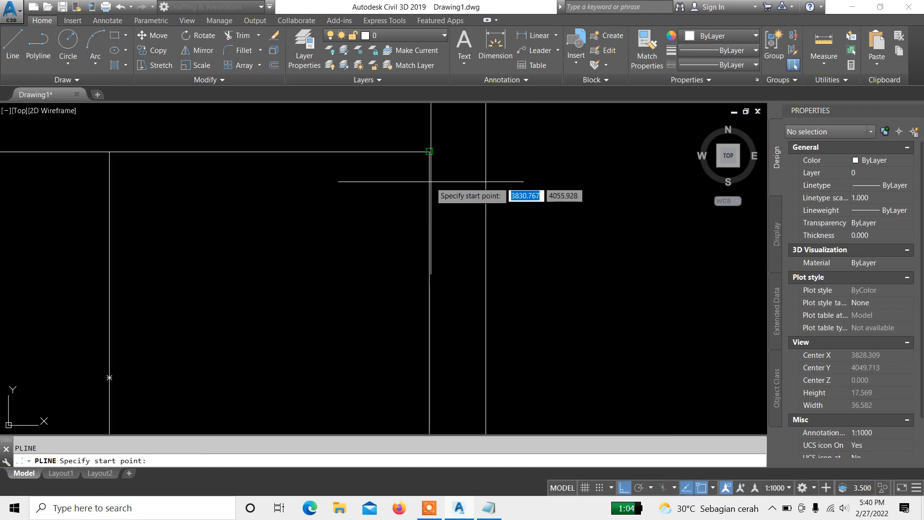
{"action": "left_click", "coordinate": [430, 152]}
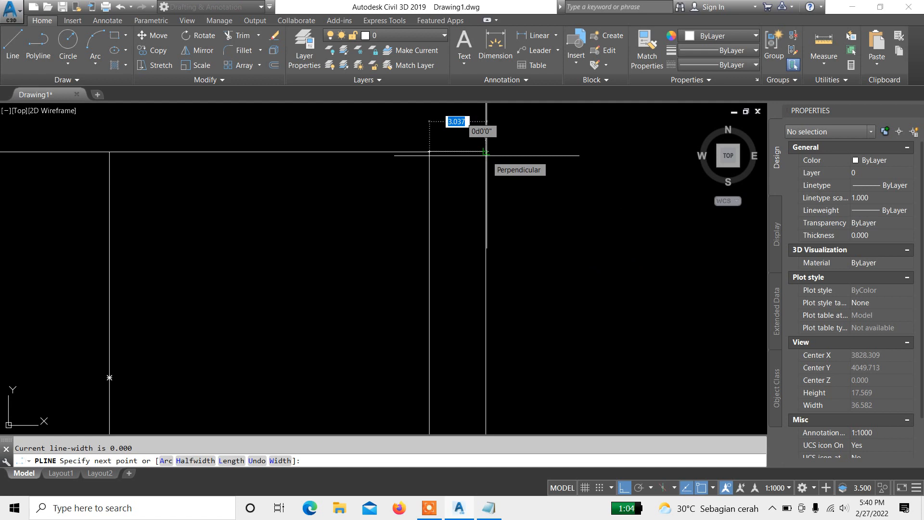
{"action": "scroll", "coordinate": [487, 154], "scroll_direction": "up", "scroll_amount": 4}
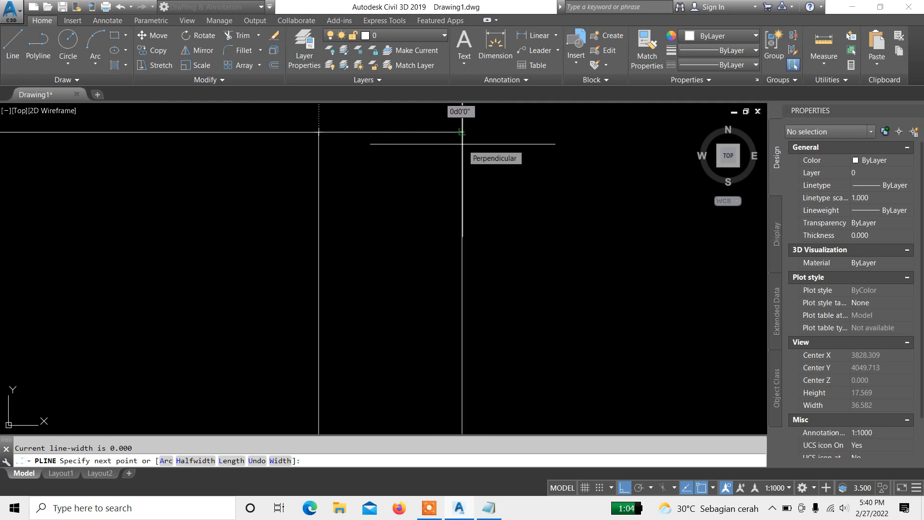
{"action": "middle_click_drag", "start_coordinate": [462, 131], "coordinate": [474, 155]}
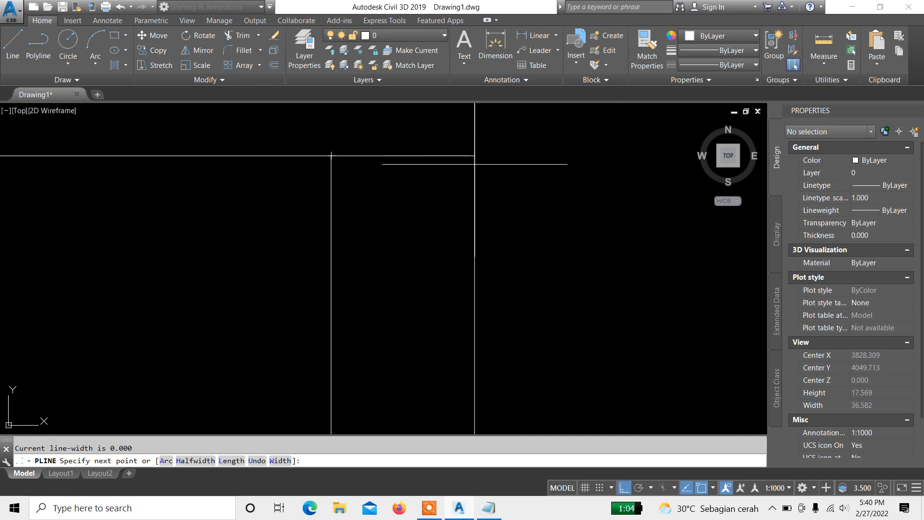
{"action": "left_click", "coordinate": [475, 164]}
{"action": "scroll", "coordinate": [409, 153], "scroll_direction": "down", "scroll_amount": 3}
{"action": "key", "text": "Return"}
Step: Select the vertical dividing polyline to inspect its properties, then clear the selection
{"action": "scroll", "coordinate": [342, 186], "scroll_direction": "down", "scroll_amount": 4}
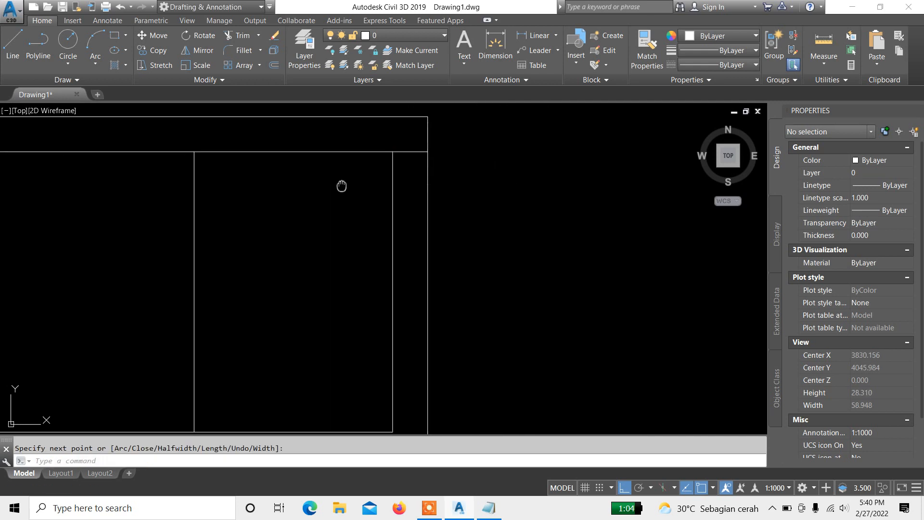
{"action": "left_click", "coordinate": [393, 171]}
{"action": "left_click", "coordinate": [367, 158]}
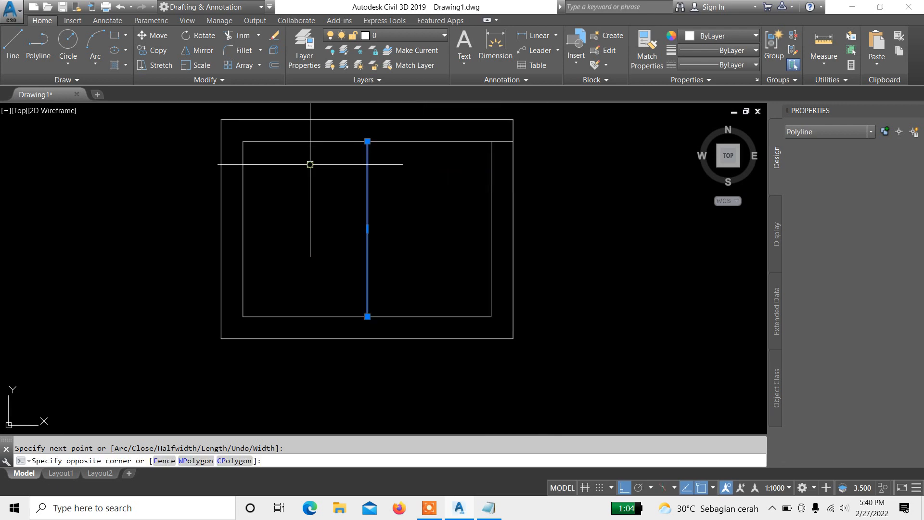
{"action": "scroll", "coordinate": [424, 186], "scroll_direction": "up", "scroll_amount": 2}
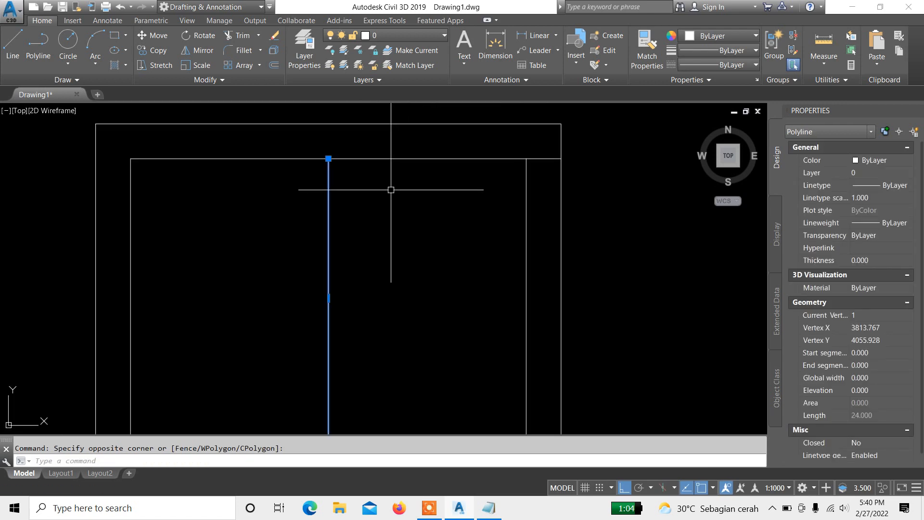
{"action": "key", "text": "Escape"}
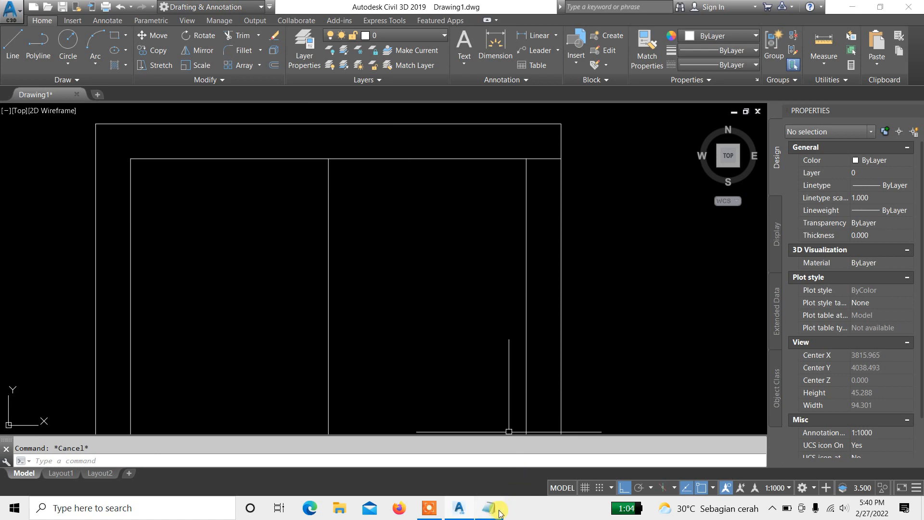
Step: Switch to Notepad, complete the command list entry as copy (co), and minimize it
{"action": "left_click", "coordinate": [472, 472]}
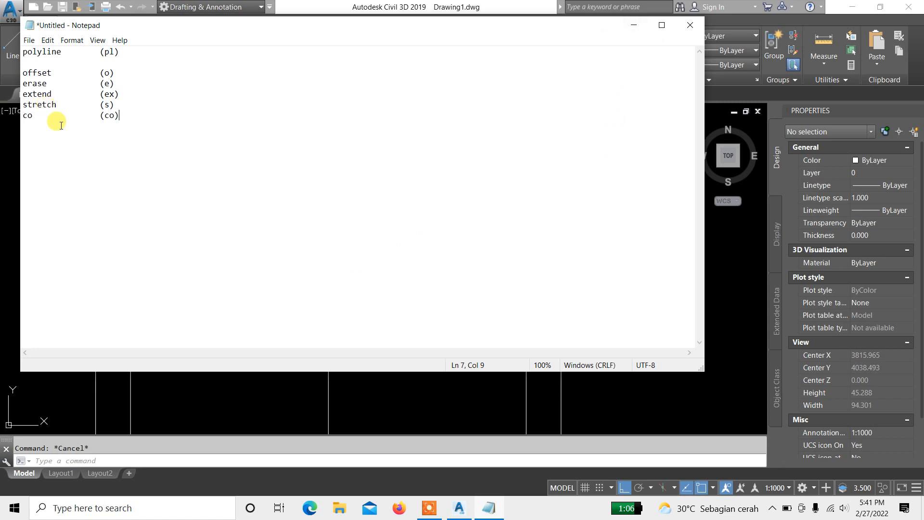
{"action": "type", "text": "["}
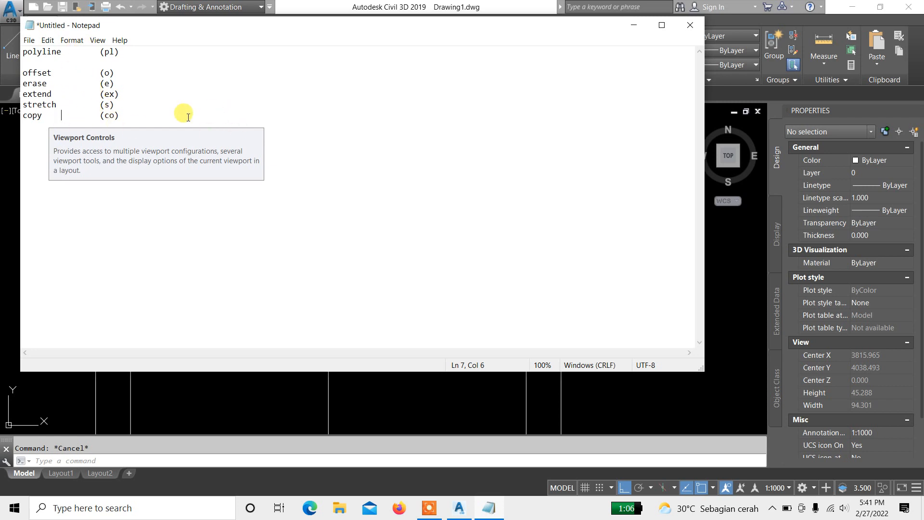
{"action": "left_click", "coordinate": [640, 25]}
Step: Select the vertical dividing polyline and Copy it about 1.5 units to each side of itself
{"action": "left_click", "coordinate": [403, 223]}
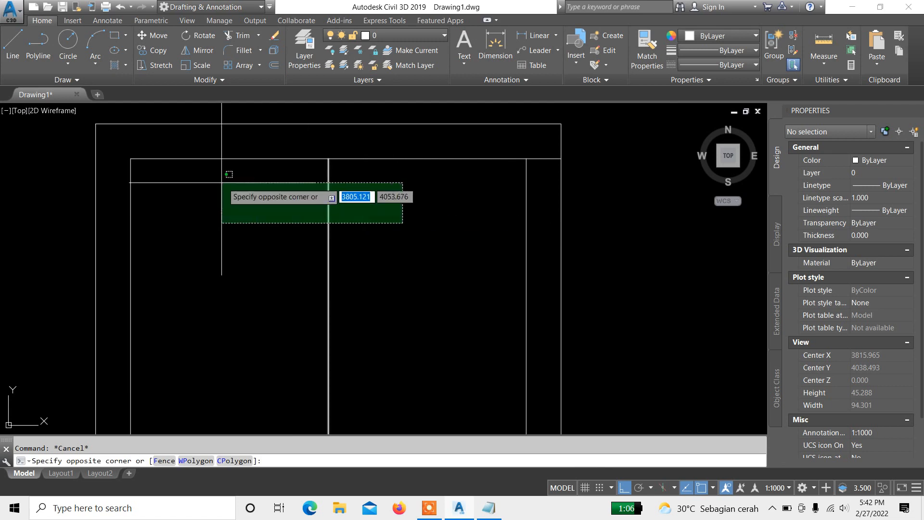
{"action": "left_click", "coordinate": [222, 182]}
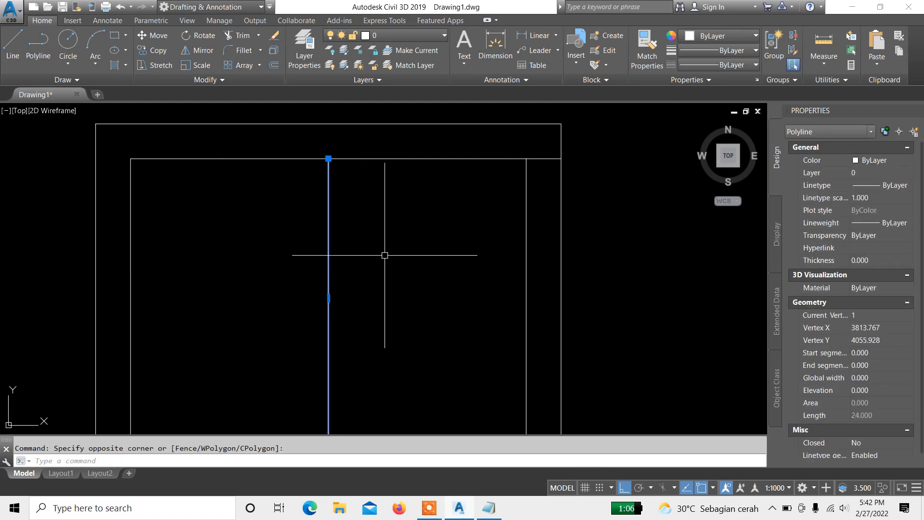
{"action": "type", "text": "co"}
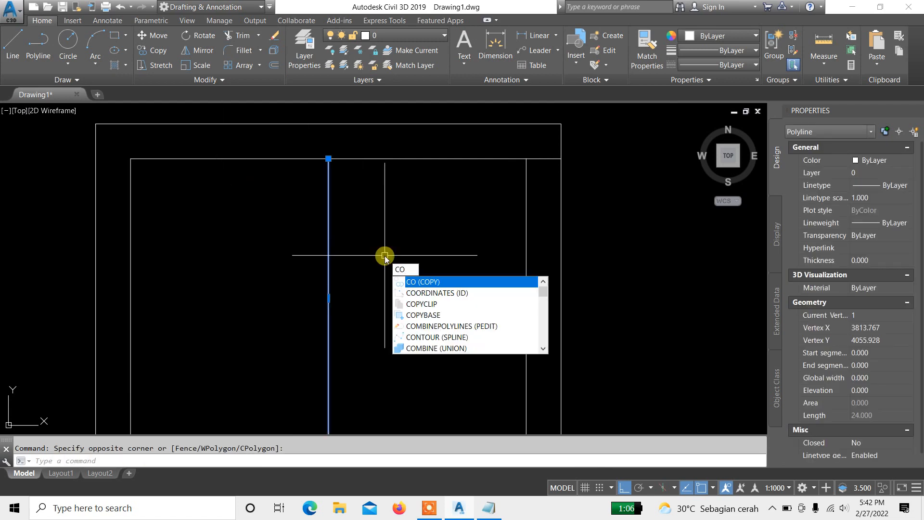
{"action": "key", "text": "Return"}
{"action": "scroll", "coordinate": [537, 182], "scroll_direction": "up", "scroll_amount": 2}
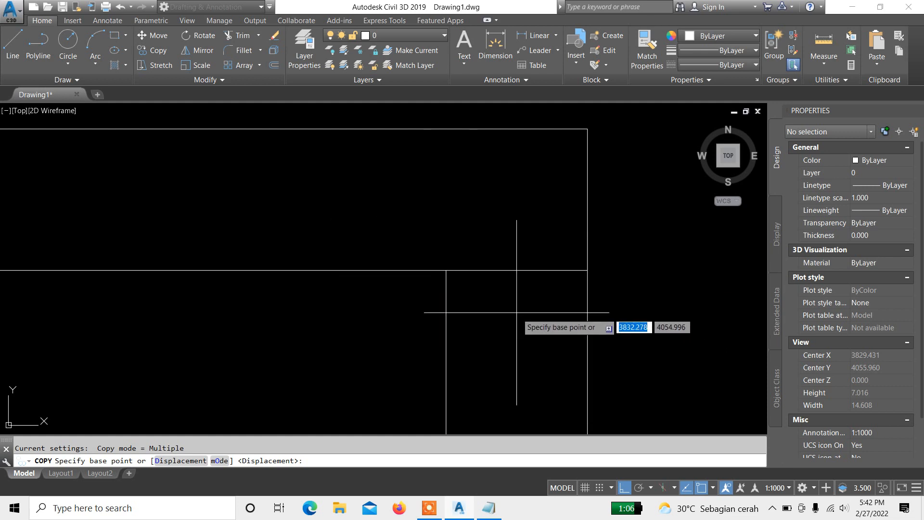
{"action": "mouse_move", "coordinate": [517, 313]}
{"action": "middle_mouse_down"}
{"action": "mouse_move", "coordinate": [512, 240]}
{"action": "mouse_move", "coordinate": [449, 185]}
{"action": "mouse_move", "coordinate": [526, 261]}
{"action": "middle_mouse_up"}
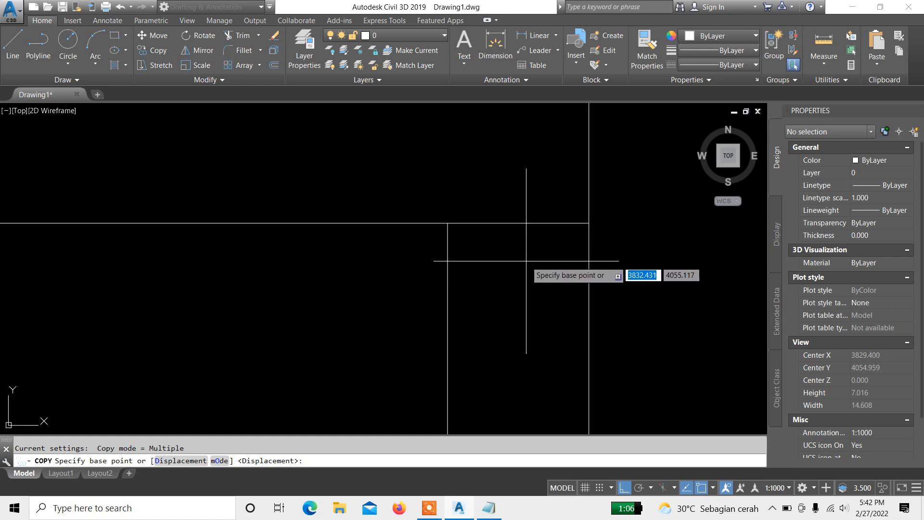
{"action": "left_click", "coordinate": [519, 223]}
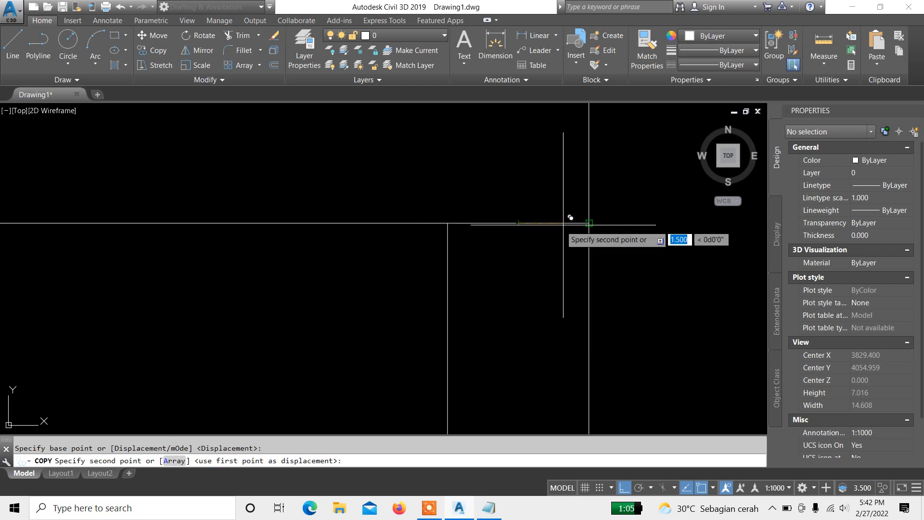
{"action": "left_click", "coordinate": [588, 222]}
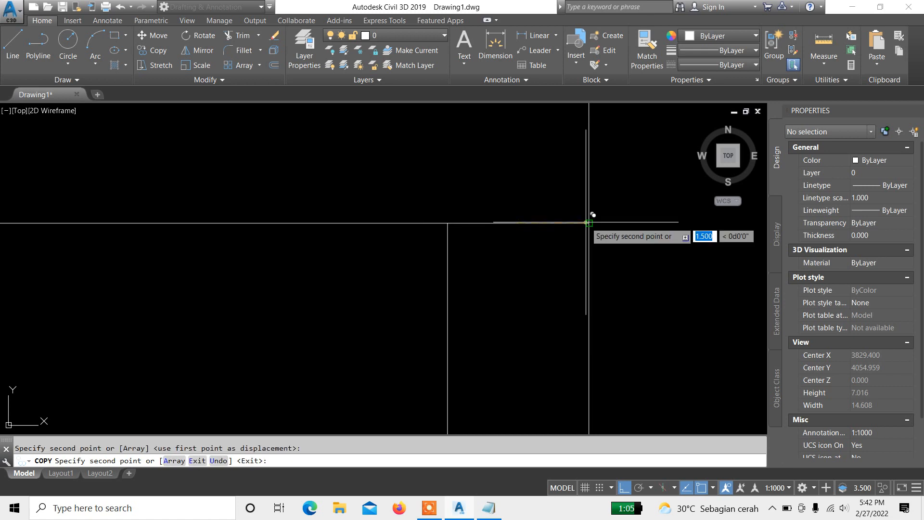
{"action": "scroll", "coordinate": [628, 190], "scroll_direction": "down", "scroll_amount": 6}
{"action": "scroll", "coordinate": [612, 232], "scroll_direction": "up", "scroll_amount": 8}
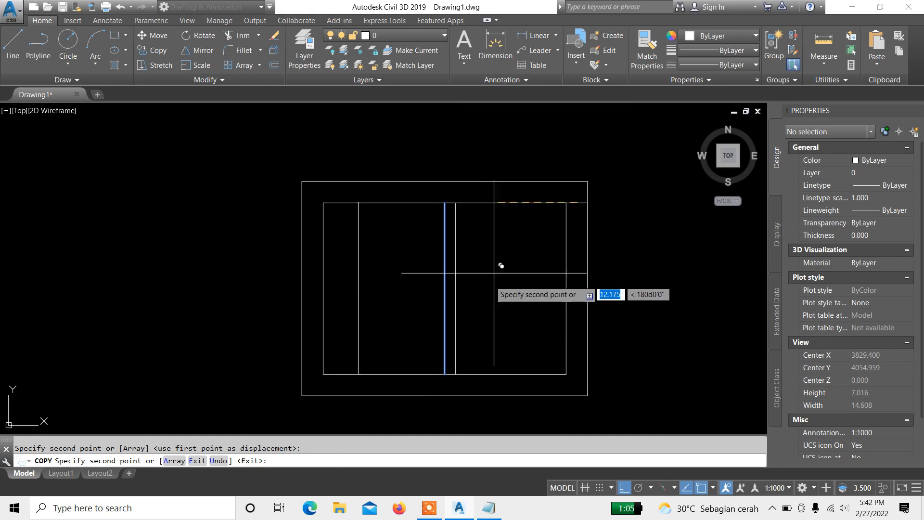
{"action": "scroll", "coordinate": [486, 264], "scroll_direction": "up", "scroll_amount": 4}
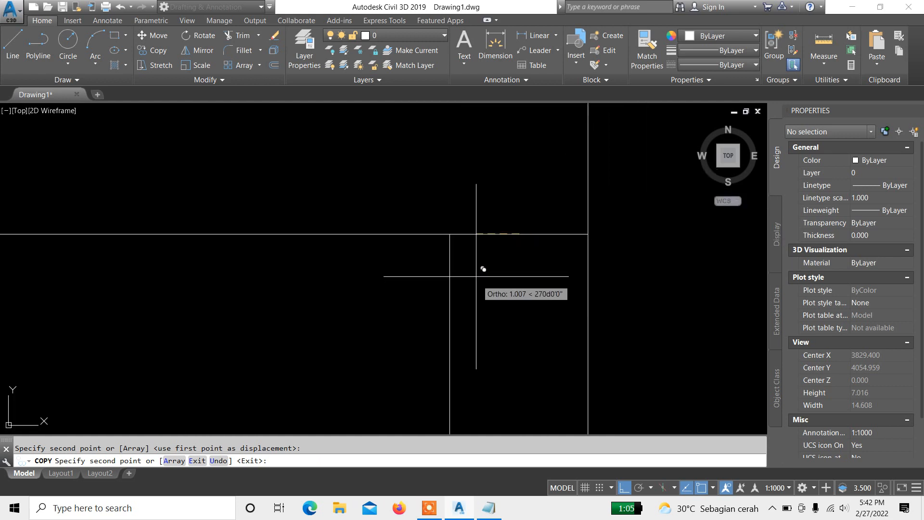
{"action": "left_click", "coordinate": [451, 234]}
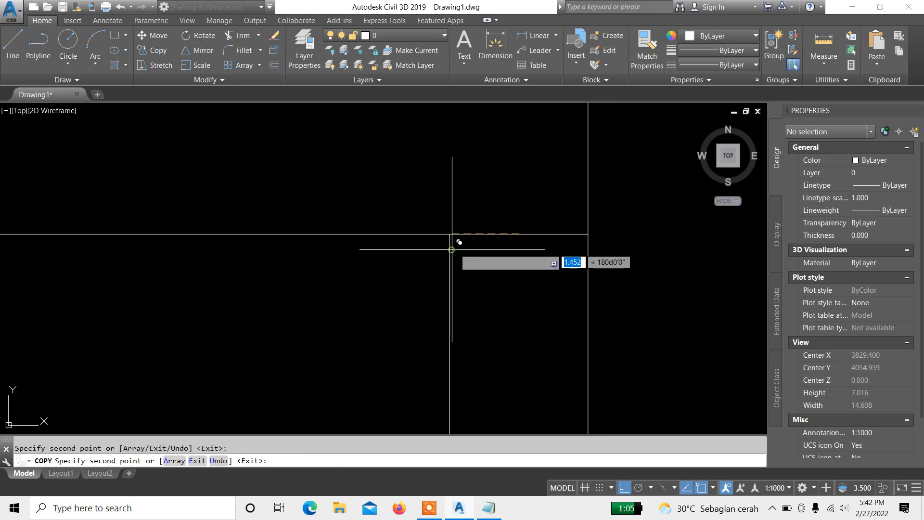
{"action": "scroll", "coordinate": [457, 241], "scroll_direction": "down", "scroll_amount": 4}
{"action": "scroll", "coordinate": [557, 190], "scroll_direction": "up", "scroll_amount": 2}
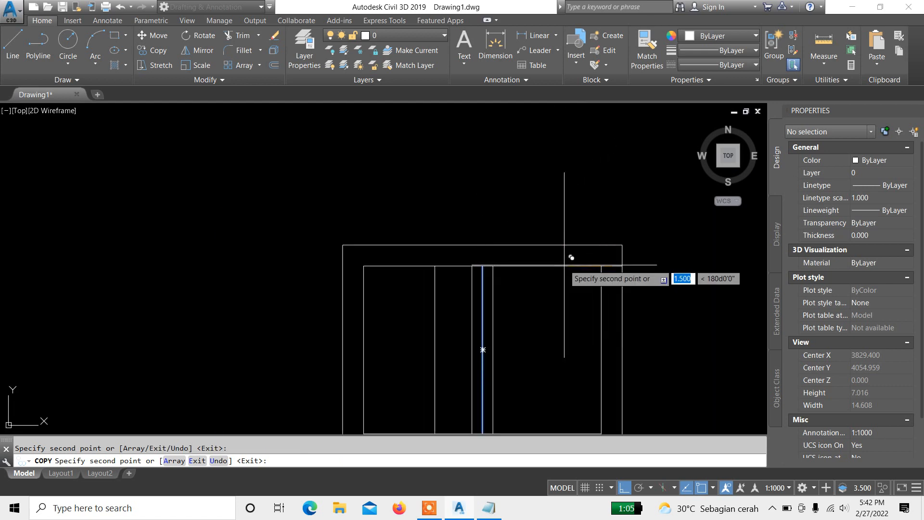
{"action": "key", "text": "Escape"}
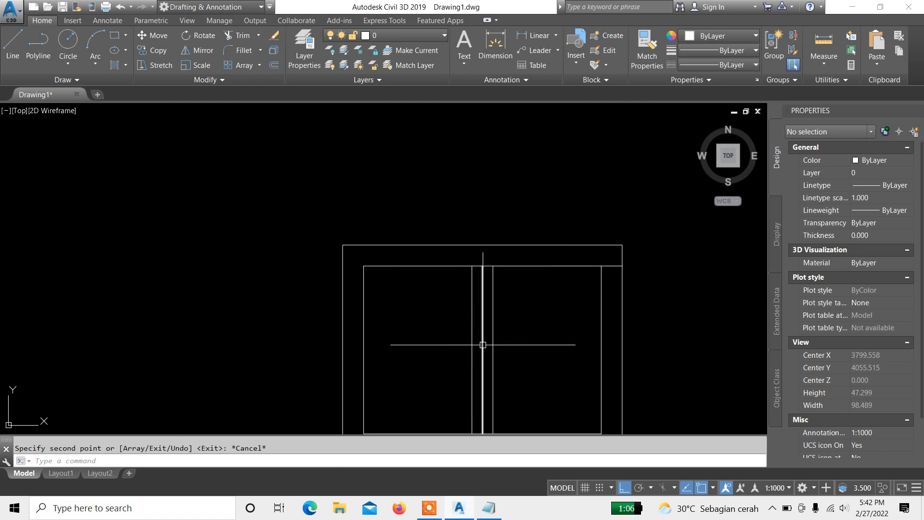
Step: Select the middle vertical dividing polyline and its copies near the top edge to check them, then clear the selection
{"action": "mouse_move", "coordinate": [479, 338]}
{"action": "middle_mouse_down"}
{"action": "mouse_move", "coordinate": [472, 210]}
{"action": "mouse_move", "coordinate": [475, 339]}
{"action": "middle_mouse_up"}
{"action": "mouse_move", "coordinate": [513, 369]}
{"action": "middle_mouse_down"}
{"action": "mouse_move", "coordinate": [500, 326]}
{"action": "mouse_move", "coordinate": [505, 303]}
{"action": "middle_mouse_up"}
{"action": "scroll", "coordinate": [481, 175], "scroll_direction": "up", "scroll_amount": 2}
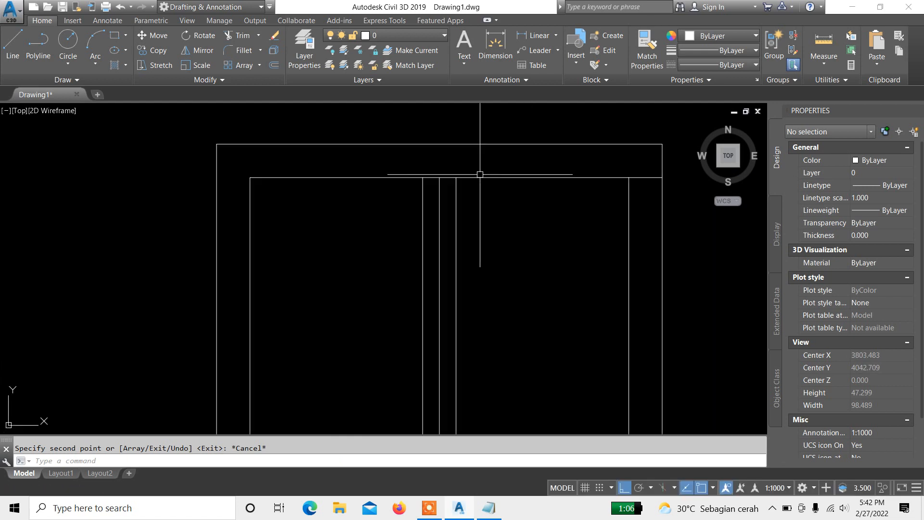
{"action": "left_click", "coordinate": [444, 196]}
{"action": "left_click", "coordinate": [434, 194]}
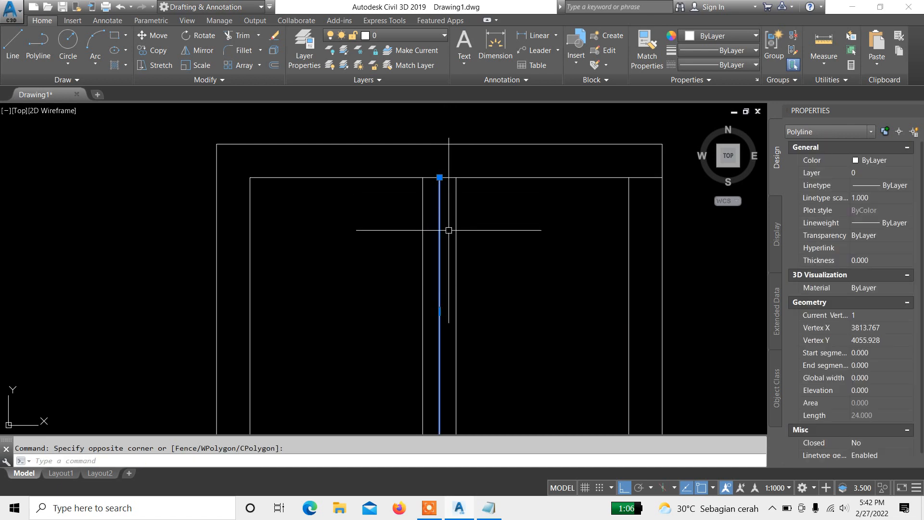
{"action": "key", "text": "Escape"}
{"action": "scroll", "coordinate": [465, 190], "scroll_direction": "up", "scroll_amount": 5}
{"action": "left_click", "coordinate": [444, 182]}
{"action": "left_click", "coordinate": [388, 214]}
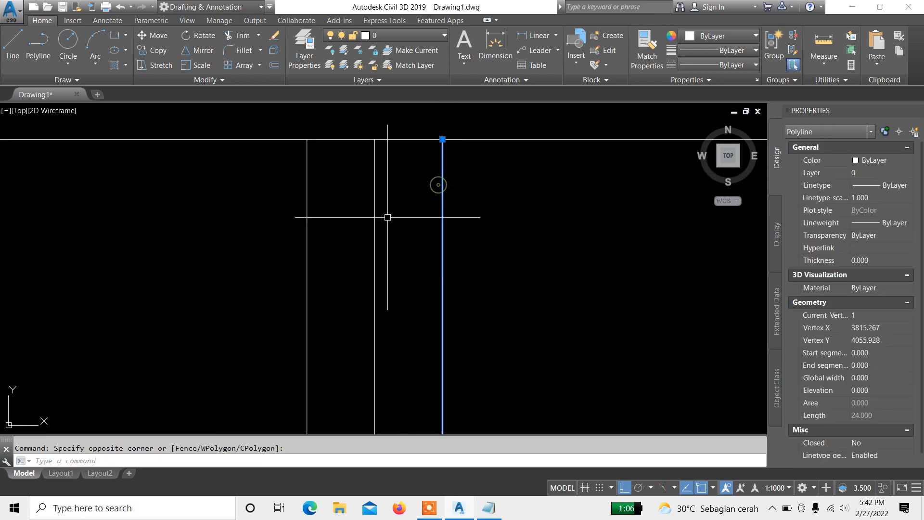
{"action": "left_click", "coordinate": [359, 216]}
{"action": "left_click", "coordinate": [258, 192]}
{"action": "key", "text": "Escape"}
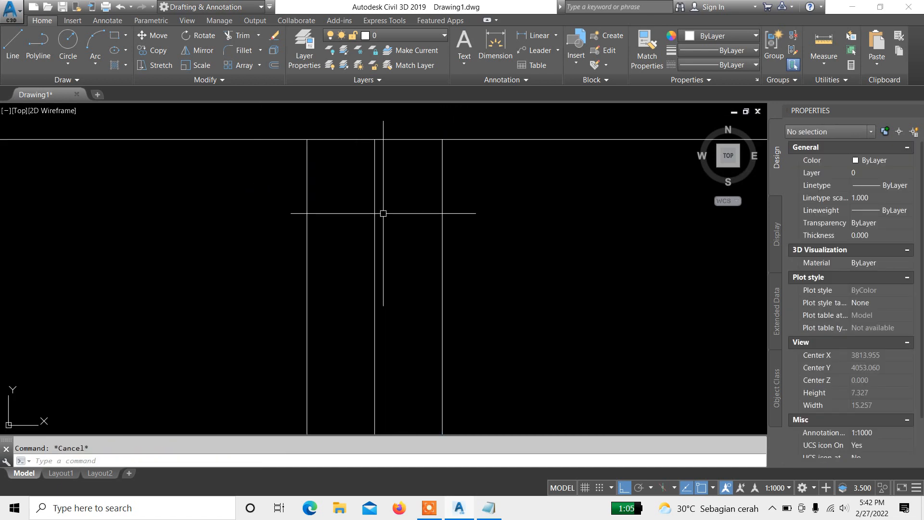
Step: Erase the original middle vertical dividing polyline between its two copies
{"action": "left_click", "coordinate": [385, 214]}
{"action": "left_click", "coordinate": [357, 193]}
{"action": "scroll", "coordinate": [359, 196], "scroll_direction": "down", "scroll_amount": 5}
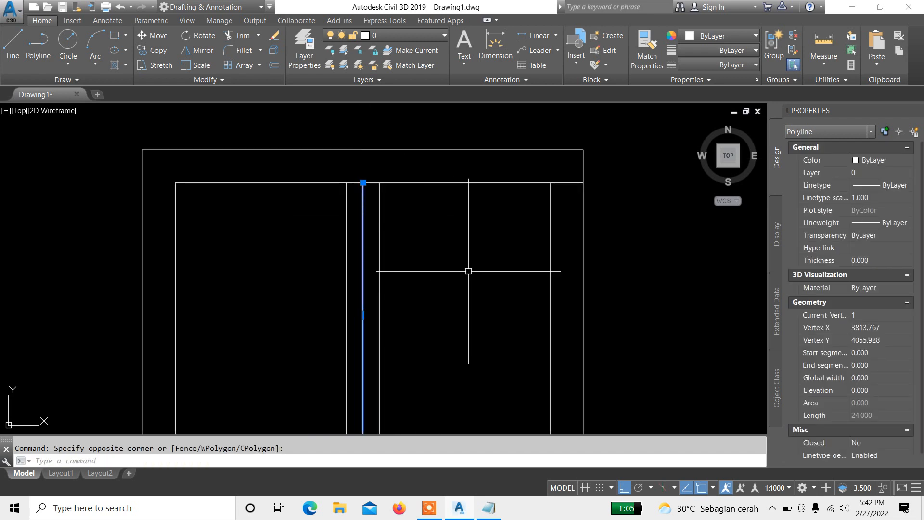
{"action": "type", "text": "e"}
{"action": "key", "text": "Return"}
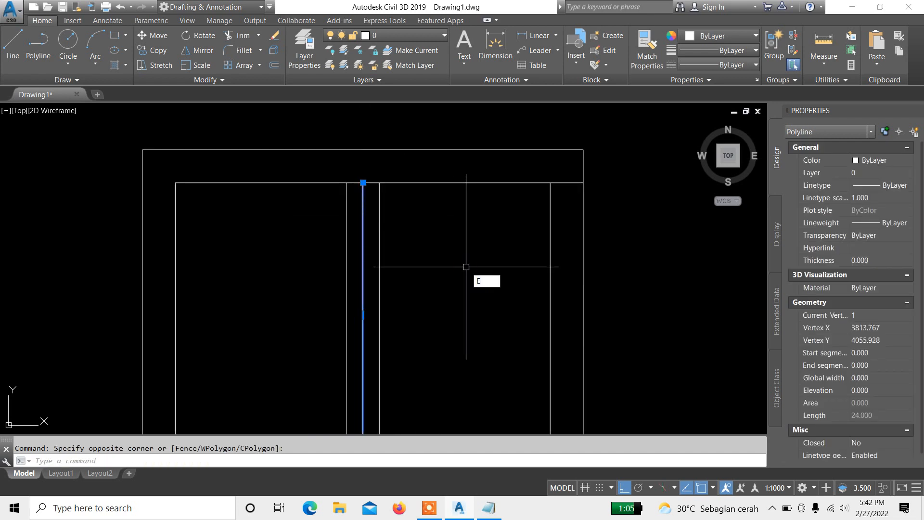
Step: Window-select and erase the short horizontal polyline beyond the inner rectangle's upper right corner
{"action": "left_click", "coordinate": [520, 167]}
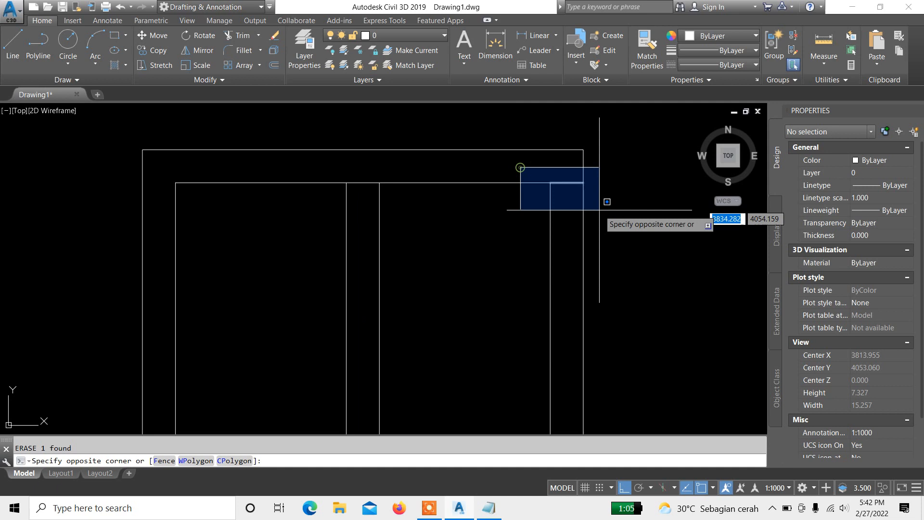
{"action": "left_click", "coordinate": [661, 225]}
{"action": "type", "text": "e"}
{"action": "key", "text": "Return"}
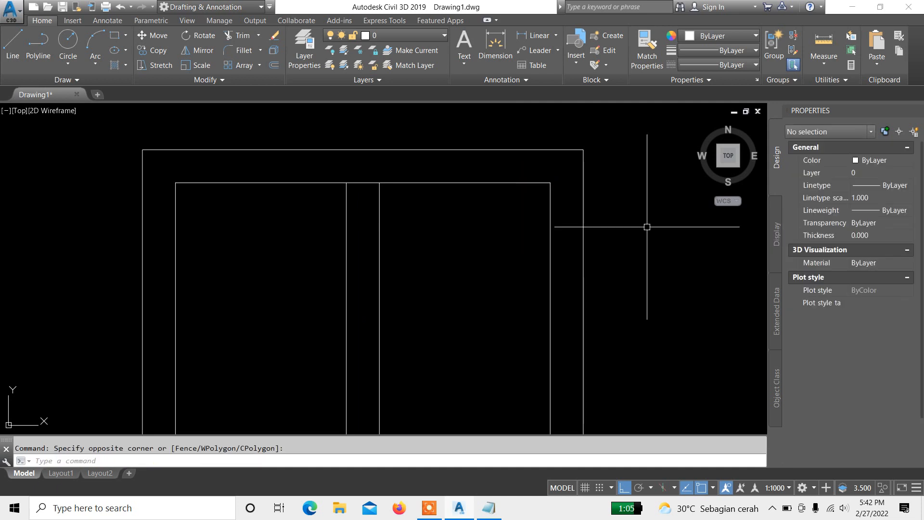
Step: Select the inner rectangle to inspect its properties, then clear the selection
{"action": "scroll", "coordinate": [409, 180], "scroll_direction": "down", "scroll_amount": 3}
{"action": "scroll", "coordinate": [490, 248], "scroll_direction": "up", "scroll_amount": 3}
{"action": "middle_click_drag", "start_coordinate": [490, 248], "coordinate": [493, 251]}
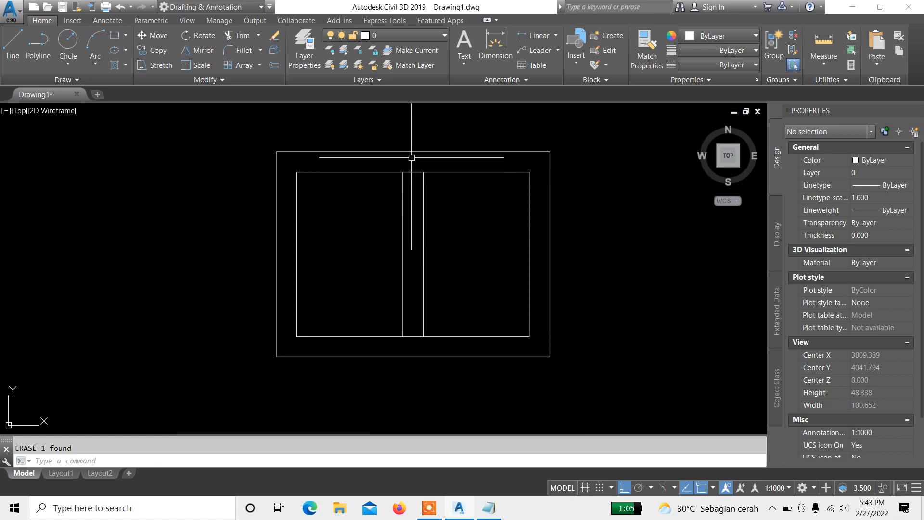
{"action": "scroll", "coordinate": [432, 289], "scroll_direction": "up", "scroll_amount": 2}
{"action": "scroll", "coordinate": [439, 245], "scroll_direction": "down", "scroll_amount": 2}
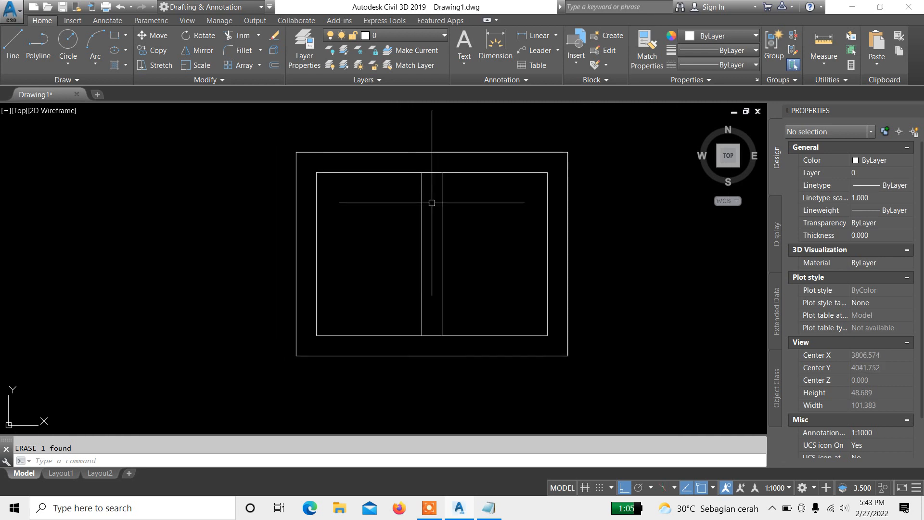
{"action": "scroll", "coordinate": [416, 193], "scroll_direction": "up", "scroll_amount": 2}
{"action": "middle_click_drag", "start_coordinate": [485, 186], "coordinate": [465, 174]}
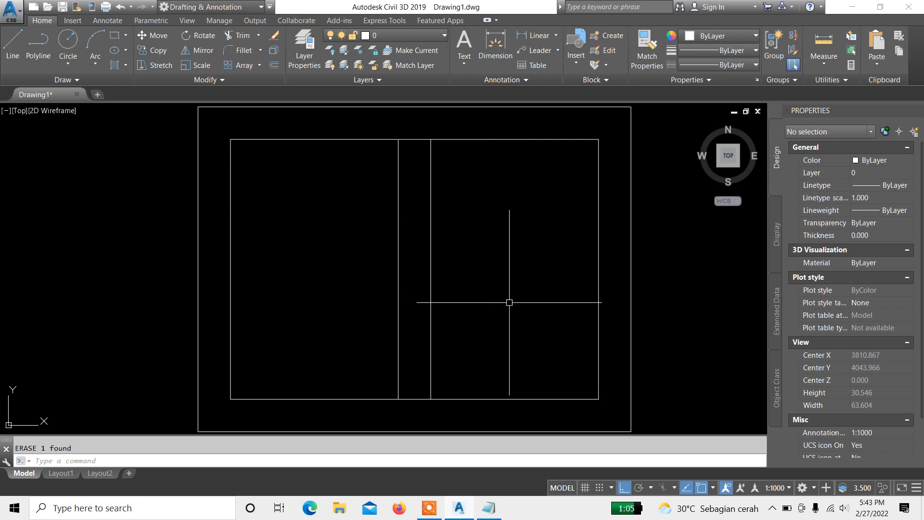
{"action": "left_click", "coordinate": [509, 141]}
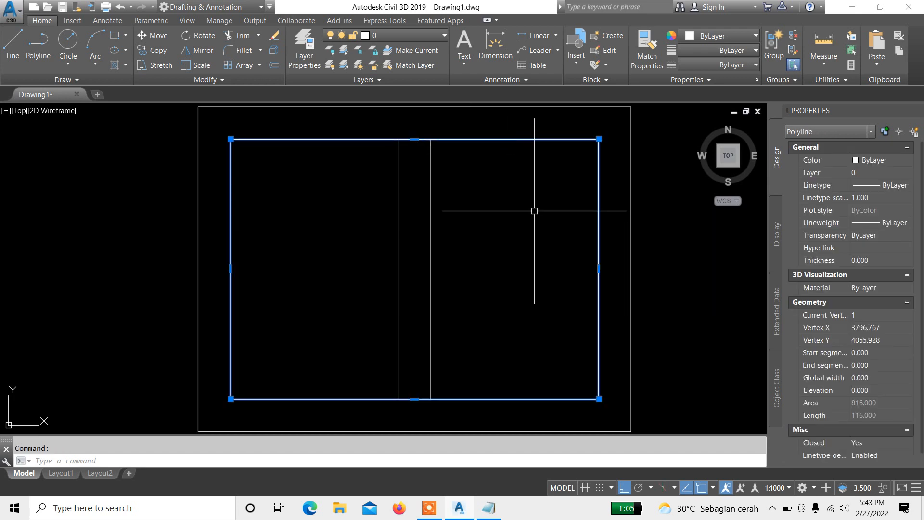
{"action": "key", "text": "Escape"}
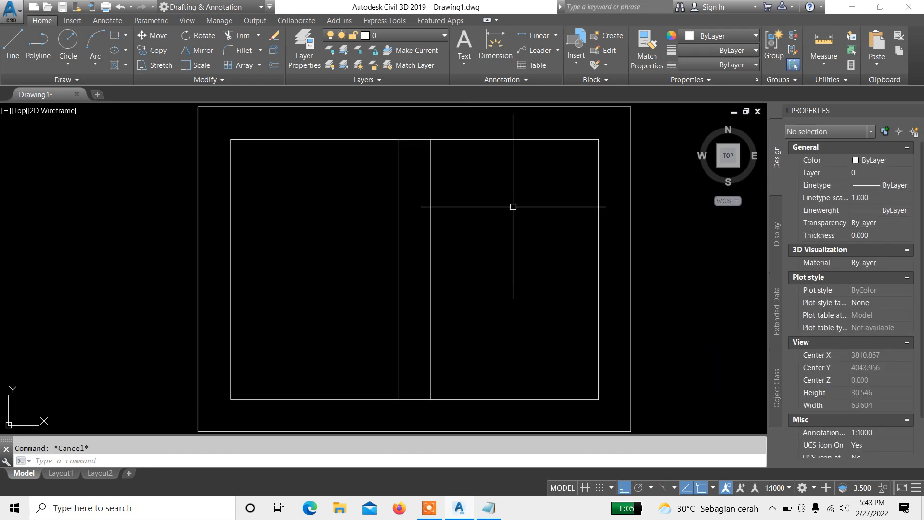
{"action": "mouse_move", "coordinate": [513, 207]}
{"action": "middle_mouse_down"}
{"action": "mouse_move", "coordinate": [504, 226]}
{"action": "mouse_move", "coordinate": [468, 205]}
{"action": "mouse_move", "coordinate": [469, 185]}
{"action": "middle_mouse_up"}
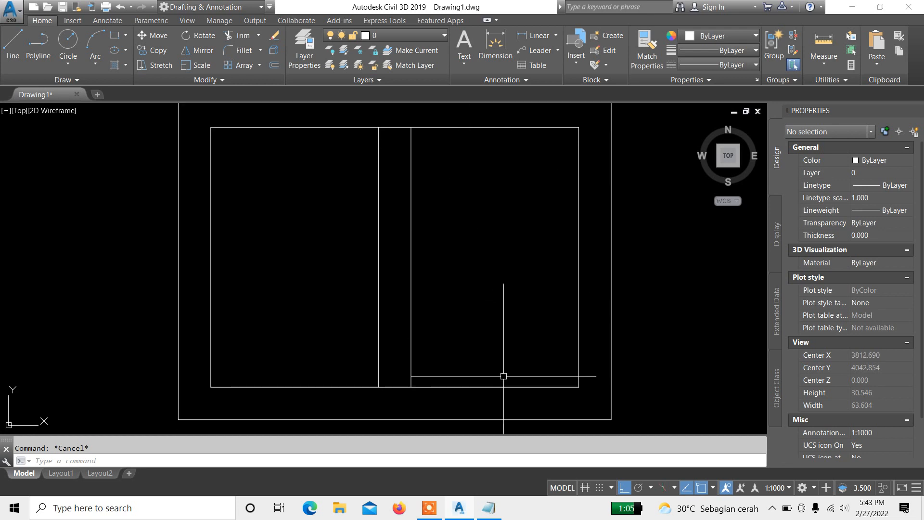
Step: Switch to Notepad to continue the command list
{"action": "left_click", "coordinate": [489, 508]}
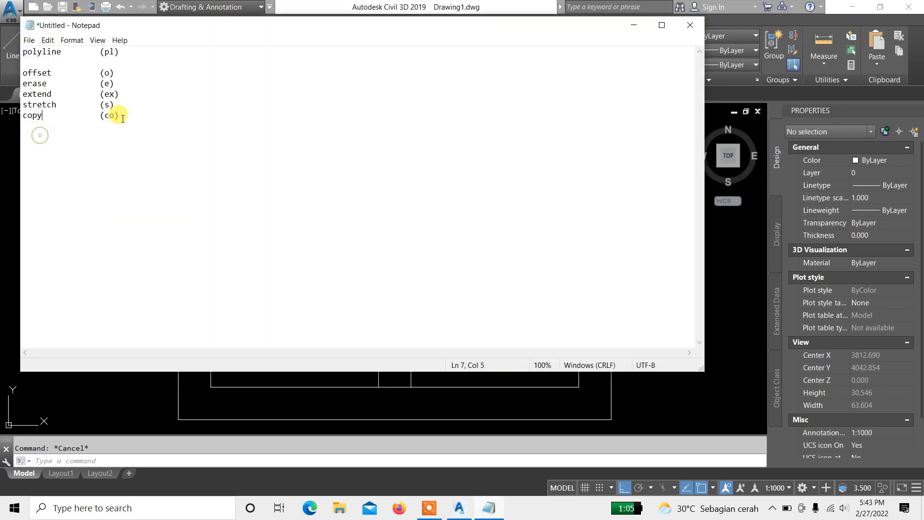
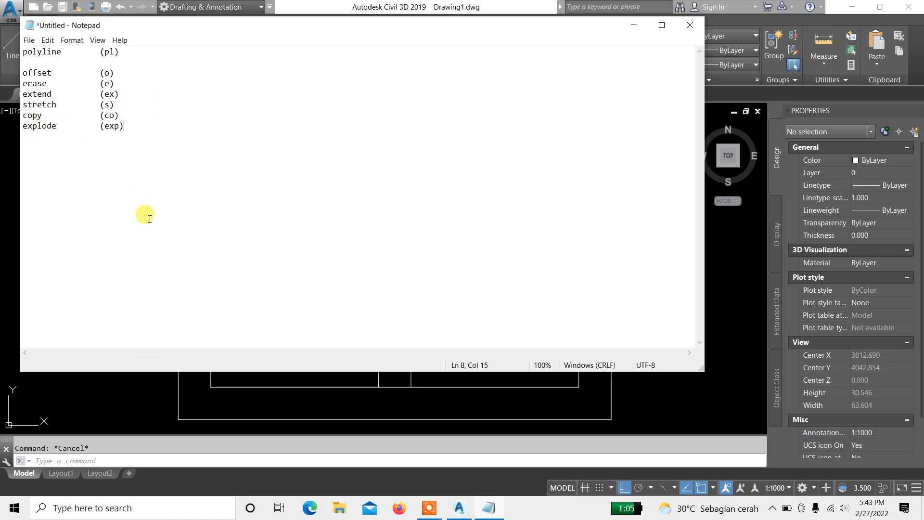
Step: Return to the drawing, start the Explode command with the expl shortcut, then cancel it
{"action": "left_click", "coordinate": [137, 391]}
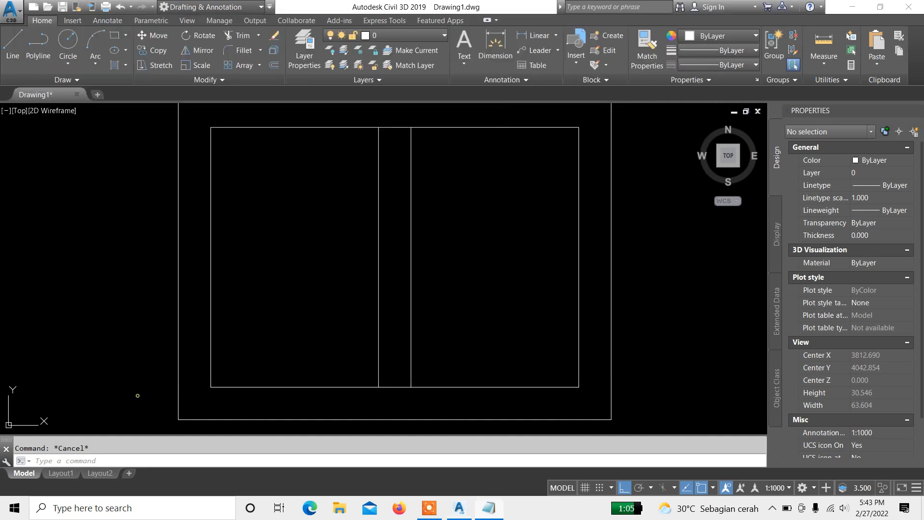
{"action": "middle_click_drag", "start_coordinate": [329, 243], "coordinate": [331, 270]}
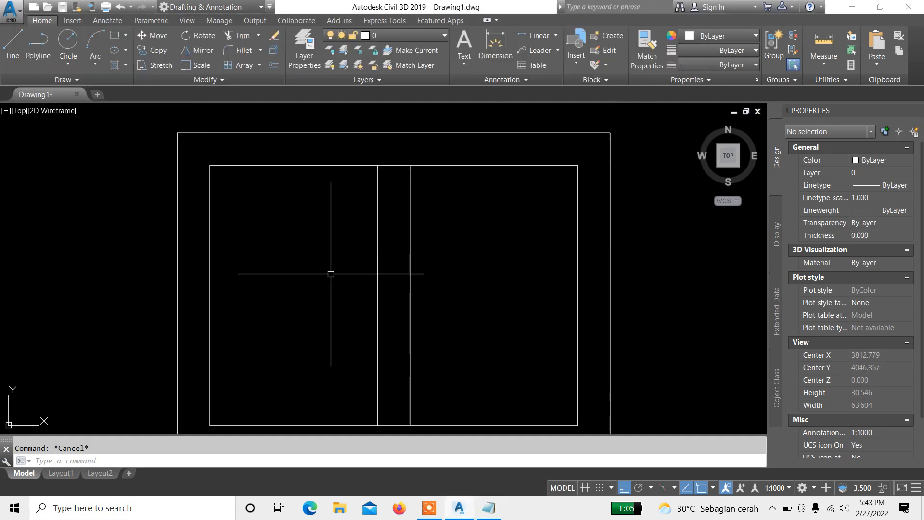
{"action": "left_click", "coordinate": [330, 270]}
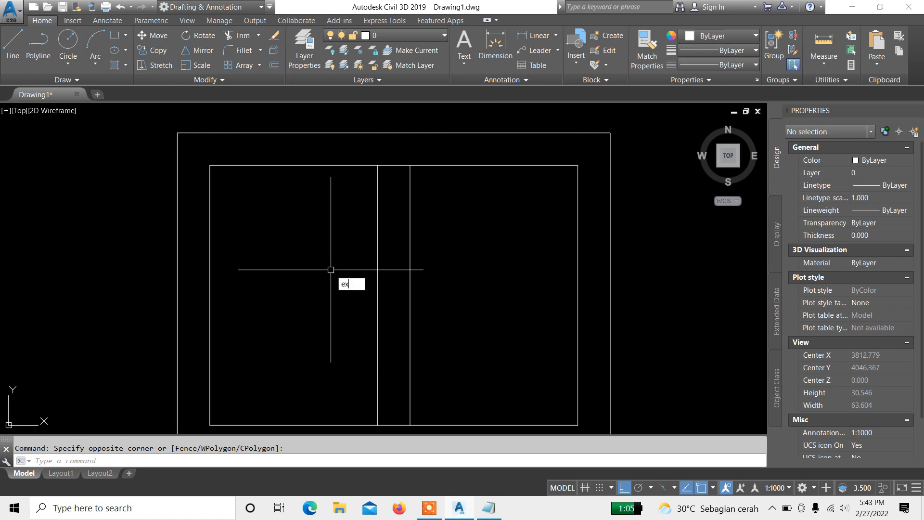
{"action": "type", "text": "exp"}
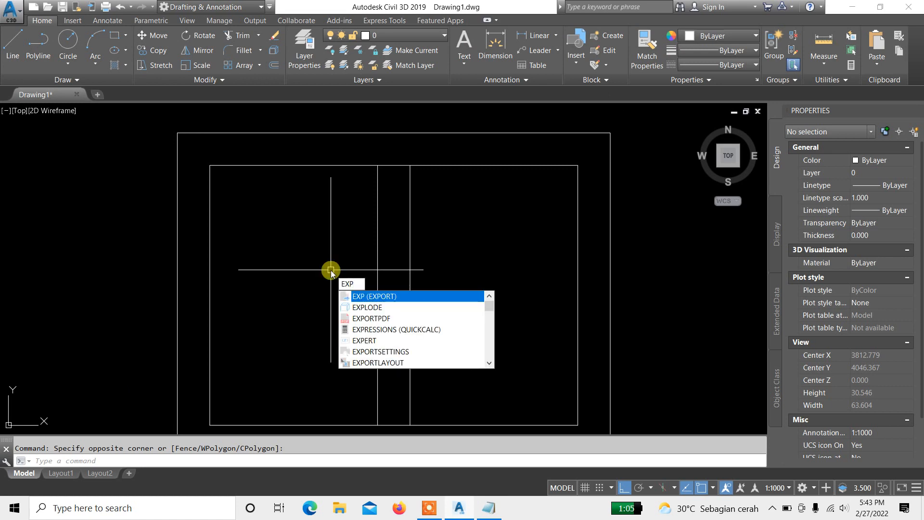
{"action": "type", "text": "l"}
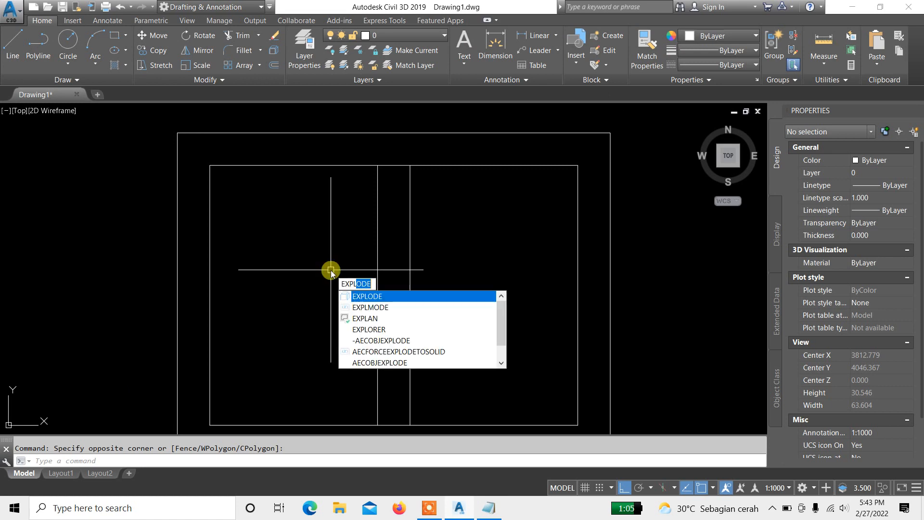
{"action": "key", "text": "Return"}
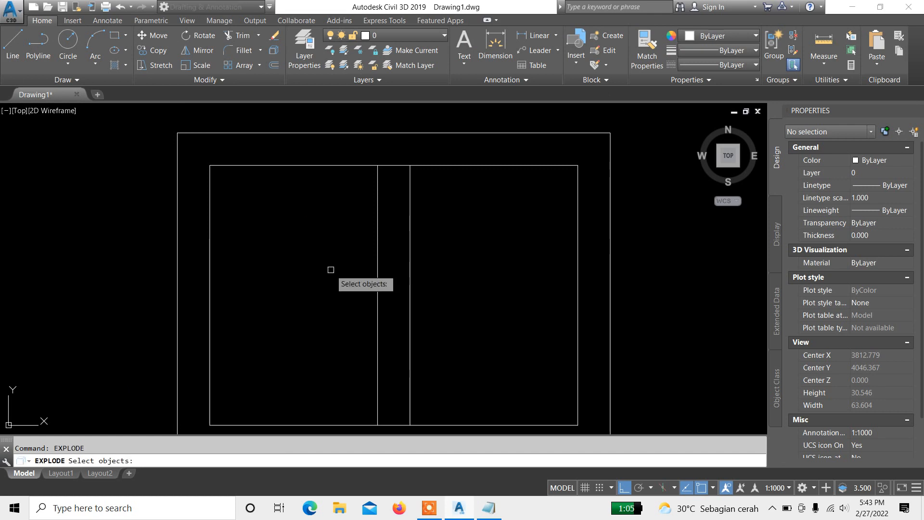
{"action": "key", "text": "Escape"}
Step: Change the explode shortcut in the Notepad command list to expl and return to the drawing
{"action": "left_click", "coordinate": [490, 508]}
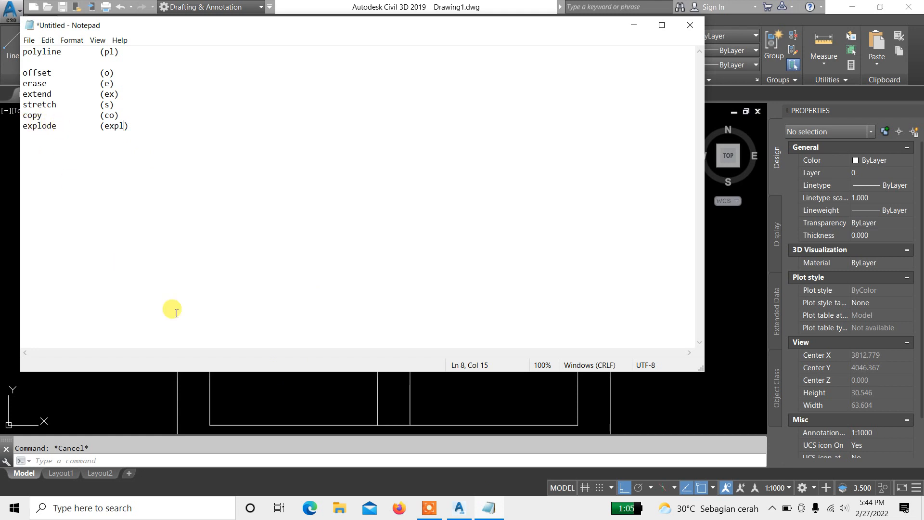
{"action": "left_click", "coordinate": [305, 397]}
Step: Explode the inner rectangle into separate lines
{"action": "left_click", "coordinate": [295, 231]}
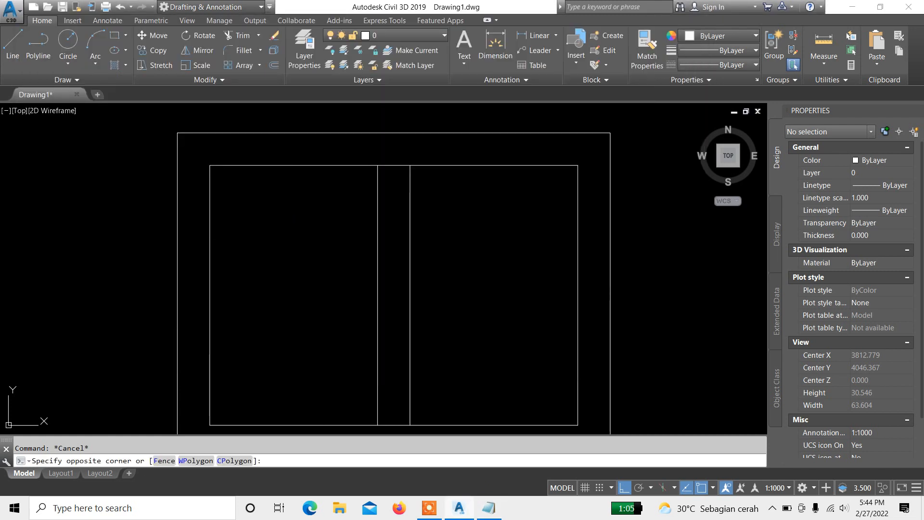
{"action": "type", "text": "EXPLODE"}
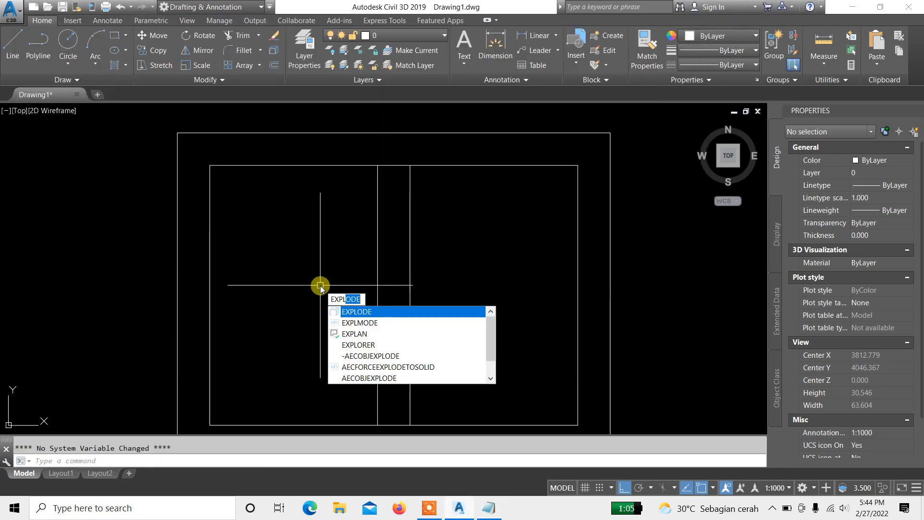
{"action": "key", "text": "Return"}
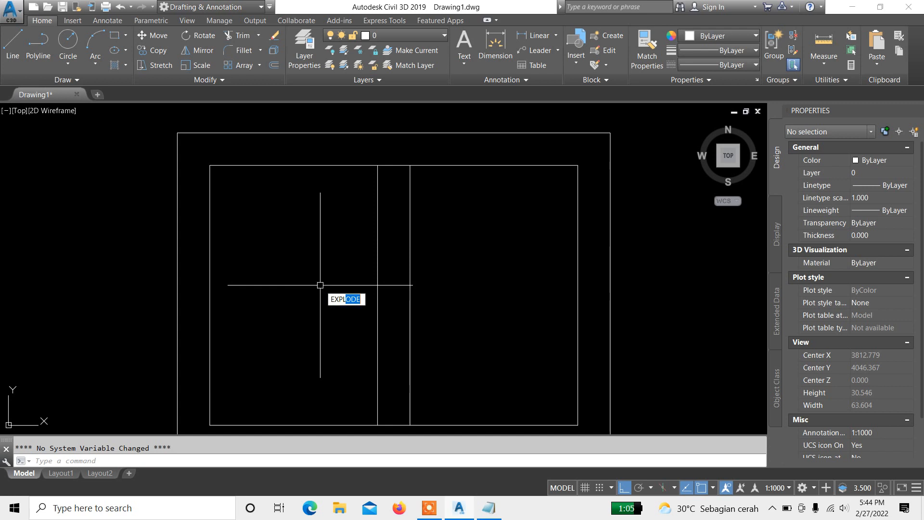
{"action": "scroll", "coordinate": [339, 195], "scroll_direction": "down", "scroll_amount": 2}
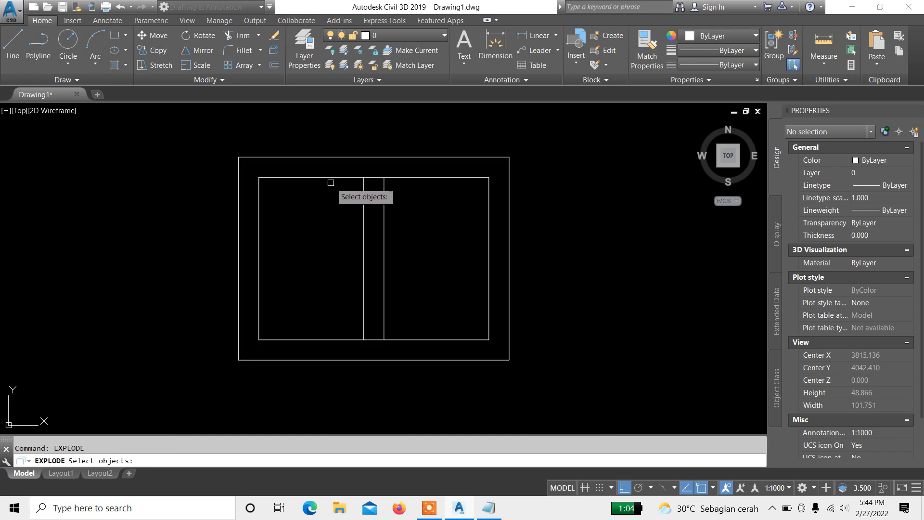
{"action": "scroll", "coordinate": [328, 174], "scroll_direction": "up", "scroll_amount": 1}
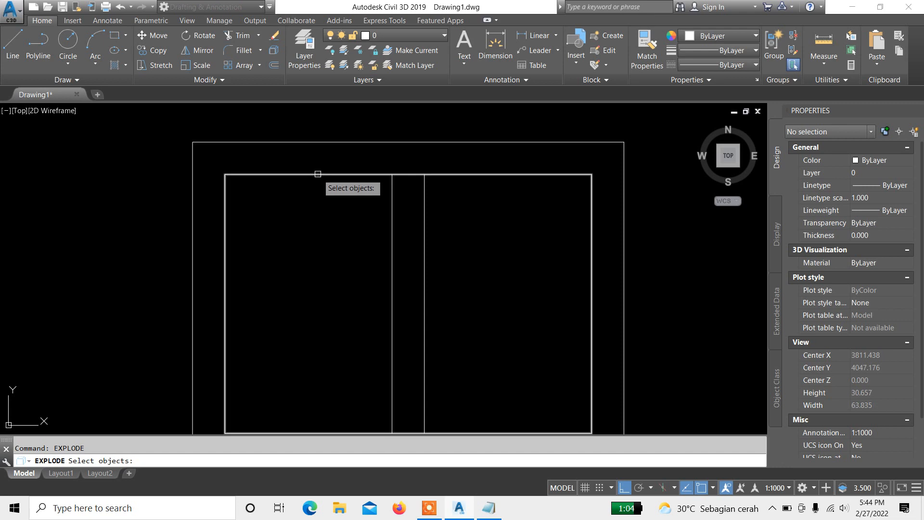
{"action": "scroll", "coordinate": [319, 172], "scroll_direction": "down", "scroll_amount": 1}
{"action": "left_click", "coordinate": [321, 170]}
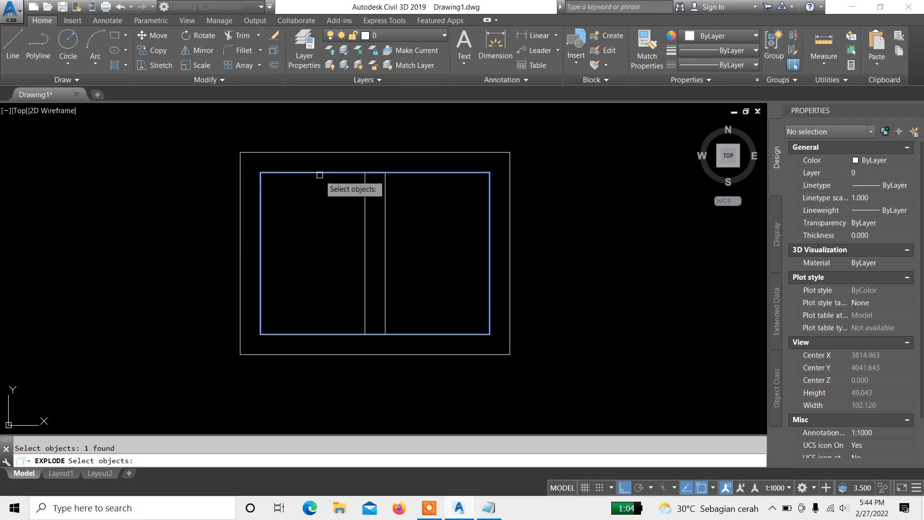
{"action": "key", "text": "Return"}
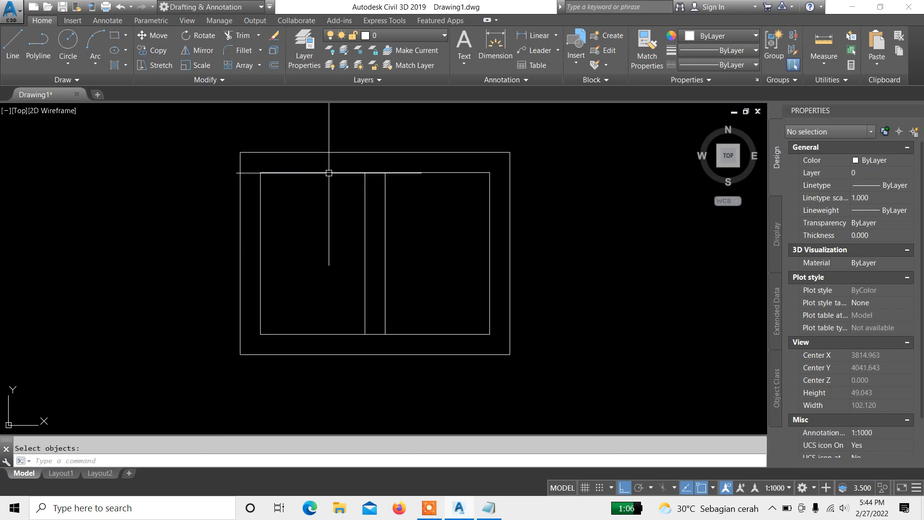
Step: Select individual edges of both rectangles to check which ones are now separate lines, clearing each selection
{"action": "left_click", "coordinate": [324, 173]}
{"action": "middle_click_drag", "start_coordinate": [306, 216], "coordinate": [299, 192]}
{"action": "key", "text": "Escape"}
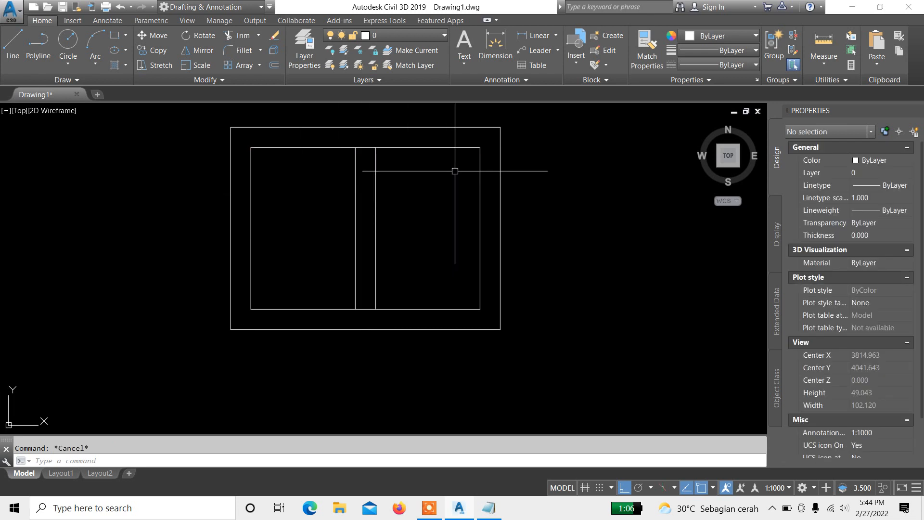
{"action": "middle_click_drag", "start_coordinate": [443, 144], "coordinate": [440, 182]}
{"action": "left_click", "coordinate": [429, 174]}
{"action": "left_click", "coordinate": [409, 141]}
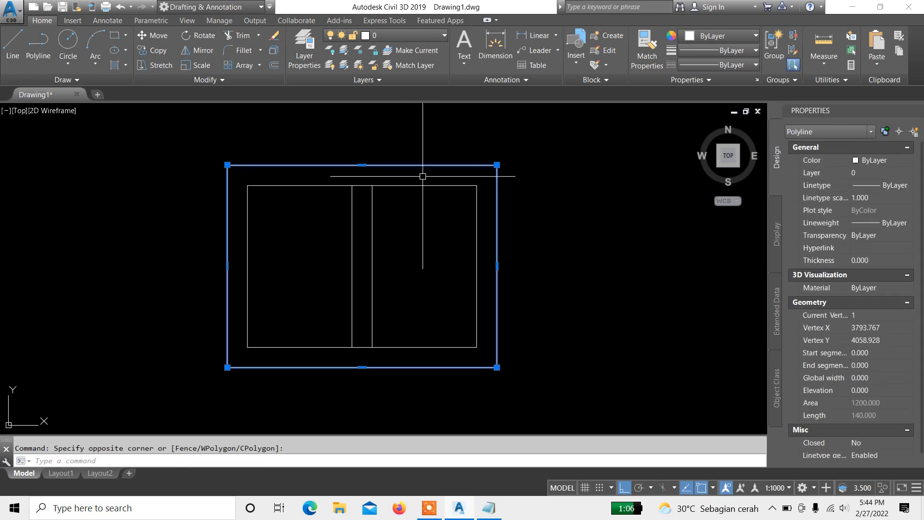
{"action": "key", "text": "Escape"}
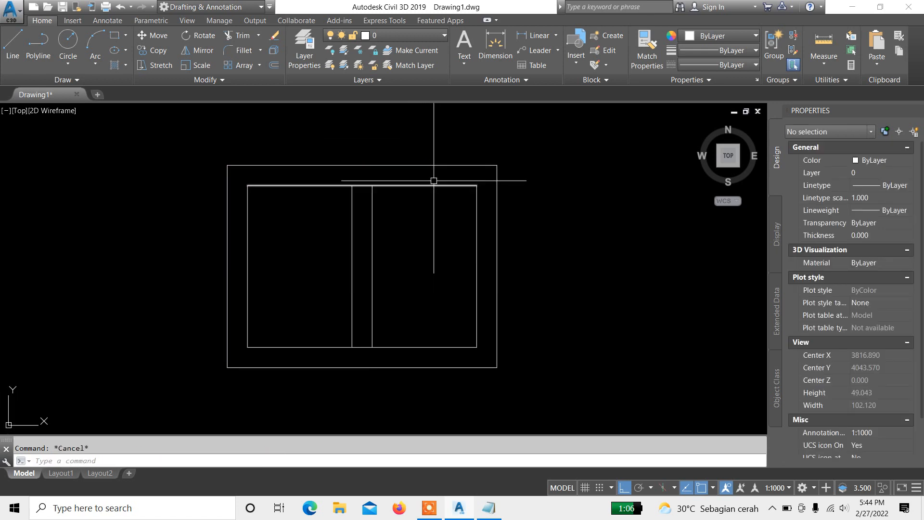
{"action": "left_click", "coordinate": [433, 182]}
{"action": "left_click", "coordinate": [425, 197]}
{"action": "key", "text": "Escape"}
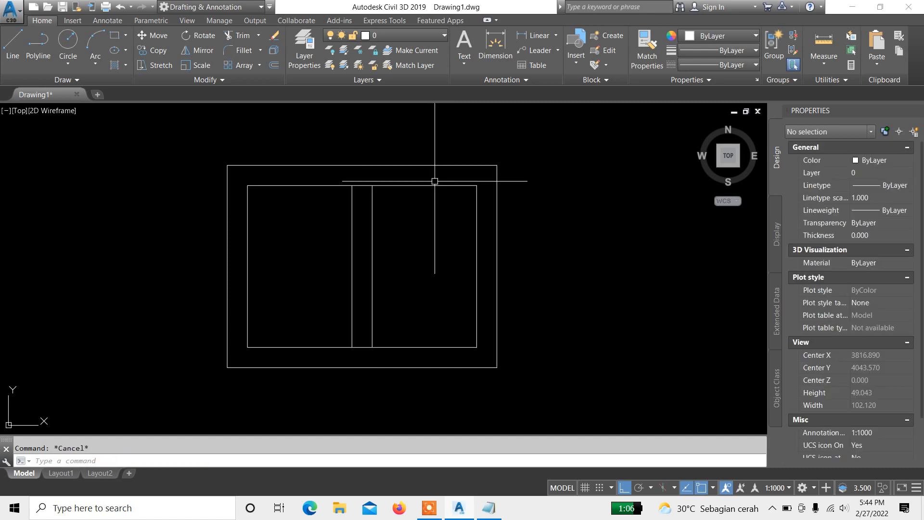
{"action": "left_click", "coordinate": [434, 182]}
{"action": "left_click", "coordinate": [425, 206]}
{"action": "left_click", "coordinate": [482, 220]}
{"action": "left_click", "coordinate": [459, 216]}
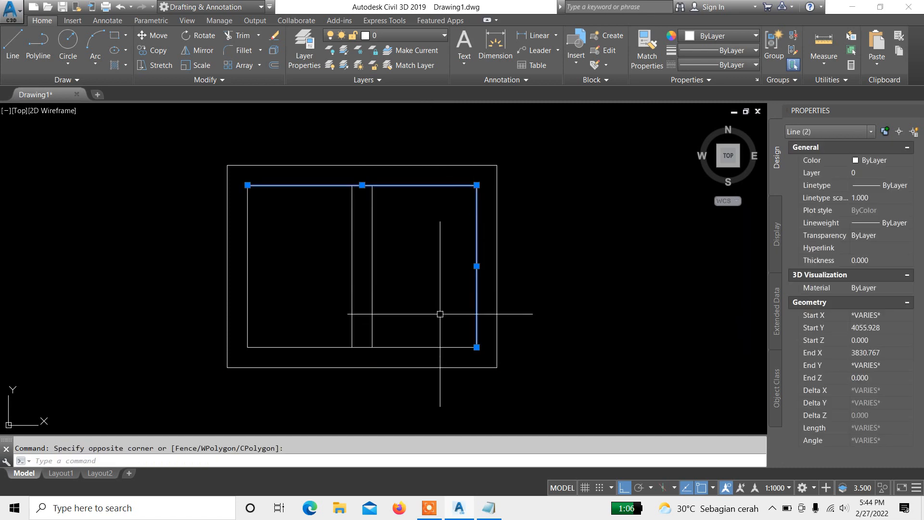
{"action": "key", "text": "Escape"}
{"action": "left_click", "coordinate": [430, 331]}
{"action": "left_click", "coordinate": [424, 347]}
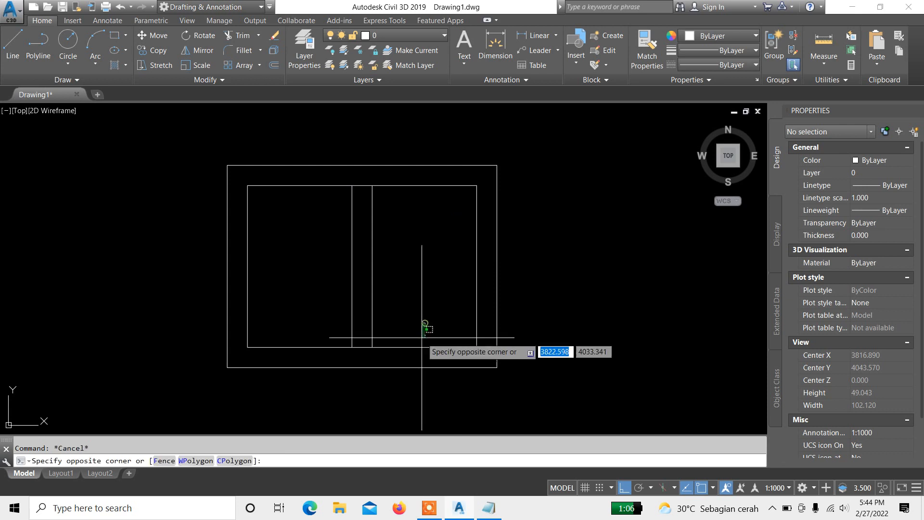
{"action": "left_click", "coordinate": [414, 351]}
{"action": "key", "text": "Escape"}
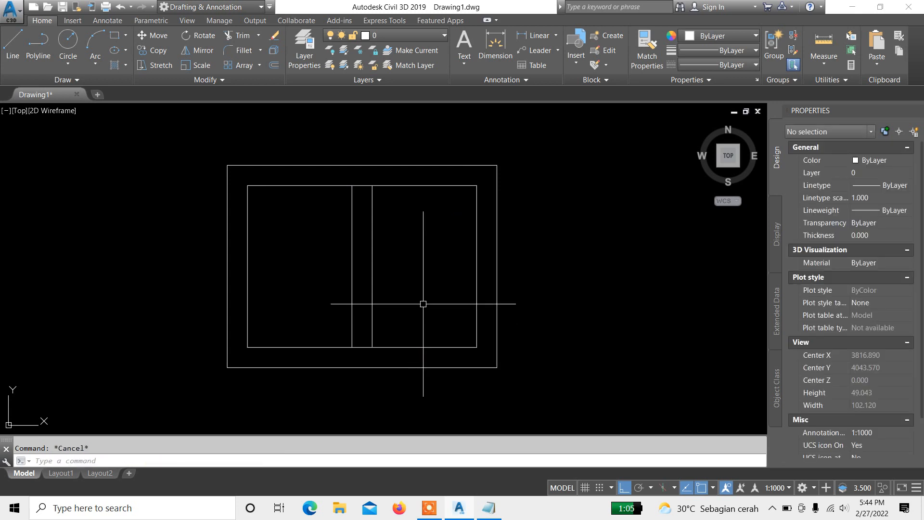
Step: Copy the inner rectangle's bottom edge 3 units upward
{"action": "scroll", "coordinate": [398, 334], "scroll_direction": "up", "scroll_amount": 2}
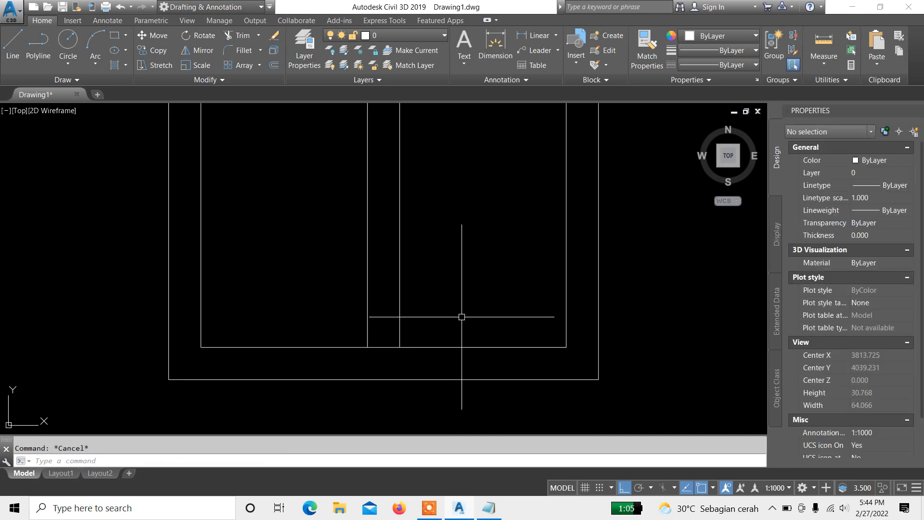
{"action": "mouse_move", "coordinate": [462, 317]}
{"action": "middle_mouse_down"}
{"action": "mouse_move", "coordinate": [456, 373]}
{"action": "mouse_move", "coordinate": [443, 316]}
{"action": "middle_mouse_up"}
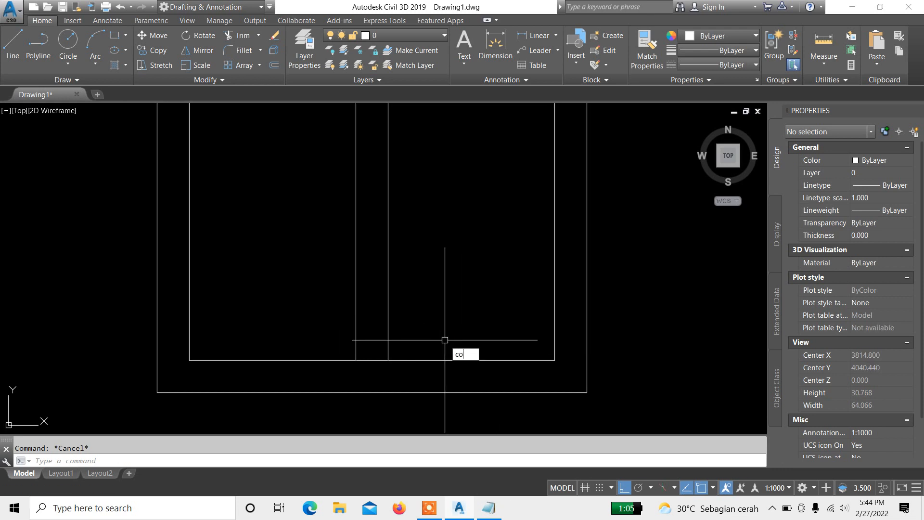
{"action": "key", "text": "Return"}
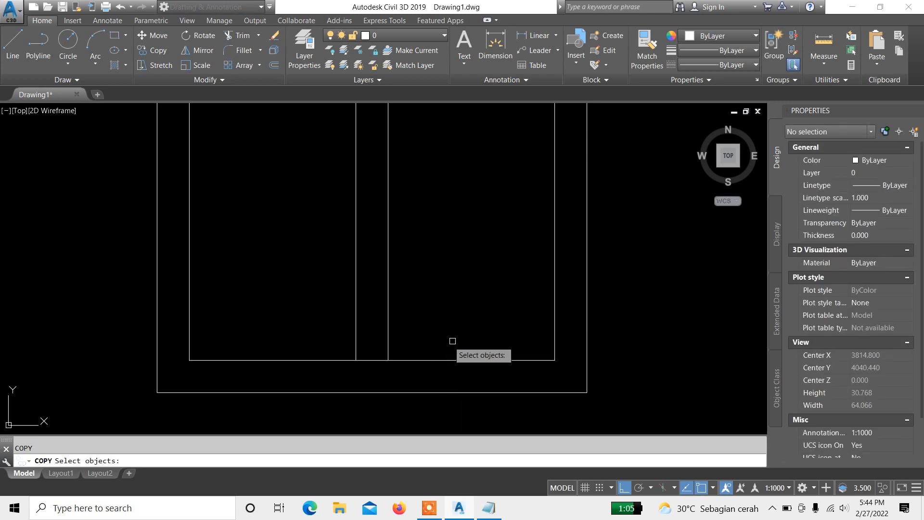
{"action": "left_click", "coordinate": [479, 343]}
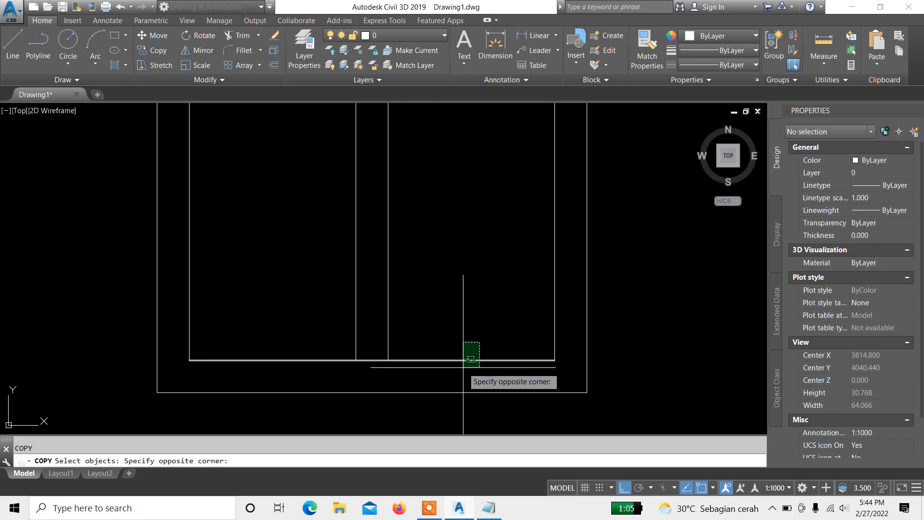
{"action": "left_click", "coordinate": [463, 368]}
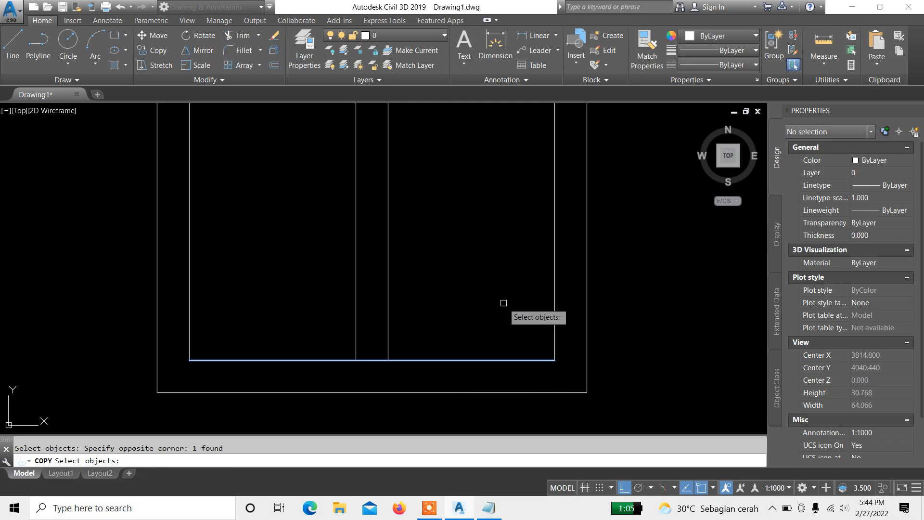
{"action": "key", "text": "Return"}
{"action": "scroll", "coordinate": [491, 333], "scroll_direction": "up", "scroll_amount": 4}
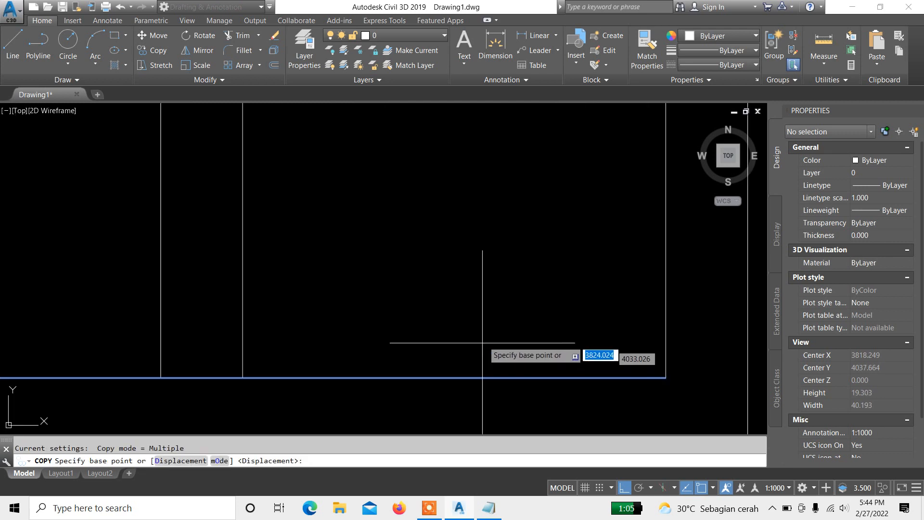
{"action": "scroll", "coordinate": [487, 289], "scroll_direction": "down", "scroll_amount": 3}
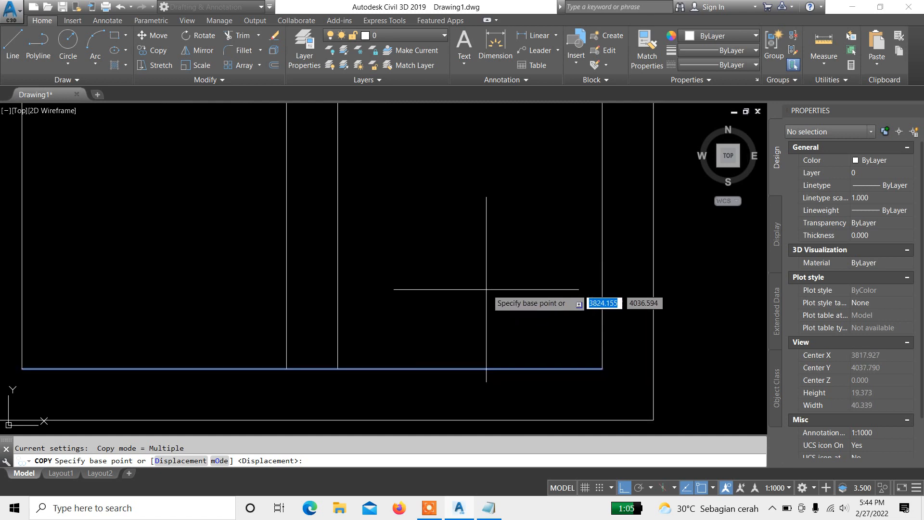
{"action": "left_click", "coordinate": [486, 289]}
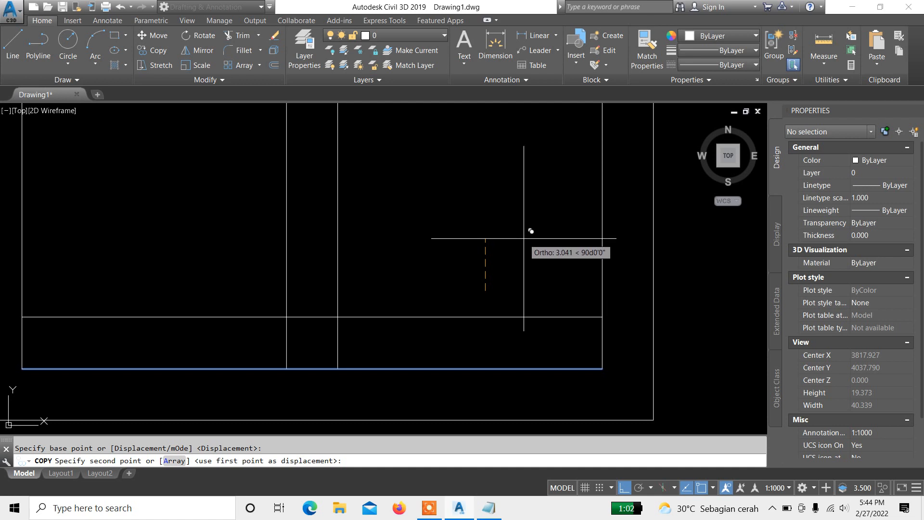
{"action": "type", "text": "3"}
{"action": "key", "text": "Return"}
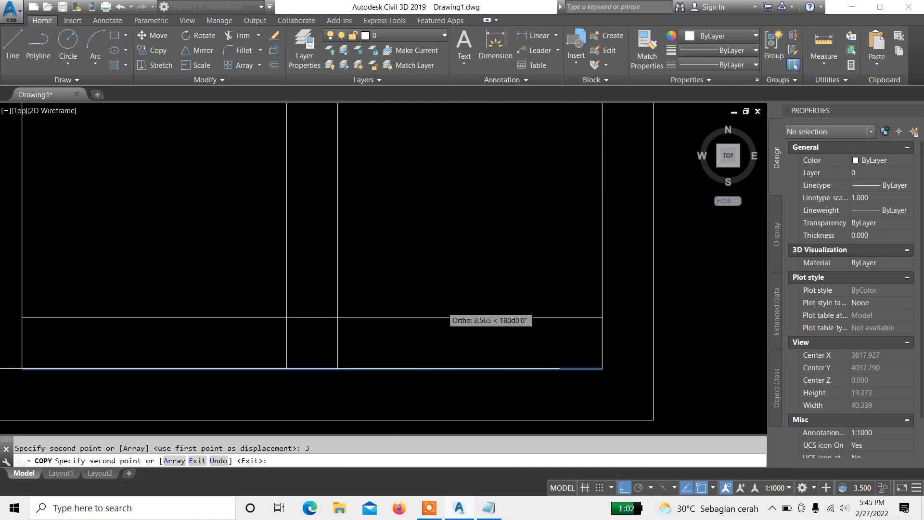
{"action": "scroll", "coordinate": [457, 241], "scroll_direction": "down", "scroll_amount": 4}
{"action": "key", "text": "Escape"}
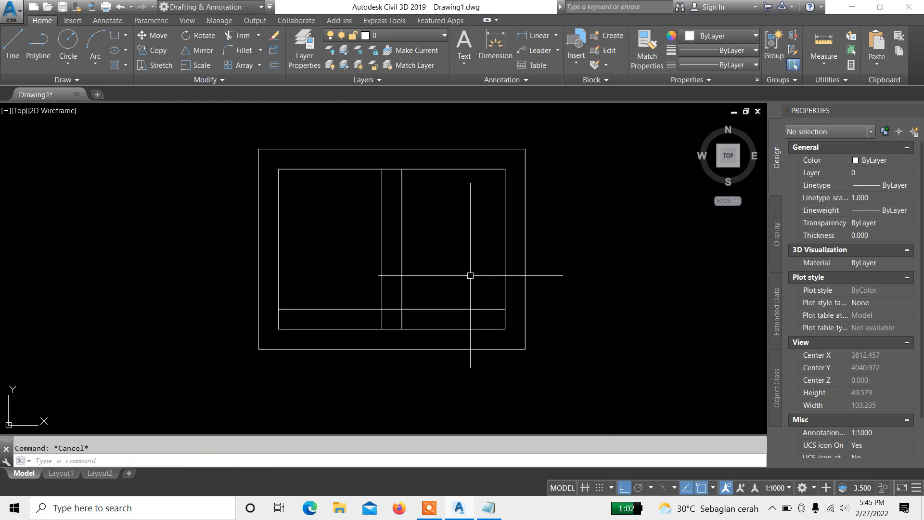
Step: Copy the inner rectangle's right edge 3 units to the left
{"action": "middle_click_drag", "start_coordinate": [472, 295], "coordinate": [502, 291]}
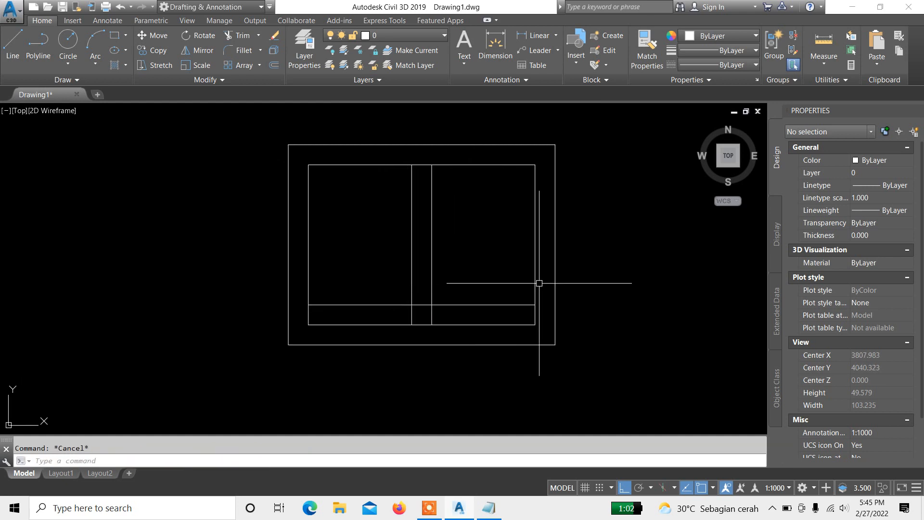
{"action": "left_click", "coordinate": [534, 271]}
{"action": "scroll", "coordinate": [507, 273], "scroll_direction": "up", "scroll_amount": 2}
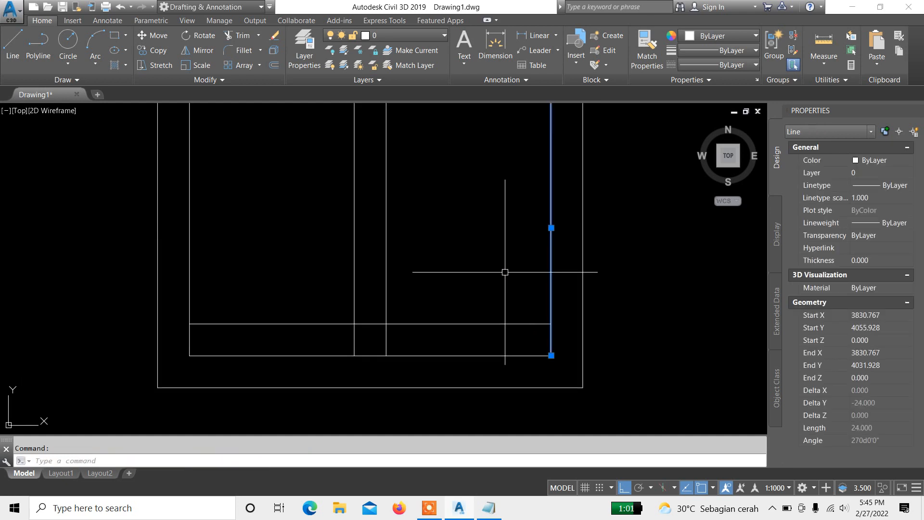
{"action": "type", "text": "co"}
{"action": "key", "text": "Return"}
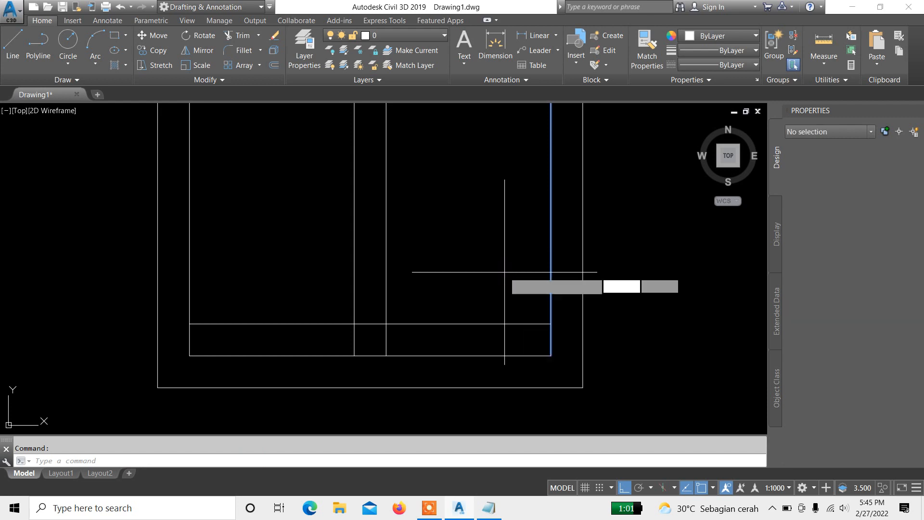
{"action": "left_click", "coordinate": [521, 261]}
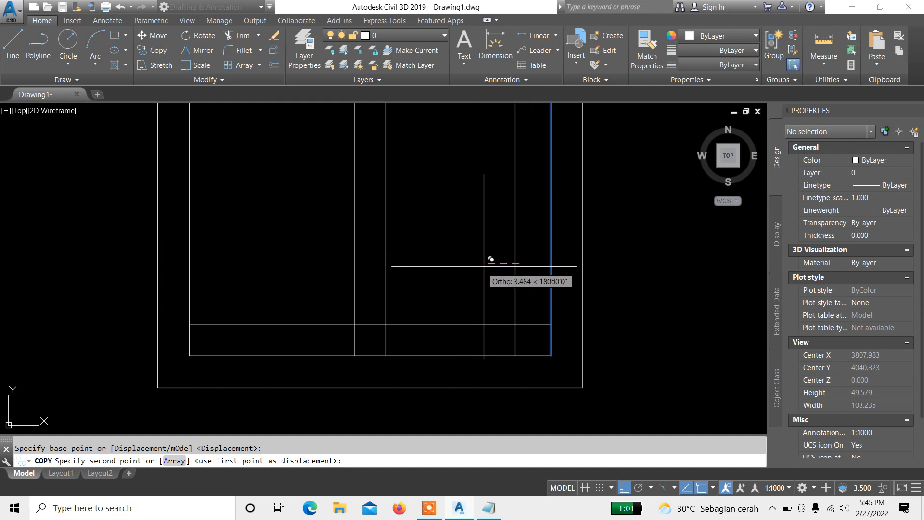
{"action": "scroll", "coordinate": [496, 255], "scroll_direction": "up", "scroll_amount": 2}
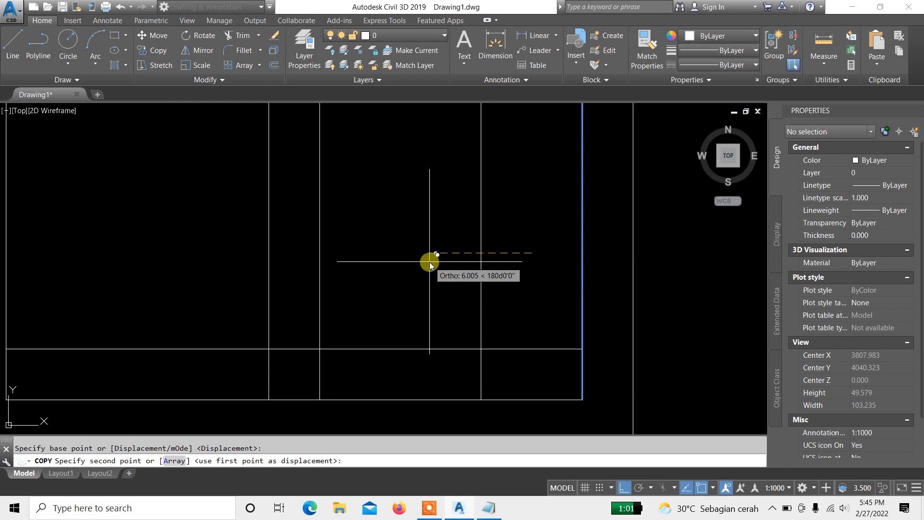
{"action": "type", "text": "3"}
{"action": "key", "text": "Return"}
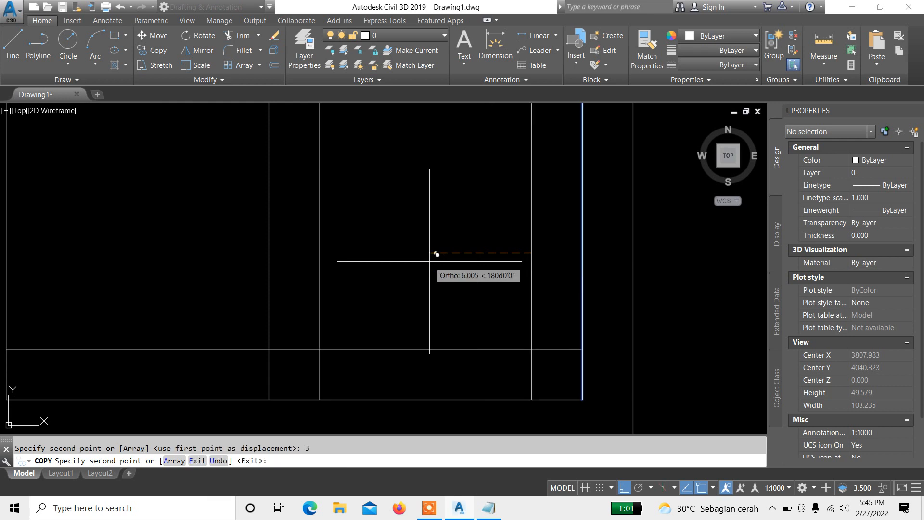
{"action": "scroll", "coordinate": [437, 254], "scroll_direction": "down", "scroll_amount": 3}
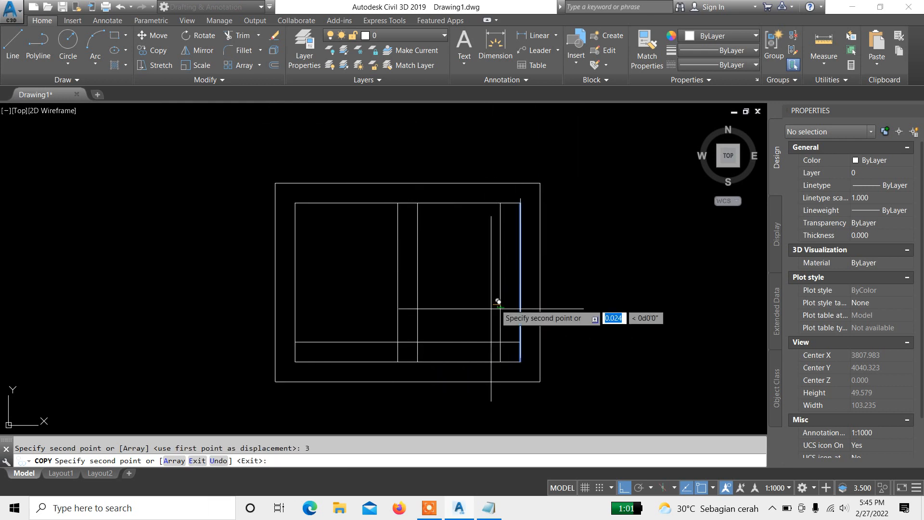
{"action": "scroll", "coordinate": [526, 307], "scroll_direction": "up", "scroll_amount": 1}
{"action": "key", "text": "Escape"}
{"action": "key", "text": "Escape"}
Step: Draw a diagonal polyline between the copied lines' intersections near the inner rectangle's bottom-right corner
{"action": "mouse_move", "coordinate": [485, 307]}
{"action": "middle_mouse_down"}
{"action": "mouse_move", "coordinate": [479, 247]}
{"action": "mouse_move", "coordinate": [476, 318]}
{"action": "middle_mouse_up"}
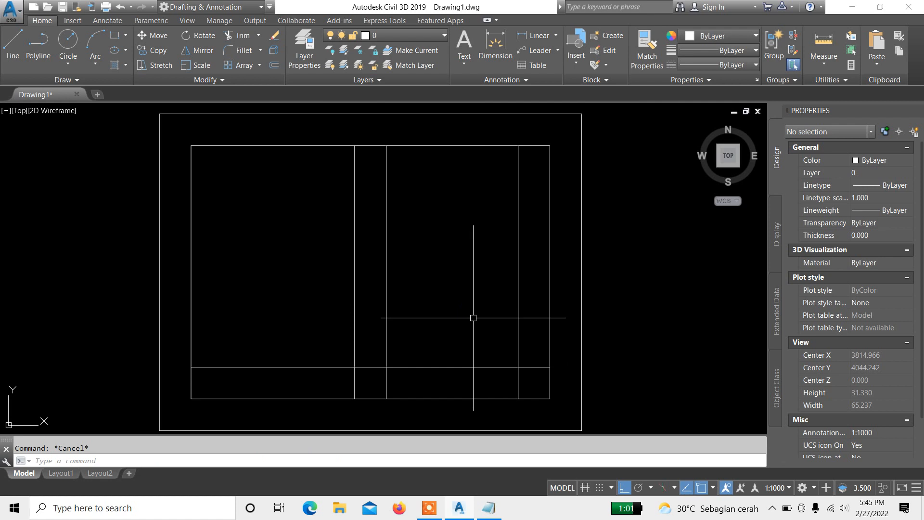
{"action": "scroll", "coordinate": [551, 386], "scroll_direction": "up", "scroll_amount": 4}
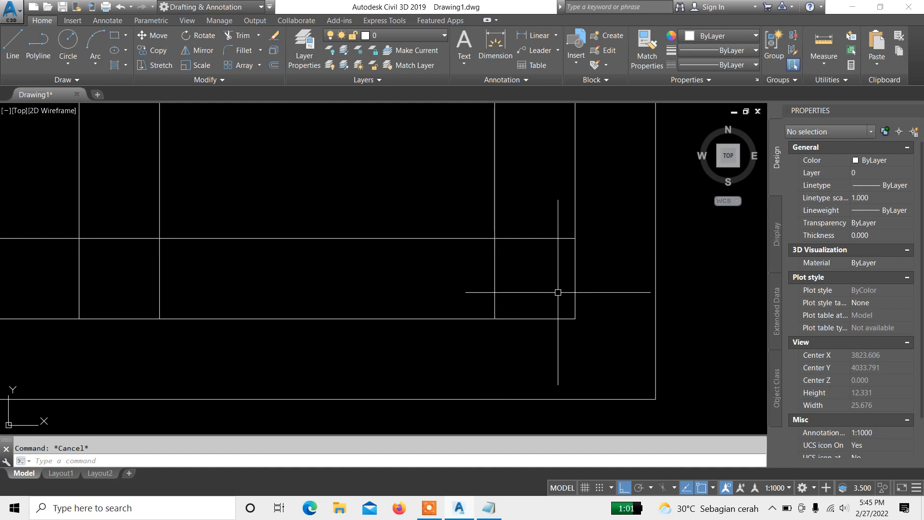
{"action": "key", "text": "Return"}
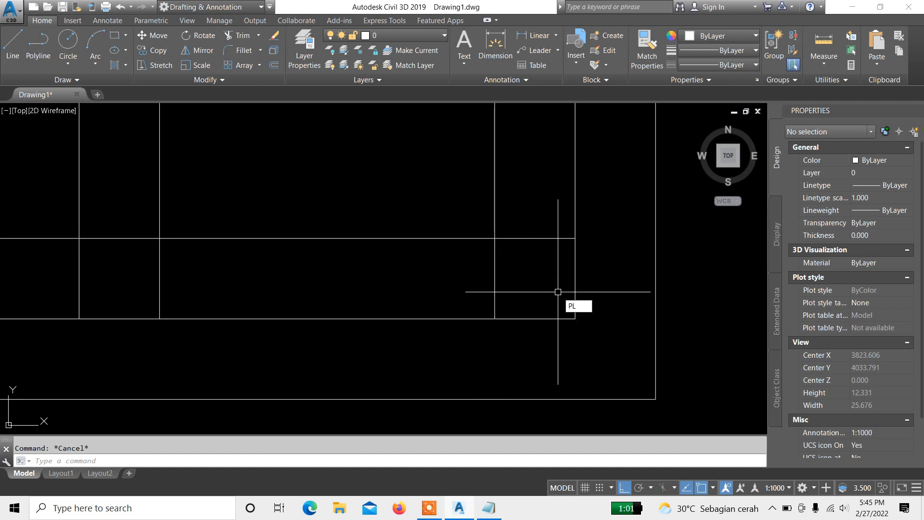
{"action": "left_click", "coordinate": [575, 238]}
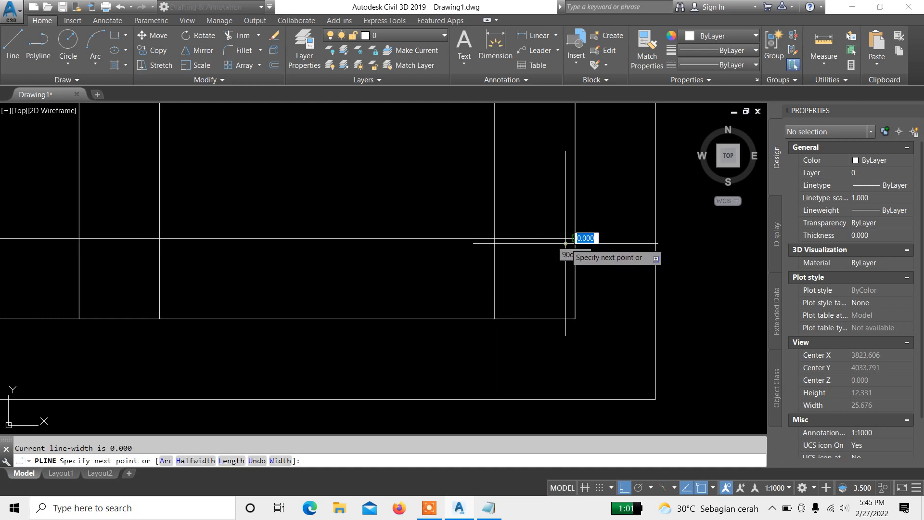
{"action": "left_click", "coordinate": [495, 319]}
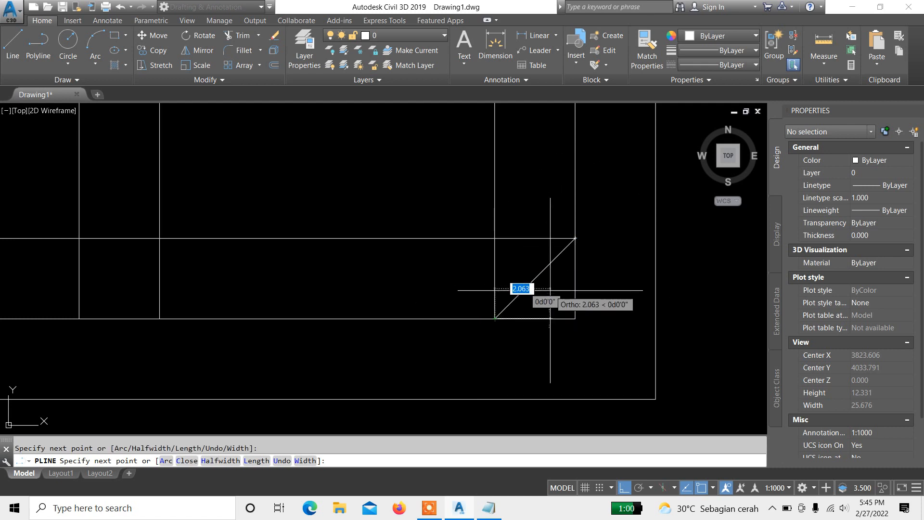
{"action": "key", "text": "Return"}
{"action": "scroll", "coordinate": [550, 291], "scroll_direction": "down", "scroll_amount": 6}
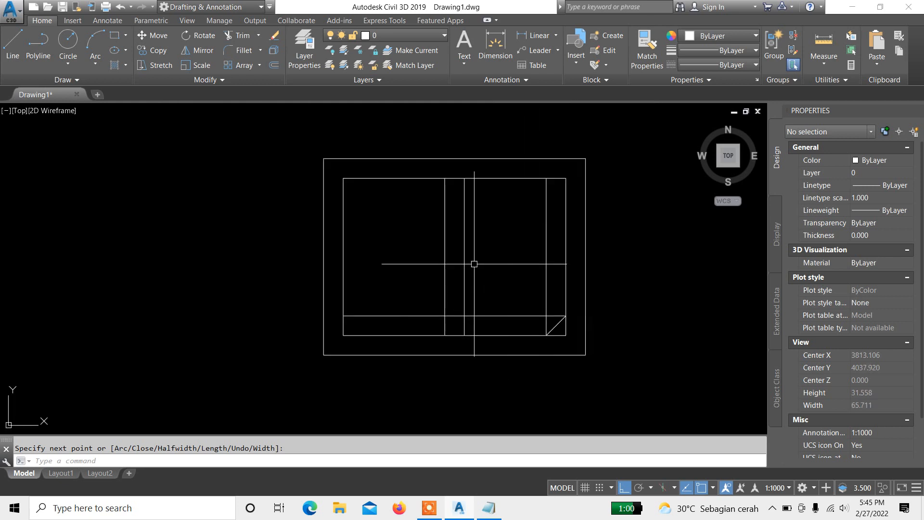
{"action": "scroll", "coordinate": [532, 301], "scroll_direction": "up", "scroll_amount": 4}
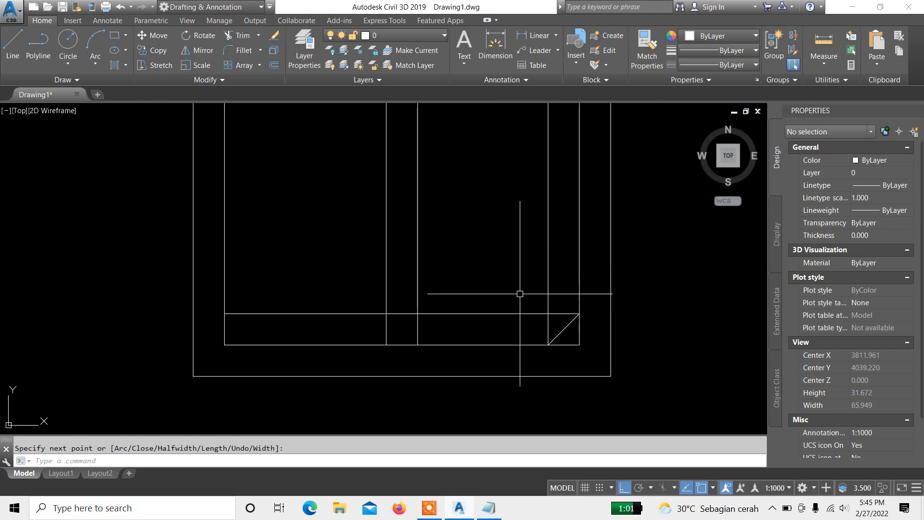
Step: Erase the two copied helper lines at the bottom-right corner, keeping the diagonal
{"action": "left_click", "coordinate": [560, 325]}
{"action": "left_click", "coordinate": [509, 239]}
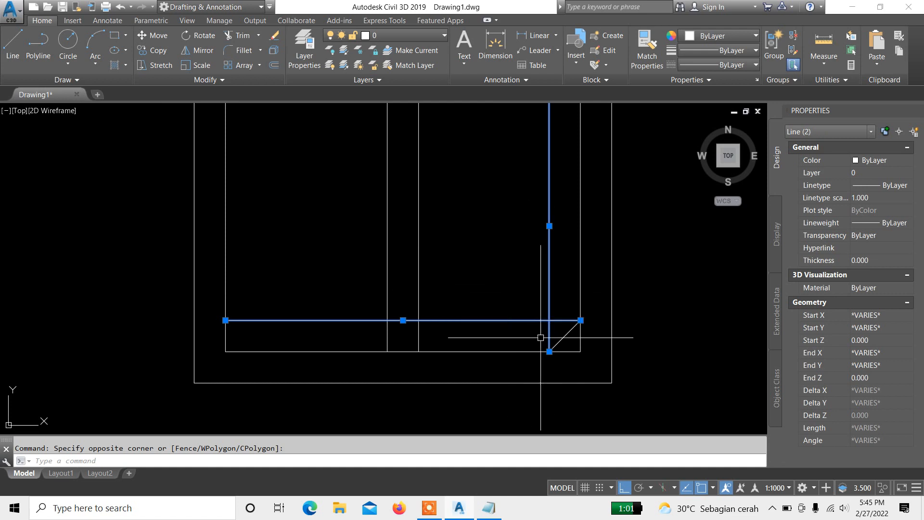
{"action": "key", "text": "Escape"}
{"action": "scroll", "coordinate": [554, 326], "scroll_direction": "up", "scroll_amount": 4}
{"action": "left_click", "coordinate": [553, 326]}
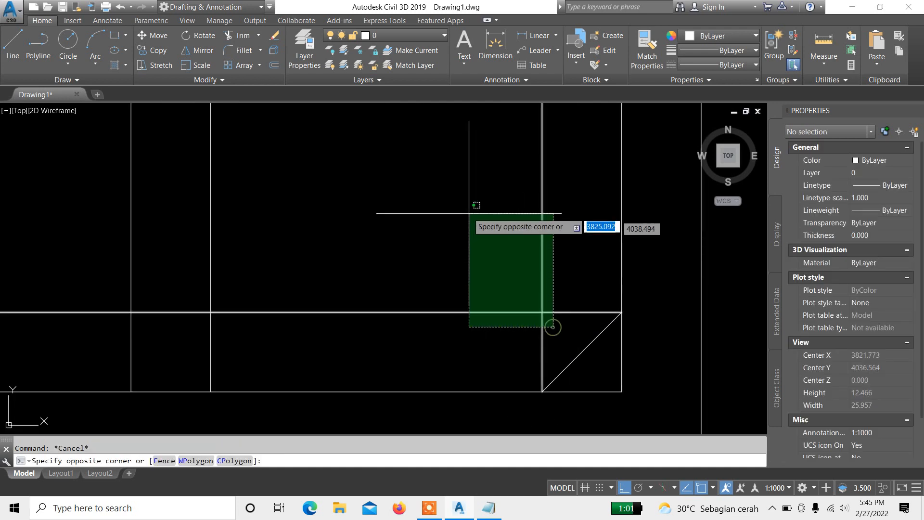
{"action": "left_click", "coordinate": [466, 210]}
{"action": "scroll", "coordinate": [502, 318], "scroll_direction": "down", "scroll_amount": 2}
{"action": "type", "text": "E"}
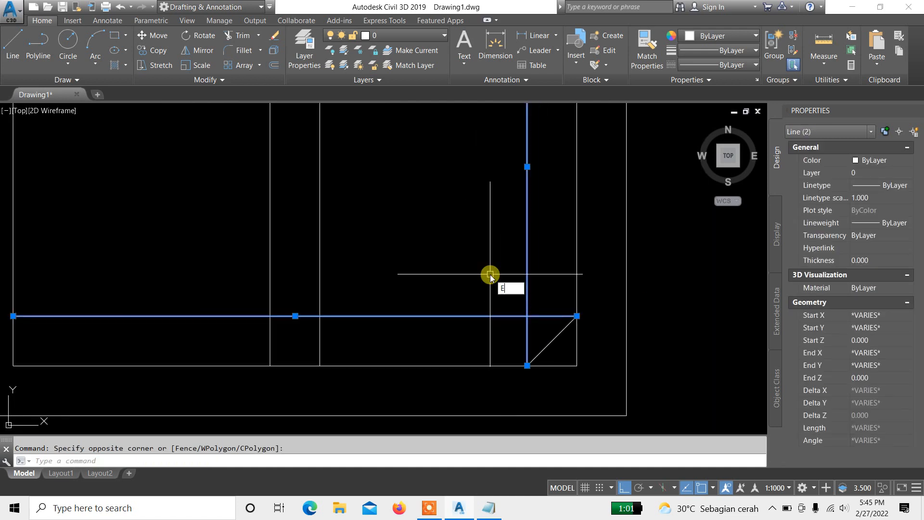
{"action": "key", "text": "Return"}
{"action": "scroll", "coordinate": [485, 279], "scroll_direction": "down", "scroll_amount": 2}
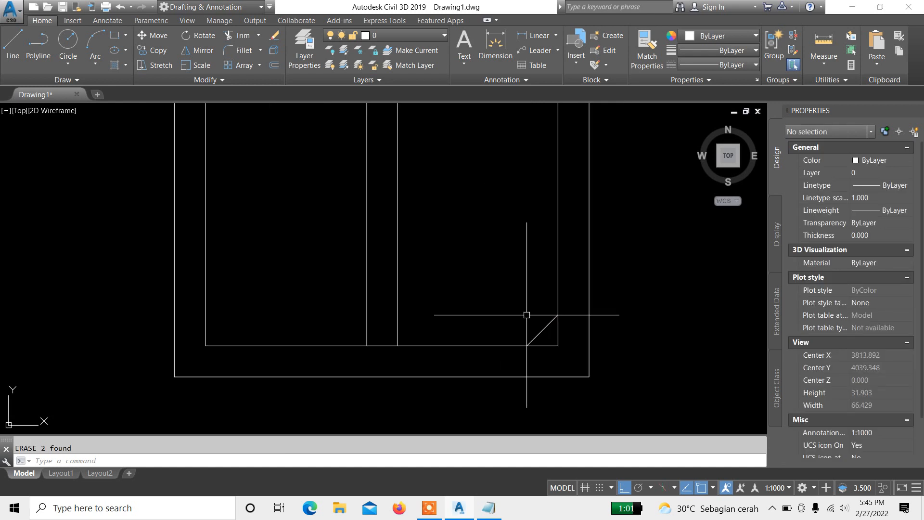
{"action": "middle_click_drag", "start_coordinate": [532, 314], "coordinate": [511, 340]}
{"action": "scroll", "coordinate": [481, 285], "scroll_direction": "down", "scroll_amount": 2}
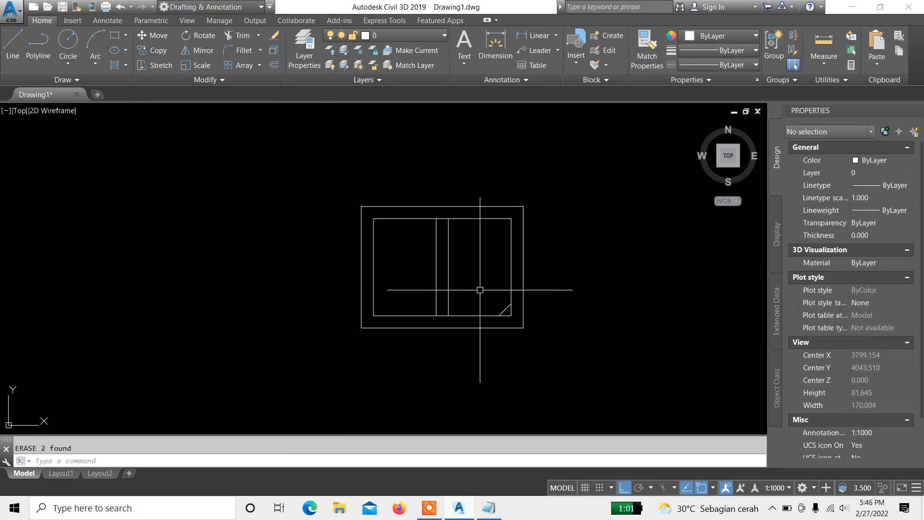
{"action": "middle_click_drag", "start_coordinate": [481, 289], "coordinate": [498, 296]}
{"action": "scroll", "coordinate": [522, 318], "scroll_direction": "up", "scroll_amount": 2}
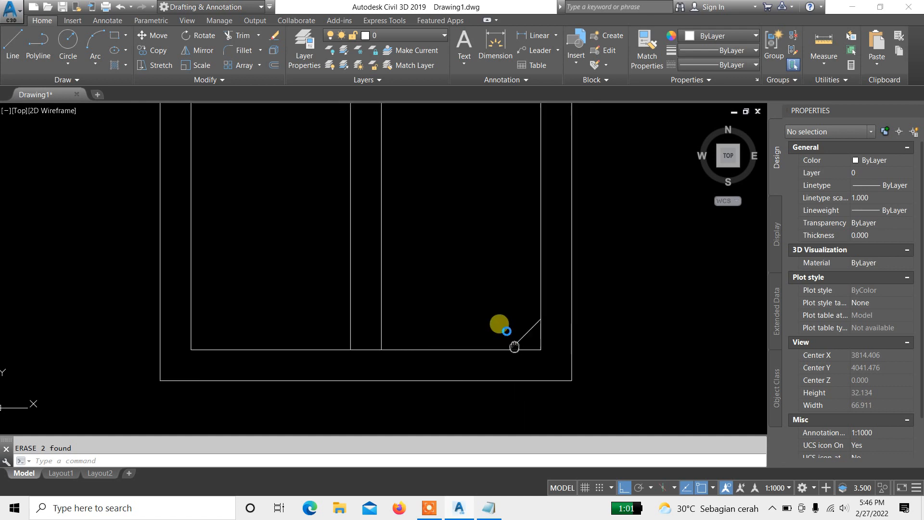
{"action": "mouse_move", "coordinate": [479, 266]}
{"action": "middle_mouse_down"}
{"action": "mouse_move", "coordinate": [488, 331]}
{"action": "mouse_move", "coordinate": [483, 305]}
{"action": "middle_mouse_up"}
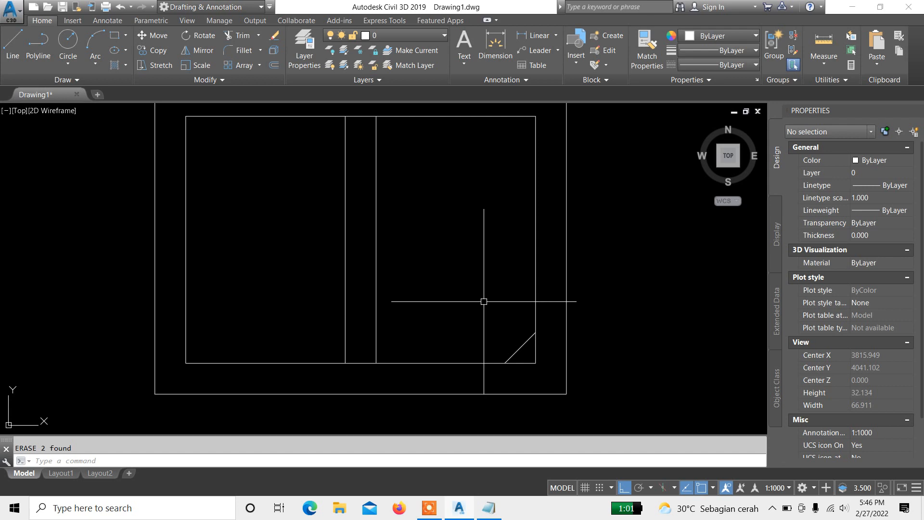
{"action": "left_click", "coordinate": [492, 510]}
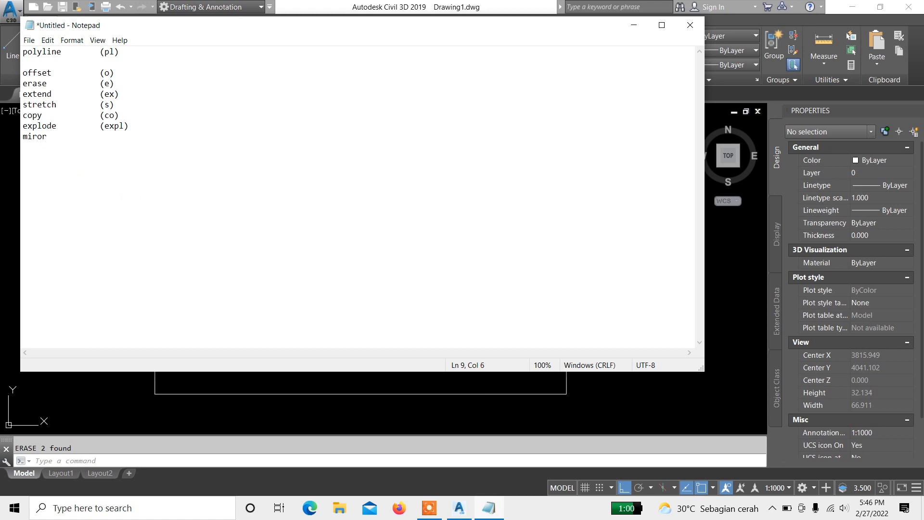
{"action": "left_click", "coordinate": [316, 383]}
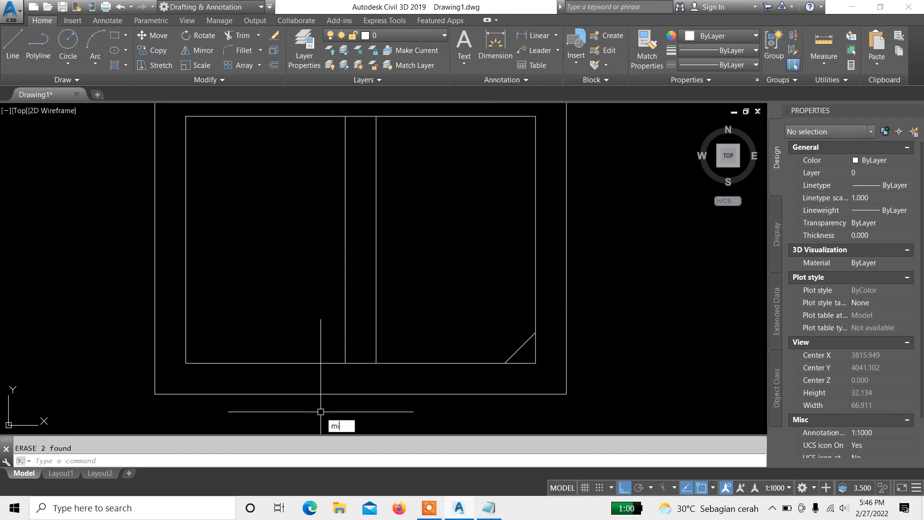
{"action": "type", "text": "mir"}
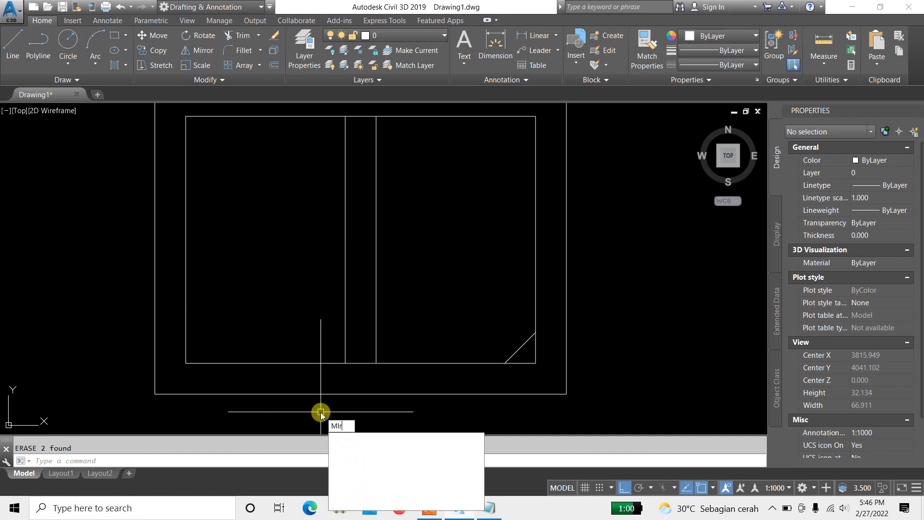
{"action": "key", "text": "Escape"}
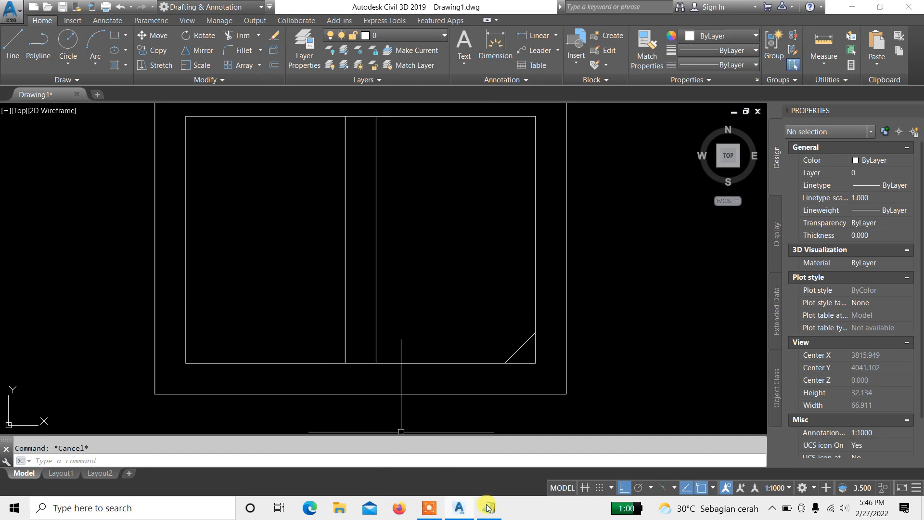
Step: Correct the spelling of the mirror entry in the Notepad command list
{"action": "left_click", "coordinate": [488, 508]}
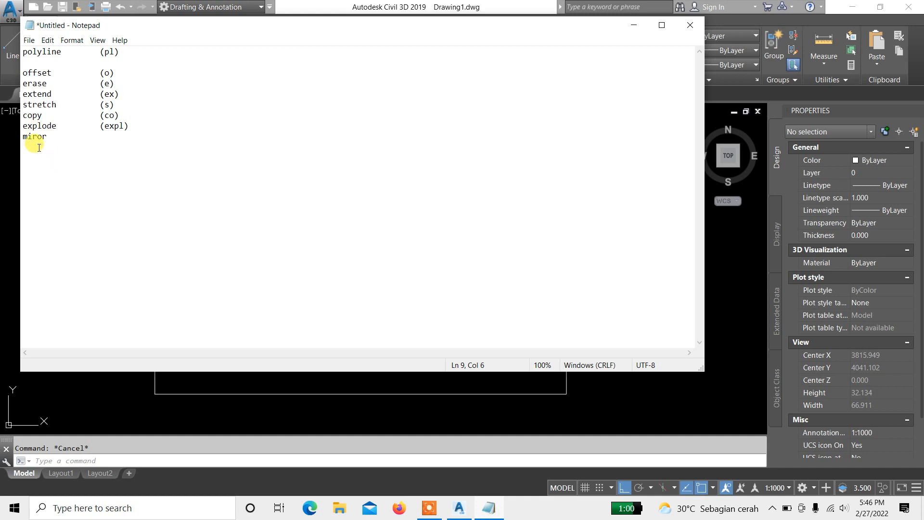
{"action": "type", "text": "r"}
{"action": "left_click", "coordinate": [115, 147]}
{"action": "left_click", "coordinate": [394, 423]}
{"action": "middle_click_drag", "start_coordinate": [490, 295], "coordinate": [486, 282]}
{"action": "left_click", "coordinate": [501, 294]}
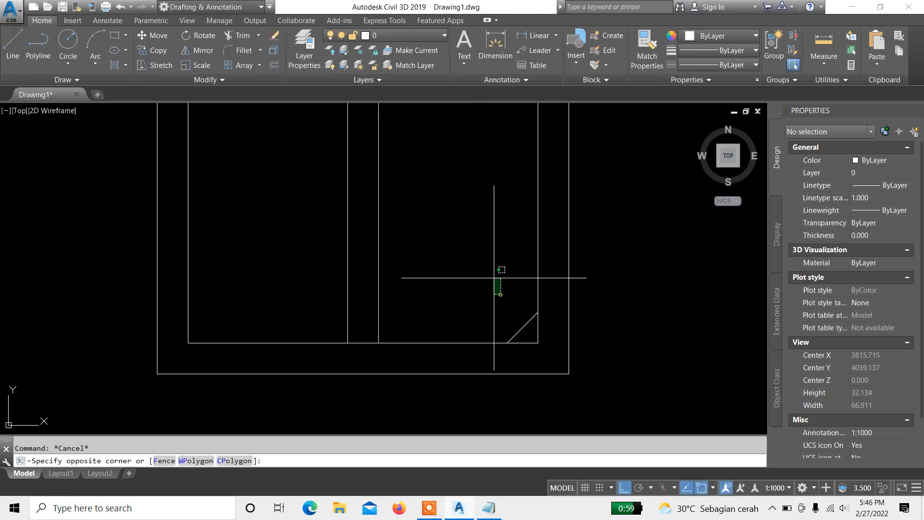
{"action": "left_click", "coordinate": [472, 232]}
{"action": "middle_click_drag", "start_coordinate": [483, 239], "coordinate": [496, 253]}
{"action": "left_click", "coordinate": [497, 253]}
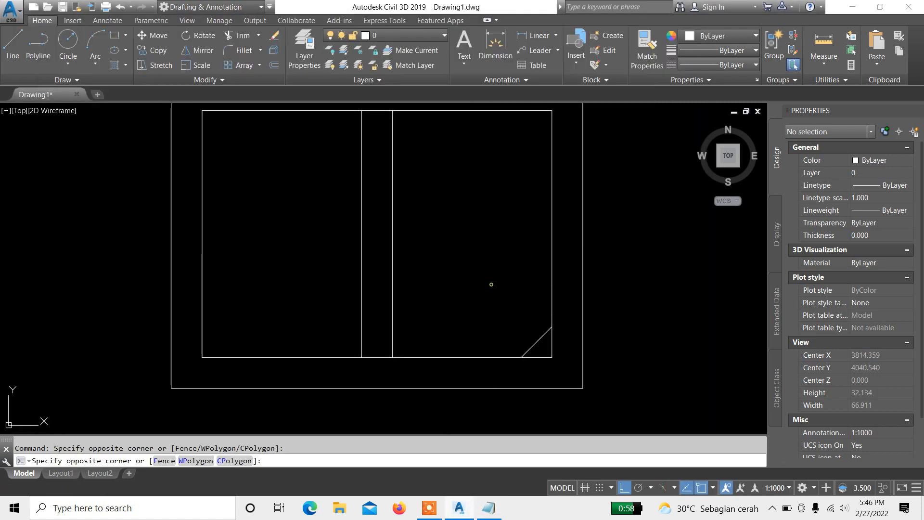
Step: Mirror the bottom-right diagonal about a horizontal line through the inner rectangle's right-edge midpoint, keeping the original
{"action": "left_click", "coordinate": [487, 256]}
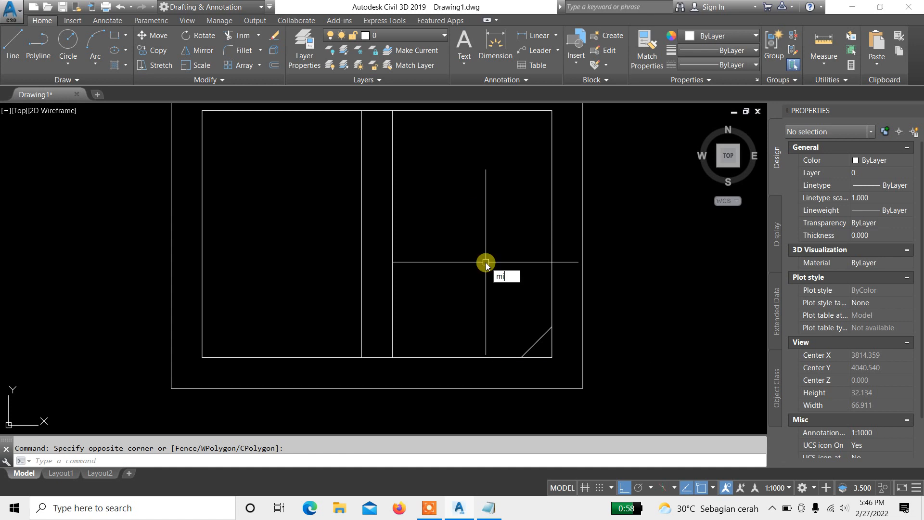
{"action": "key", "text": "Return"}
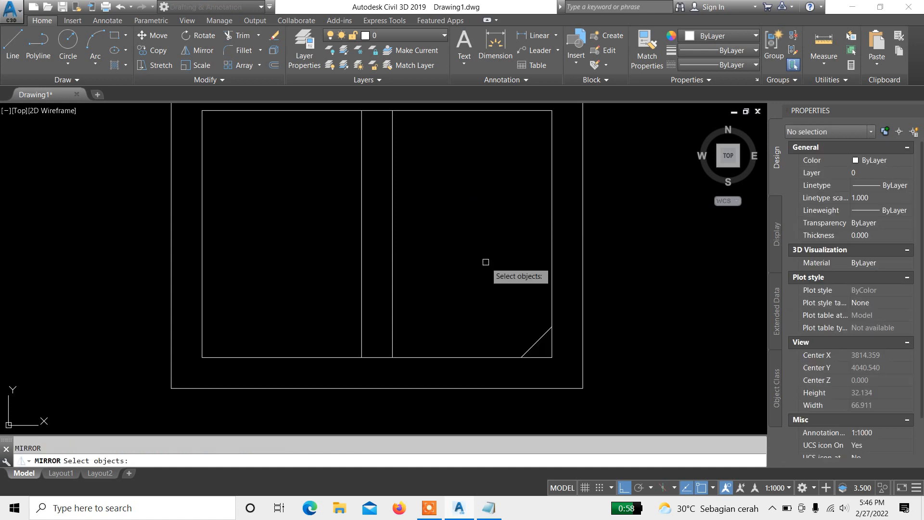
{"action": "scroll", "coordinate": [532, 343], "scroll_direction": "up", "scroll_amount": 2}
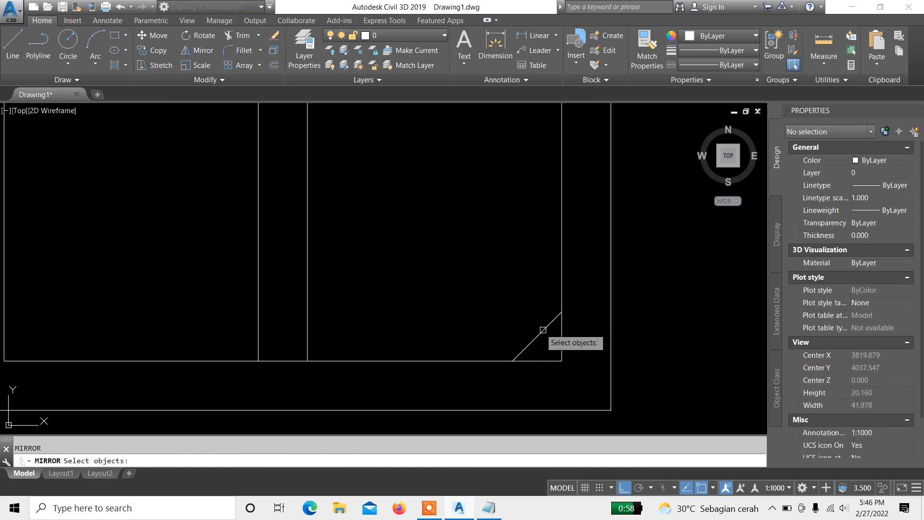
{"action": "left_click", "coordinate": [549, 339]}
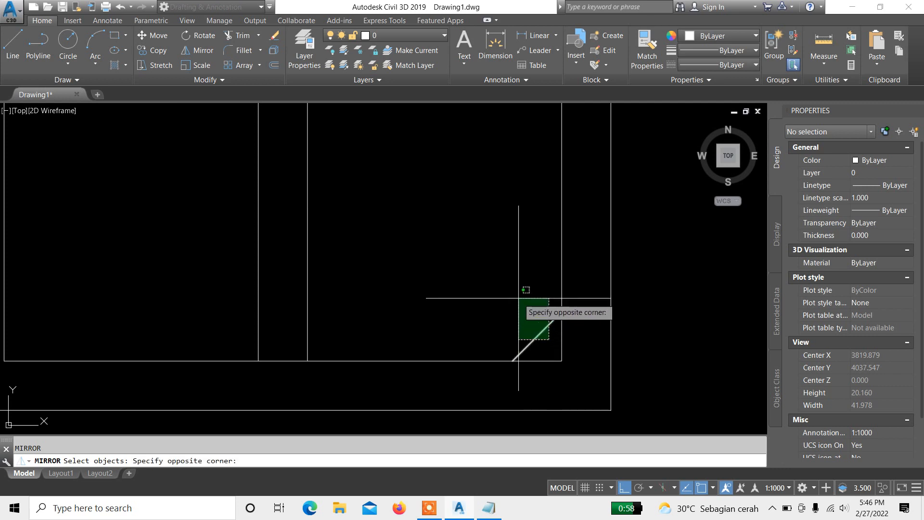
{"action": "left_click", "coordinate": [518, 299]}
{"action": "scroll", "coordinate": [498, 324], "scroll_direction": "down", "scroll_amount": 4}
{"action": "middle_click_drag", "start_coordinate": [487, 242], "coordinate": [487, 270]}
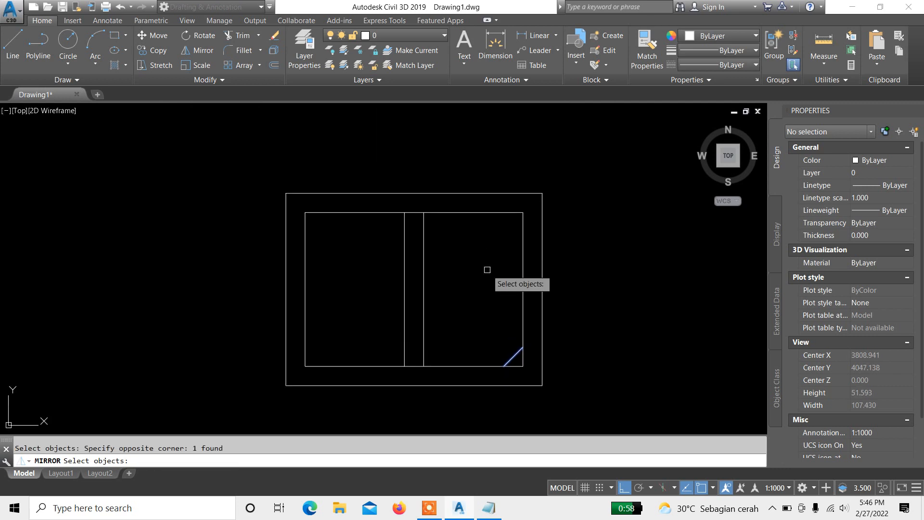
{"action": "key", "text": "Return"}
{"action": "scroll", "coordinate": [487, 269], "scroll_direction": "up", "scroll_amount": 2}
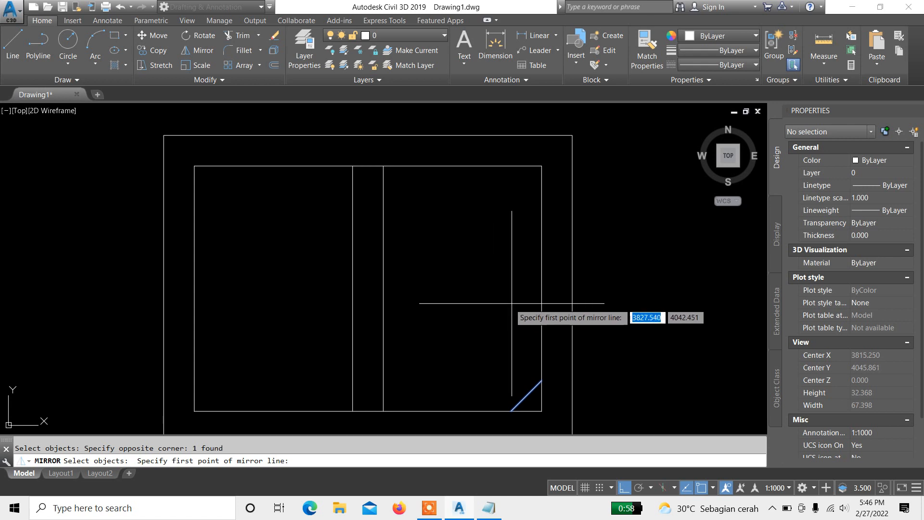
{"action": "scroll", "coordinate": [542, 301], "scroll_direction": "up", "scroll_amount": 4}
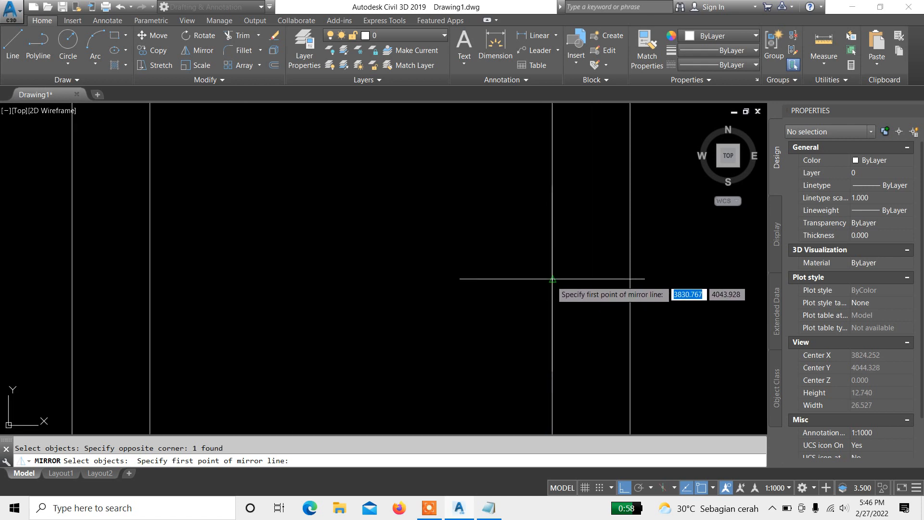
{"action": "scroll", "coordinate": [554, 280], "scroll_direction": "down", "scroll_amount": 2}
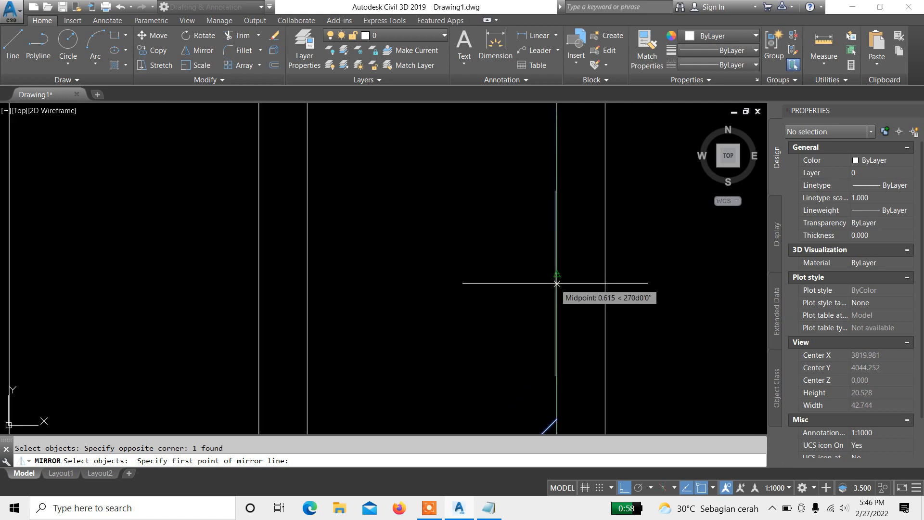
{"action": "left_click", "coordinate": [557, 283]}
{"action": "scroll", "coordinate": [556, 283], "scroll_direction": "down", "scroll_amount": 3}
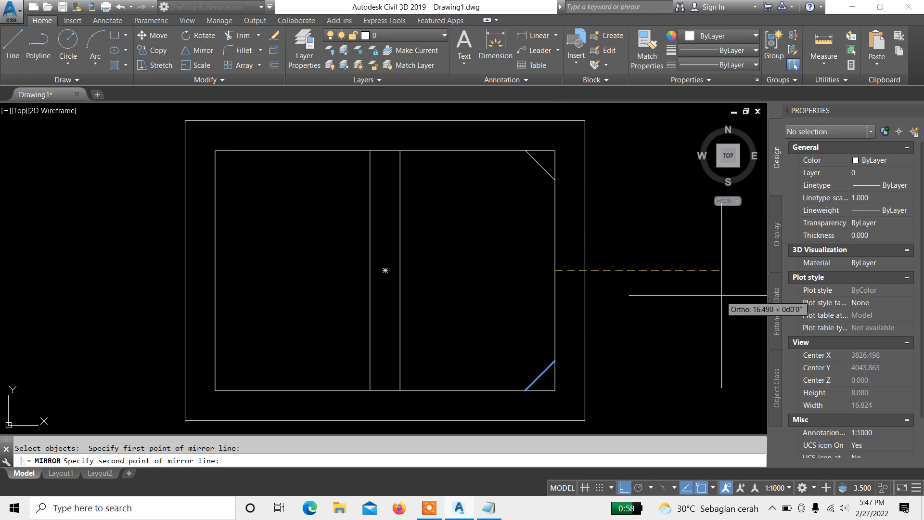
{"action": "middle_click_drag", "start_coordinate": [564, 230], "coordinate": [466, 233]}
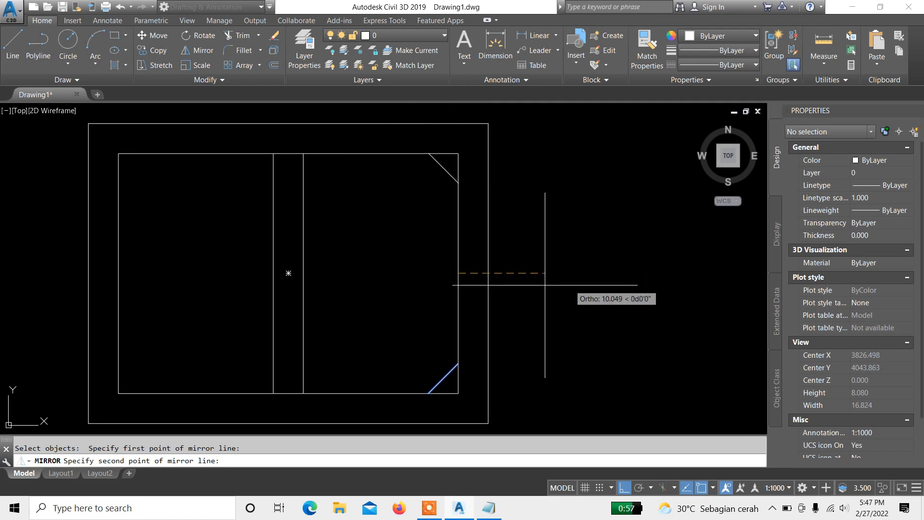
{"action": "scroll", "coordinate": [534, 281], "scroll_direction": "down", "scroll_amount": 2}
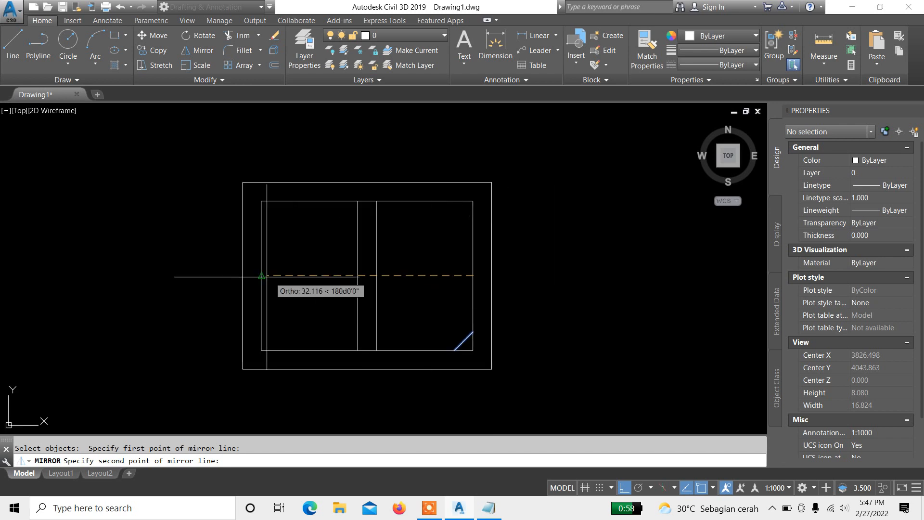
{"action": "left_click", "coordinate": [607, 286]}
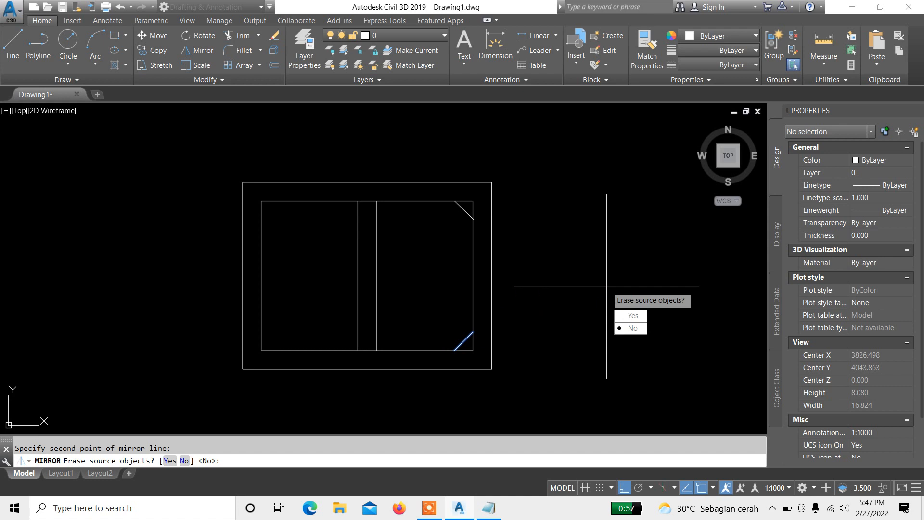
{"action": "type", "text": "N"}
{"action": "key", "text": "Return"}
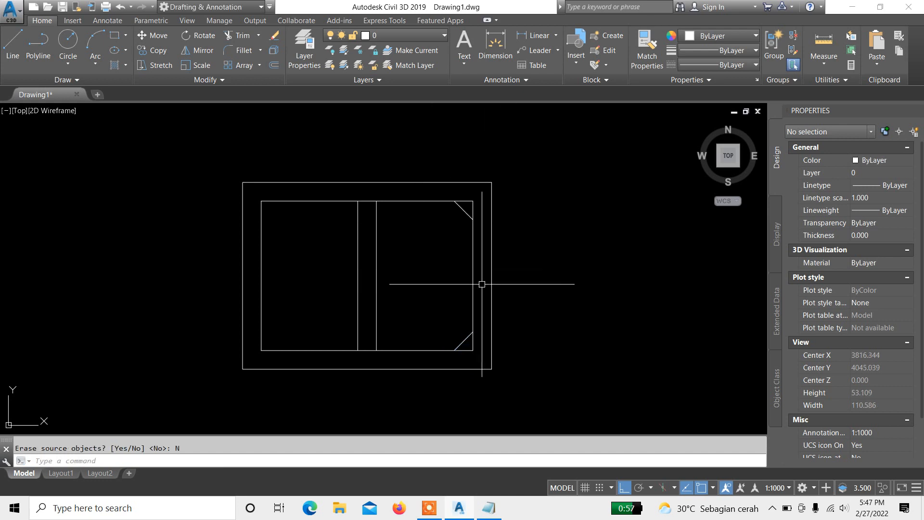
{"action": "mouse_move", "coordinate": [499, 296]}
{"action": "middle_mouse_down"}
{"action": "mouse_move", "coordinate": [517, 233]}
{"action": "mouse_move", "coordinate": [501, 287]}
{"action": "mouse_move", "coordinate": [477, 266]}
{"action": "mouse_move", "coordinate": [464, 289]}
{"action": "mouse_move", "coordinate": [466, 229]}
{"action": "middle_mouse_up"}
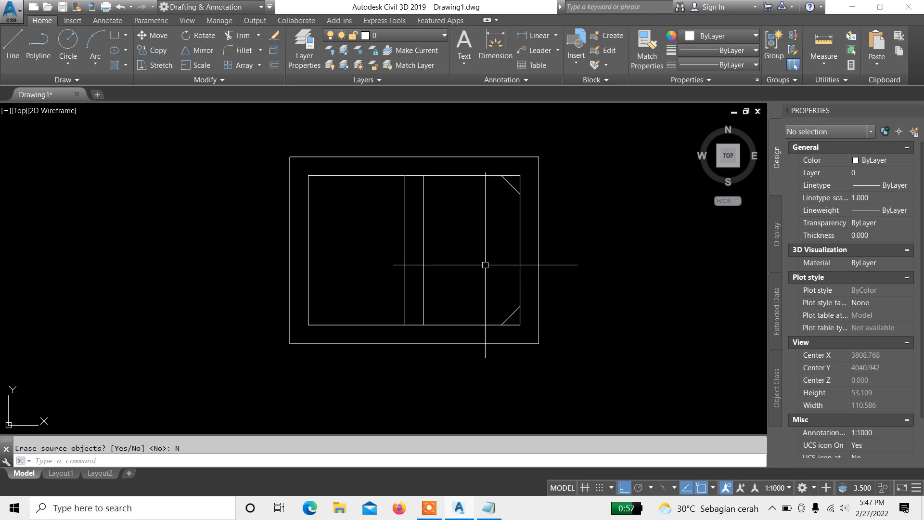
{"action": "key", "text": "Return"}
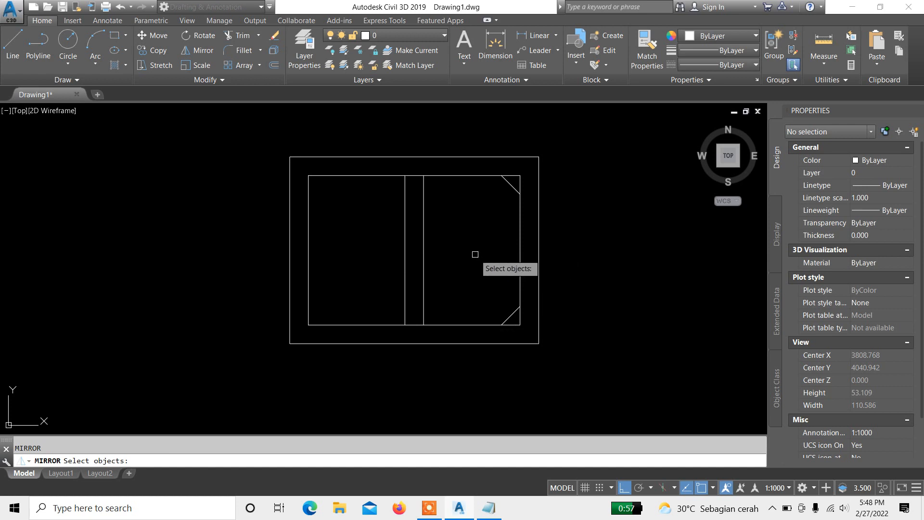
{"action": "scroll", "coordinate": [475, 254], "scroll_direction": "up", "scroll_amount": 2}
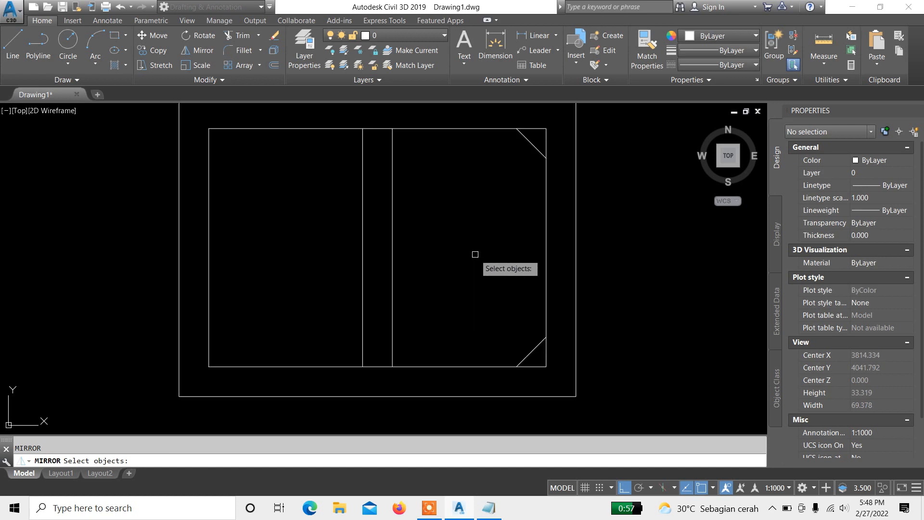
{"action": "key", "text": "Escape"}
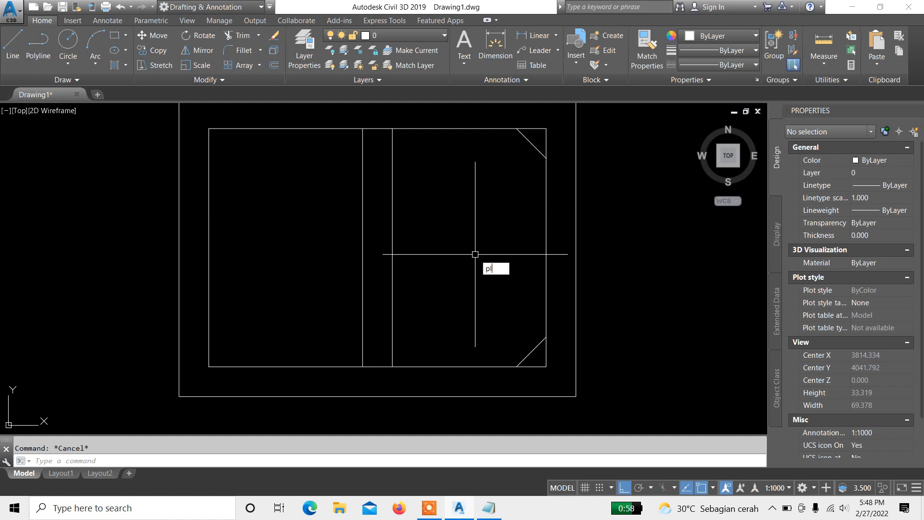
{"action": "key", "text": "Return"}
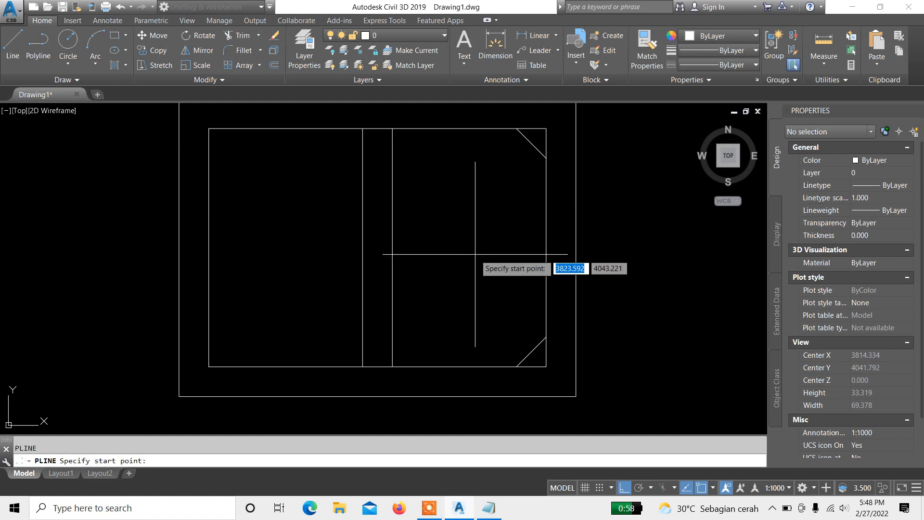
{"action": "key", "text": "Escape"}
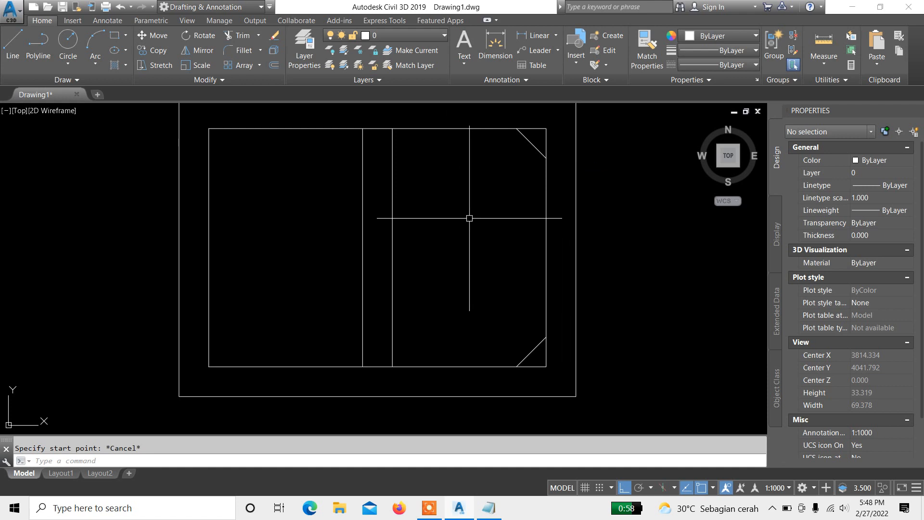
{"action": "key", "text": "Return"}
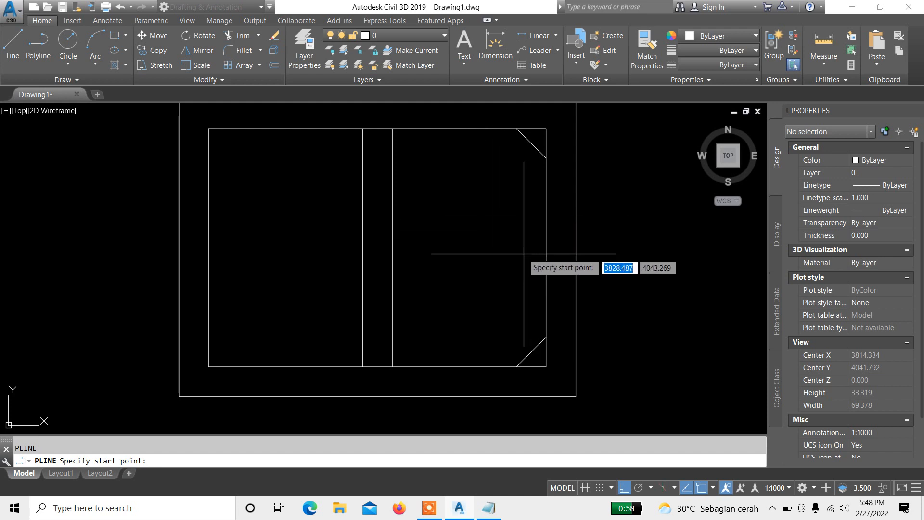
{"action": "key", "text": "Escape"}
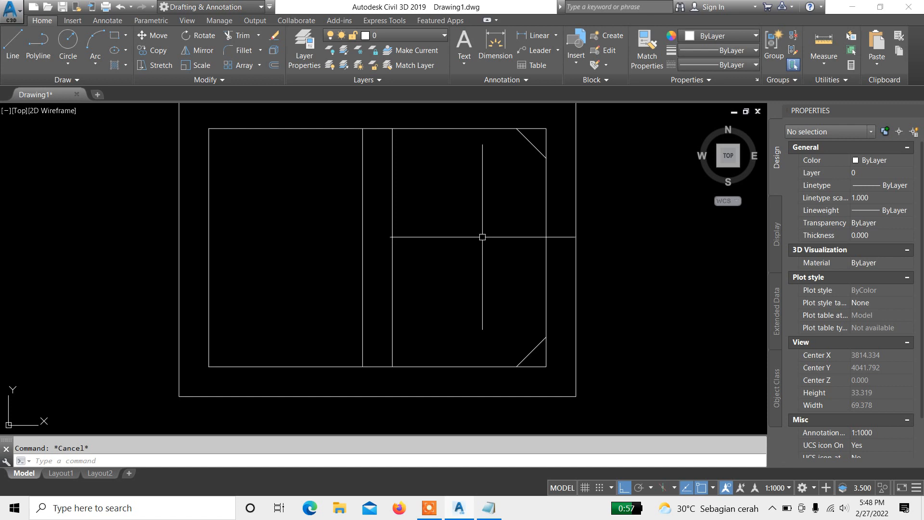
Step: Mirror both right-side corner diagonals about a vertical line through the inner rectangle's top-edge midpoint, keeping the originals
{"action": "type", "text": "i"}
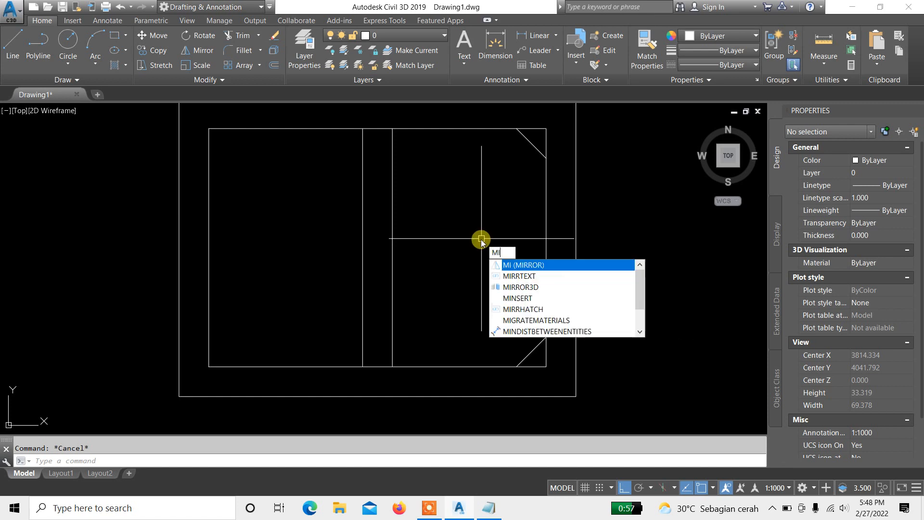
{"action": "key", "text": "Return"}
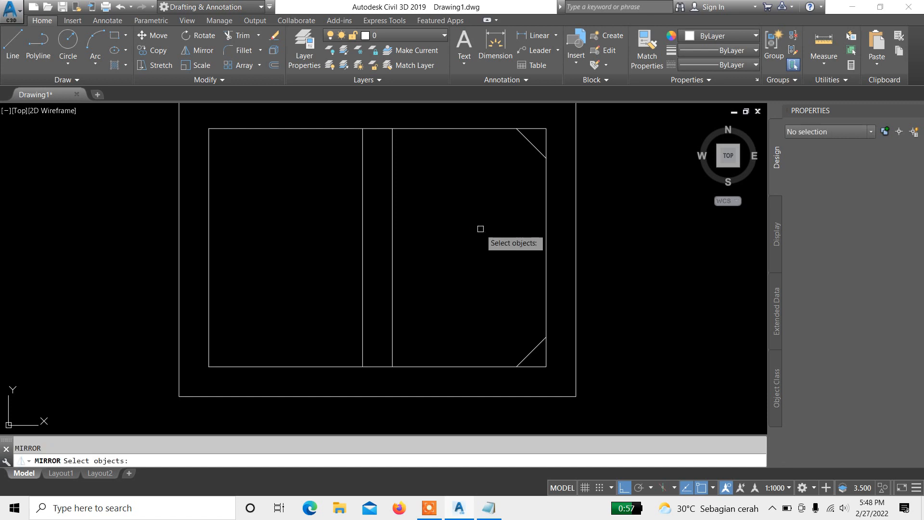
{"action": "left_click", "coordinate": [485, 114]}
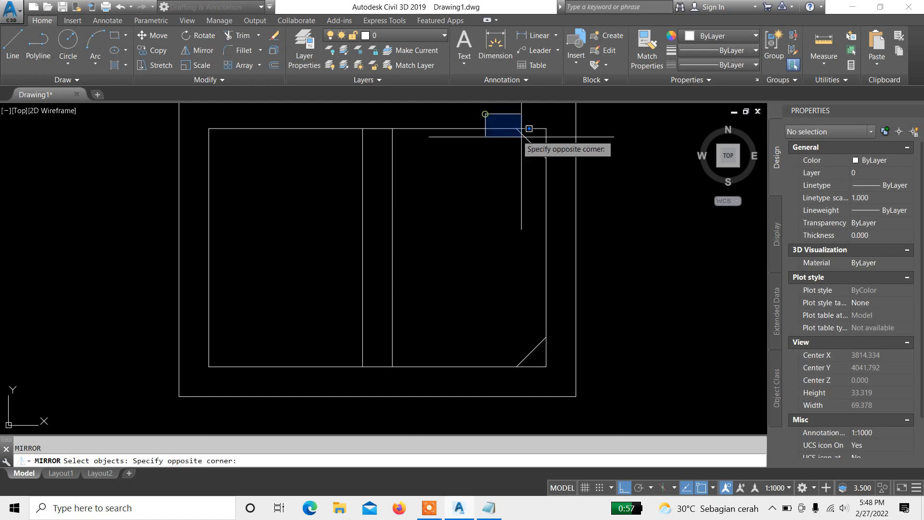
{"action": "left_click", "coordinate": [616, 193]}
{"action": "middle_click_drag", "start_coordinate": [542, 334], "coordinate": [526, 314]}
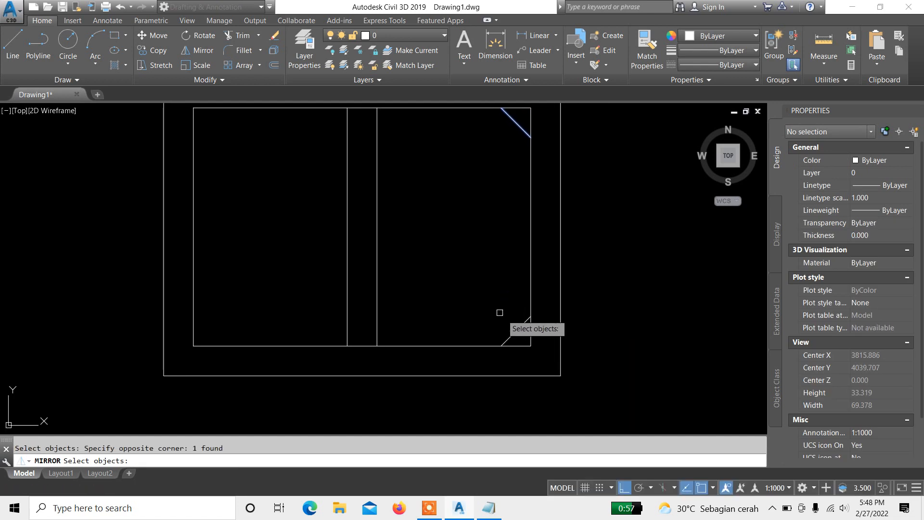
{"action": "left_click", "coordinate": [469, 283]}
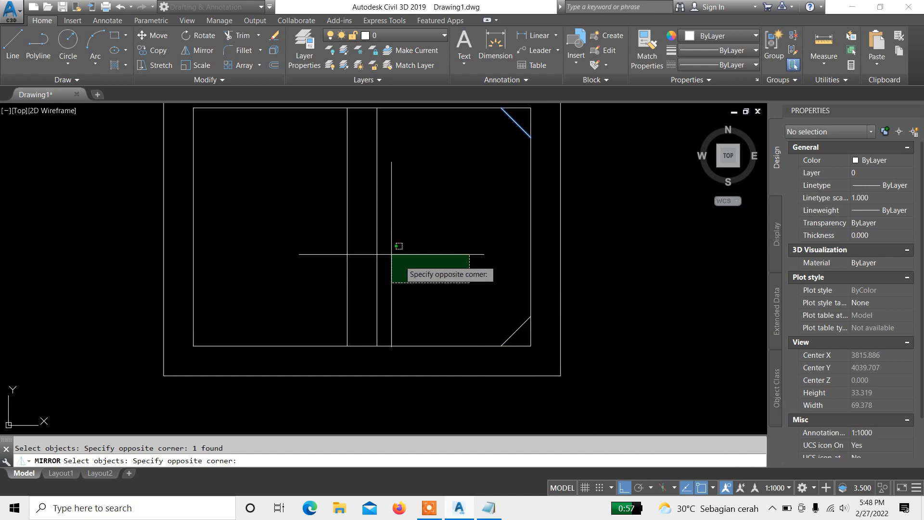
{"action": "left_click", "coordinate": [475, 254]}
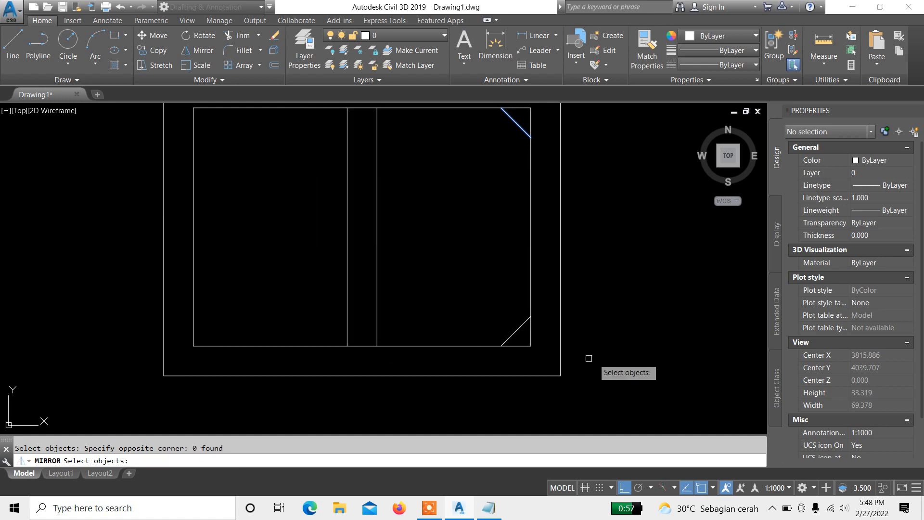
{"action": "left_click", "coordinate": [550, 360]}
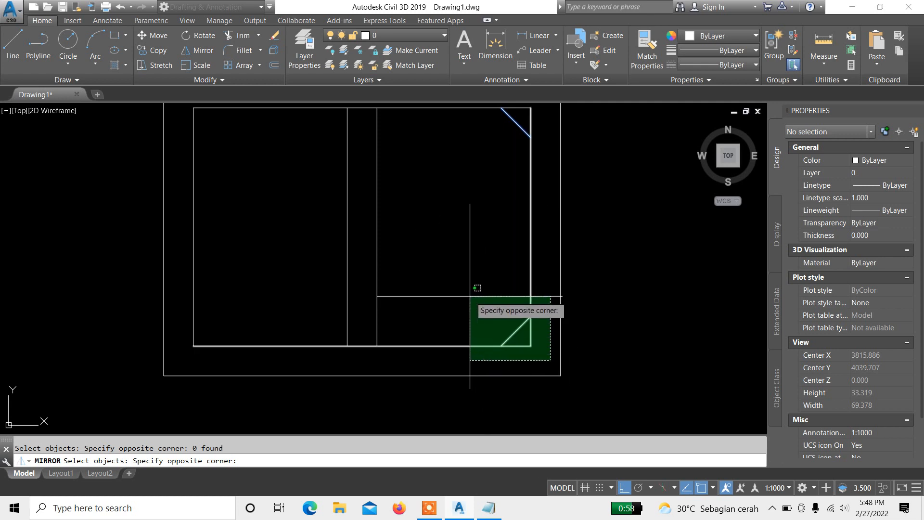
{"action": "left_click", "coordinate": [548, 352]}
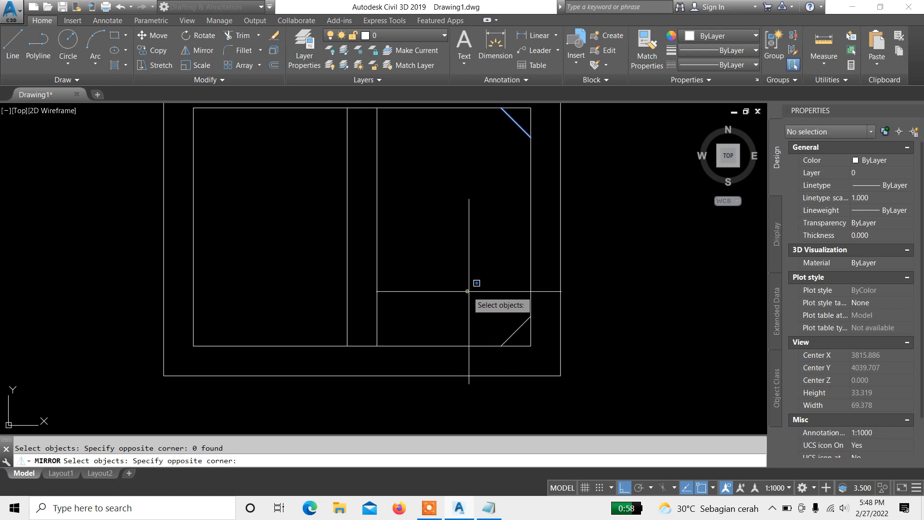
{"action": "left_click", "coordinate": [468, 290]}
{"action": "left_click", "coordinate": [549, 356]}
{"action": "scroll", "coordinate": [593, 317], "scroll_direction": "down", "scroll_amount": 2}
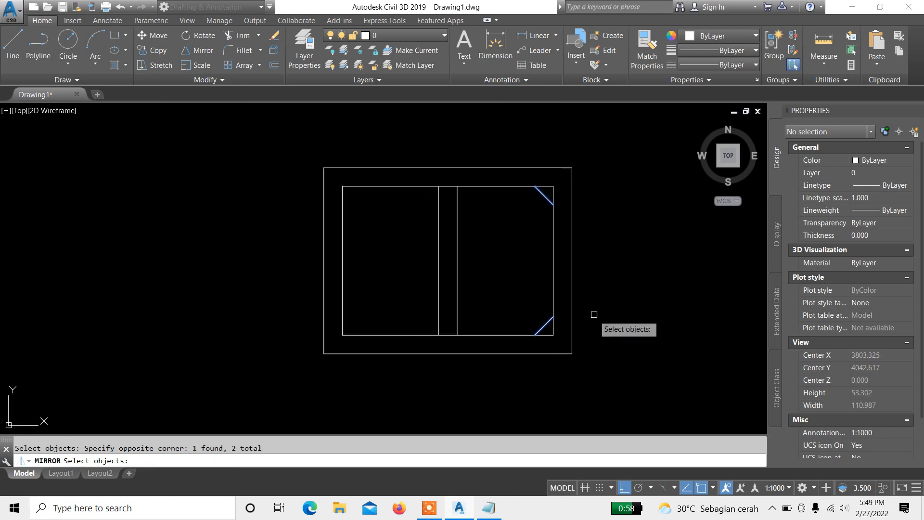
{"action": "key", "text": "Return"}
{"action": "scroll", "coordinate": [453, 188], "scroll_direction": "up", "scroll_amount": 4}
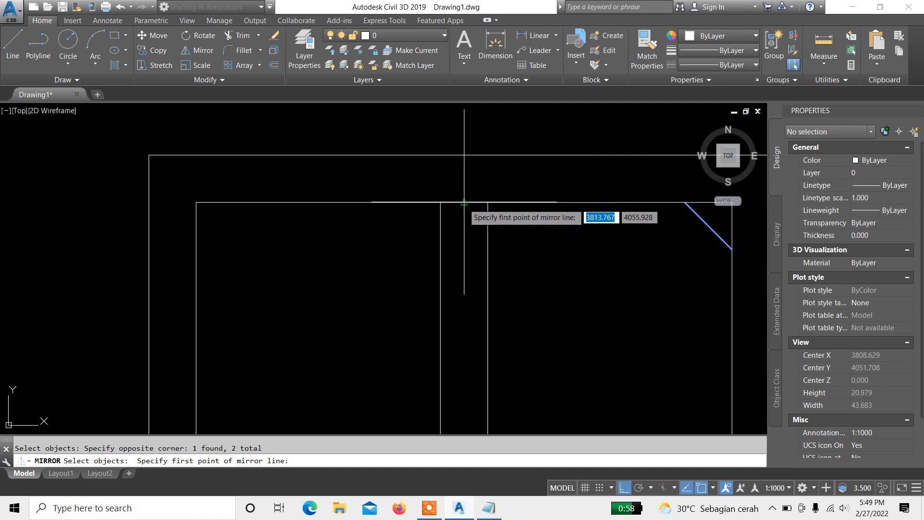
{"action": "left_click", "coordinate": [464, 202]}
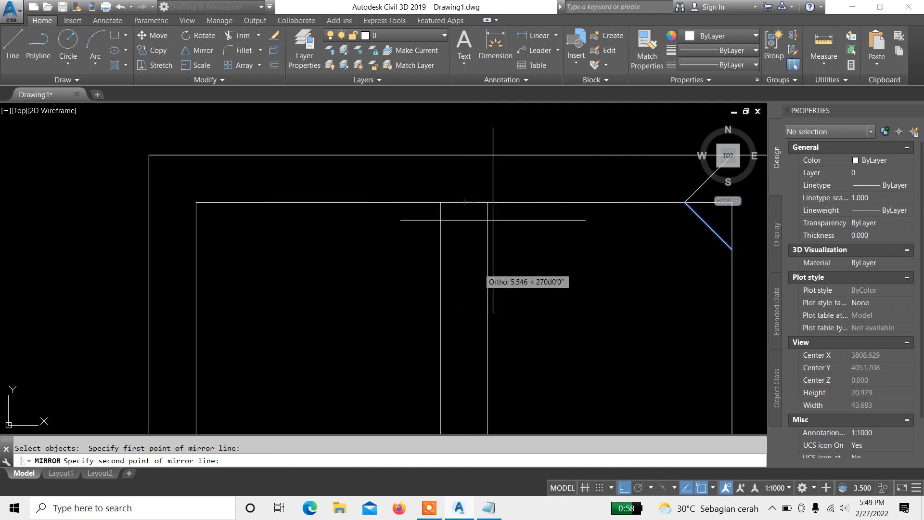
{"action": "scroll", "coordinate": [491, 255], "scroll_direction": "down", "scroll_amount": 4}
{"action": "scroll", "coordinate": [438, 258], "scroll_direction": "down", "scroll_amount": 2}
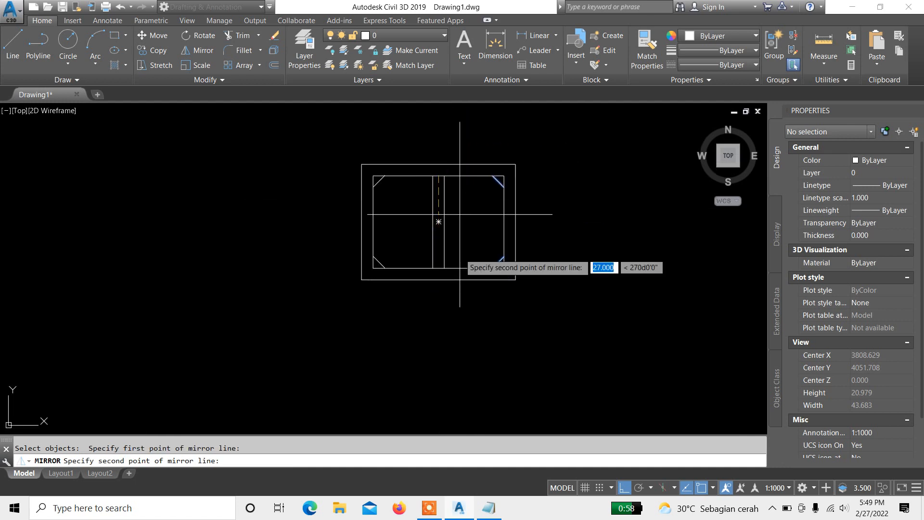
{"action": "left_click", "coordinate": [451, 333]}
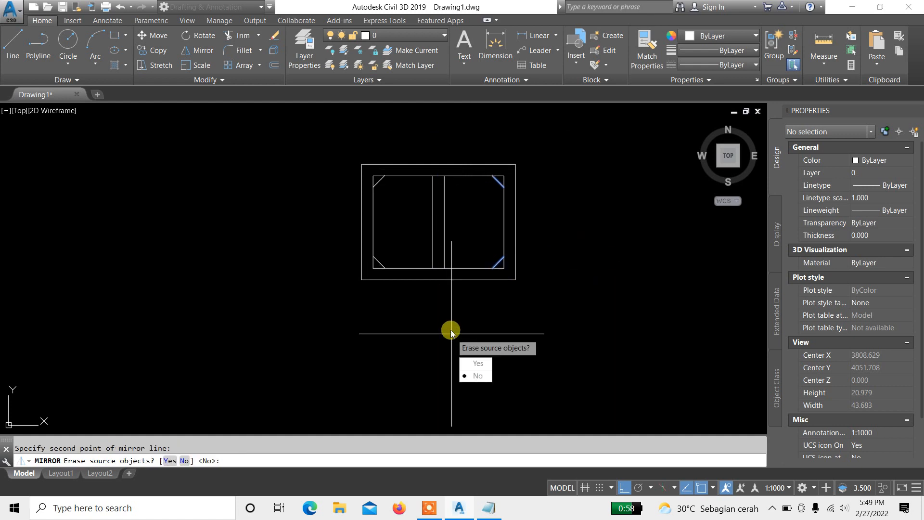
{"action": "key", "text": "Return"}
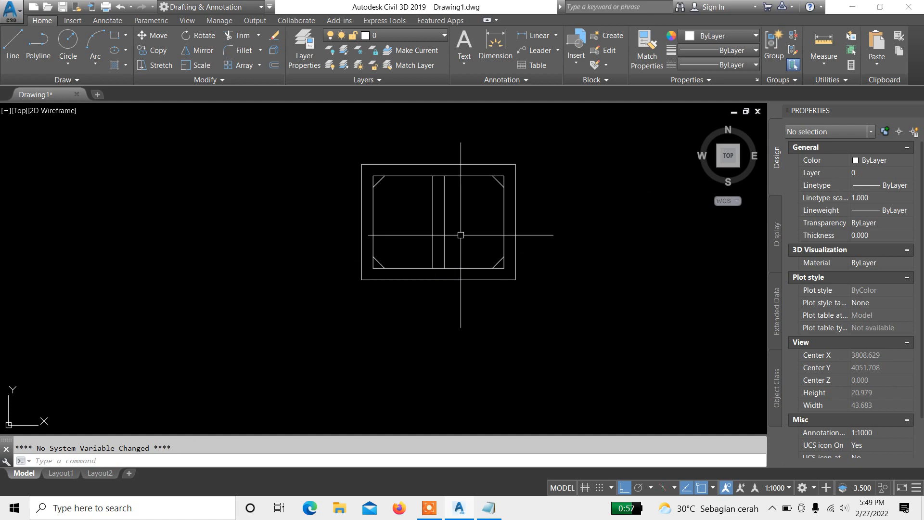
Step: Review the command list in Notepad and return to the drawing
{"action": "scroll", "coordinate": [409, 208], "scroll_direction": "up", "scroll_amount": 2}
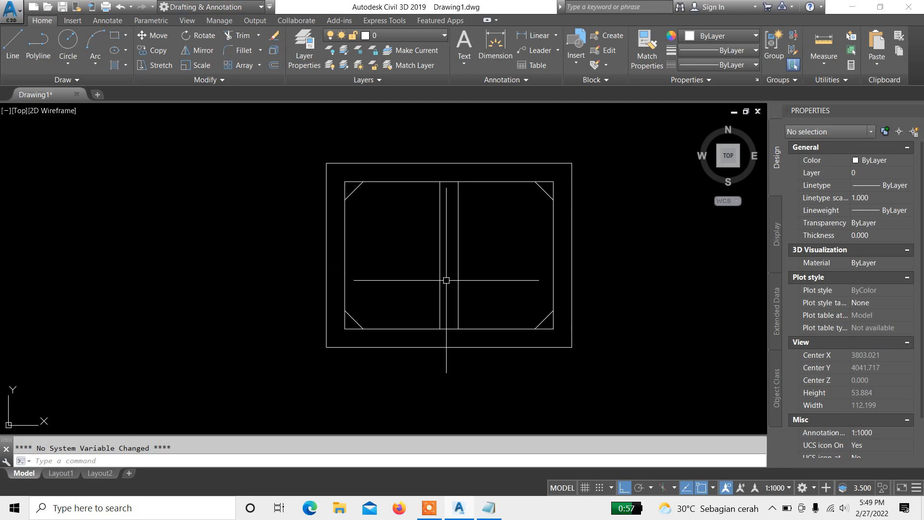
{"action": "left_click", "coordinate": [495, 509]}
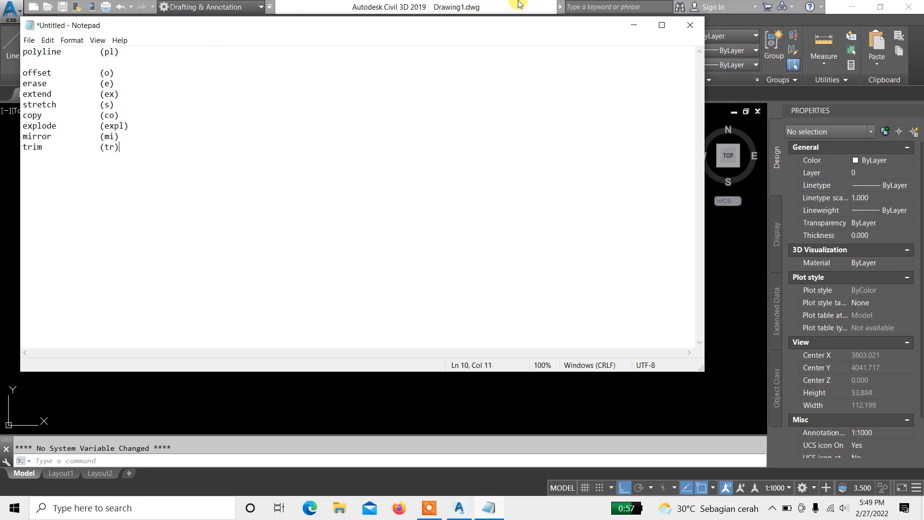
{"action": "left_click", "coordinate": [631, 31]}
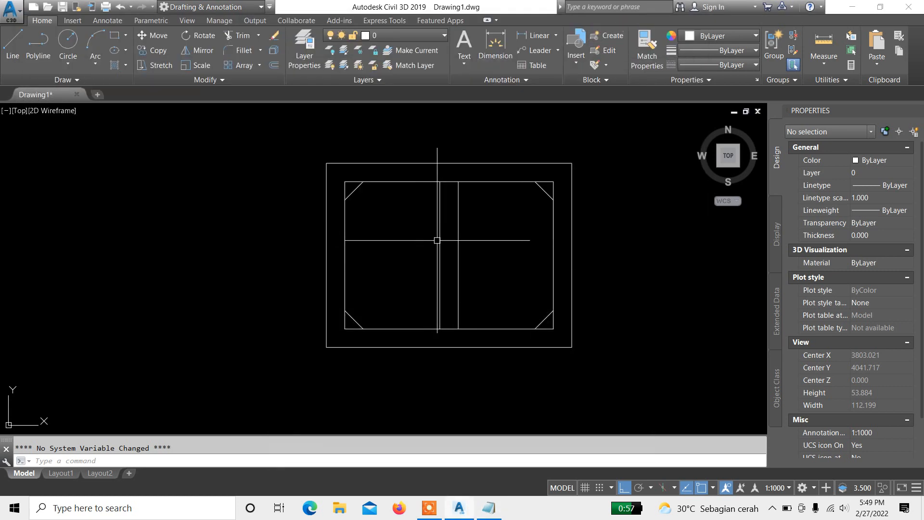
Step: Trim the inner rectangle's bottom edge between the two dividing walls, using all objects as cutting edges
{"action": "middle_click_drag", "start_coordinate": [438, 240], "coordinate": [414, 212]}
{"action": "middle_click_drag", "start_coordinate": [433, 273], "coordinate": [432, 296]}
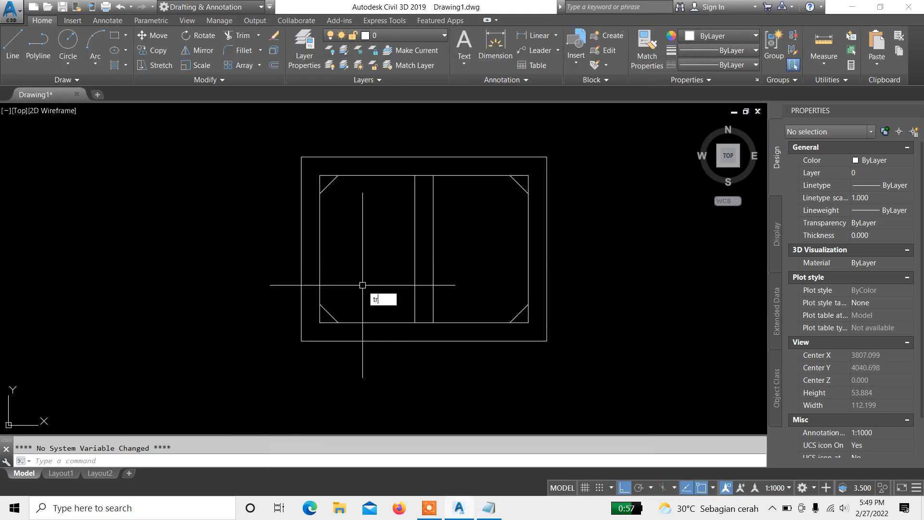
{"action": "key", "text": "Return"}
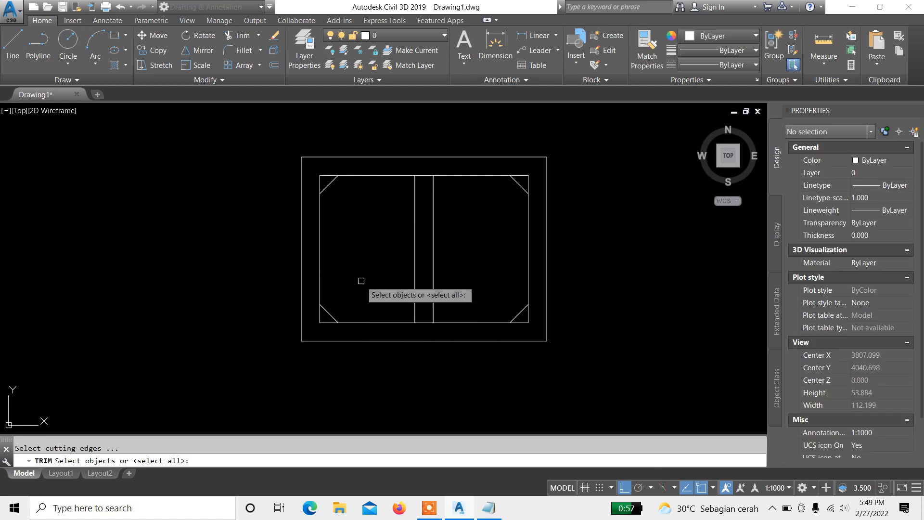
{"action": "key", "text": "Return"}
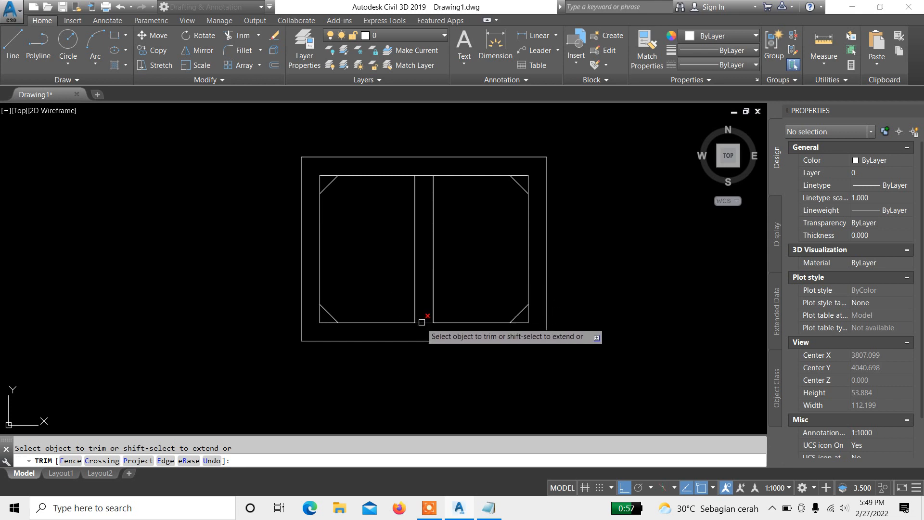
{"action": "scroll", "coordinate": [421, 323], "scroll_direction": "up", "scroll_amount": 4}
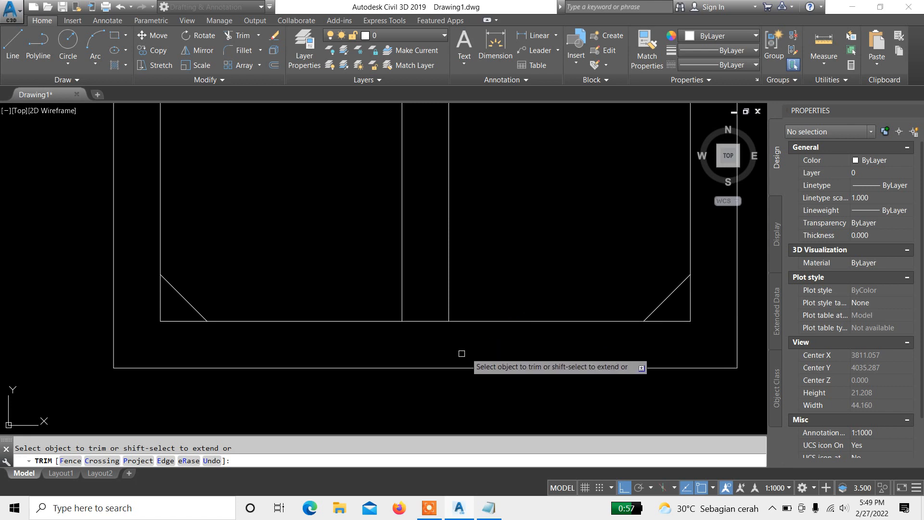
{"action": "scroll", "coordinate": [457, 291], "scroll_direction": "down", "scroll_amount": 4}
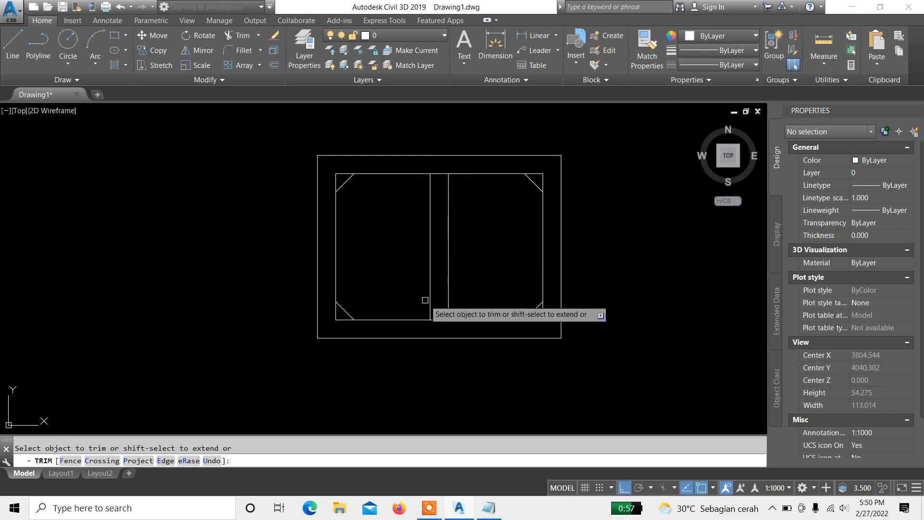
{"action": "scroll", "coordinate": [436, 315], "scroll_direction": "up", "scroll_amount": 4}
{"action": "scroll", "coordinate": [445, 330], "scroll_direction": "down", "scroll_amount": 4}
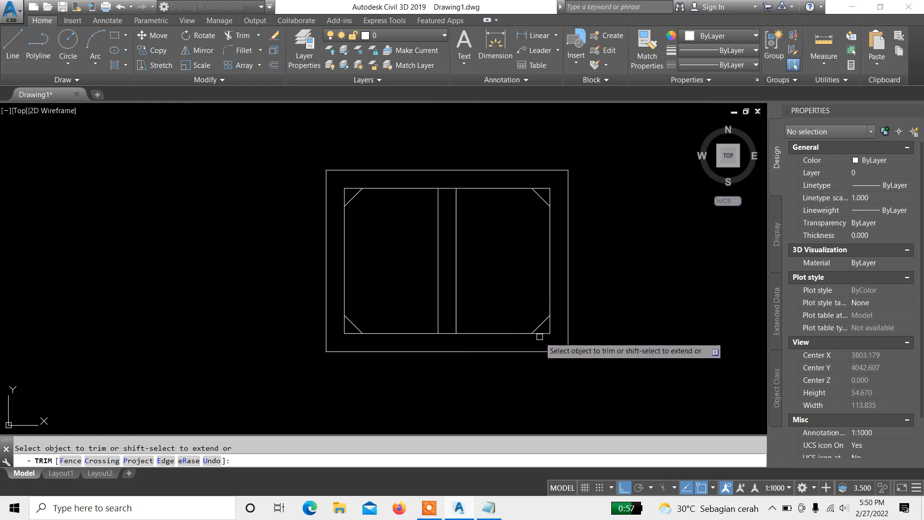
{"action": "scroll", "coordinate": [540, 335], "scroll_direction": "up", "scroll_amount": 4}
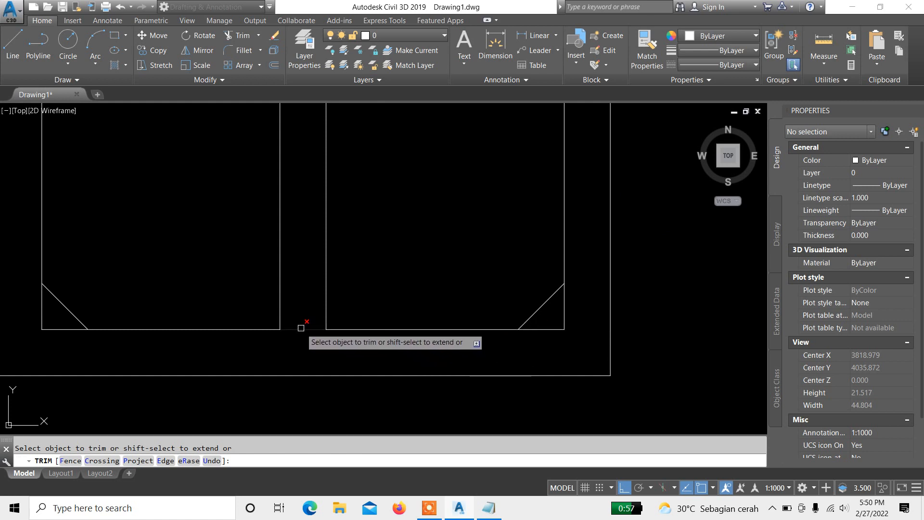
{"action": "middle_click_drag", "start_coordinate": [305, 327], "coordinate": [335, 334]}
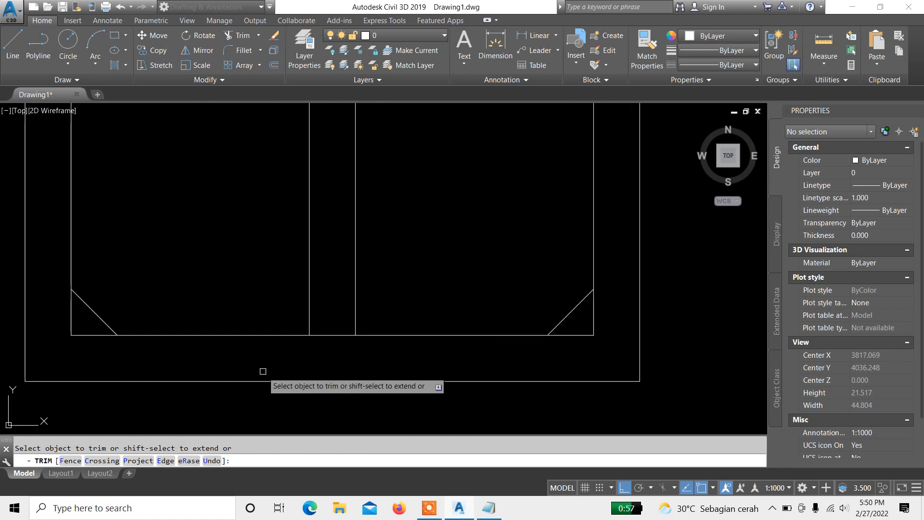
{"action": "key", "text": "Return"}
Step: Inspect the inner rectangle's bottom edge and the gap between the dividing walls
{"action": "left_click", "coordinate": [267, 334]}
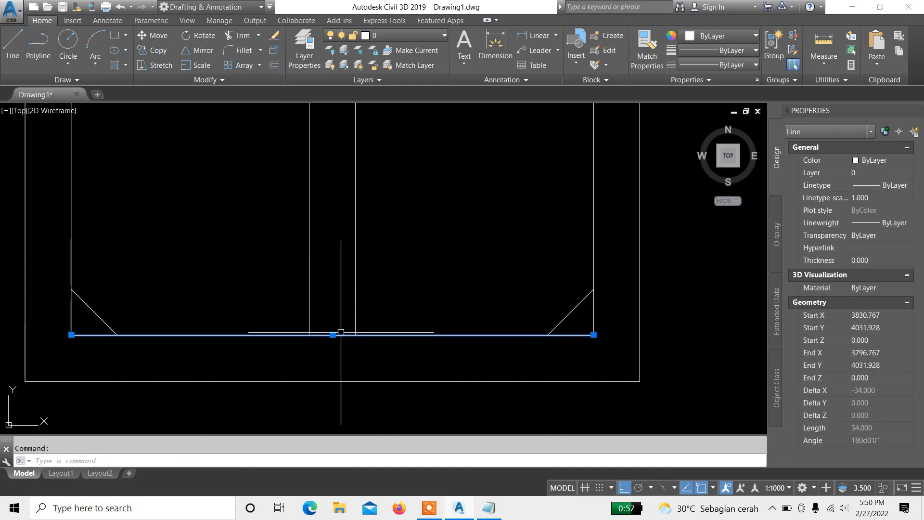
{"action": "key", "text": "Escape"}
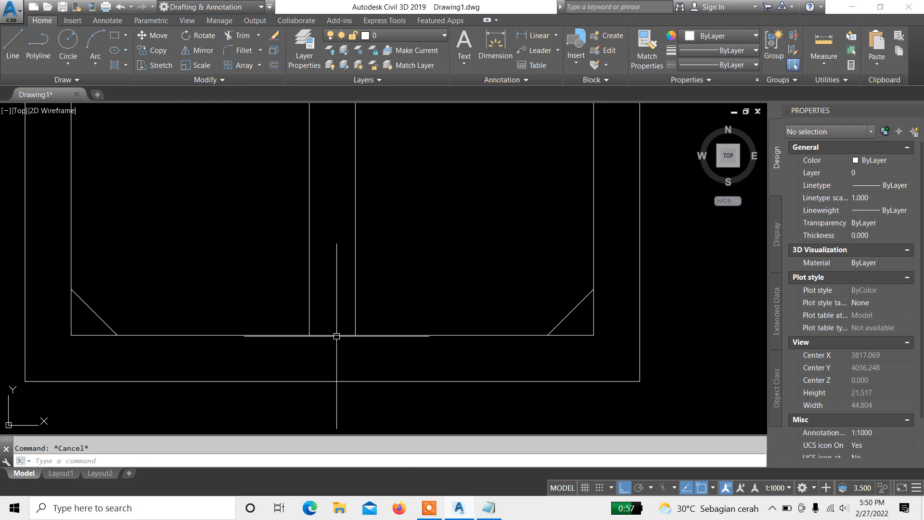
{"action": "scroll", "coordinate": [330, 339], "scroll_direction": "down", "scroll_amount": 1}
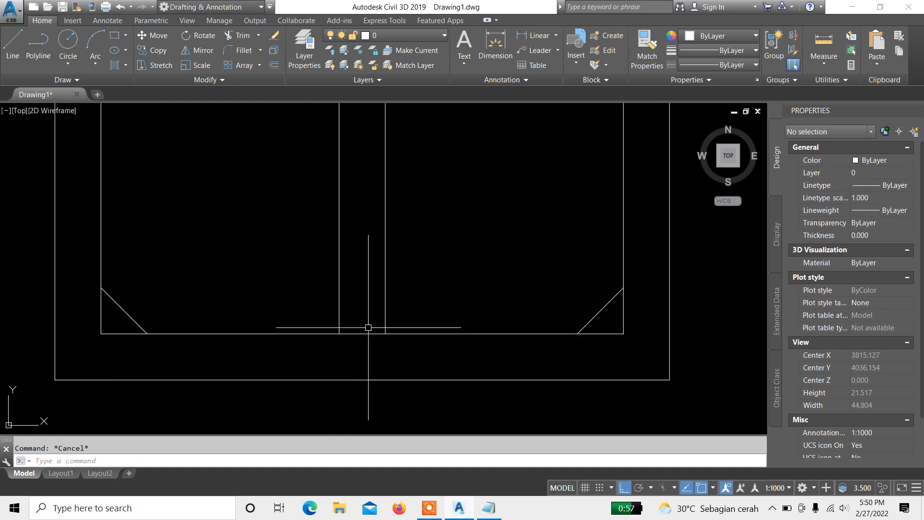
{"action": "scroll", "coordinate": [369, 337], "scroll_direction": "down", "scroll_amount": 1}
{"action": "scroll", "coordinate": [371, 345], "scroll_direction": "up", "scroll_amount": 4}
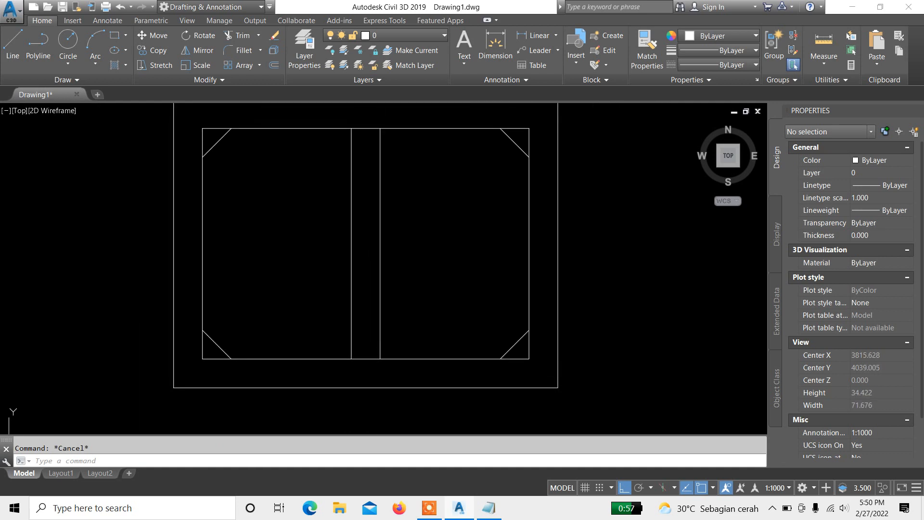
{"action": "scroll", "coordinate": [371, 339], "scroll_direction": "down", "scroll_amount": 2}
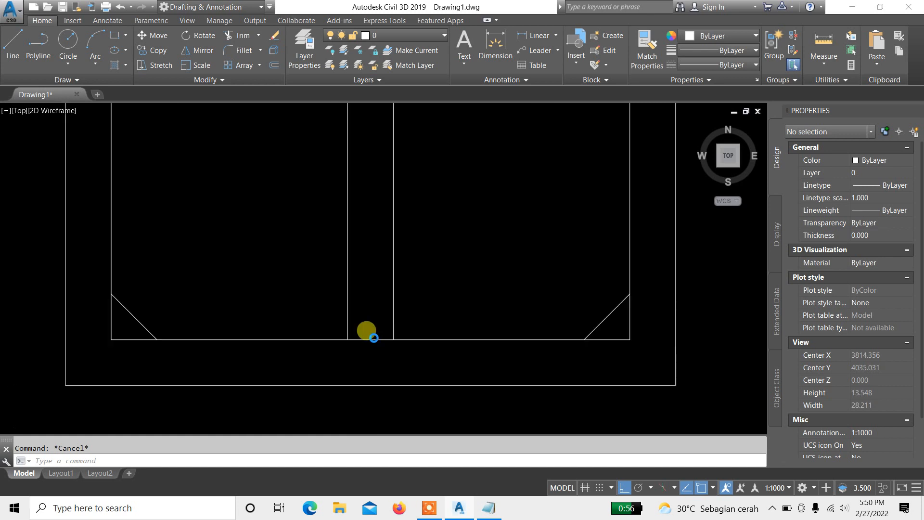
{"action": "scroll", "coordinate": [524, 337], "scroll_direction": "up", "scroll_amount": 2}
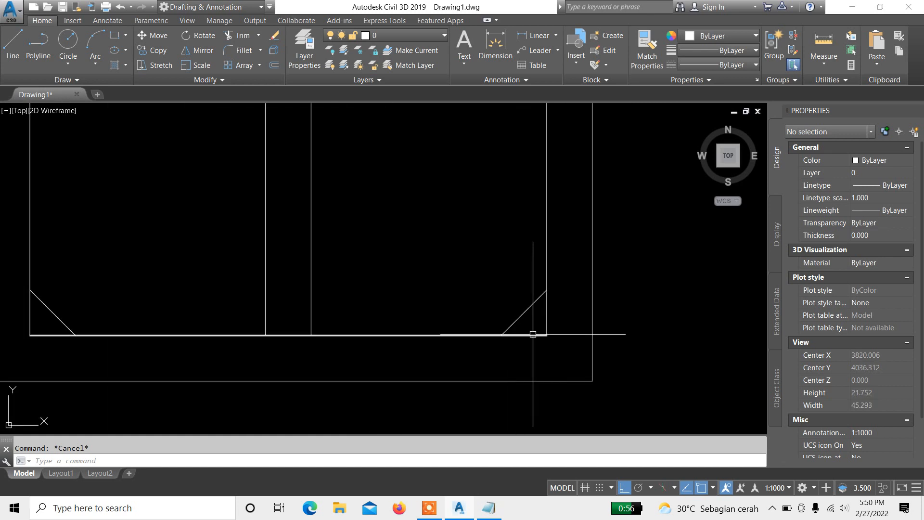
{"action": "scroll", "coordinate": [409, 318], "scroll_direction": "down", "scroll_amount": 2}
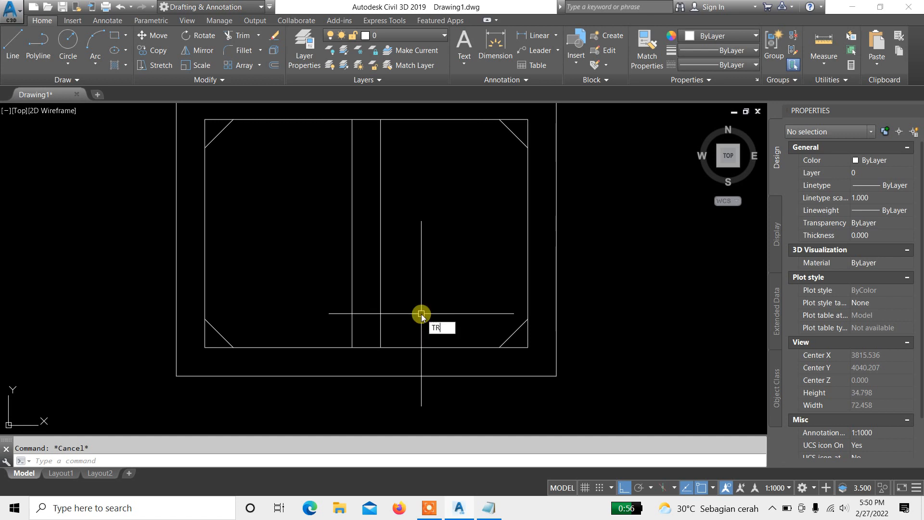
Step: Trim the inner rectangle's top edge between the two dividing walls, using all objects as cutting edges
{"action": "key", "text": "Return"}
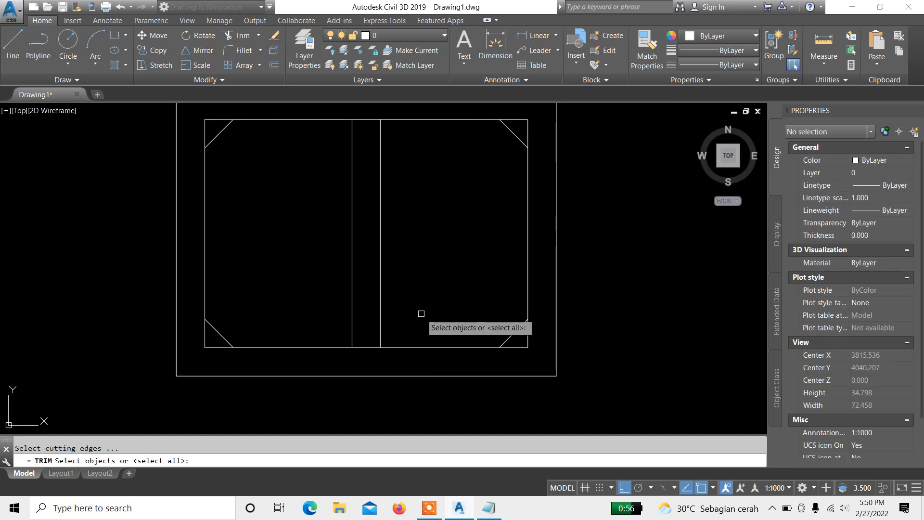
{"action": "key", "text": "Return"}
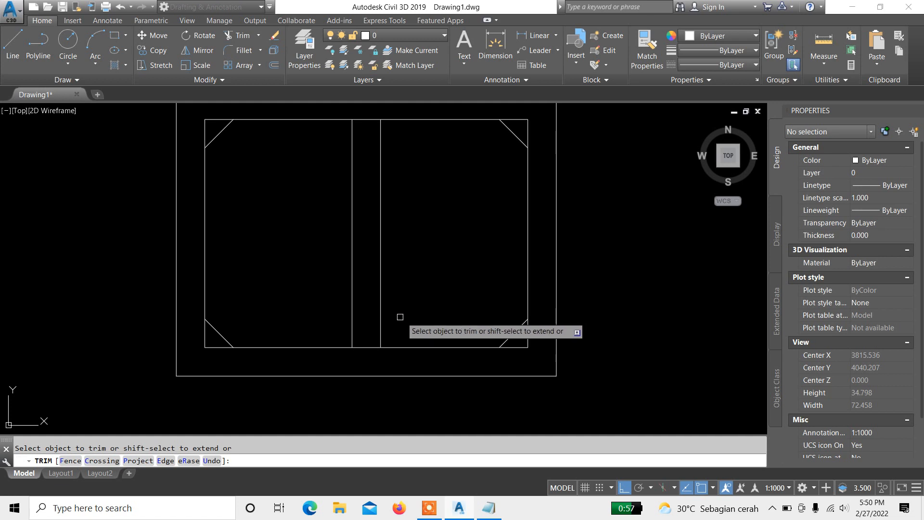
{"action": "scroll", "coordinate": [370, 347], "scroll_direction": "up", "scroll_amount": 3}
{"action": "scroll", "coordinate": [368, 348], "scroll_direction": "down", "scroll_amount": 5}
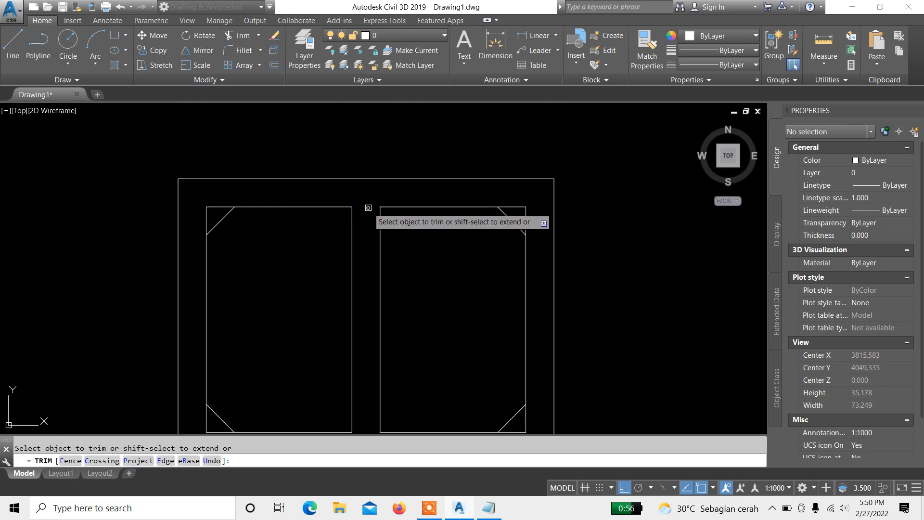
{"action": "key", "text": "Return"}
{"action": "scroll", "coordinate": [344, 242], "scroll_direction": "down", "scroll_amount": 2}
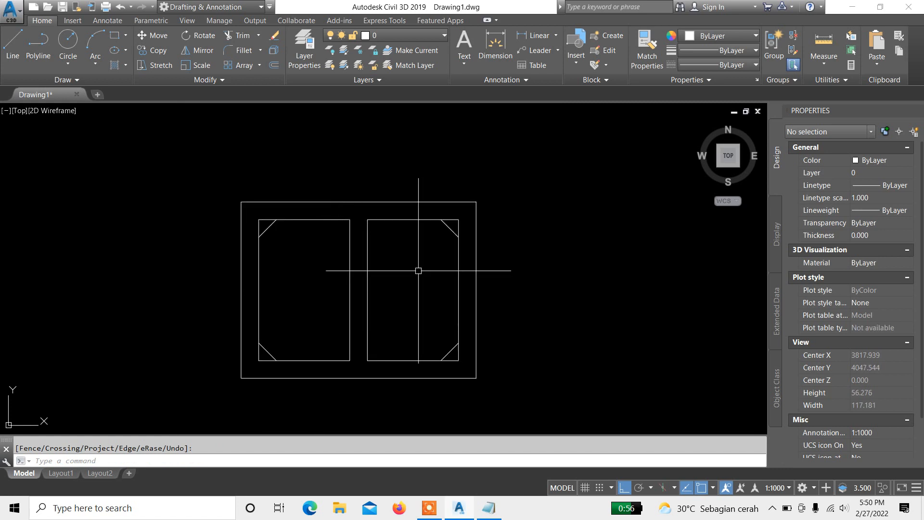
Step: Mirror the right compartment's two right corner diagonals about a vertical line through its top-edge midpoint, keeping the originals
{"action": "mouse_move", "coordinate": [394, 267]}
{"action": "middle_mouse_down"}
{"action": "mouse_move", "coordinate": [410, 257]}
{"action": "mouse_move", "coordinate": [389, 241]}
{"action": "middle_mouse_up"}
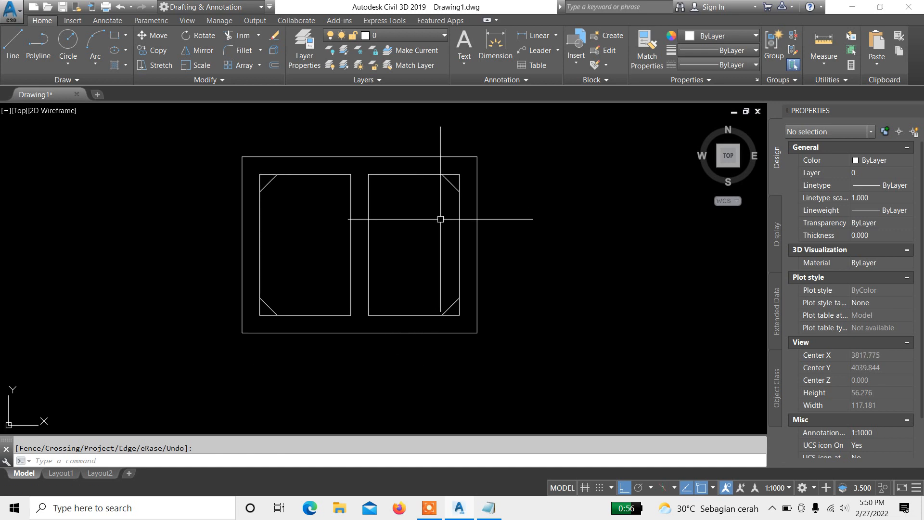
{"action": "middle_click_drag", "start_coordinate": [465, 219], "coordinate": [507, 221]}
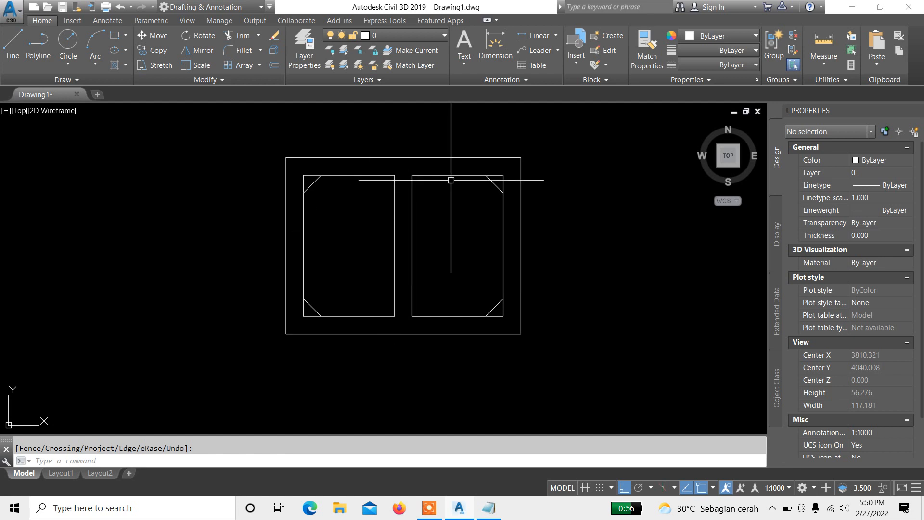
{"action": "left_click", "coordinate": [467, 168]}
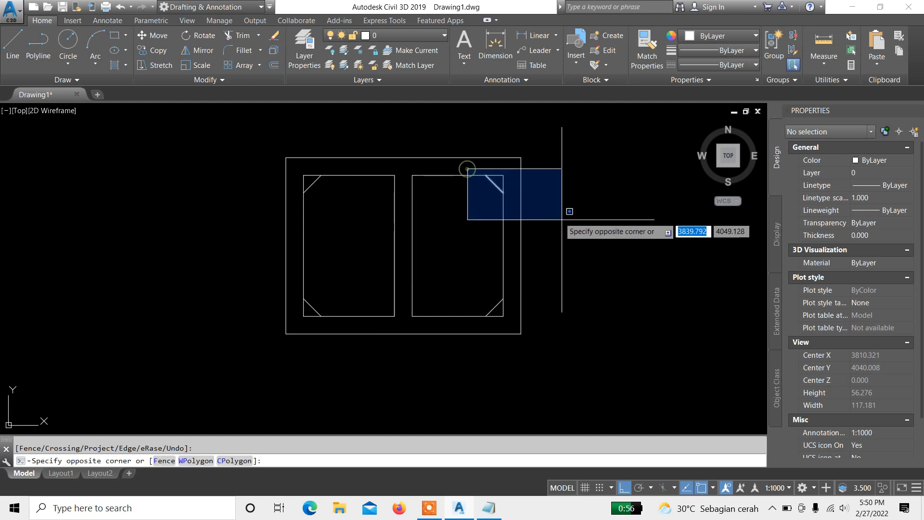
{"action": "left_click", "coordinate": [592, 233]}
{"action": "left_click", "coordinate": [469, 275]}
{"action": "left_click", "coordinate": [550, 330]}
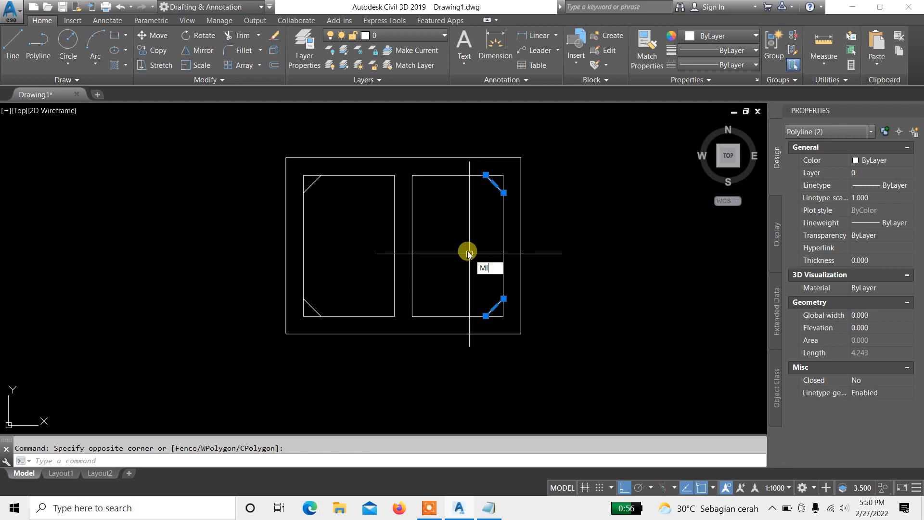
{"action": "key", "text": "Return"}
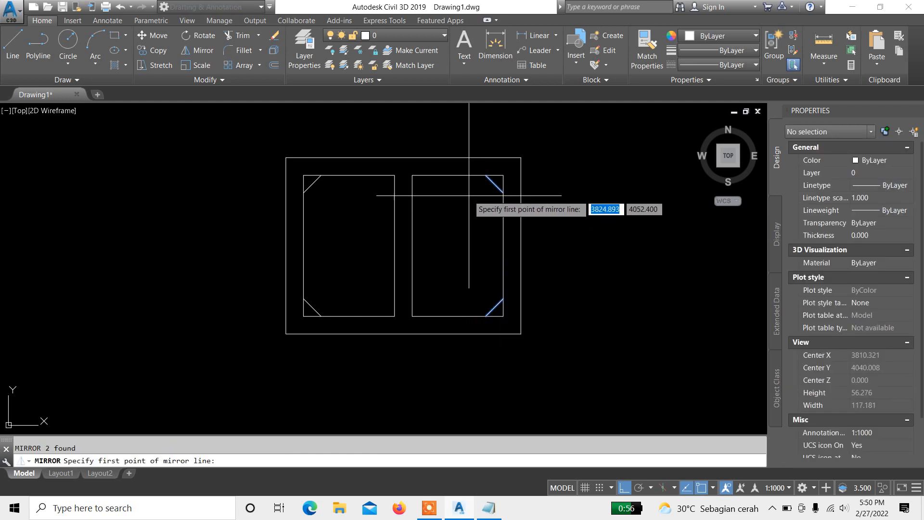
{"action": "scroll", "coordinate": [451, 183], "scroll_direction": "up", "scroll_amount": 4}
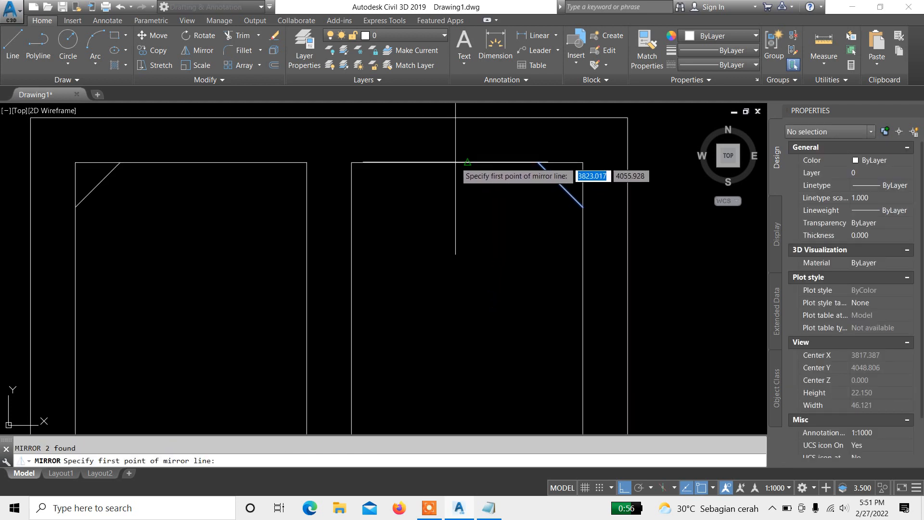
{"action": "left_click", "coordinate": [455, 163]}
{"action": "scroll", "coordinate": [455, 165], "scroll_direction": "down", "scroll_amount": 6}
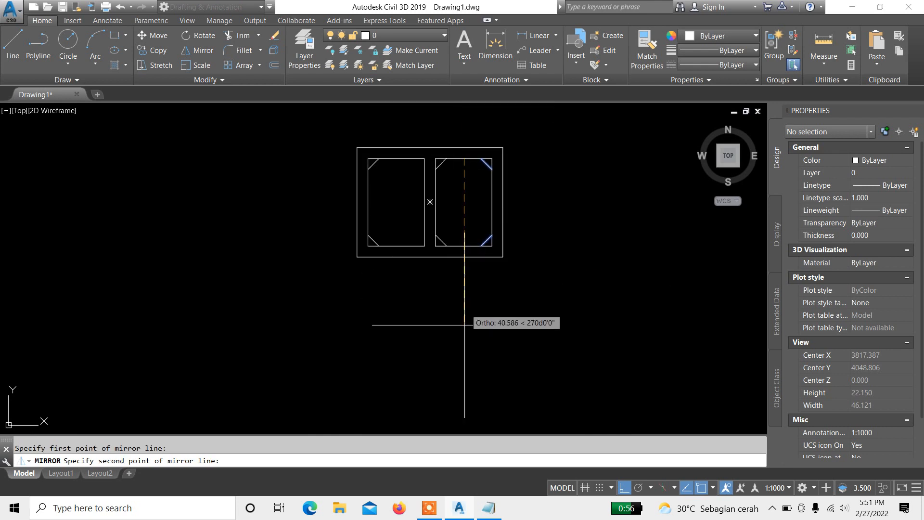
{"action": "middle_click_drag", "start_coordinate": [474, 294], "coordinate": [467, 317]}
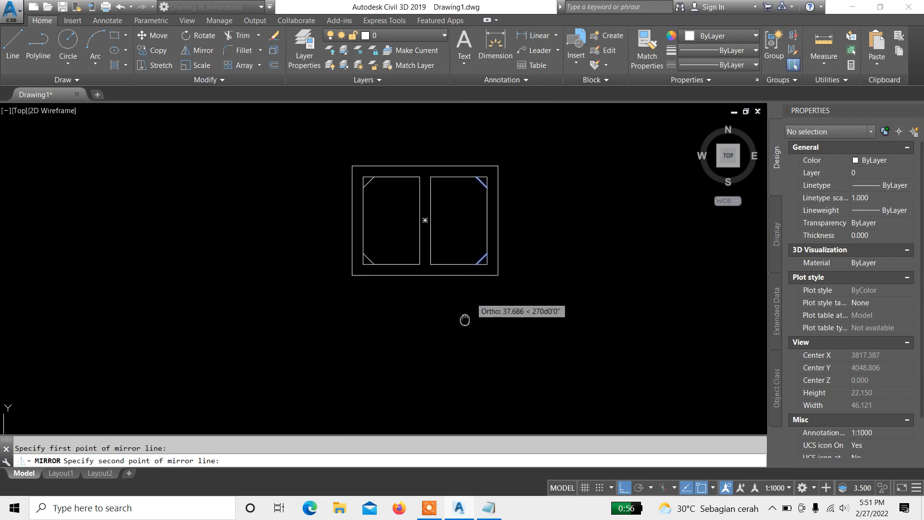
{"action": "left_click", "coordinate": [469, 347]}
{"action": "key", "text": "Return"}
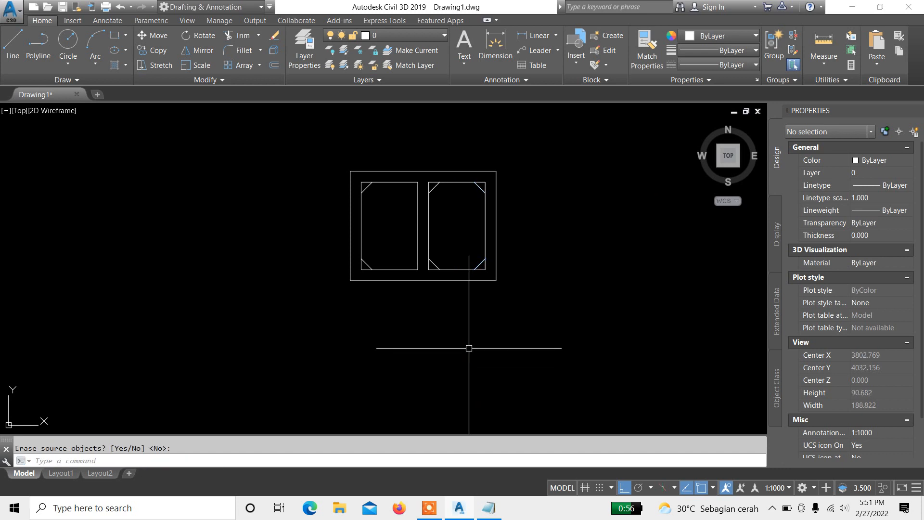
Step: Copy the right compartment's two right corner diagonals to the left, and undo the copy
{"action": "scroll", "coordinate": [434, 179], "scroll_direction": "up", "scroll_amount": 4}
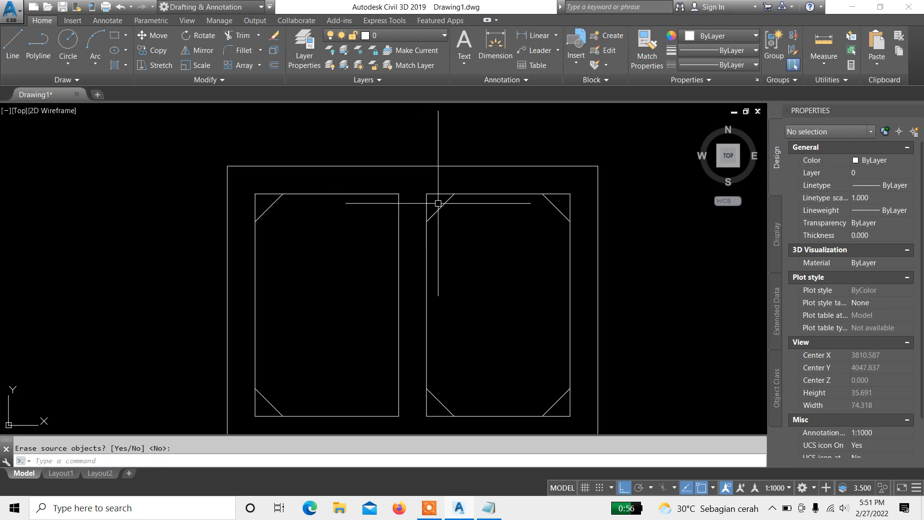
{"action": "middle_click_drag", "start_coordinate": [430, 251], "coordinate": [426, 235]}
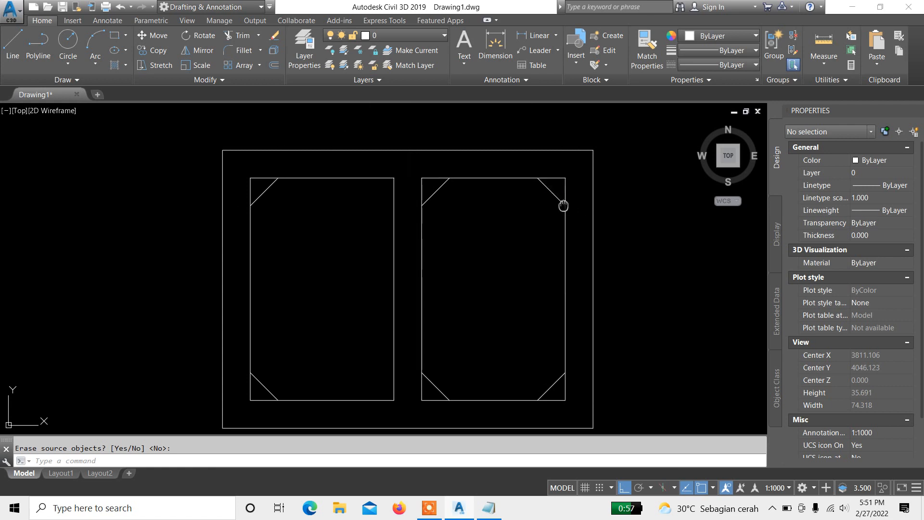
{"action": "middle_click_drag", "start_coordinate": [562, 202], "coordinate": [558, 205]}
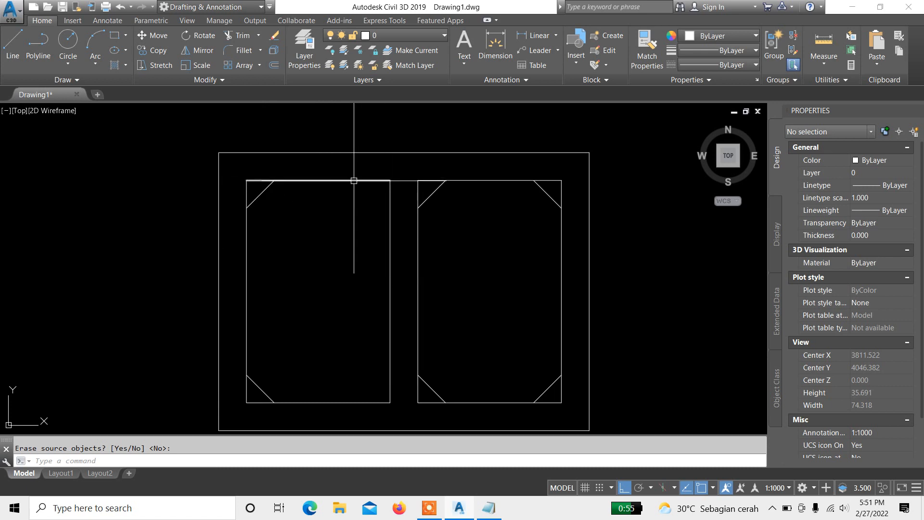
{"action": "middle_click_drag", "start_coordinate": [489, 238], "coordinate": [461, 219]}
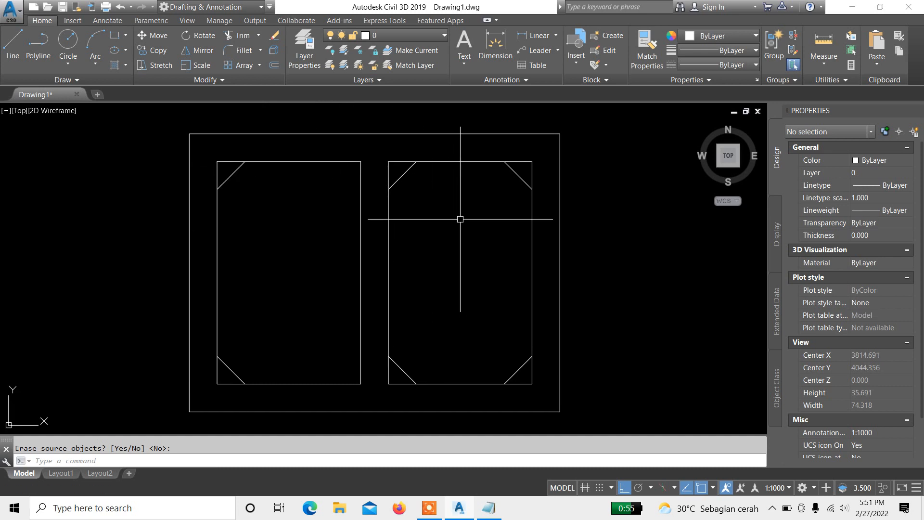
{"action": "left_click", "coordinate": [485, 149]}
{"action": "left_click", "coordinate": [561, 195]}
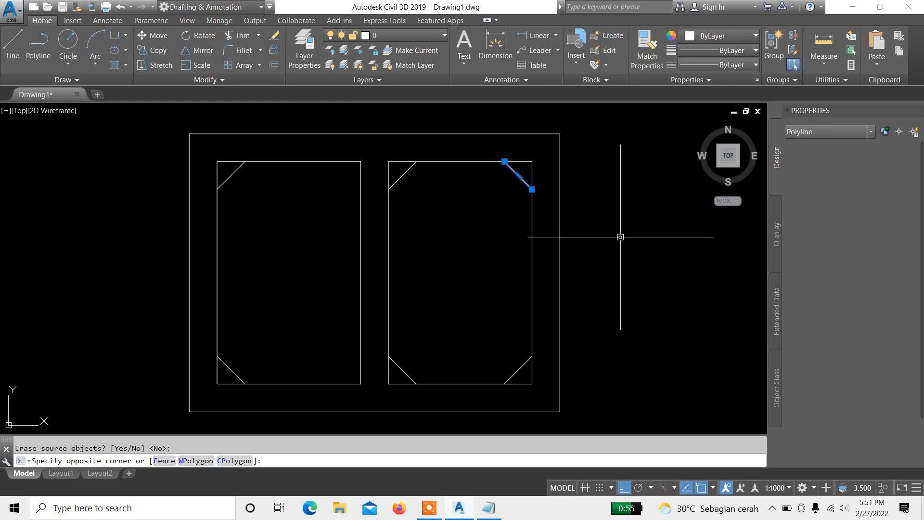
{"action": "left_click", "coordinate": [485, 324]}
{"action": "left_click", "coordinate": [606, 405]}
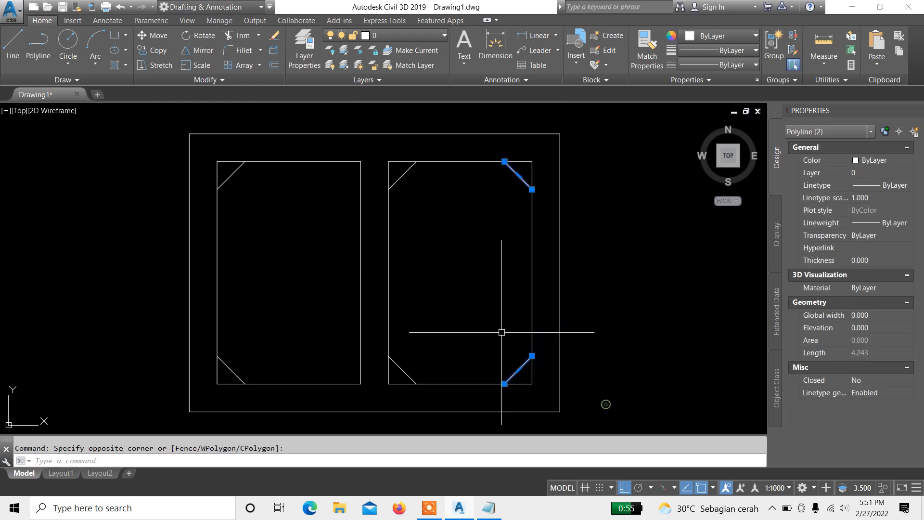
{"action": "type", "text": "co"}
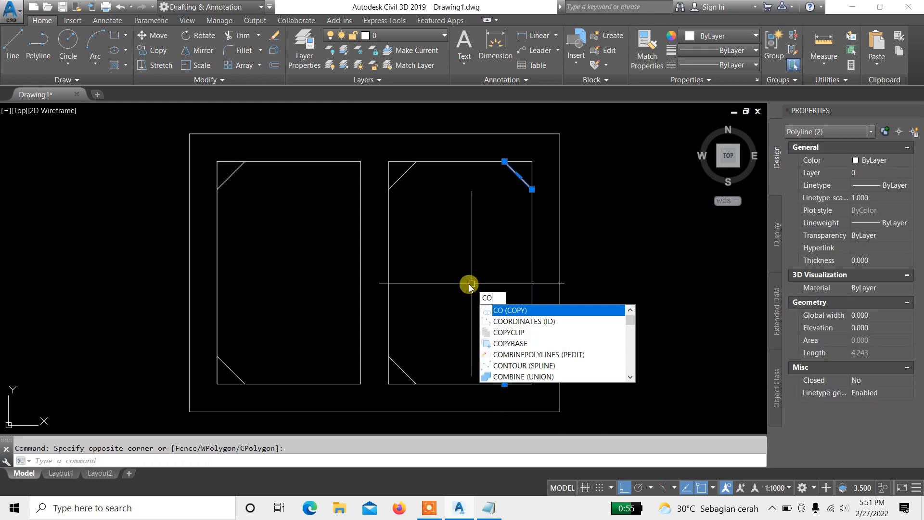
{"action": "key", "text": "Return"}
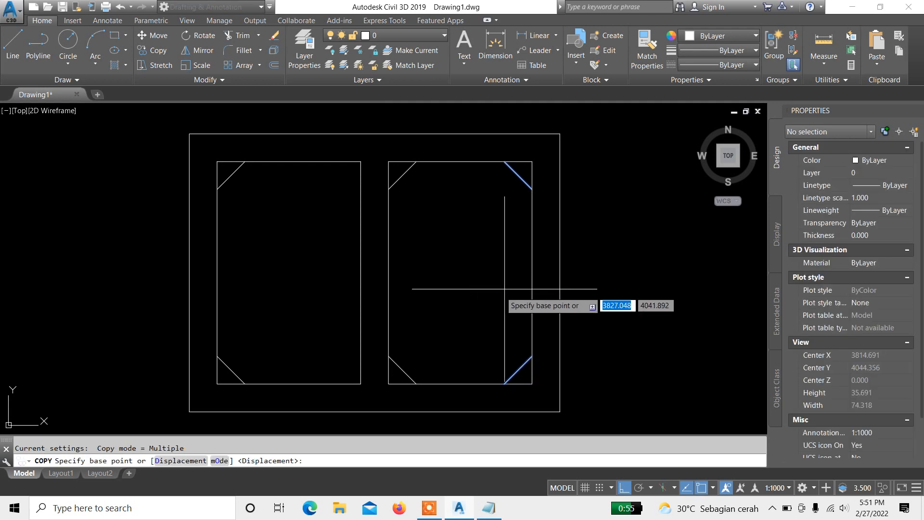
{"action": "scroll", "coordinate": [506, 284], "scroll_direction": "up", "scroll_amount": 2}
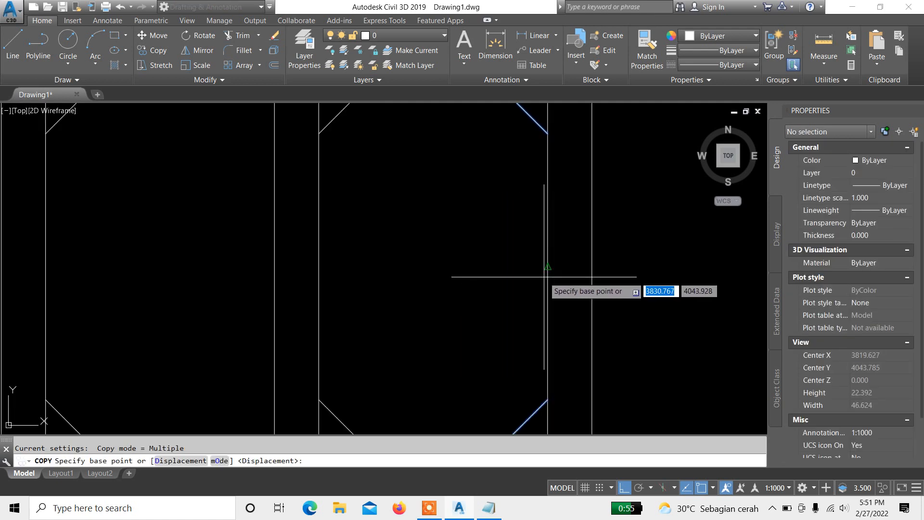
{"action": "left_click", "coordinate": [547, 267]}
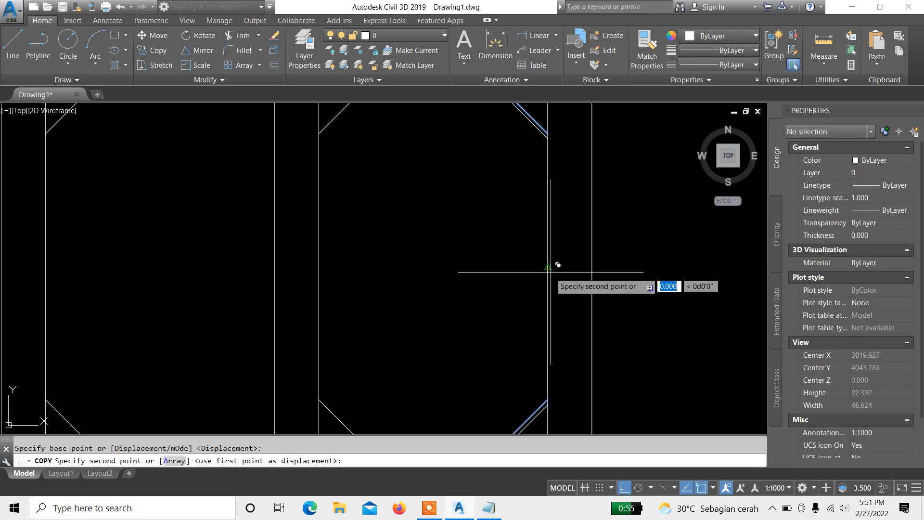
{"action": "scroll", "coordinate": [549, 268], "scroll_direction": "down", "scroll_amount": 2}
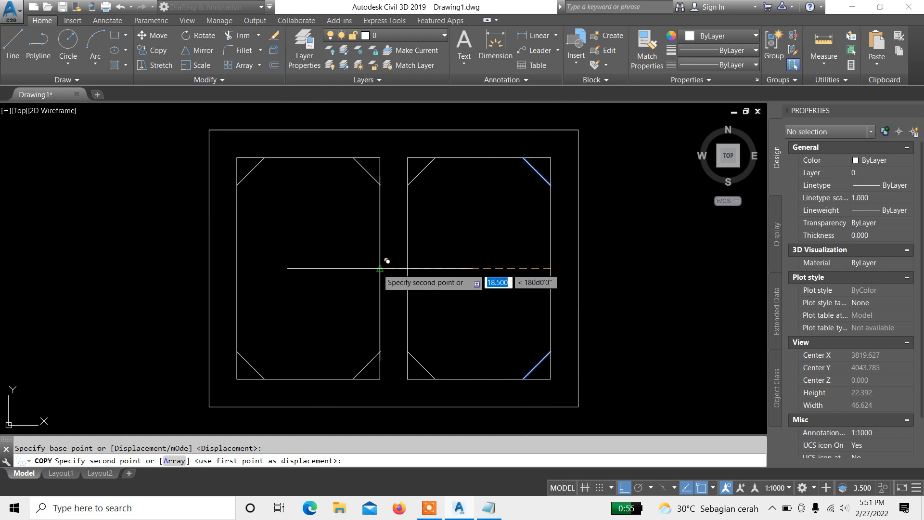
{"action": "left_click", "coordinate": [387, 261]}
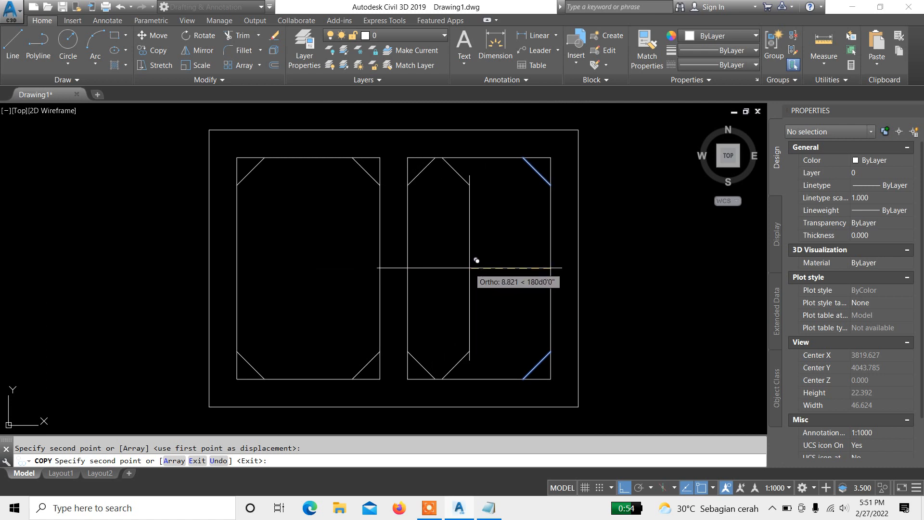
{"action": "key", "text": "Escape"}
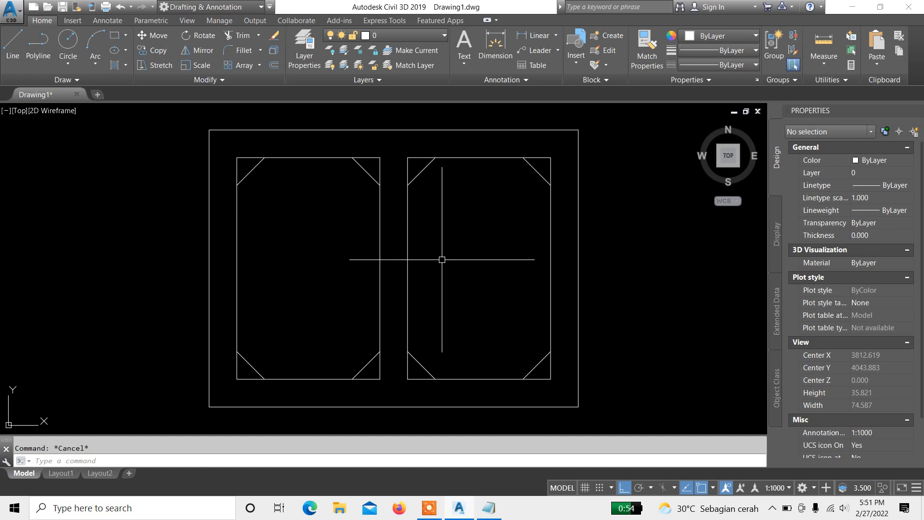
{"action": "middle_click_drag", "start_coordinate": [424, 191], "coordinate": [475, 215]}
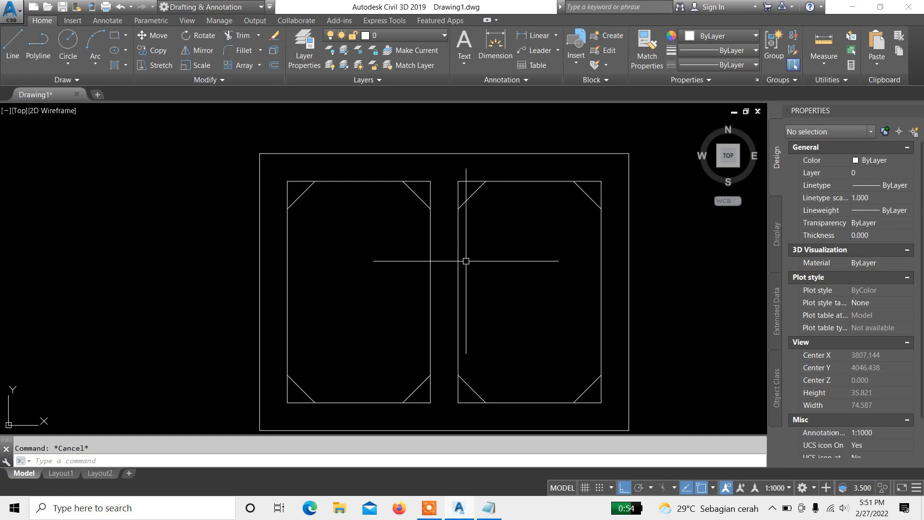
{"action": "middle_click_drag", "start_coordinate": [463, 259], "coordinate": [457, 237]}
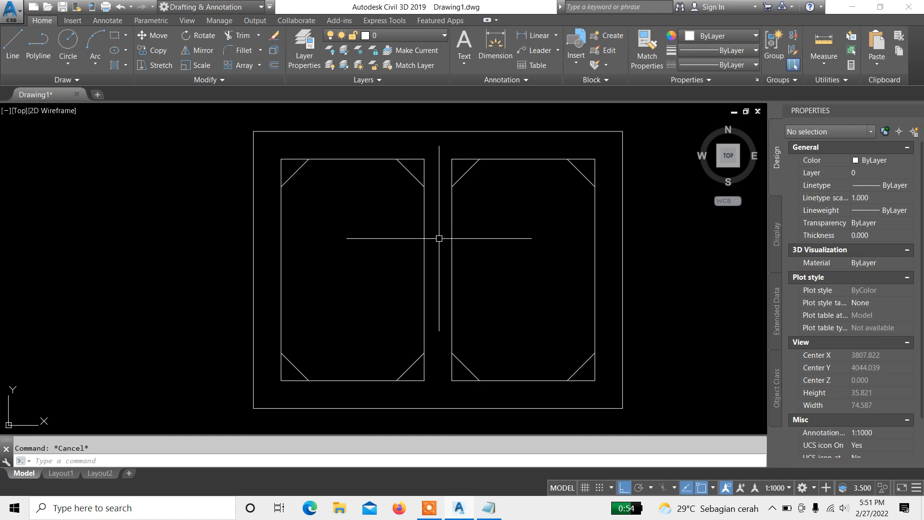
{"action": "key", "text": "ctrl+z"}
{"action": "key", "text": "ctrl+z"}
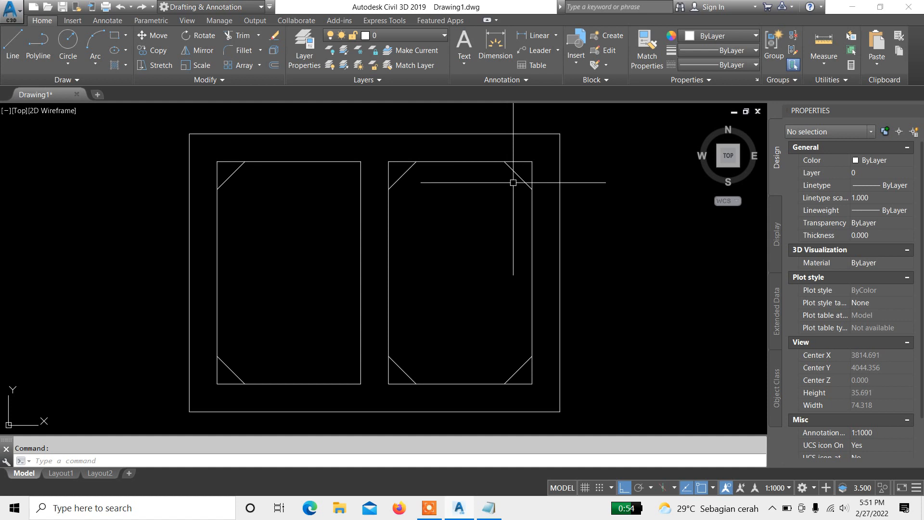
Step: Copy the right compartment's two right corner diagonals onto the left compartment's right corners
{"action": "left_click", "coordinate": [489, 151]}
{"action": "left_click", "coordinate": [566, 227]}
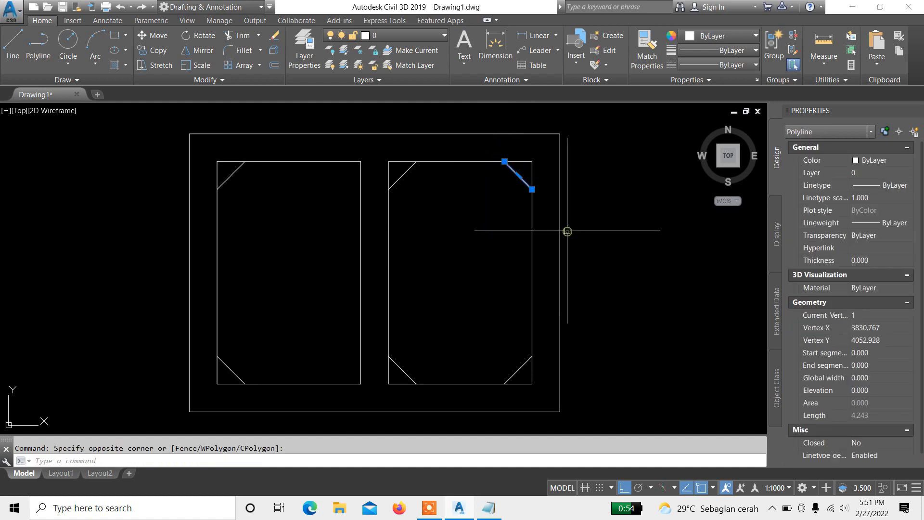
{"action": "left_click", "coordinate": [570, 389]}
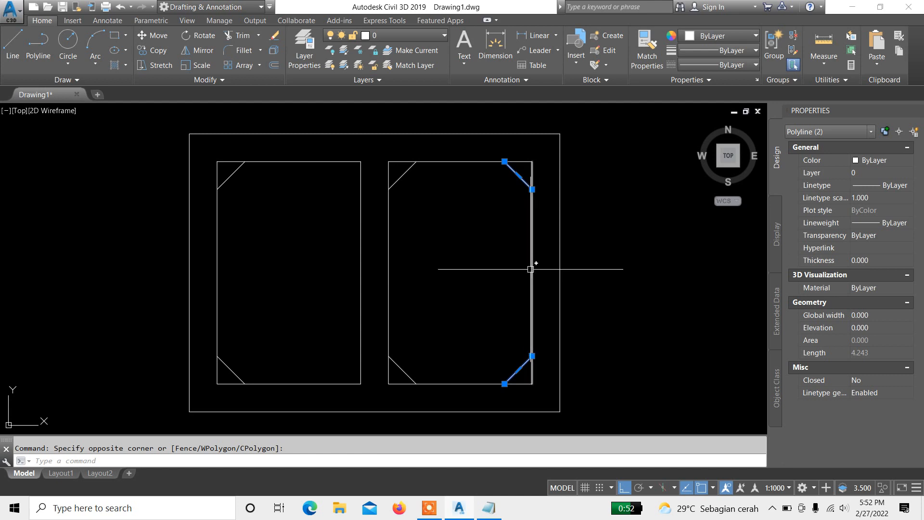
{"action": "type", "text": "CO"}
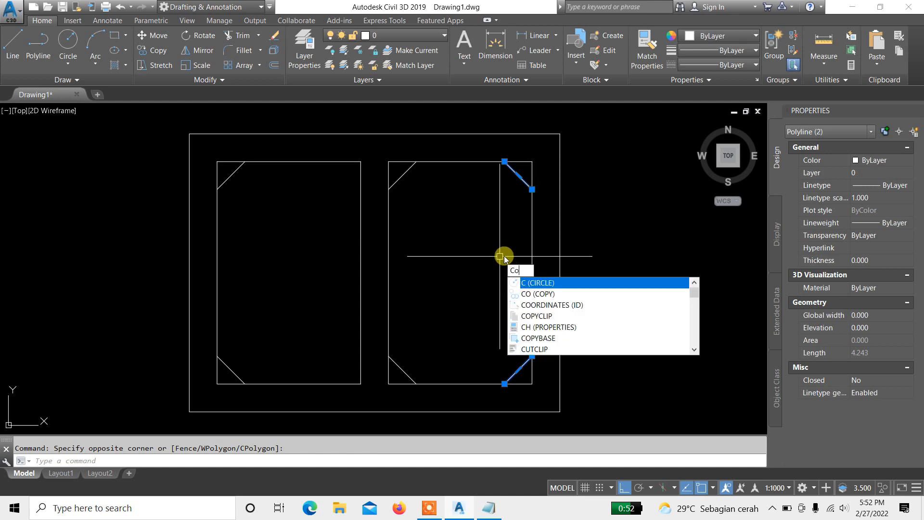
{"action": "key", "text": "Return"}
{"action": "scroll", "coordinate": [516, 159], "scroll_direction": "up", "scroll_amount": 5}
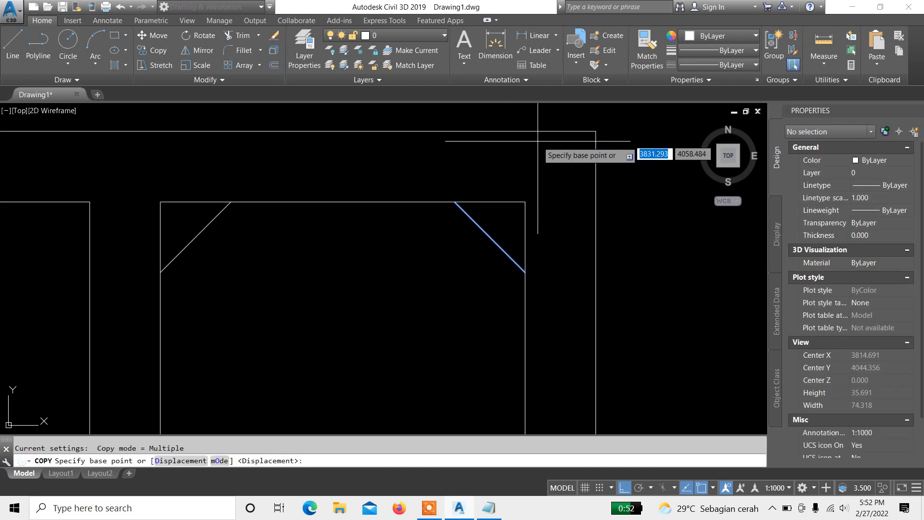
{"action": "left_click", "coordinate": [520, 242]}
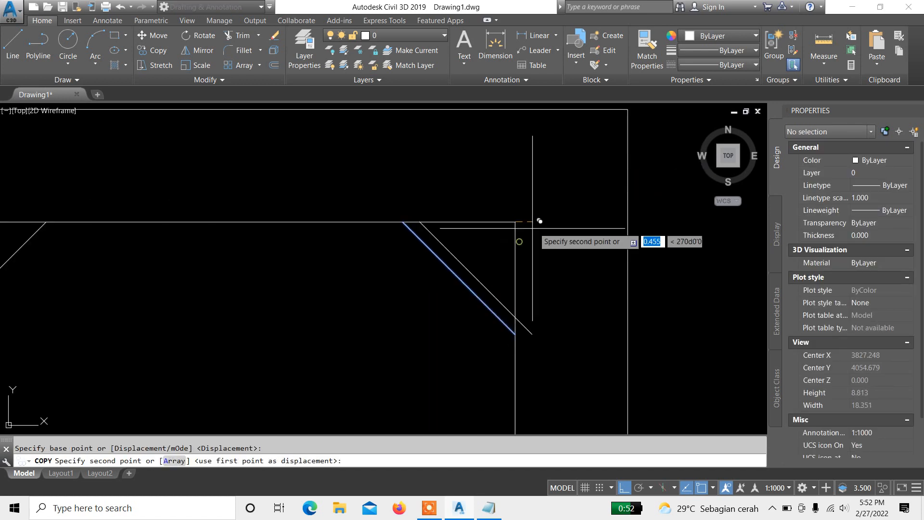
{"action": "scroll", "coordinate": [595, 200], "scroll_direction": "down", "scroll_amount": 5}
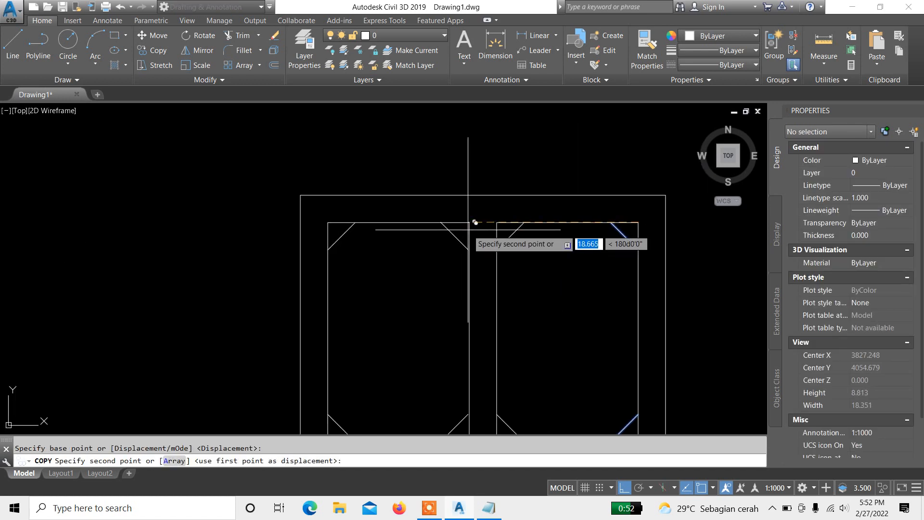
{"action": "scroll", "coordinate": [476, 221], "scroll_direction": "up", "scroll_amount": 4}
{"action": "left_click", "coordinate": [475, 217]}
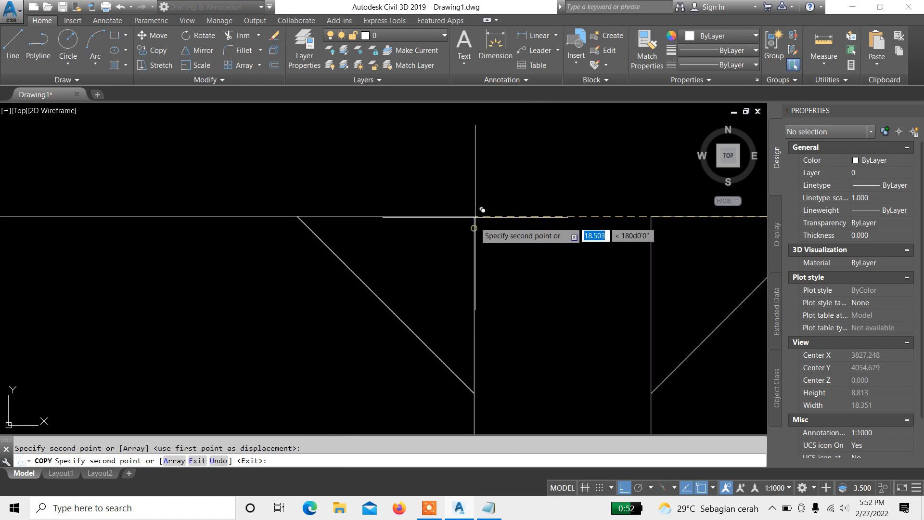
{"action": "scroll", "coordinate": [476, 211], "scroll_direction": "down", "scroll_amount": 4}
{"action": "key", "text": "Return"}
{"action": "scroll", "coordinate": [398, 227], "scroll_direction": "down", "scroll_amount": 4}
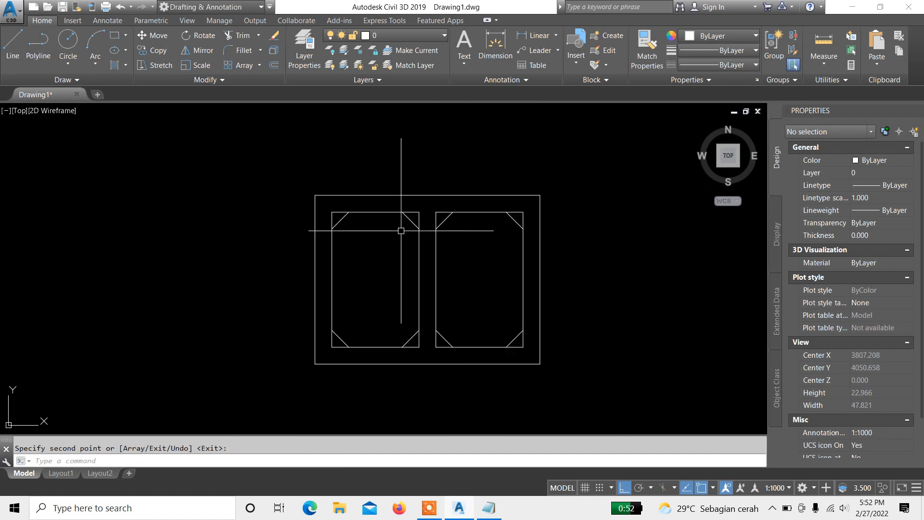
{"action": "scroll", "coordinate": [461, 258], "scroll_direction": "up", "scroll_amount": 2}
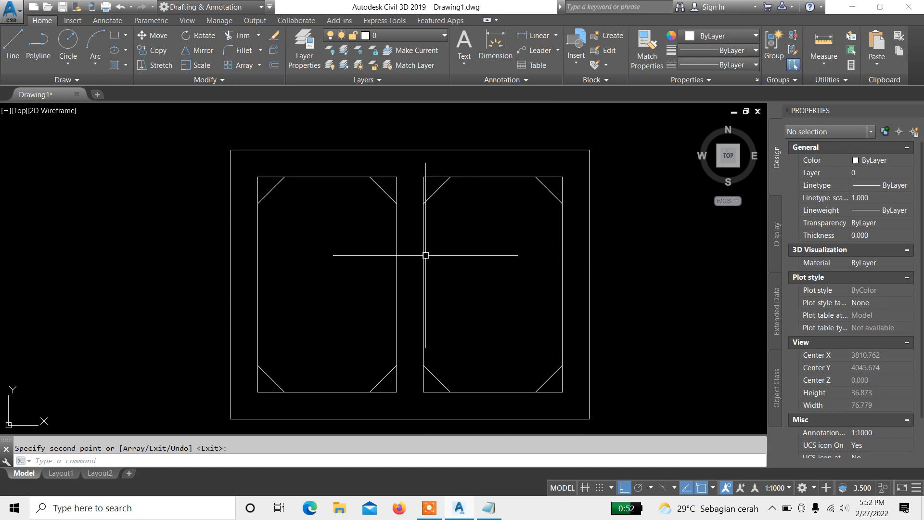
{"action": "mouse_move", "coordinate": [424, 254]}
{"action": "middle_mouse_down"}
{"action": "mouse_move", "coordinate": [454, 232]}
{"action": "mouse_move", "coordinate": [452, 283]}
{"action": "mouse_move", "coordinate": [415, 270]}
{"action": "mouse_move", "coordinate": [417, 218]}
{"action": "mouse_move", "coordinate": [458, 245]}
{"action": "middle_mouse_up"}
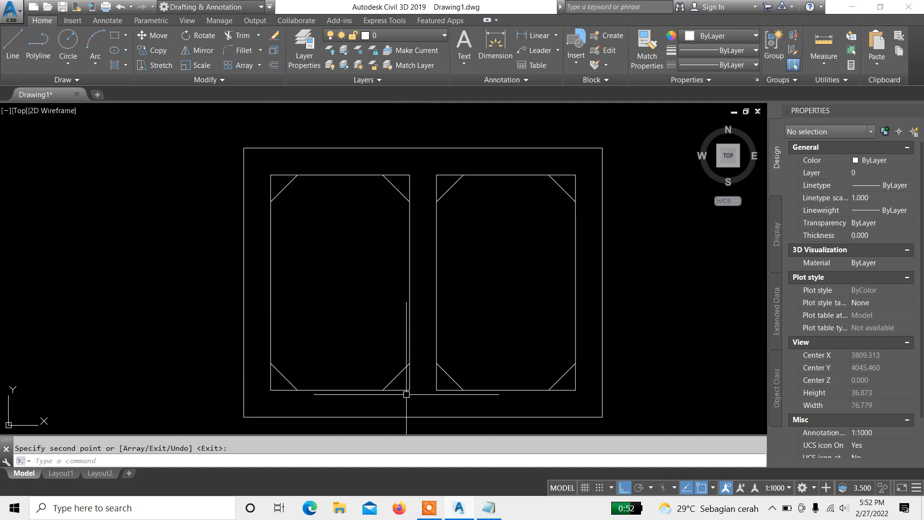
Step: Trim the rectangle corner tips outside the diagonals in both compartments, using all objects as cutting edges
{"action": "left_click", "coordinate": [510, 297]}
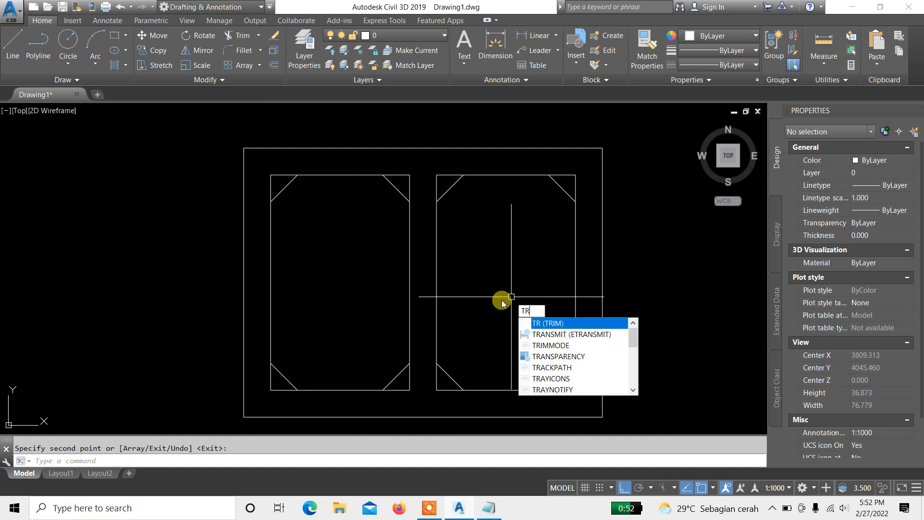
{"action": "key", "text": "Return"}
{"action": "key", "text": "Return"}
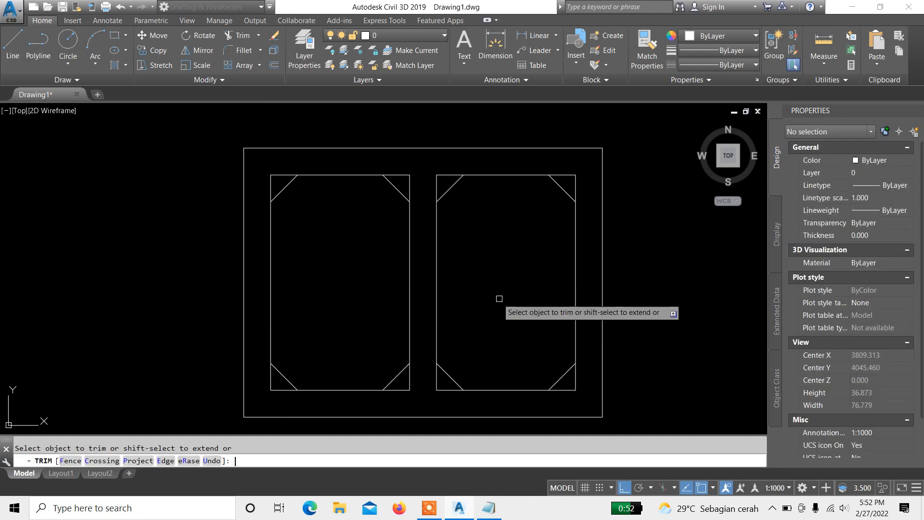
{"action": "left_click", "coordinate": [573, 388]}
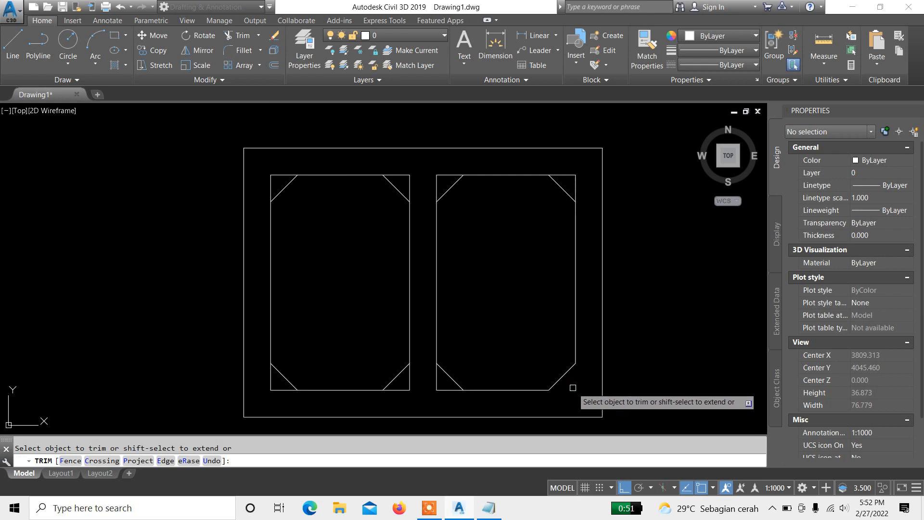
{"action": "left_click", "coordinate": [574, 176]}
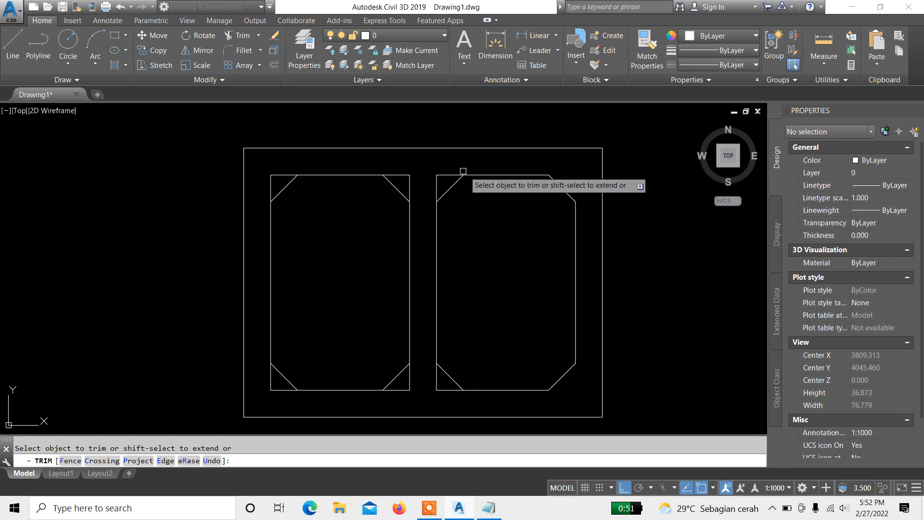
{"action": "left_click", "coordinate": [462, 174]}
{"action": "left_click", "coordinate": [437, 184]}
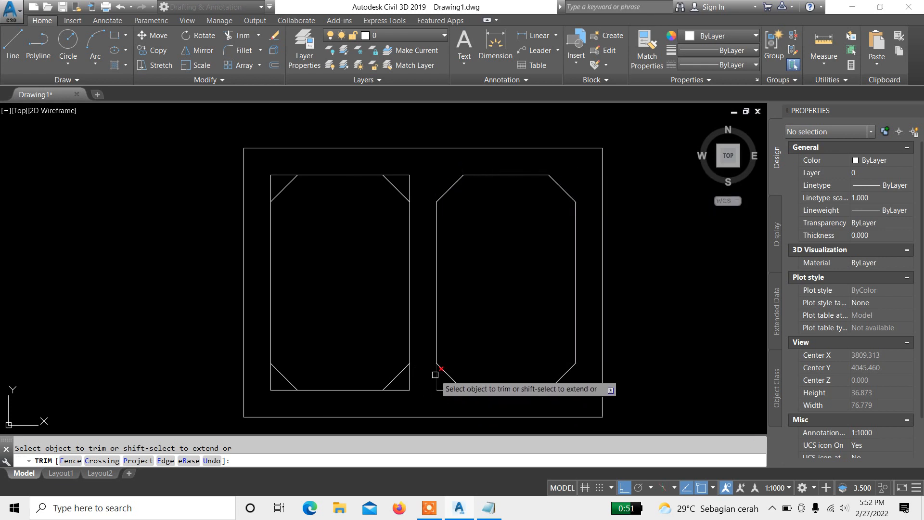
{"action": "left_click", "coordinate": [438, 389]}
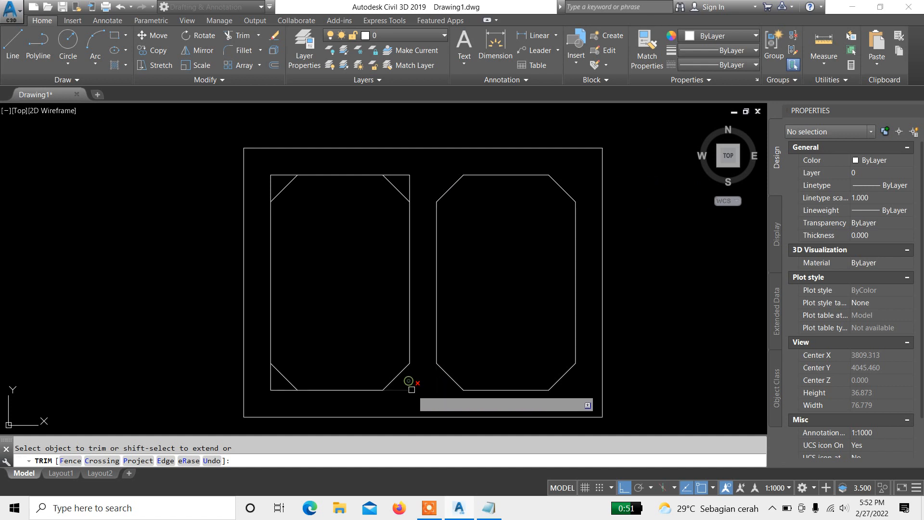
{"action": "left_click", "coordinate": [284, 390]}
{"action": "left_click", "coordinate": [270, 378]}
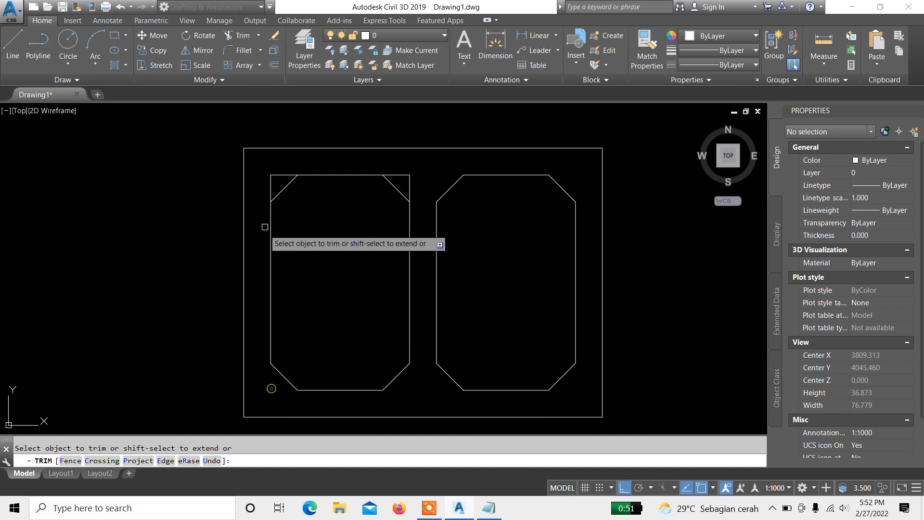
{"action": "left_click", "coordinate": [271, 188]}
{"action": "left_click", "coordinate": [277, 176]}
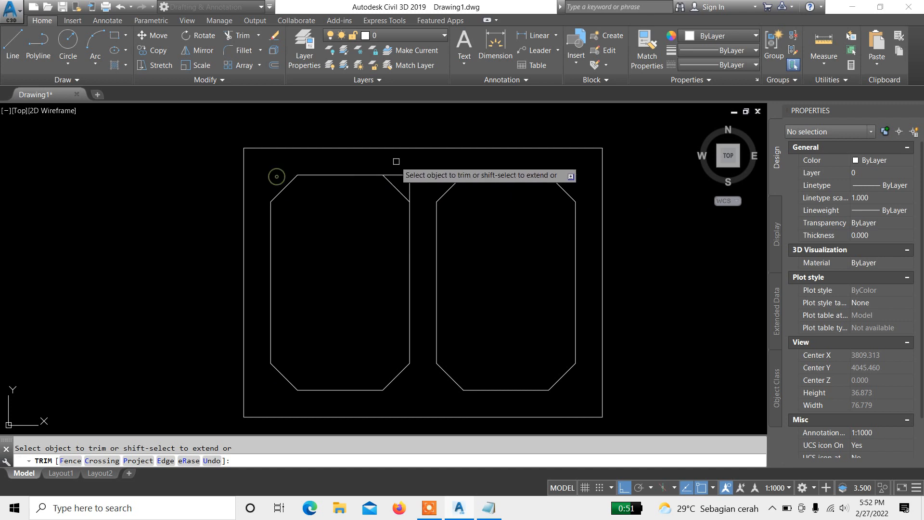
{"action": "left_click", "coordinate": [403, 175]}
{"action": "left_click", "coordinate": [408, 183]}
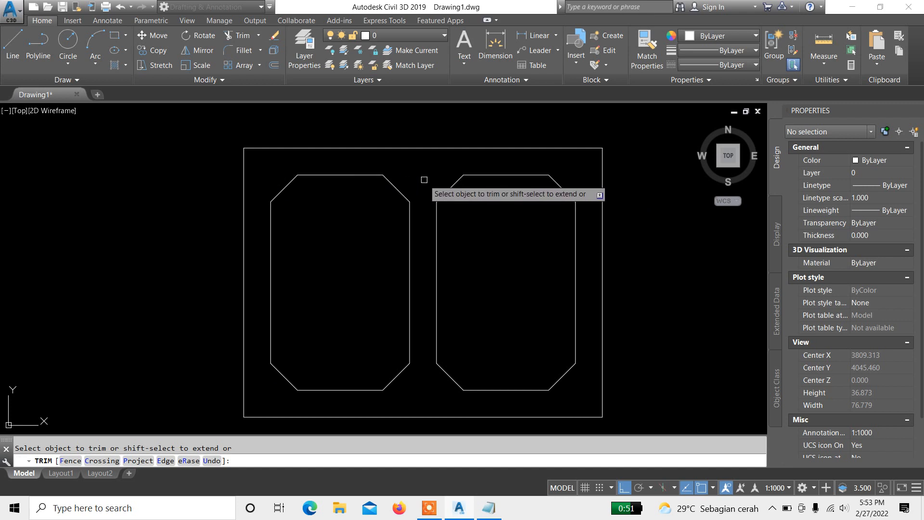
{"action": "key", "text": "Return"}
{"action": "scroll", "coordinate": [357, 277], "scroll_direction": "down", "scroll_amount": 3}
{"action": "scroll", "coordinate": [401, 285], "scroll_direction": "up", "scroll_amount": 1}
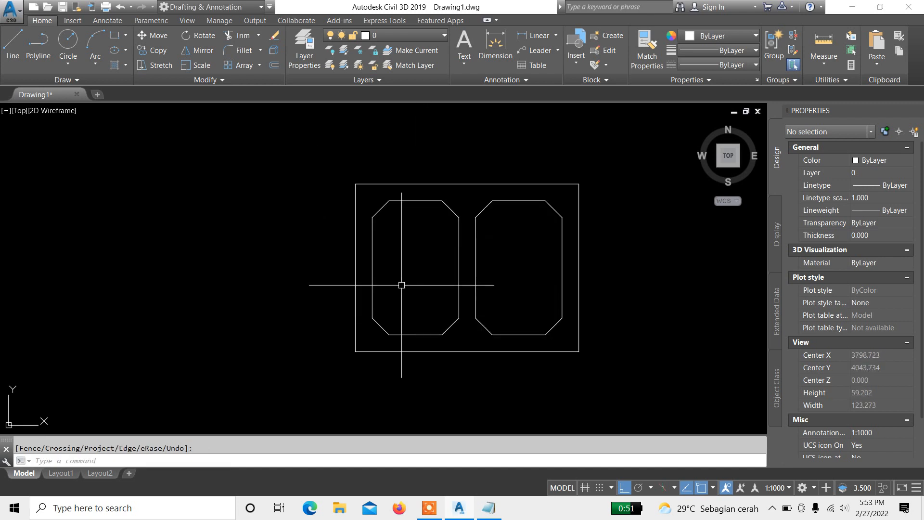
{"action": "middle_click_drag", "start_coordinate": [515, 276], "coordinate": [453, 250]}
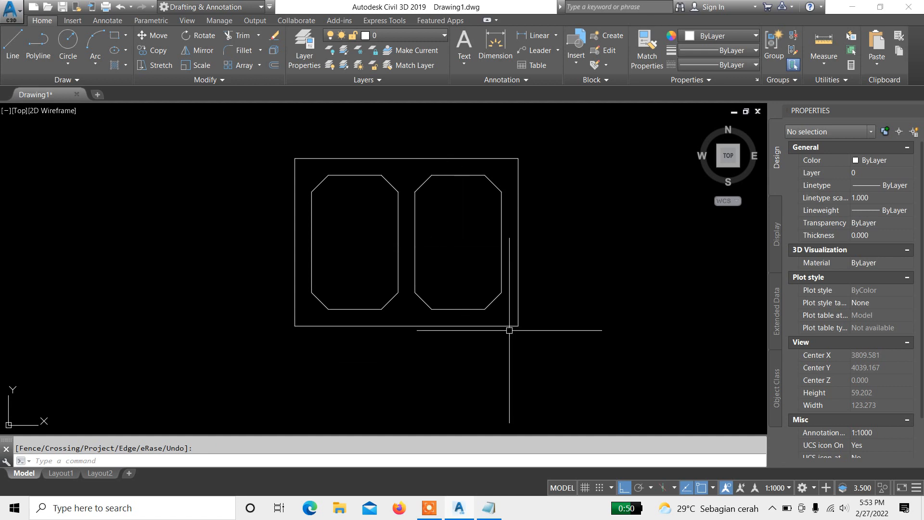
{"action": "left_click", "coordinate": [420, 218]}
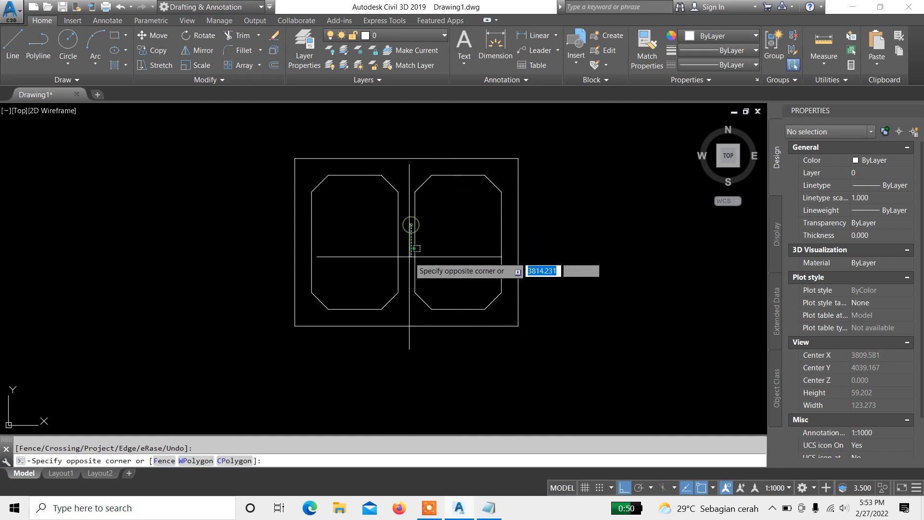
{"action": "key", "text": "Escape"}
{"action": "left_click", "coordinate": [415, 255]}
{"action": "key", "text": "Escape"}
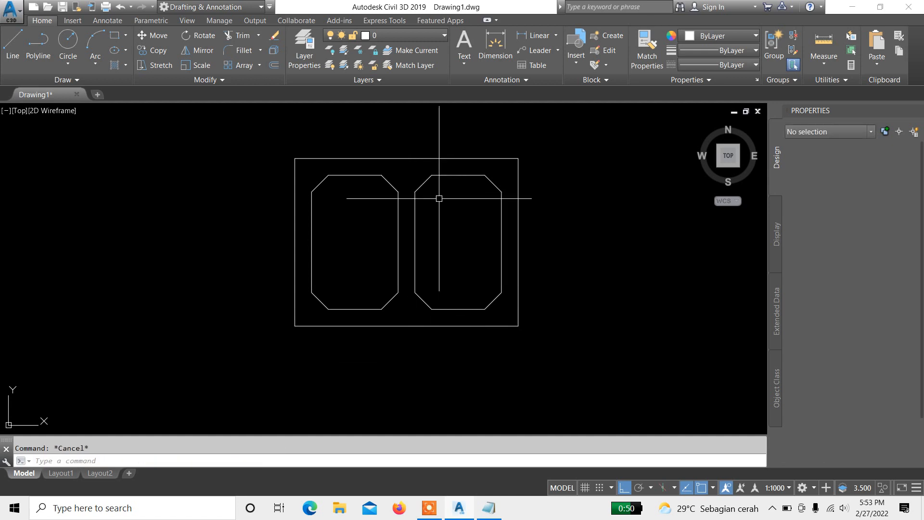
{"action": "scroll", "coordinate": [434, 198], "scroll_direction": "up", "scroll_amount": 2}
{"action": "left_click", "coordinate": [409, 185]}
{"action": "key", "text": "Escape"}
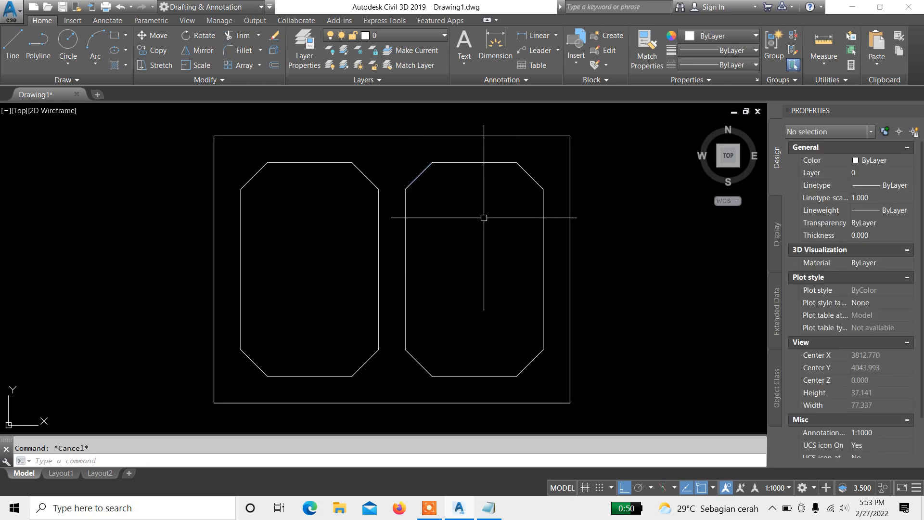
{"action": "left_click", "coordinate": [431, 188]}
{"action": "left_click", "coordinate": [414, 168]}
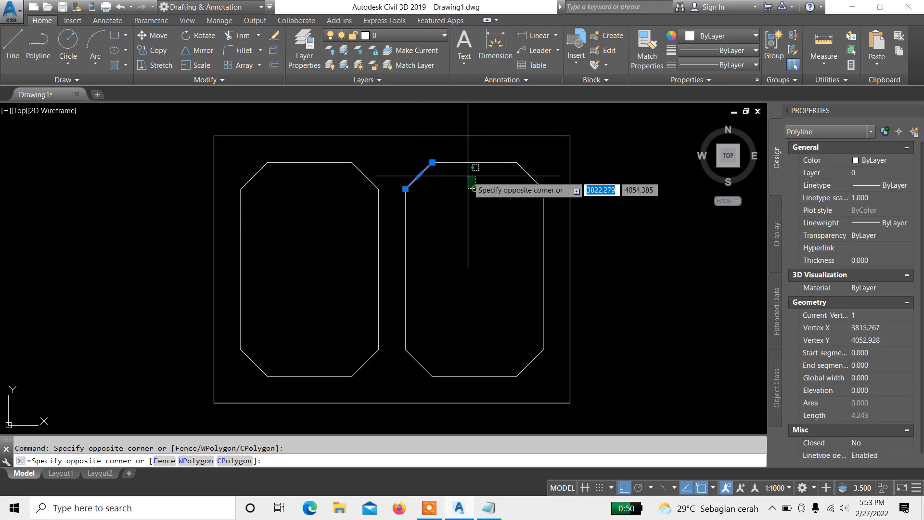
{"action": "key", "text": "Escape"}
{"action": "left_click", "coordinate": [399, 152]}
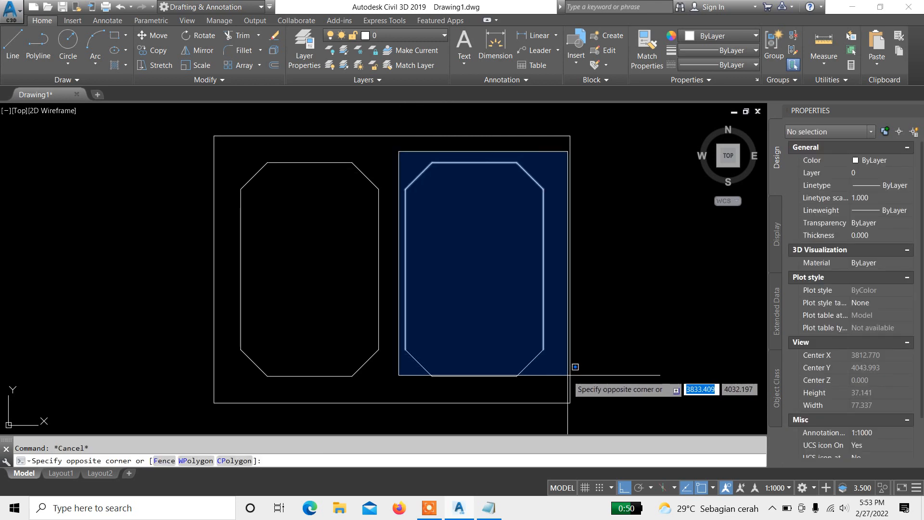
{"action": "left_click", "coordinate": [560, 392]}
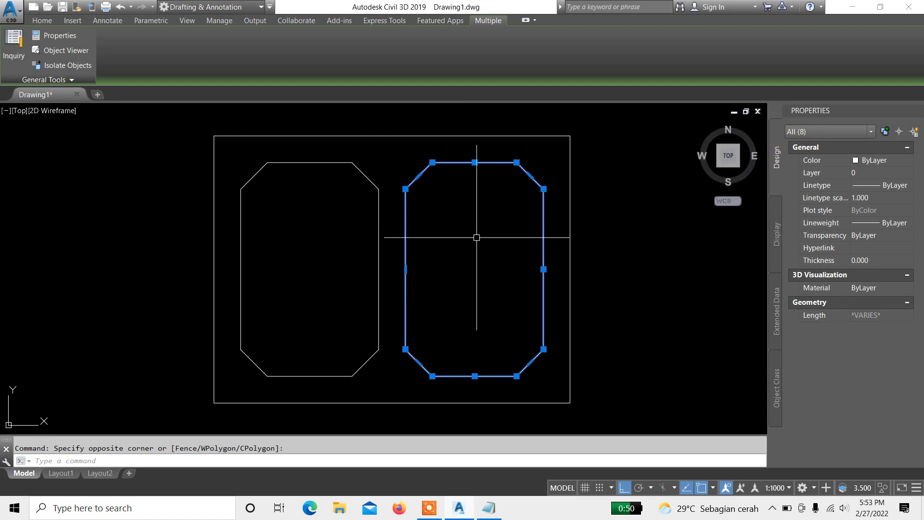
{"action": "key", "text": "Escape"}
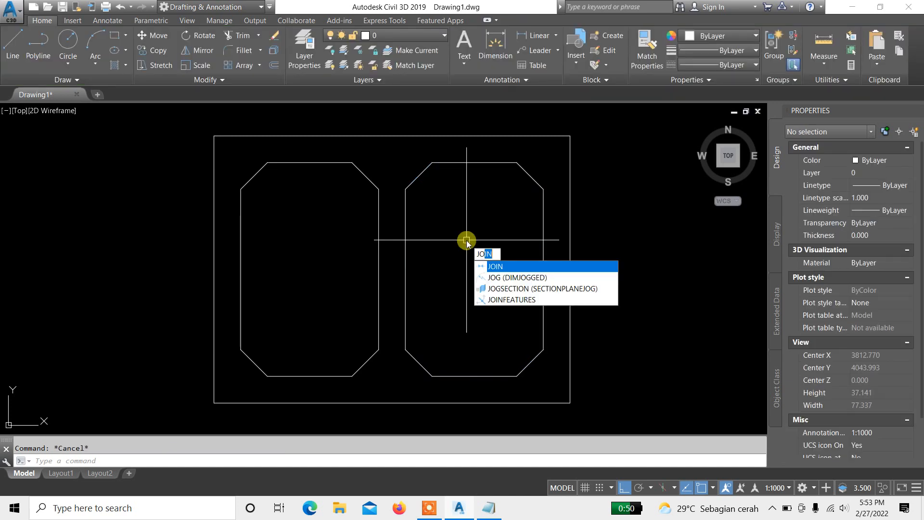
Step: Switch to Notepad to review the command shortcut list, then return to the drawing
{"action": "left_click", "coordinate": [488, 508]}
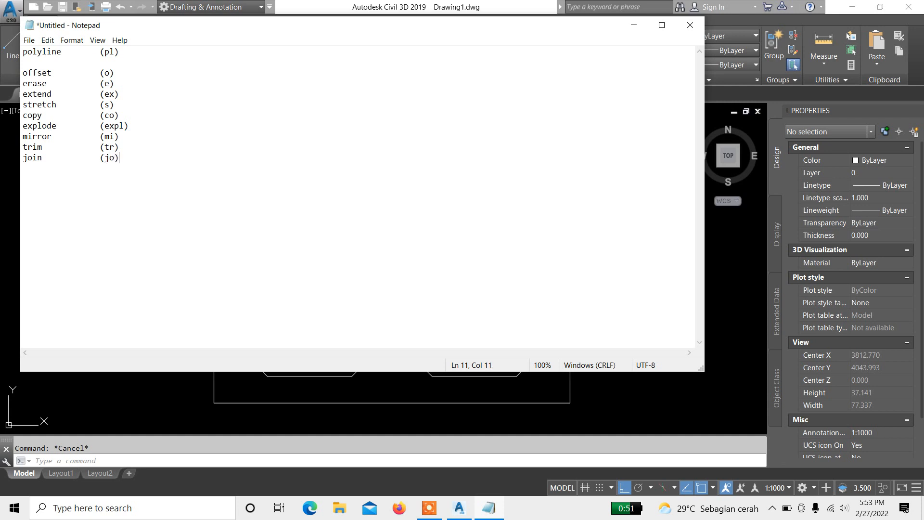
{"action": "left_click", "coordinate": [140, 378]}
Step: Join the right compartment's octagon segments into a single polyline with the Join command
{"action": "left_click", "coordinate": [389, 150]}
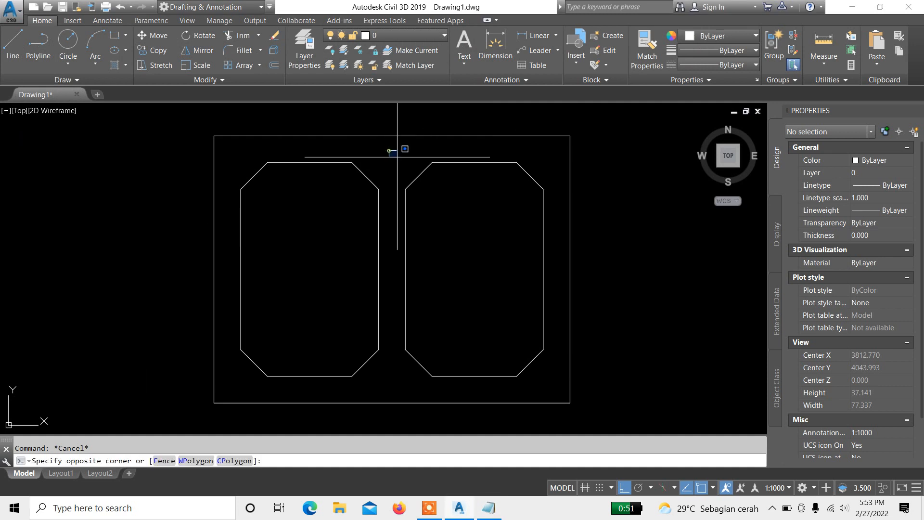
{"action": "left_click", "coordinate": [557, 381]}
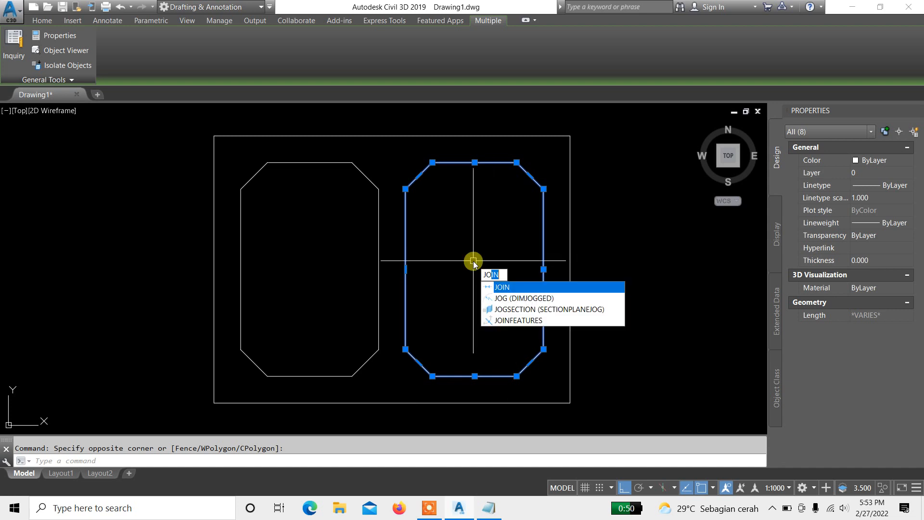
{"action": "key", "text": "Return"}
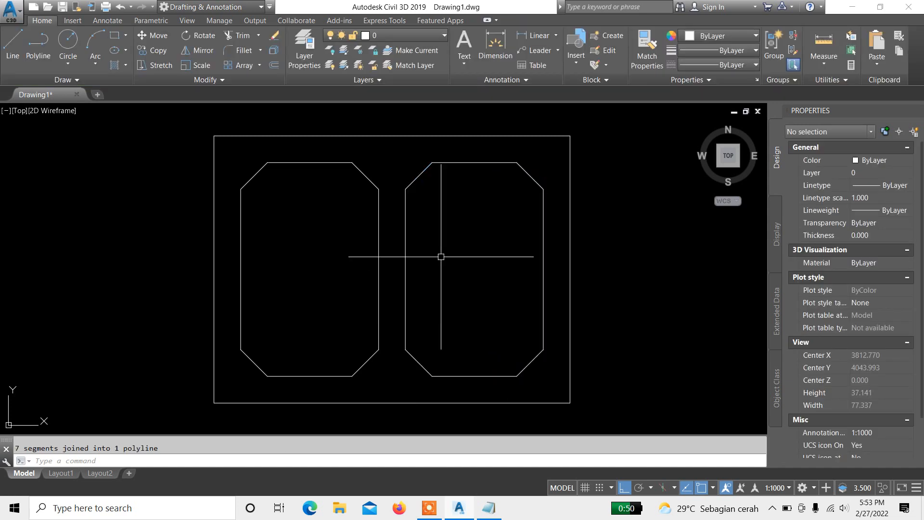
{"action": "left_click", "coordinate": [406, 233]}
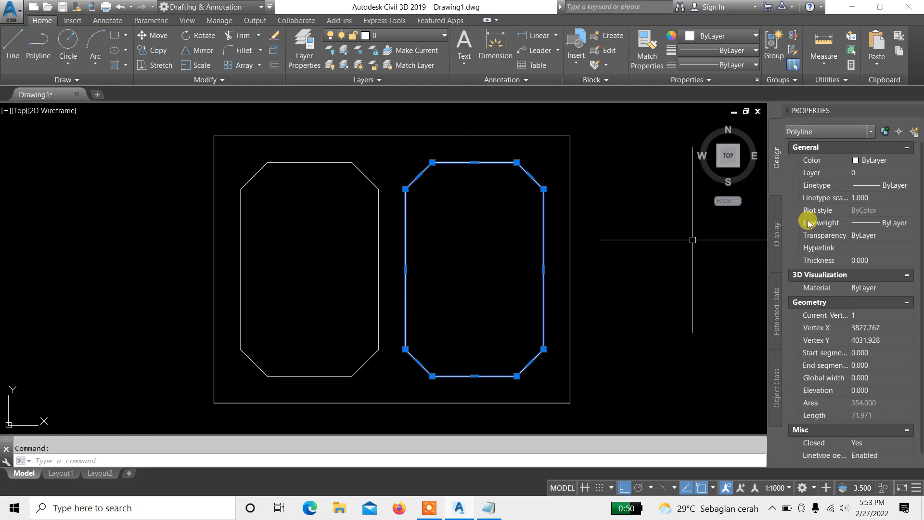
{"action": "middle_click_drag", "start_coordinate": [408, 245], "coordinate": [430, 235]}
{"action": "key", "text": "Escape"}
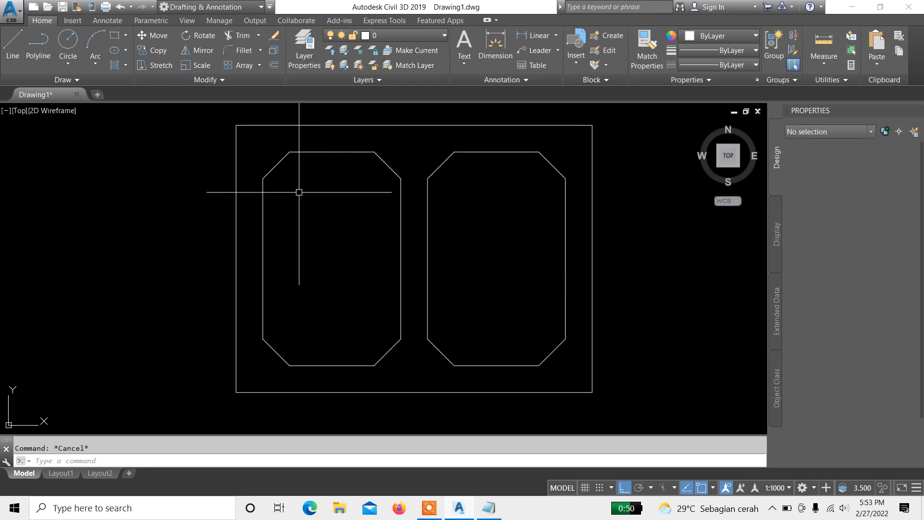
Step: Join the left compartment's octagon segments into a single polyline with the Join command
{"action": "left_click", "coordinate": [246, 141]}
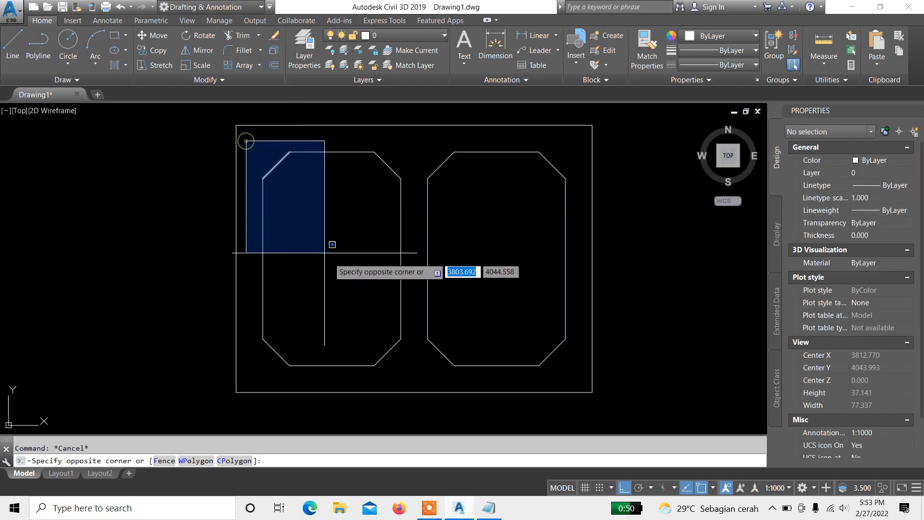
{"action": "left_click", "coordinate": [415, 373]}
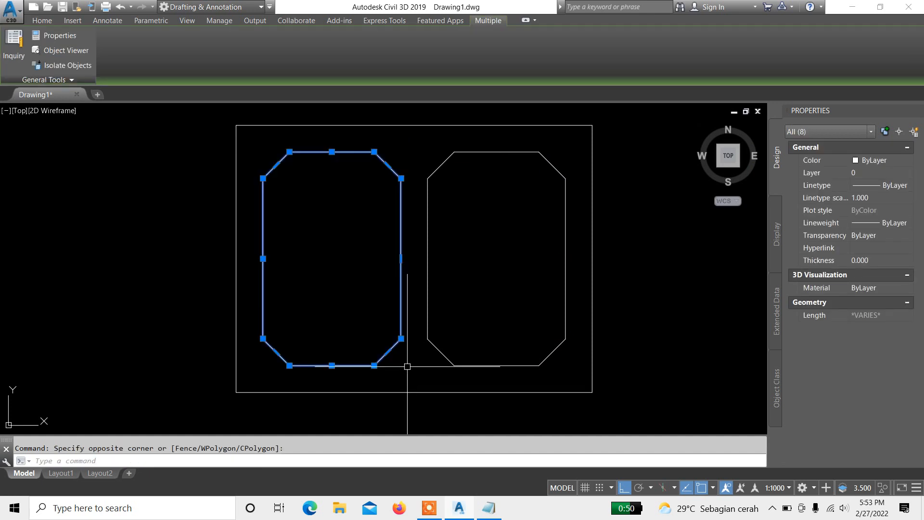
{"action": "type", "text": "jo"}
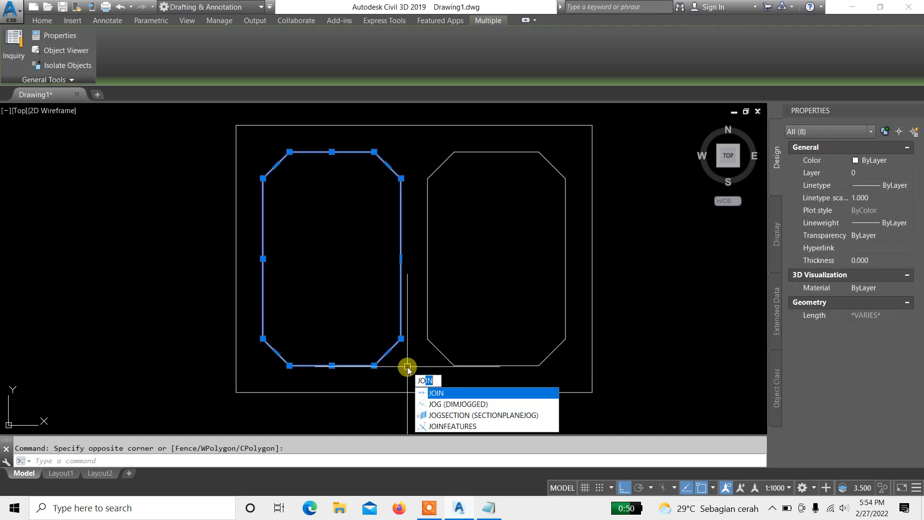
{"action": "key", "text": "Return"}
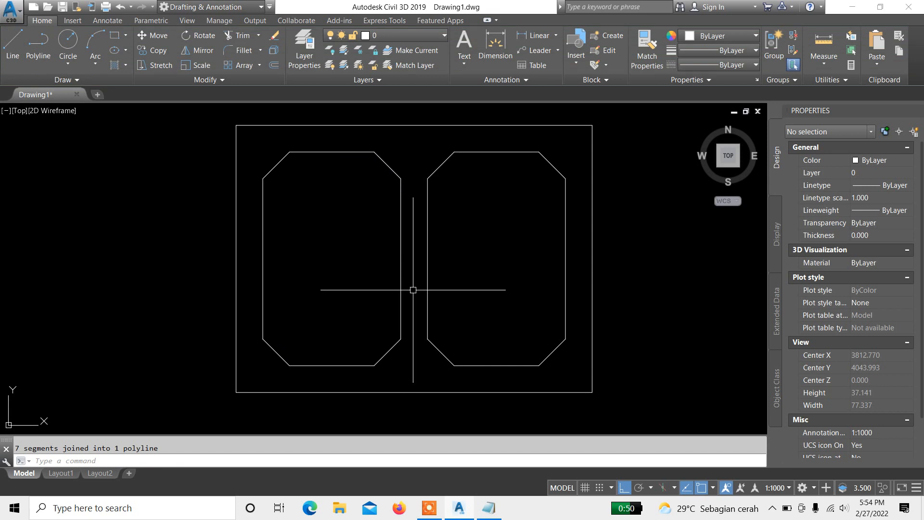
Step: Inspect both compartment outlines by selecting them together to check they are single polylines
{"action": "left_click", "coordinate": [401, 280]}
{"action": "key", "text": "Escape"}
{"action": "left_click", "coordinate": [450, 285]}
{"action": "left_click", "coordinate": [306, 290]}
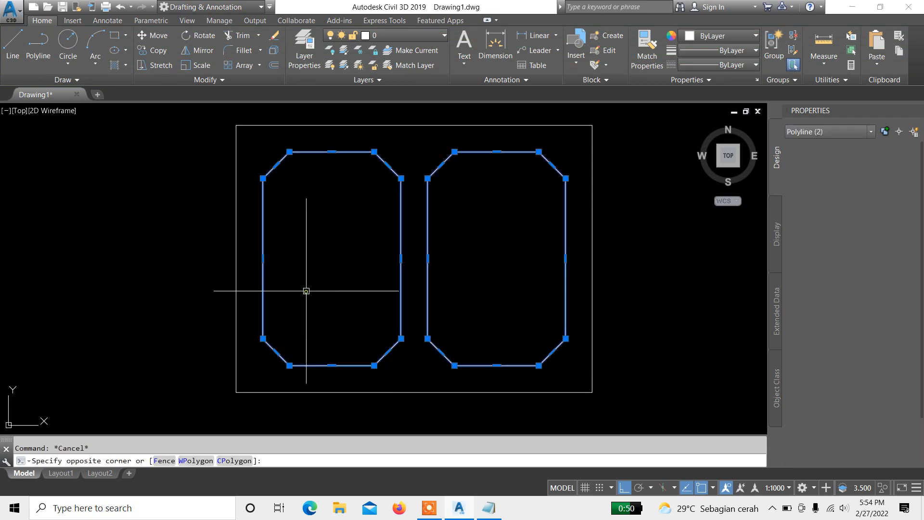
{"action": "key", "text": "Escape"}
{"action": "middle_click_drag", "start_coordinate": [369, 228], "coordinate": [350, 256]}
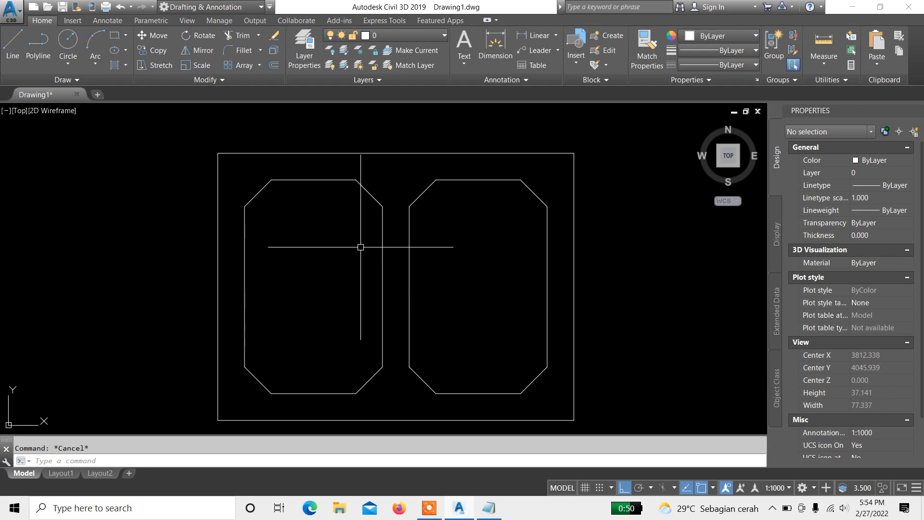
{"action": "mouse_move", "coordinate": [386, 304]}
{"action": "middle_mouse_down"}
{"action": "mouse_move", "coordinate": [382, 270]}
{"action": "mouse_move", "coordinate": [398, 268]}
{"action": "middle_mouse_up"}
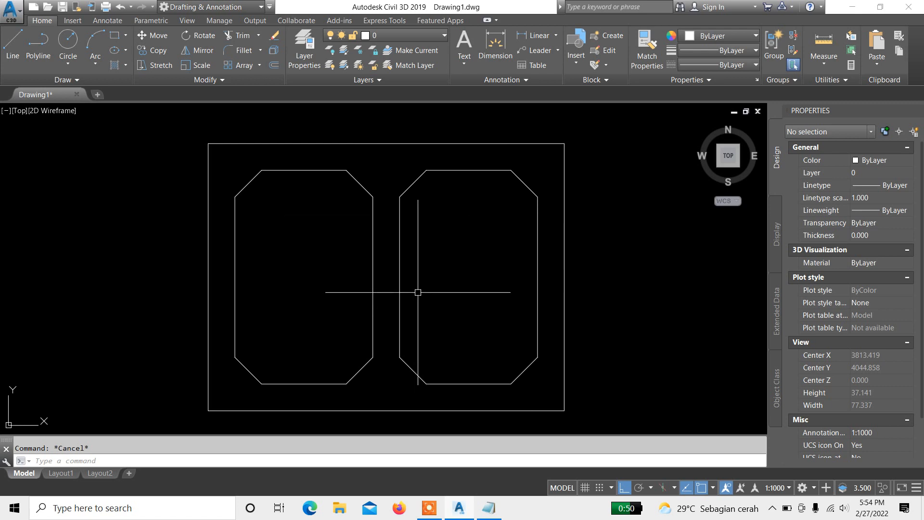
{"action": "middle_click_drag", "start_coordinate": [420, 298], "coordinate": [420, 288]}
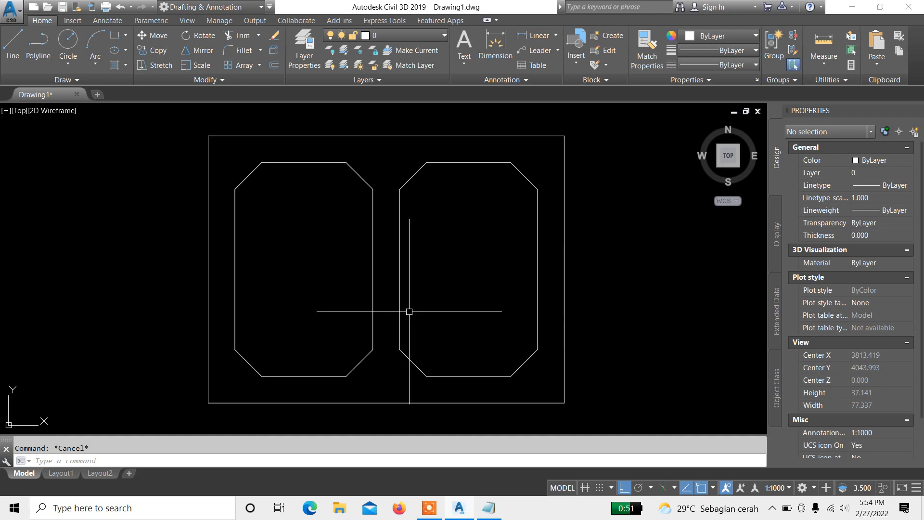
{"action": "middle_click_drag", "start_coordinate": [431, 301], "coordinate": [415, 291]}
{"action": "middle_click_drag", "start_coordinate": [291, 267], "coordinate": [300, 280]}
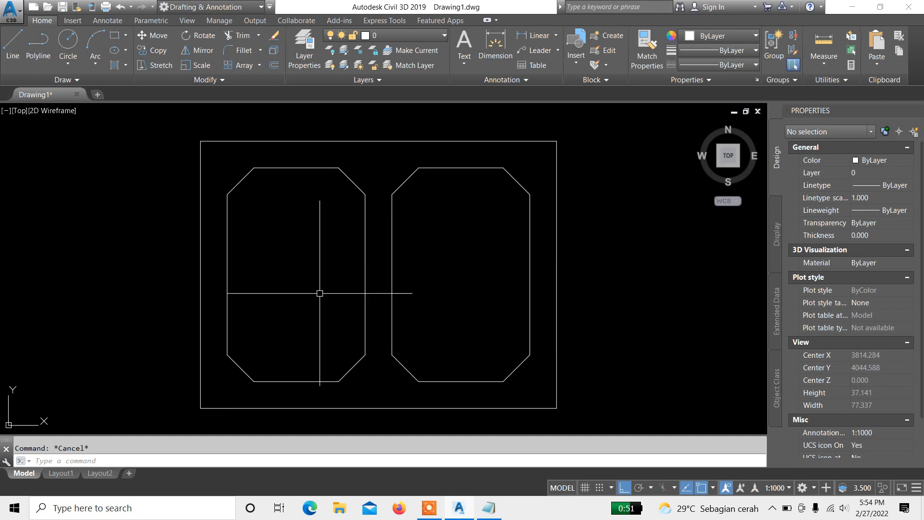
{"action": "middle_click_drag", "start_coordinate": [398, 264], "coordinate": [400, 258]}
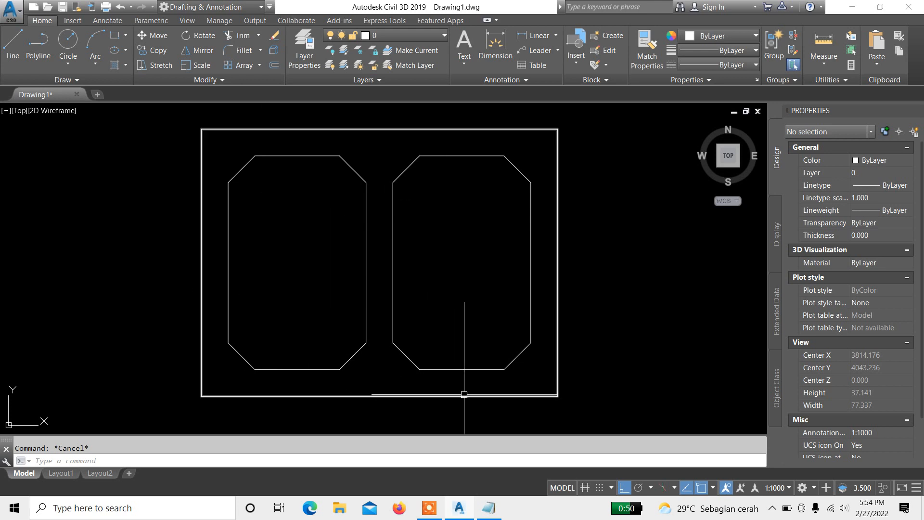
Step: Review the command shortcut list in Notepad, then go back to the drawing
{"action": "left_click", "coordinate": [489, 508]}
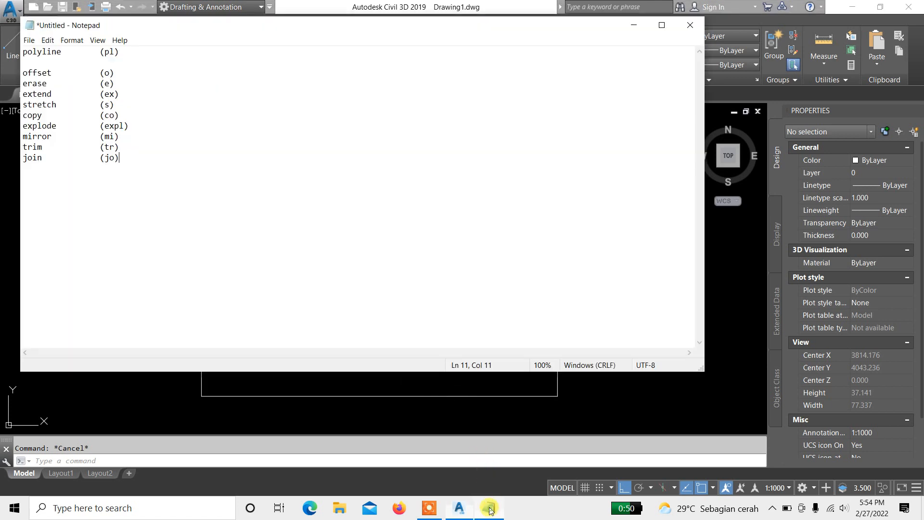
{"action": "left_click", "coordinate": [114, 382]}
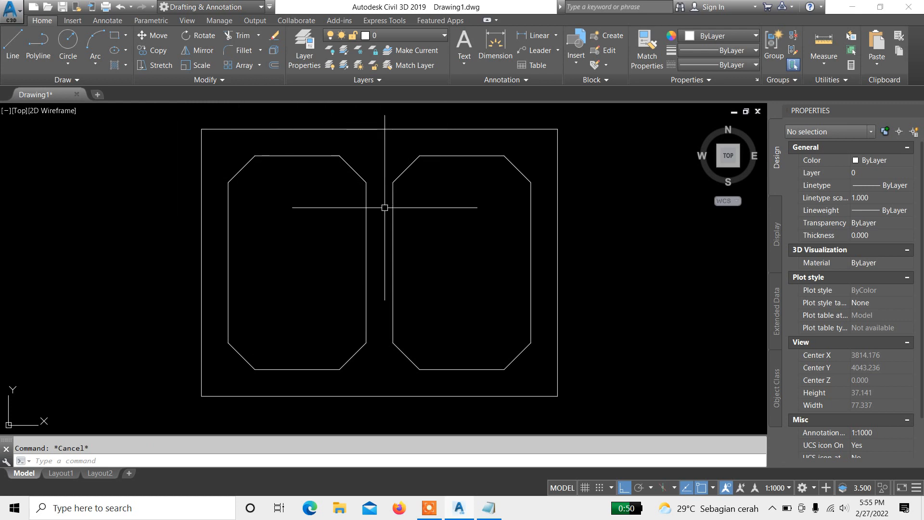
{"action": "mouse_move", "coordinate": [396, 207]}
{"action": "middle_mouse_down"}
{"action": "mouse_move", "coordinate": [411, 208]}
{"action": "mouse_move", "coordinate": [398, 192]}
{"action": "middle_mouse_up"}
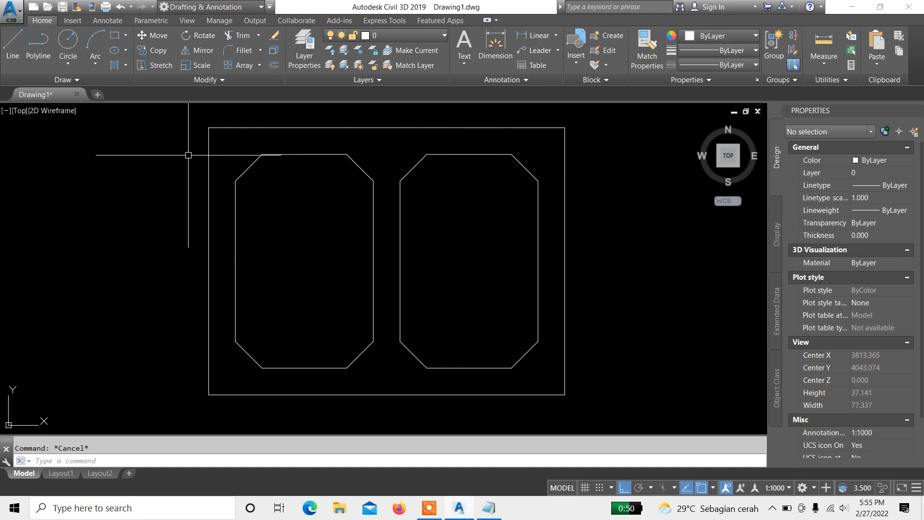
{"action": "middle_click_drag", "start_coordinate": [390, 270], "coordinate": [391, 281]}
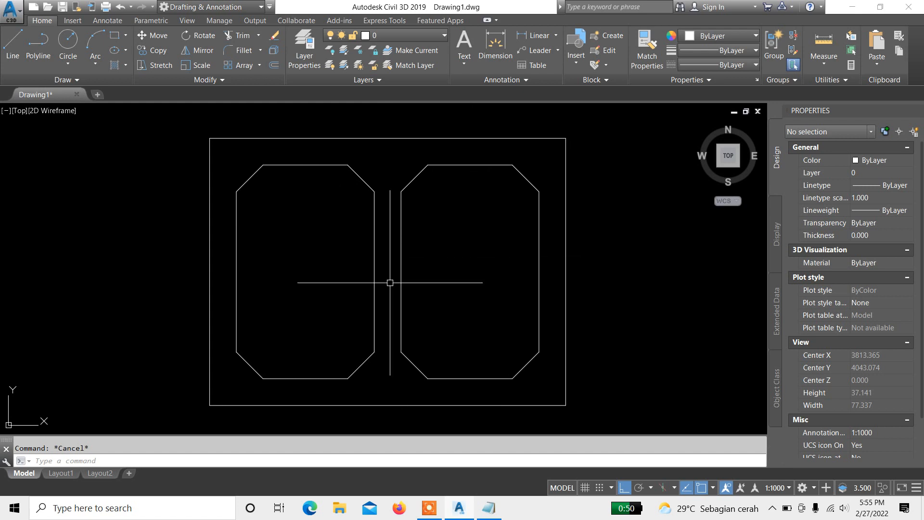
{"action": "scroll", "coordinate": [392, 291], "scroll_direction": "down", "scroll_amount": 2}
{"action": "scroll", "coordinate": [399, 273], "scroll_direction": "up", "scroll_amount": 2}
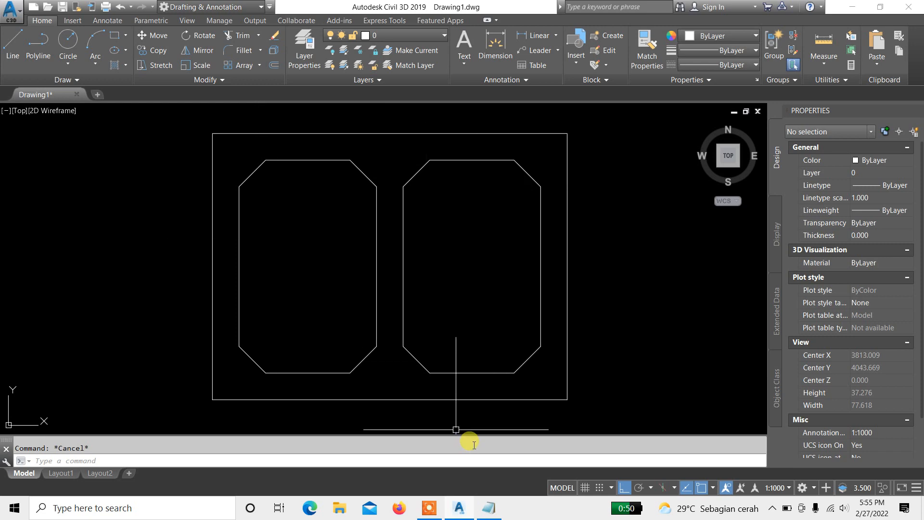
Step: Switch to Firefox, search Google for box culvert drawing, browse the image results, then return to Civil 3D
{"action": "left_click", "coordinate": [395, 505]}
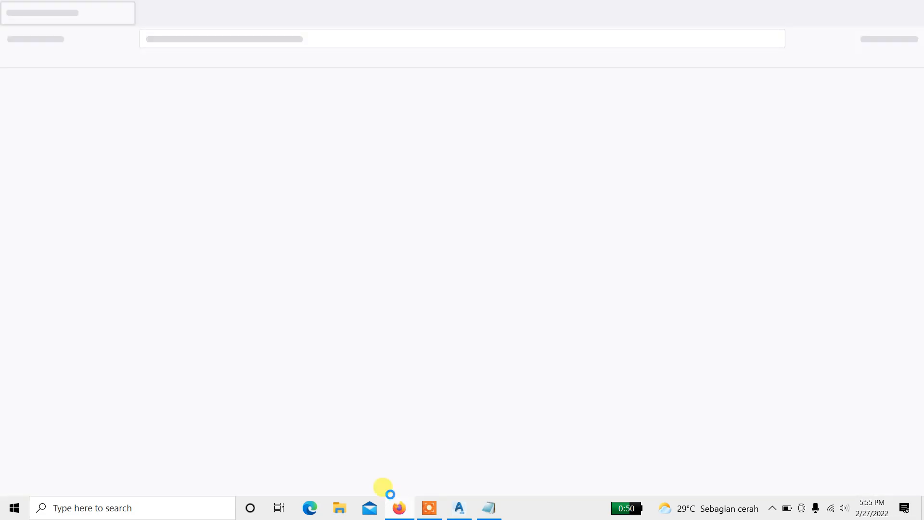
{"action": "left_click", "coordinate": [284, 263]}
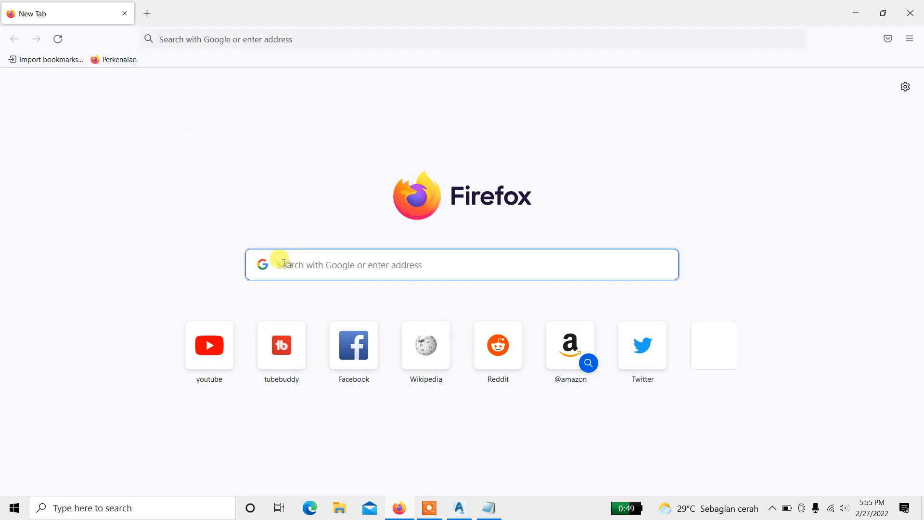
{"action": "type", "text": "box"}
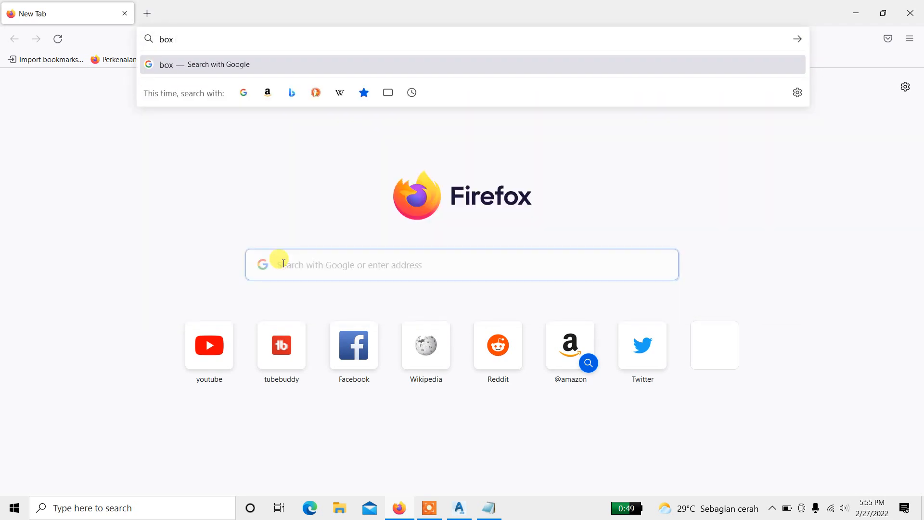
{"action": "type", "text": " culvert "}
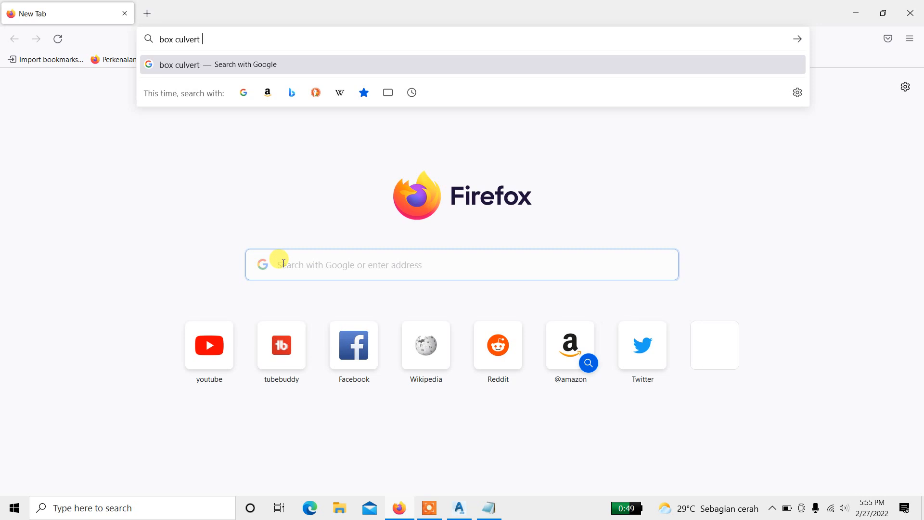
{"action": "type", "text": "drawing"}
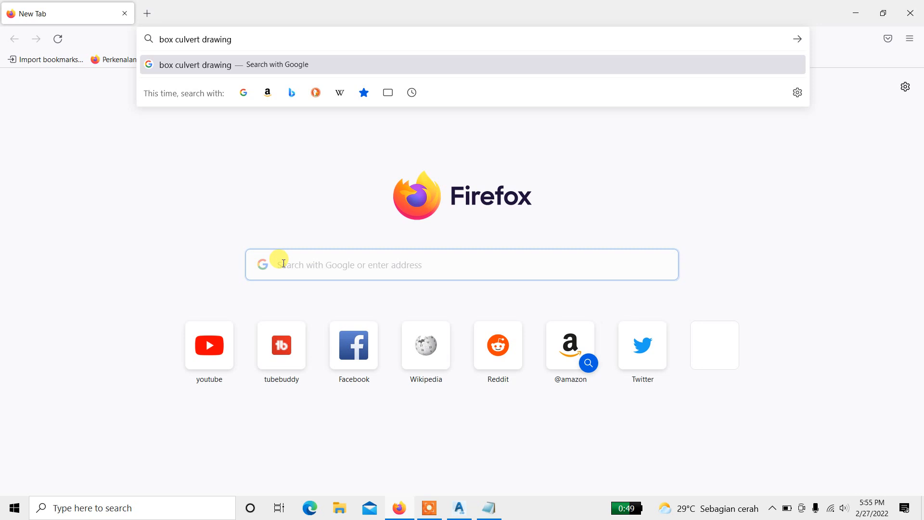
{"action": "key", "text": "Return"}
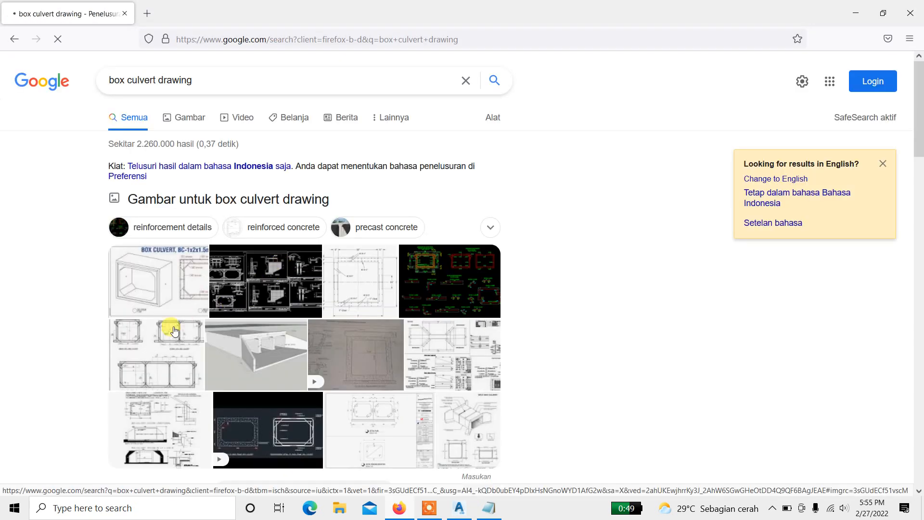
{"action": "scroll", "coordinate": [160, 326], "scroll_direction": "down", "scroll_amount": 2}
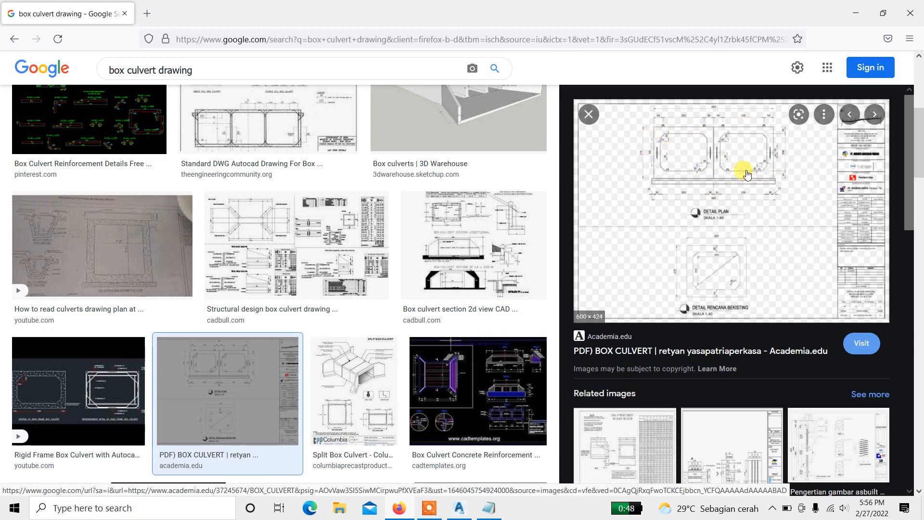
{"action": "left_click", "coordinate": [460, 507]}
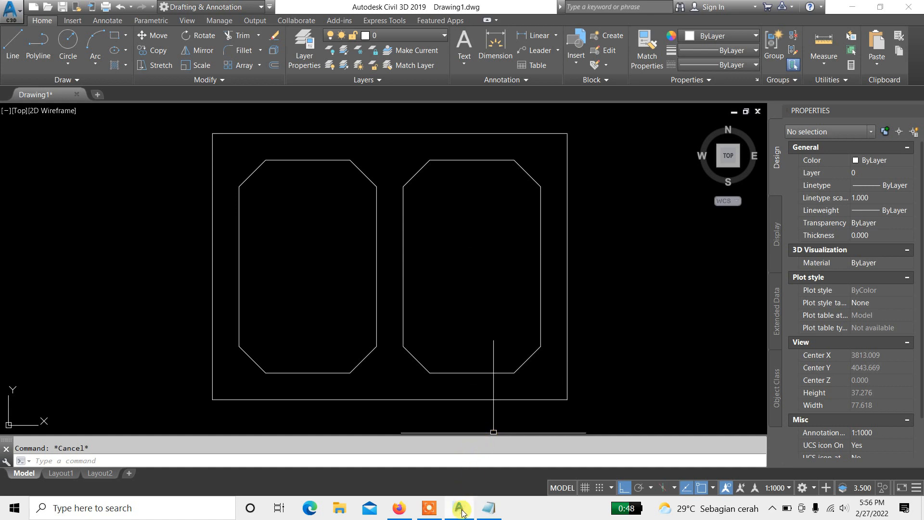
{"action": "left_click", "coordinate": [431, 514]}
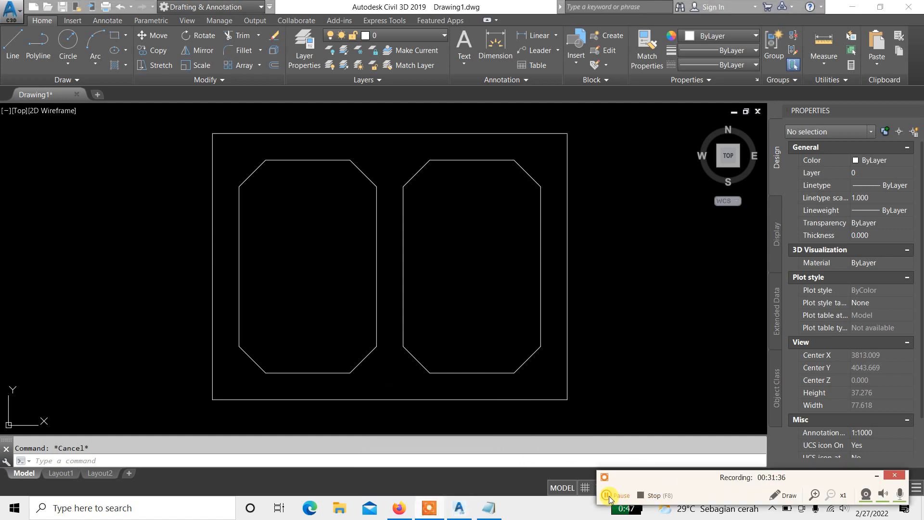